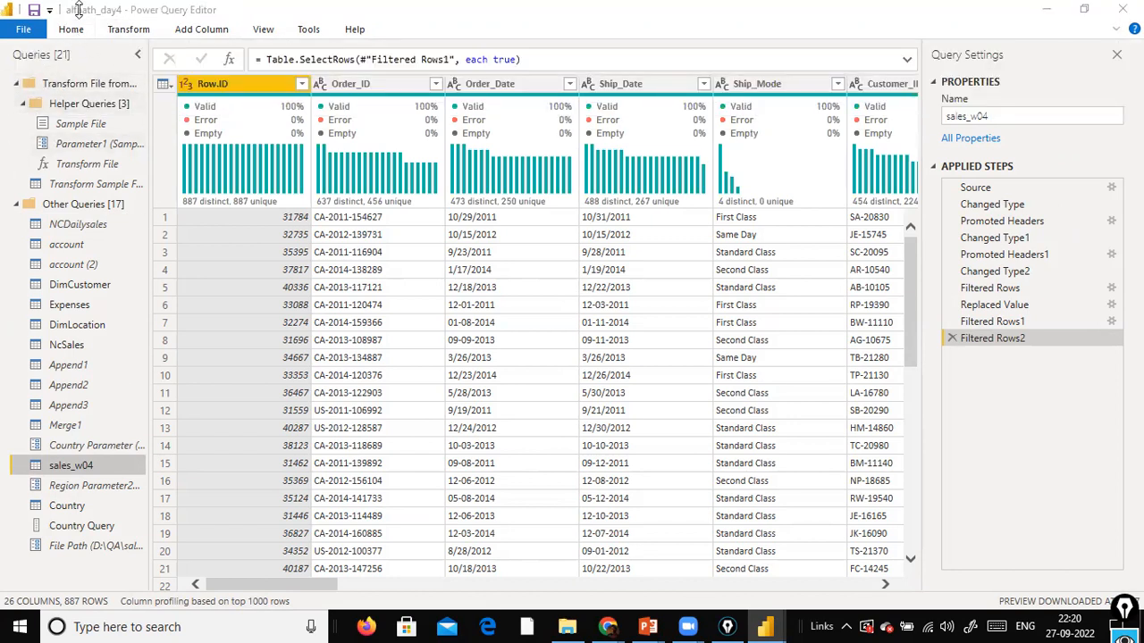
- Start a Group By on the sales_w04 query with Country as the grouping column
{"action": "left_click", "coordinate": [119, 33]}
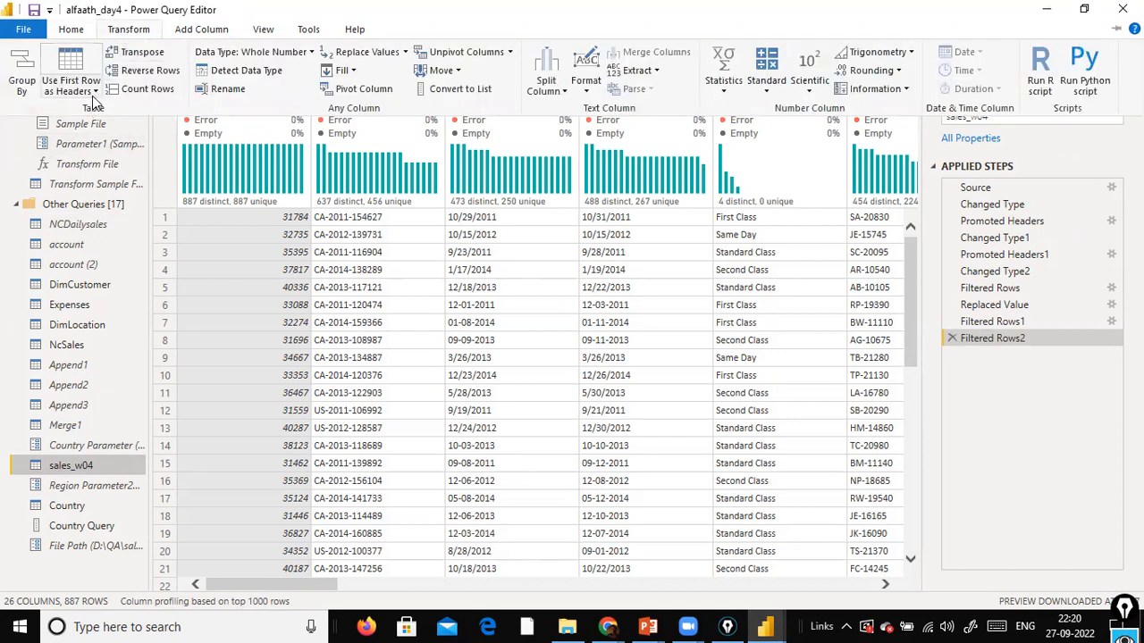
{"action": "left_click", "coordinate": [21, 79]}
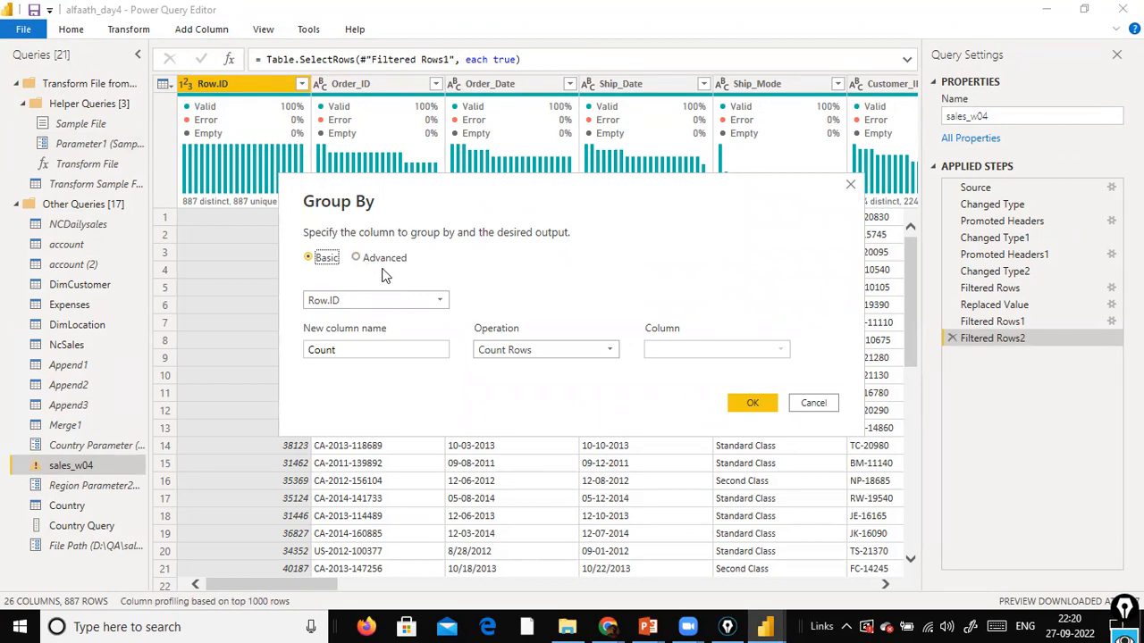
{"action": "left_click", "coordinate": [443, 300]}
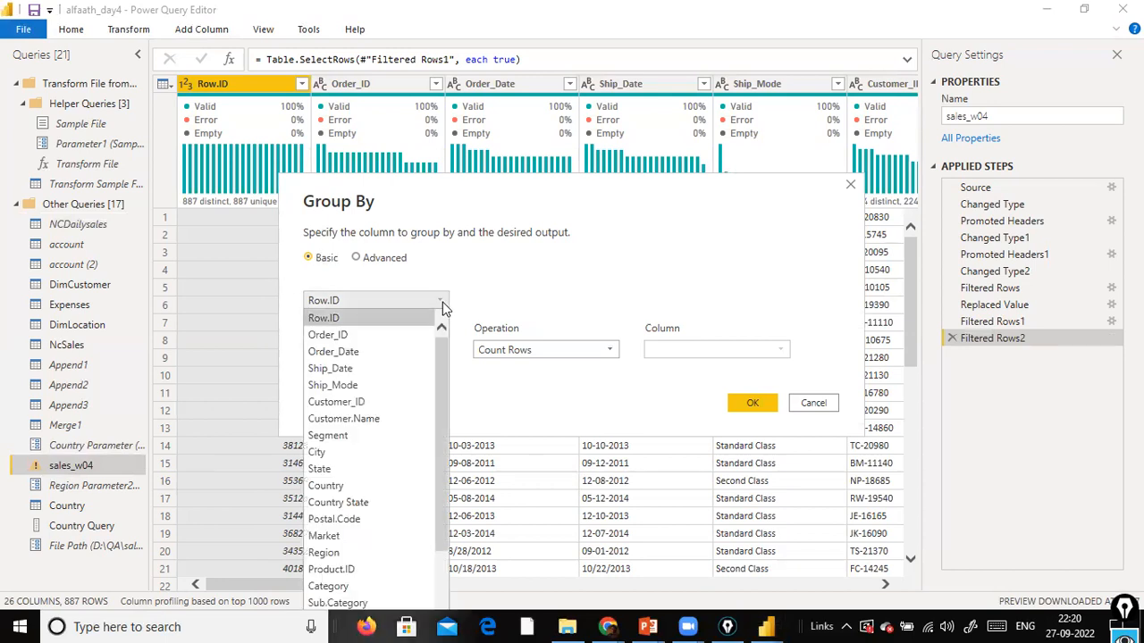
{"action": "left_click", "coordinate": [380, 485]}
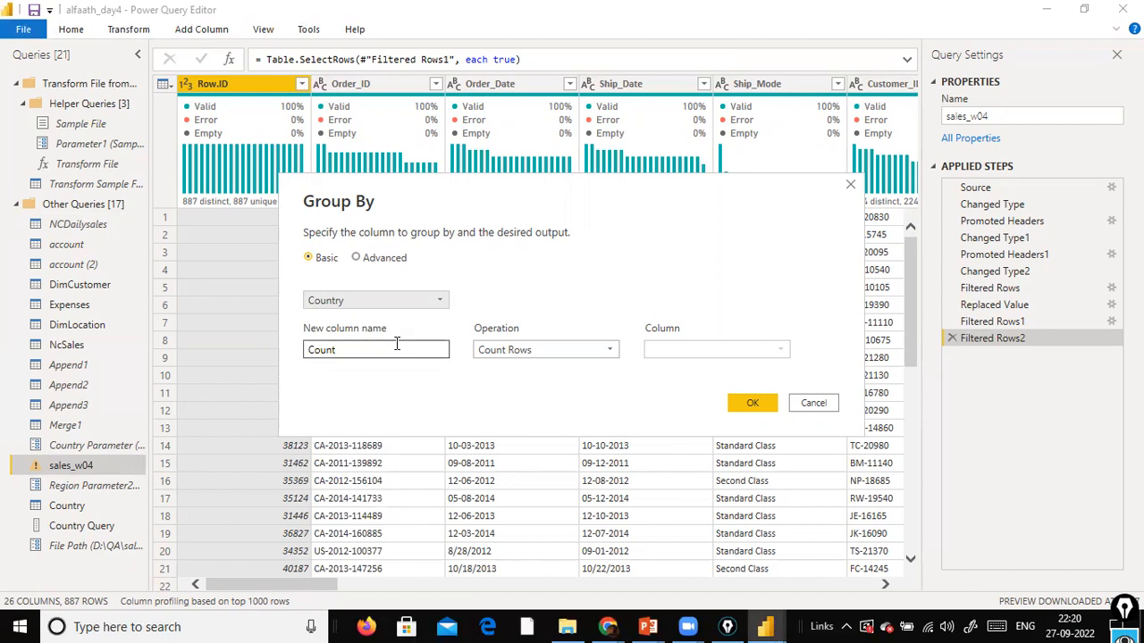
- Change the grouping column from Country to Region
{"action": "left_click", "coordinate": [429, 301]}
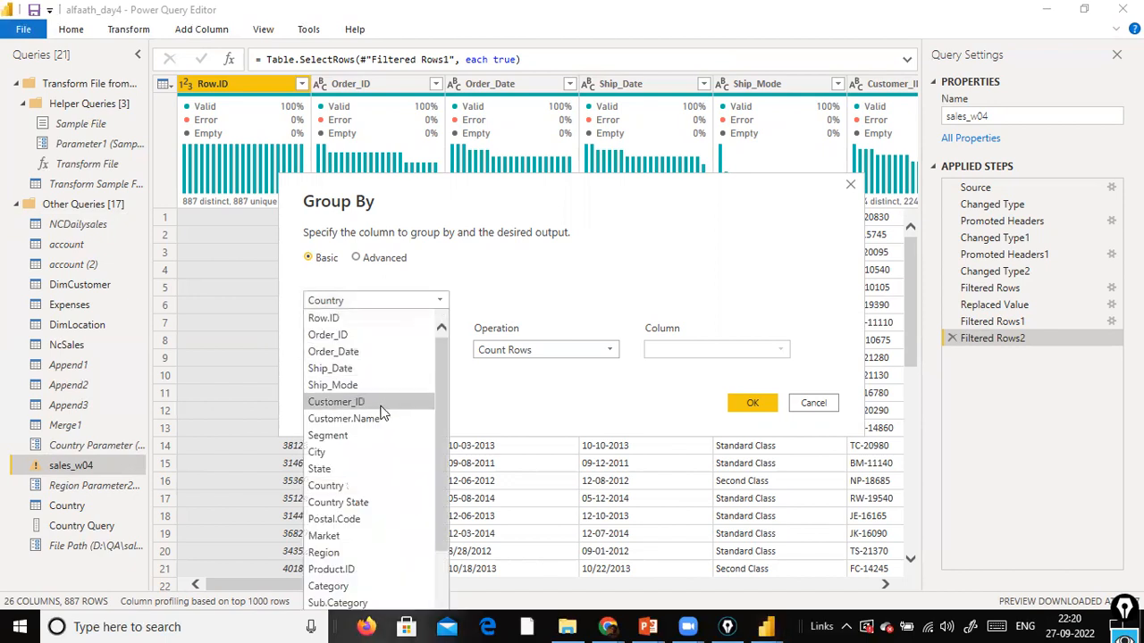
{"action": "scroll", "coordinate": [374, 424], "scroll_direction": "down", "scroll_amount": 2}
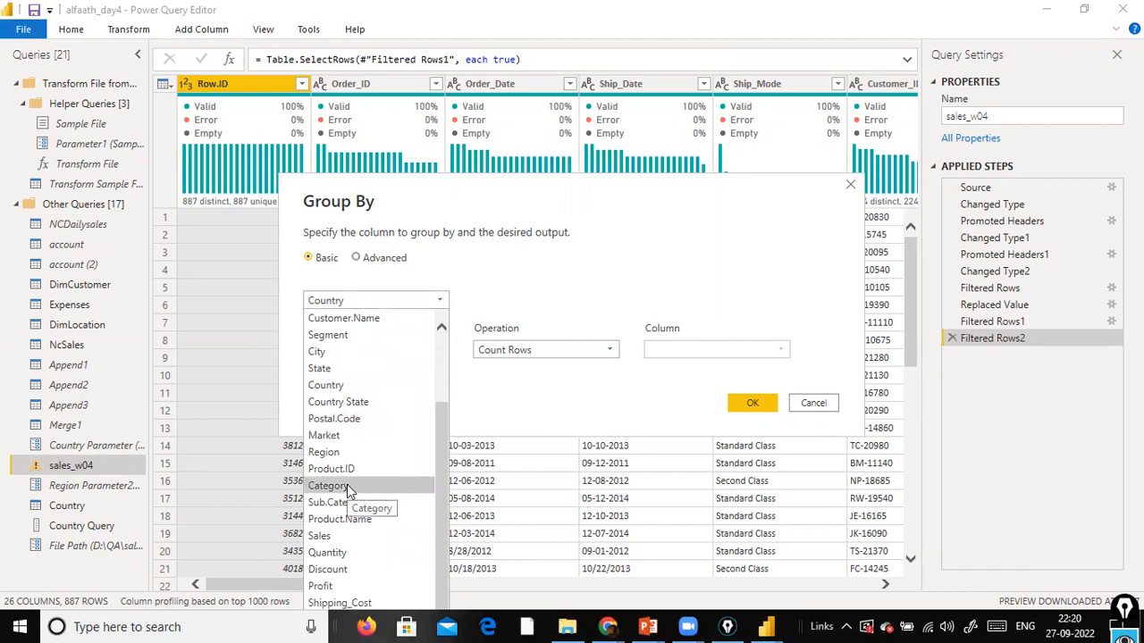
{"action": "scroll", "coordinate": [353, 465], "scroll_direction": "up", "scroll_amount": 2}
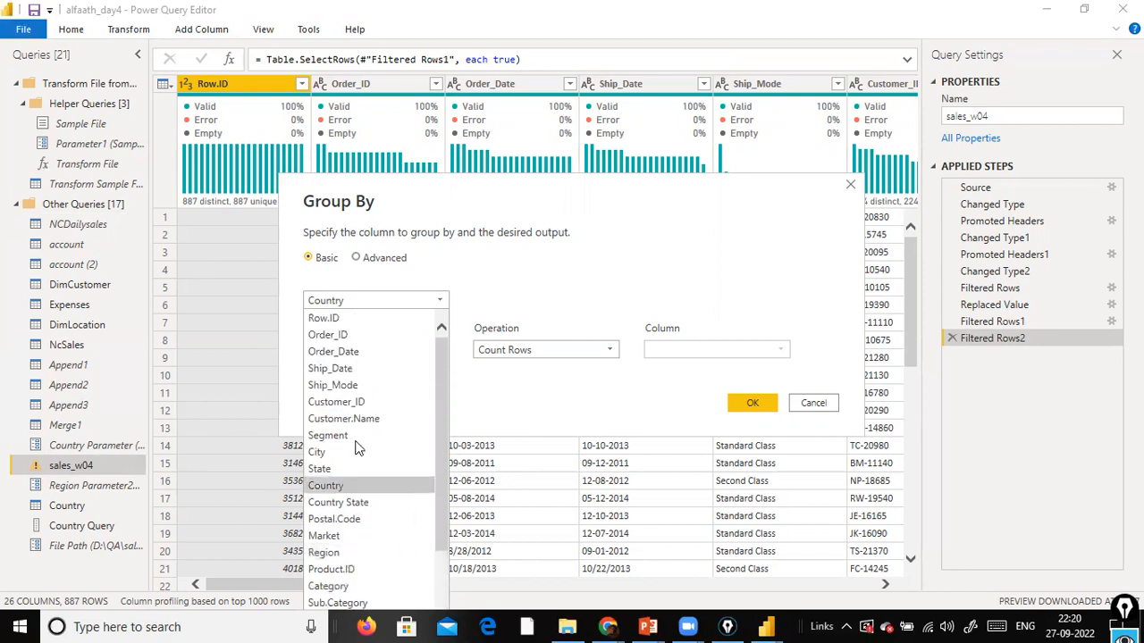
{"action": "scroll", "coordinate": [357, 447], "scroll_direction": "down", "scroll_amount": 2}
{"action": "left_click", "coordinate": [347, 451]}
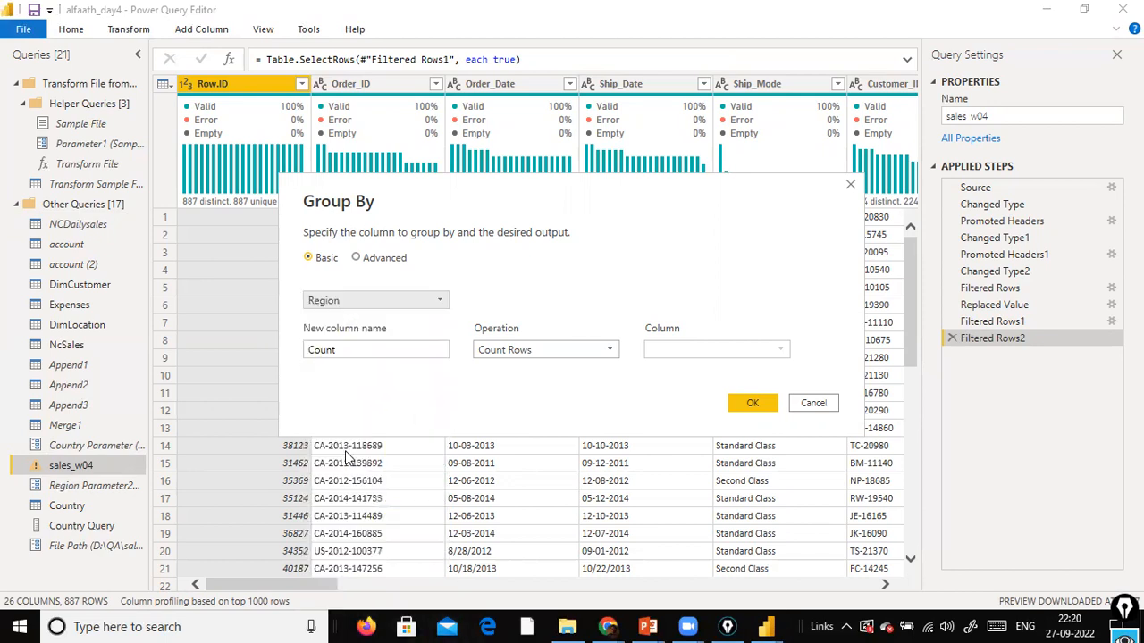
- Set the grouping column to Category
{"action": "left_click", "coordinate": [440, 302]}
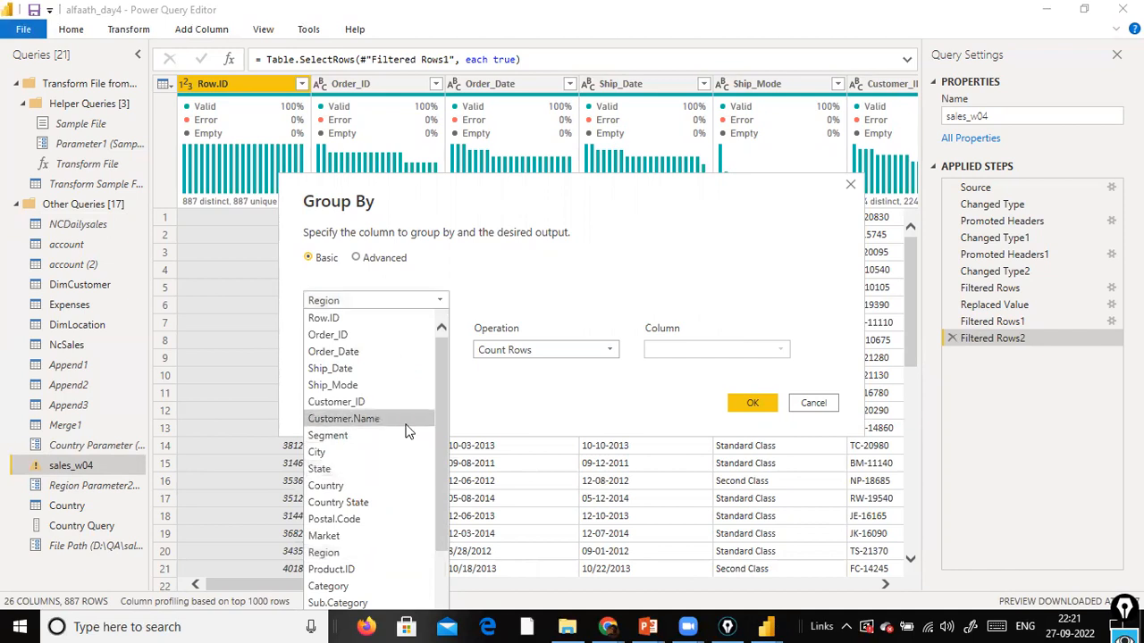
{"action": "scroll", "coordinate": [407, 429], "scroll_direction": "down", "scroll_amount": 1}
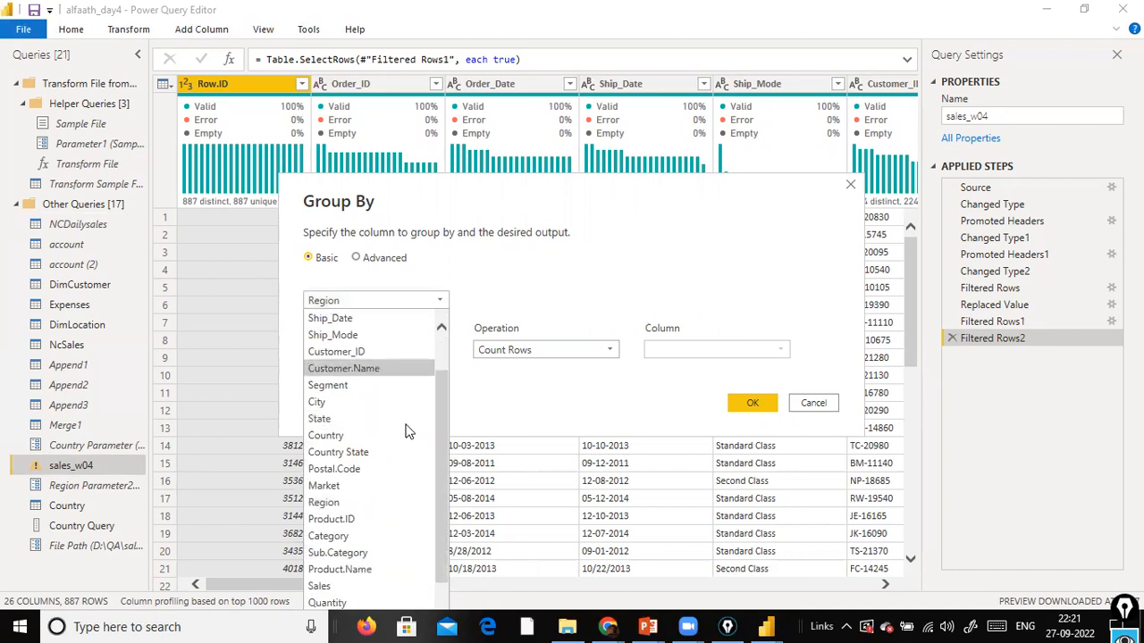
{"action": "left_click", "coordinate": [364, 532]}
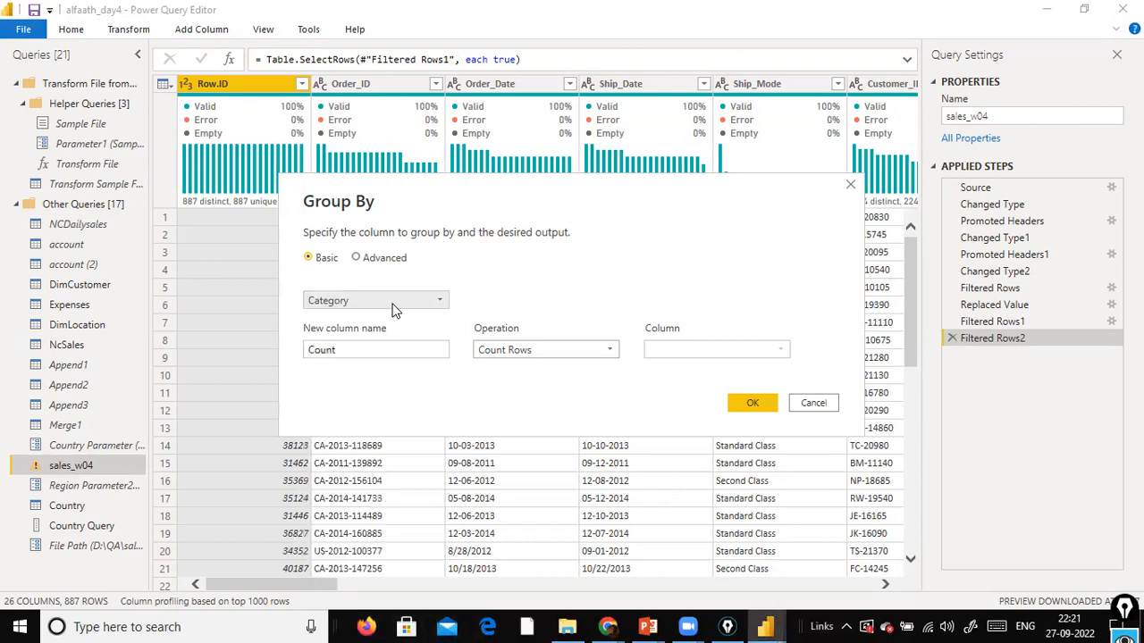
- Name the new aggregated column "Total Sales"
{"action": "left_click_drag", "start_coordinate": [403, 352], "coordinate": [139, 351]}
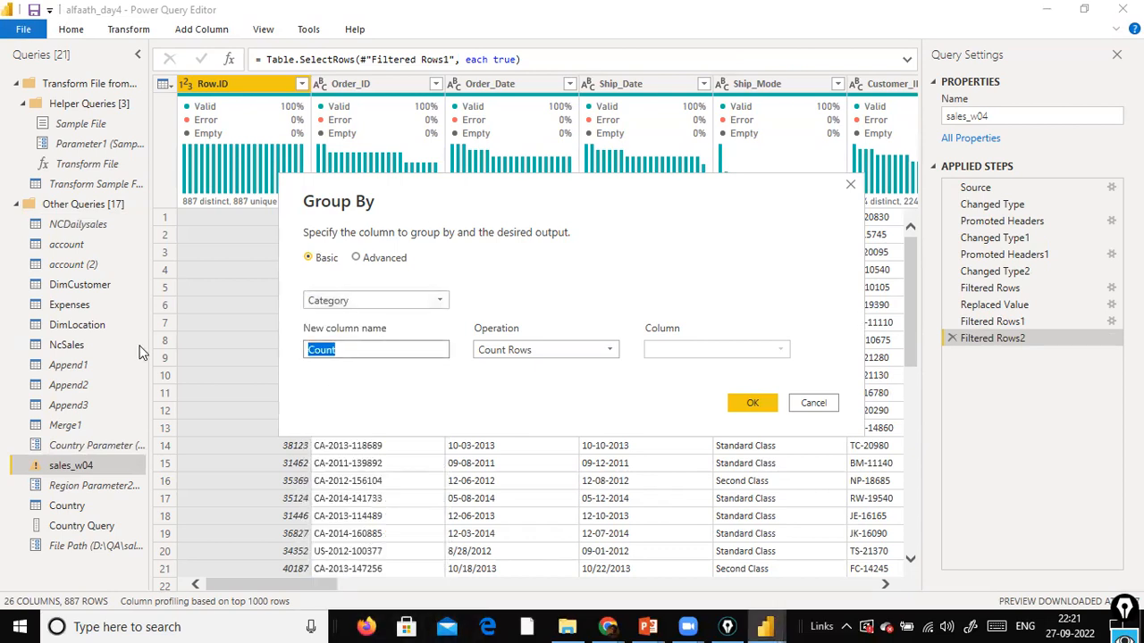
{"action": "type", "text": "T"}
{"action": "type", "text": "otot"}
{"action": "key", "text": "BackSpace"}
{"action": "key", "text": "BackSpace"}
{"action": "type", "text": "al Sales"}
{"action": "key", "text": "BackSpace"}
{"action": "key", "text": "BackSpace"}
{"action": "key", "text": "BackSpace"}
{"action": "type", "text": "les"}
{"action": "key", "text": "Tab"}
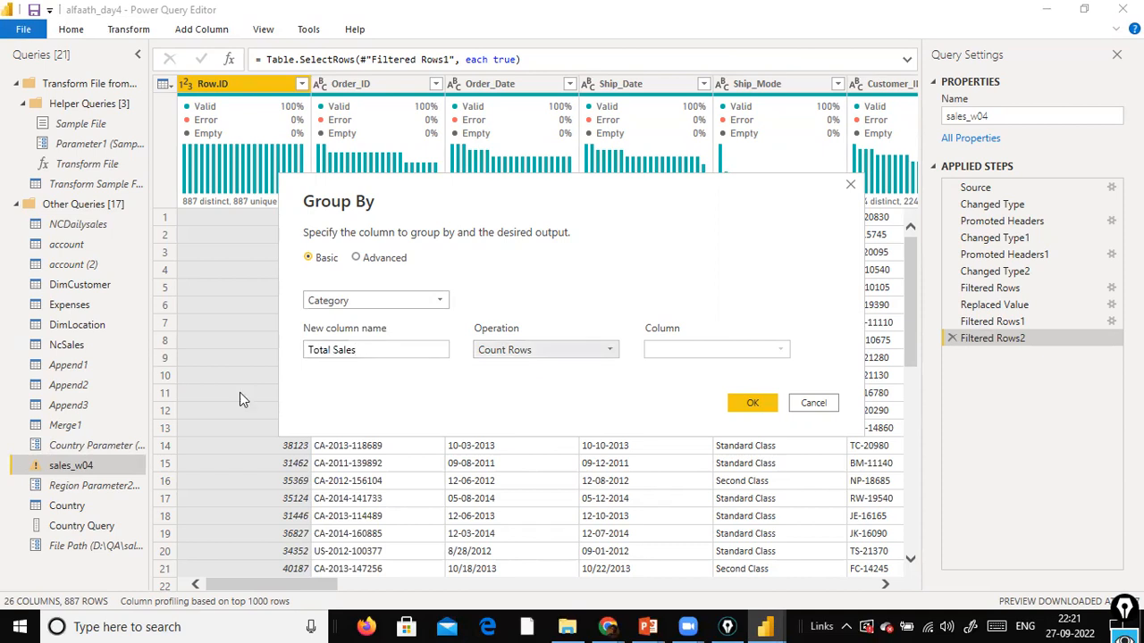
- Set the aggregation operation to Sum
{"action": "left_click", "coordinate": [605, 355]}
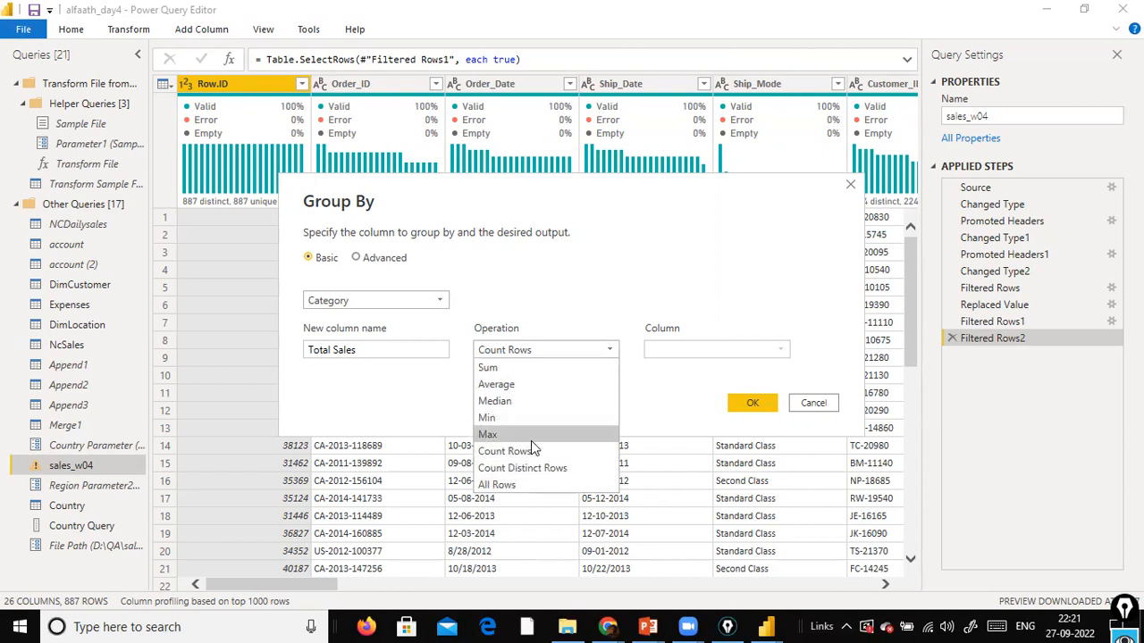
{"action": "left_click", "coordinate": [502, 451]}
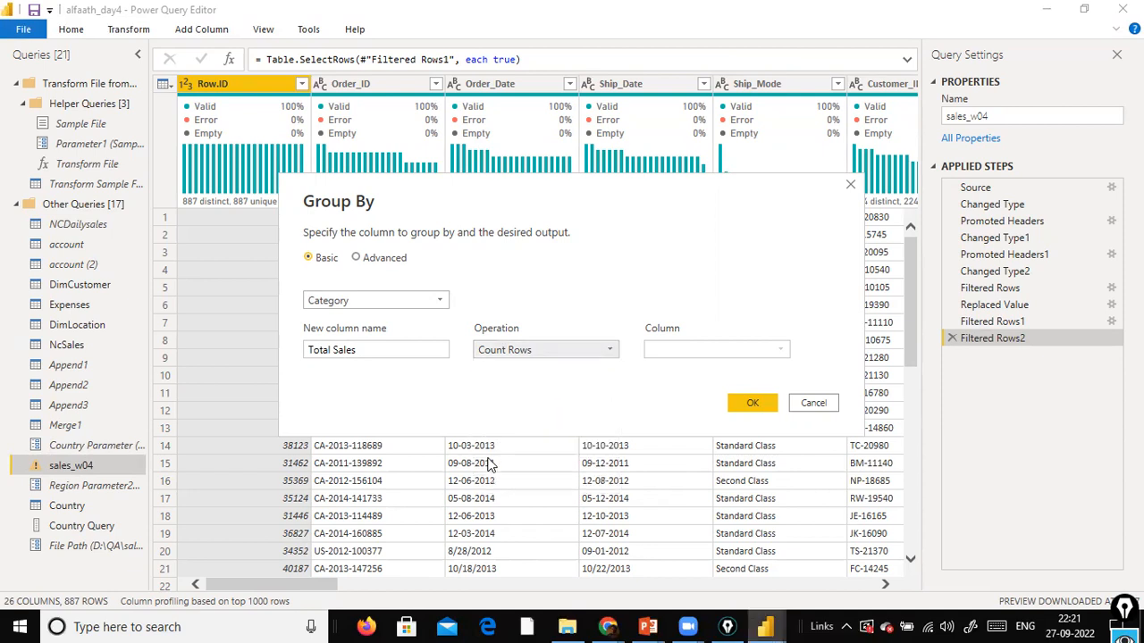
{"action": "left_click", "coordinate": [537, 351]}
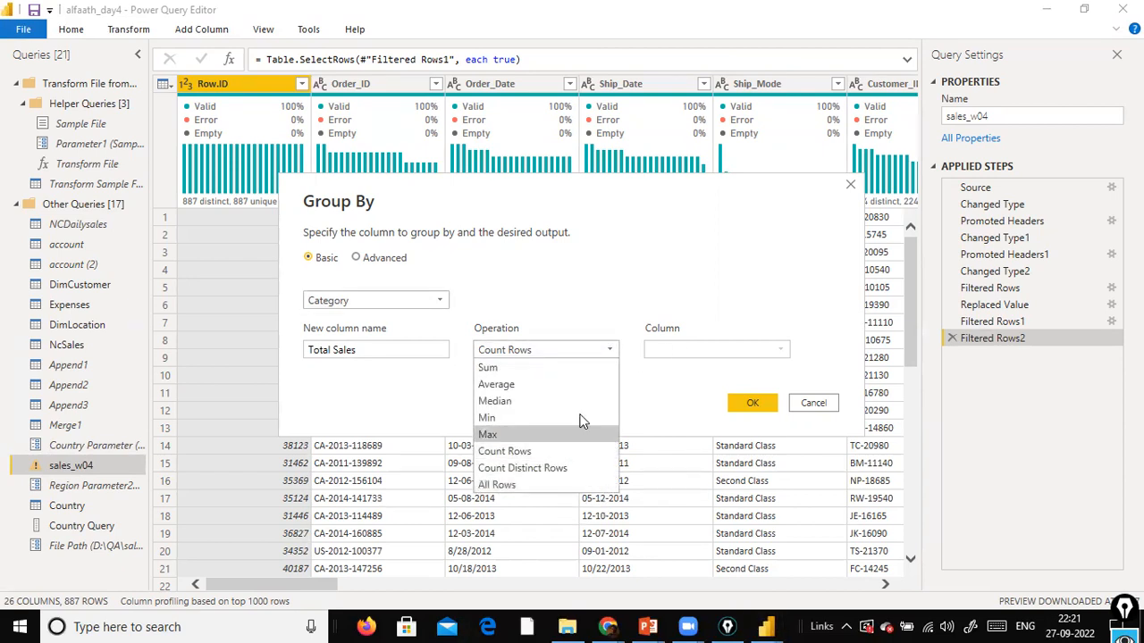
{"action": "left_click", "coordinate": [750, 349]}
{"action": "left_click", "coordinate": [575, 354]}
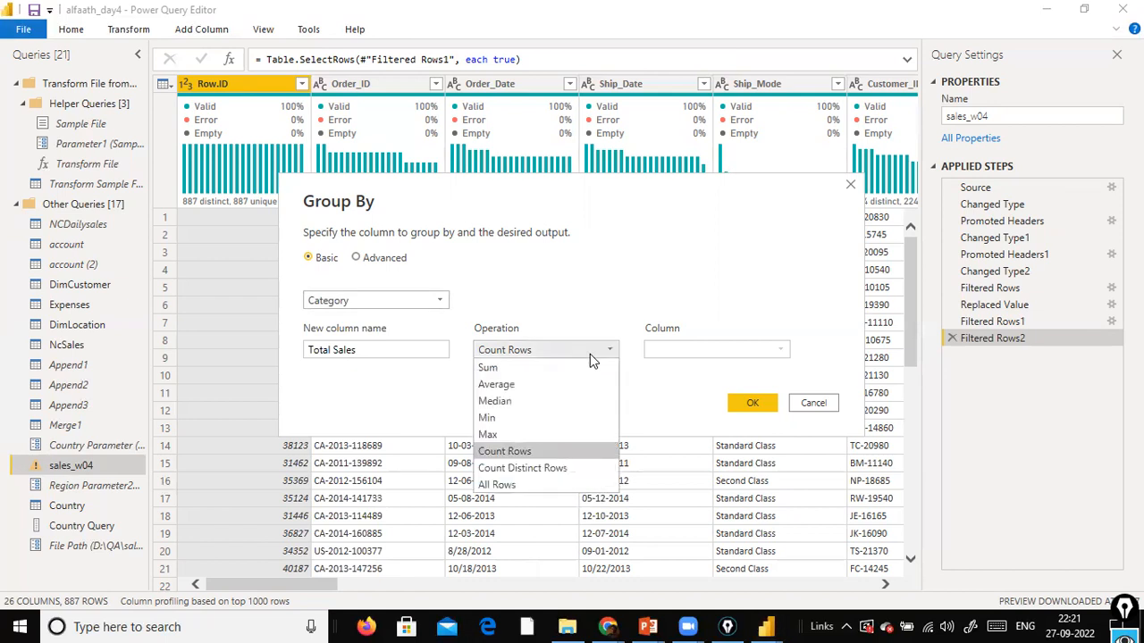
{"action": "left_click", "coordinate": [542, 368]}
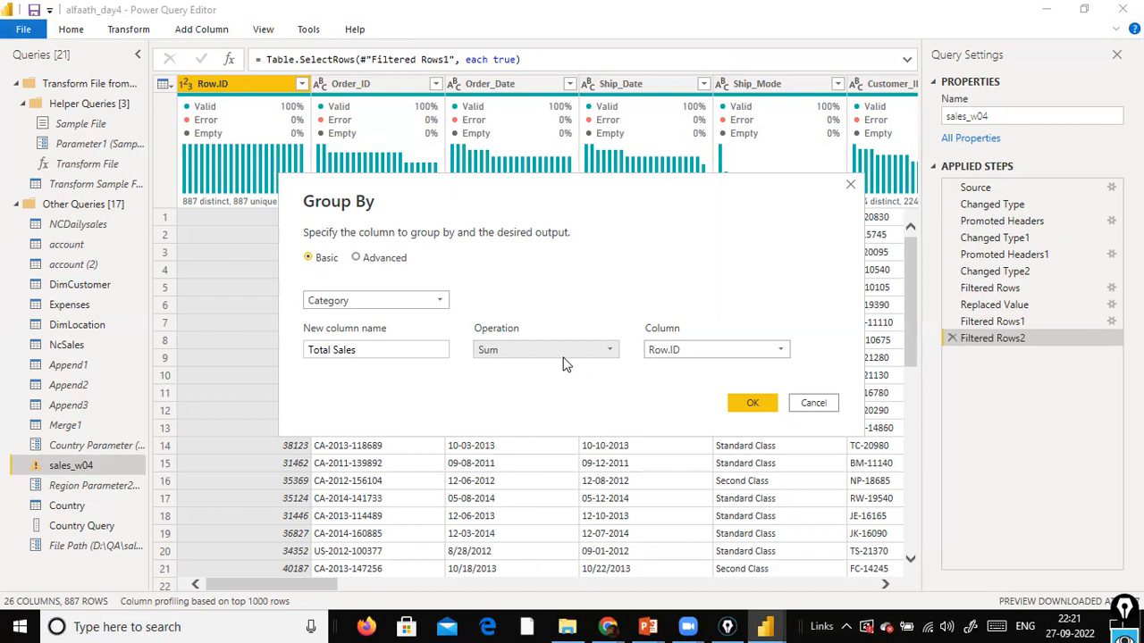
- Choose Quantity as the column to aggregate
{"action": "left_click", "coordinate": [781, 354]}
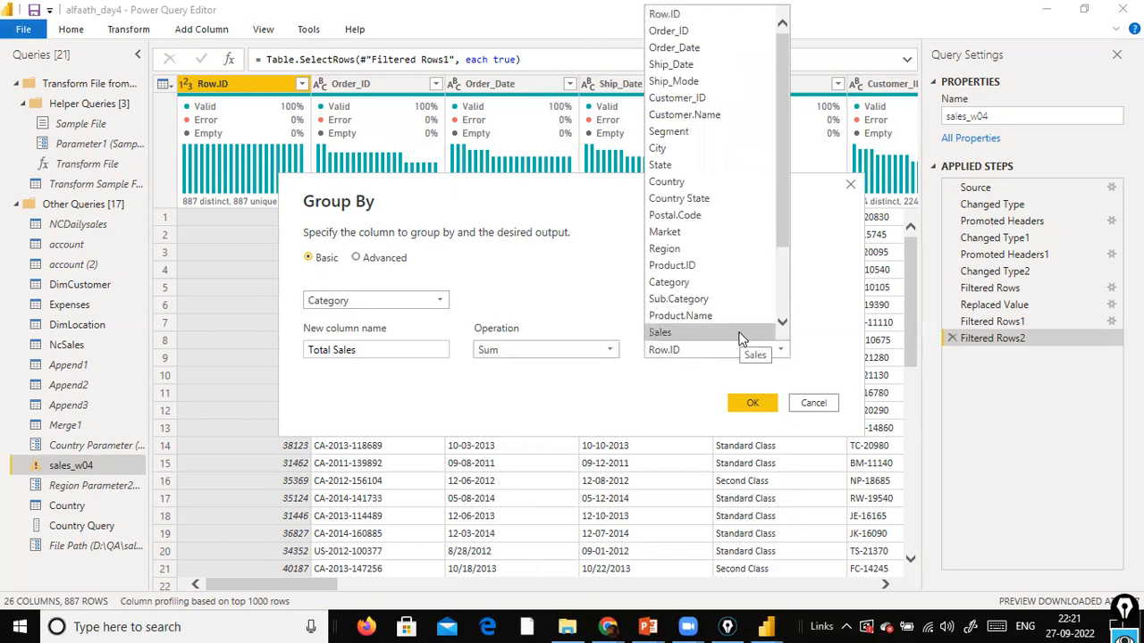
{"action": "scroll", "coordinate": [740, 340], "scroll_direction": "down", "scroll_amount": 1}
{"action": "scroll", "coordinate": [739, 340], "scroll_direction": "up", "scroll_amount": 1}
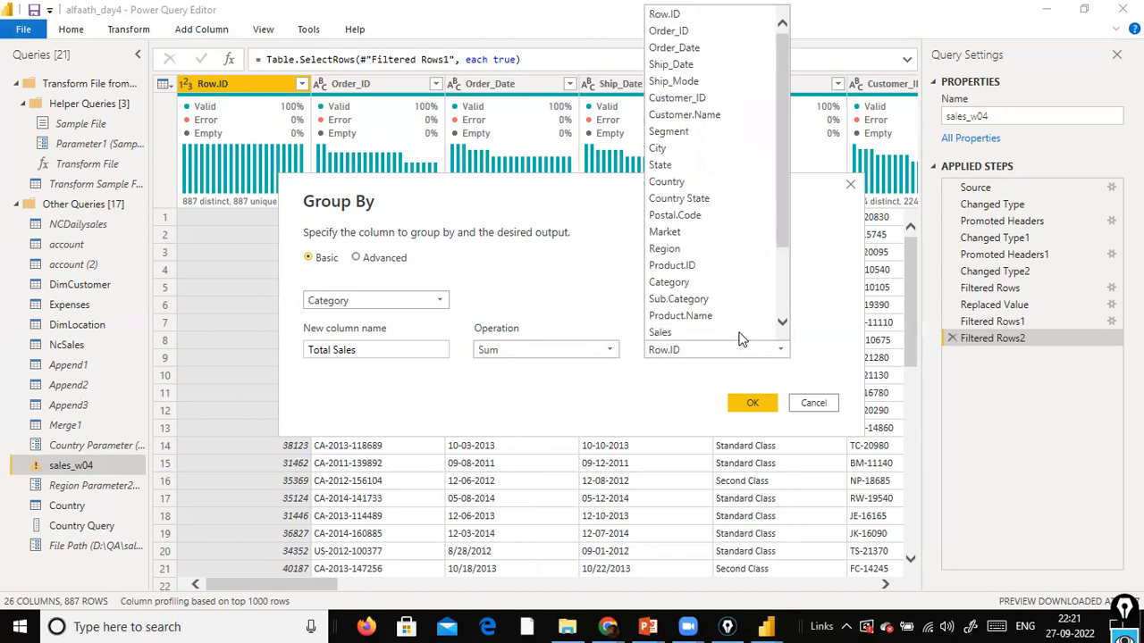
{"action": "scroll", "coordinate": [664, 178], "scroll_direction": "down", "scroll_amount": 2}
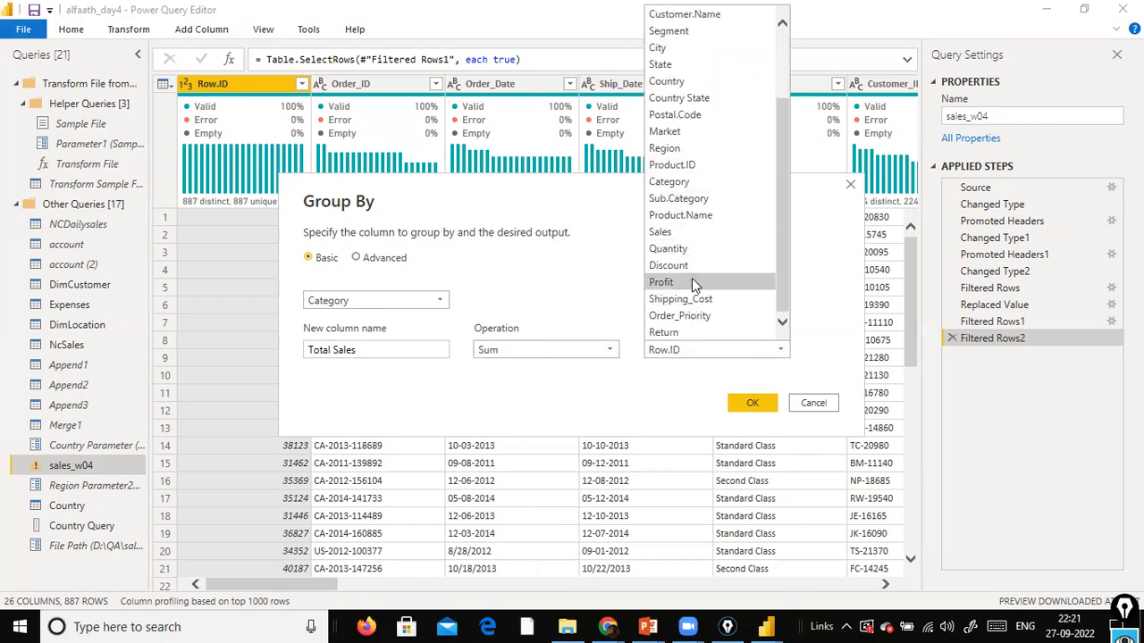
{"action": "scroll", "coordinate": [692, 278], "scroll_direction": "up", "scroll_amount": 2}
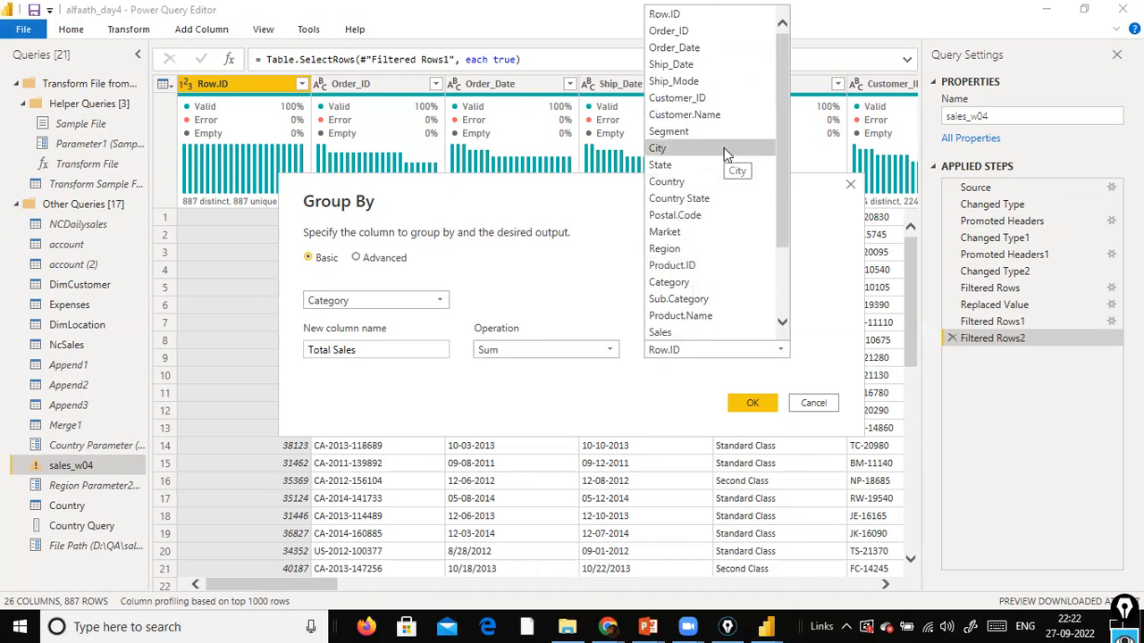
{"action": "scroll", "coordinate": [725, 153], "scroll_direction": "down", "scroll_amount": 2}
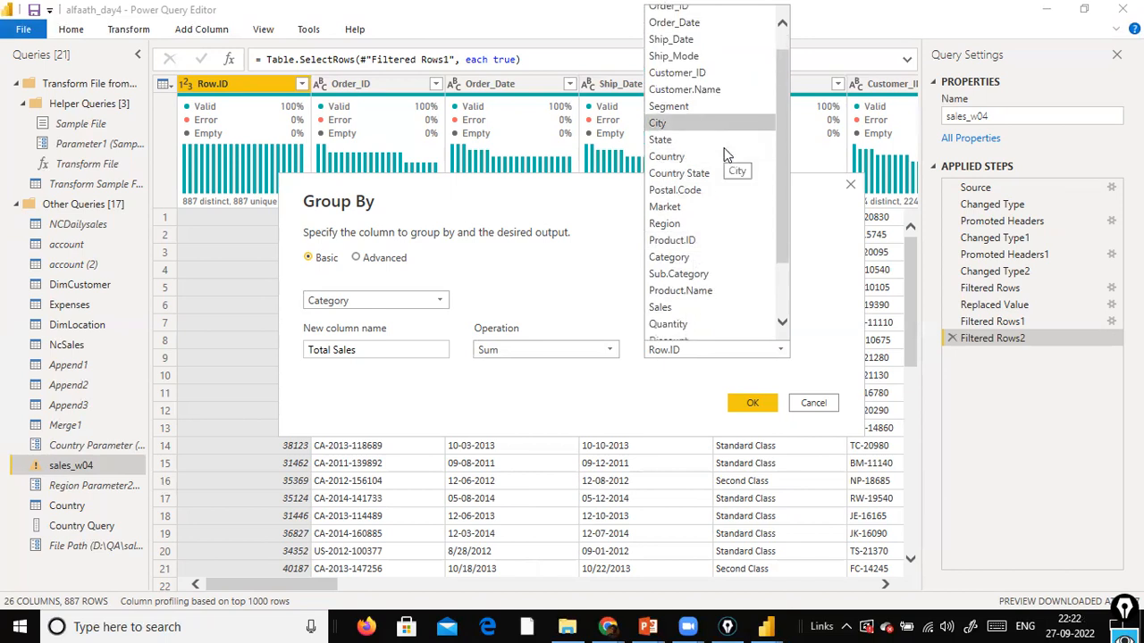
{"action": "left_click", "coordinate": [712, 250]}
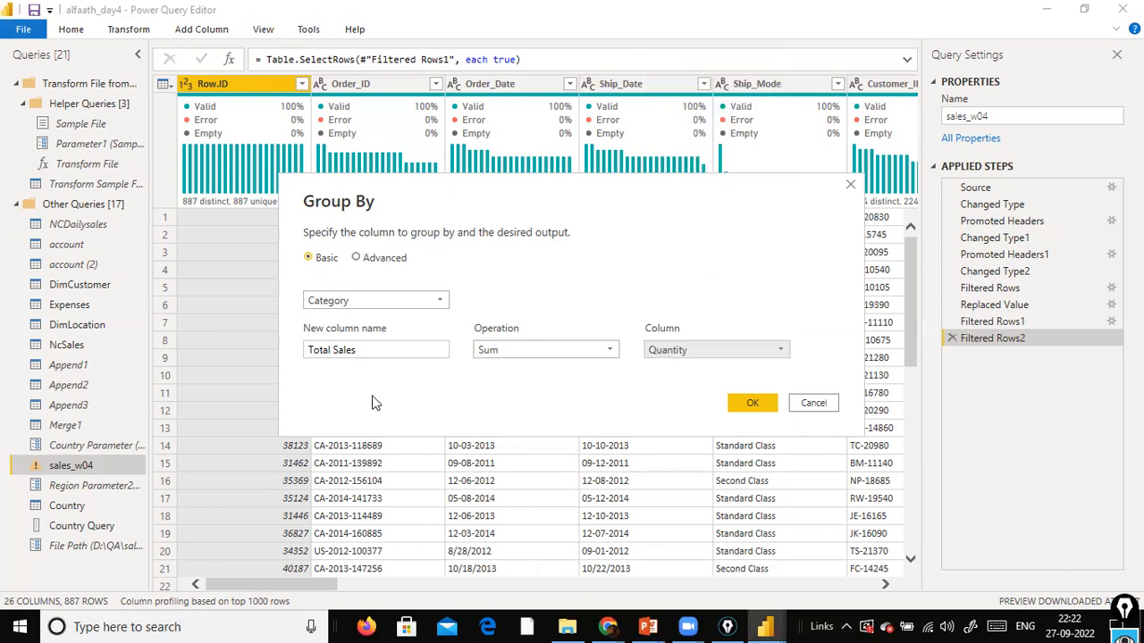
- Rename the new aggregated column "Total Units Sold" and apply the grouping
{"action": "left_click", "coordinate": [370, 354]}
{"action": "key", "text": "BackSpace"}
{"action": "key", "text": "BackSpace"}
{"action": "key", "text": "BackSpace"}
{"action": "key", "text": "BackSpace"}
{"action": "key", "text": "BackSpace"}
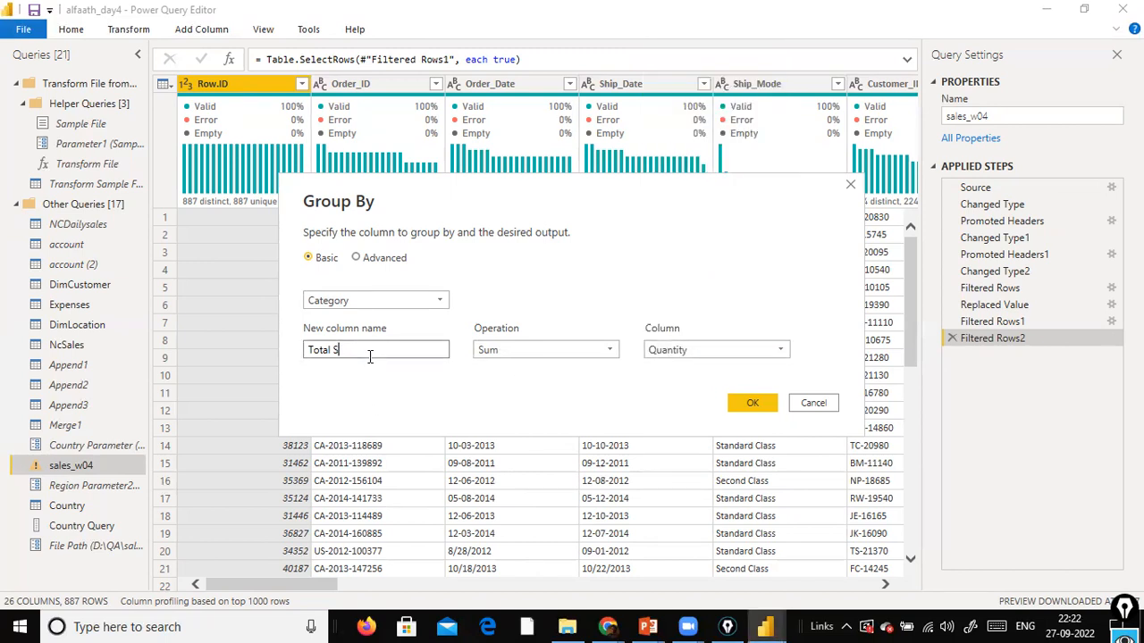
{"action": "type", "text": "Uit"}
{"action": "key", "text": "BackSpace"}
{"action": "key", "text": "BackSpace"}
{"action": "type", "text": "nits Sald"}
{"action": "left_click", "coordinate": [752, 404]}
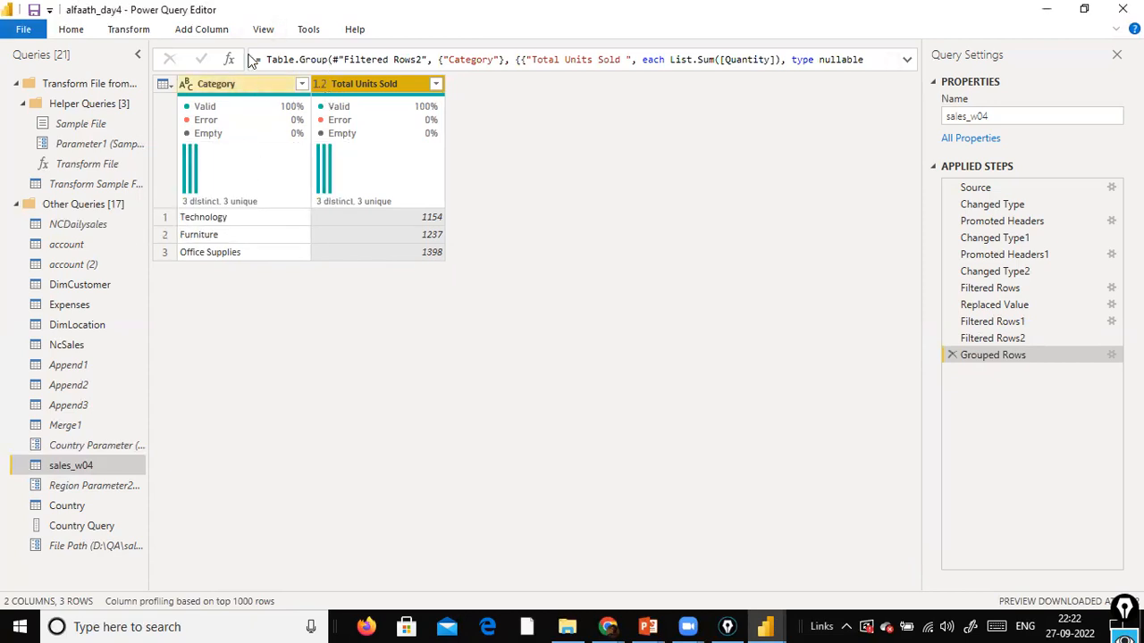
- Reopen the settings of the Grouped Rows step and move the Group By dialog clear of the result table
{"action": "mouse_move", "coordinate": [235, 138]}
{"action": "left_click", "coordinate": [129, 31]}
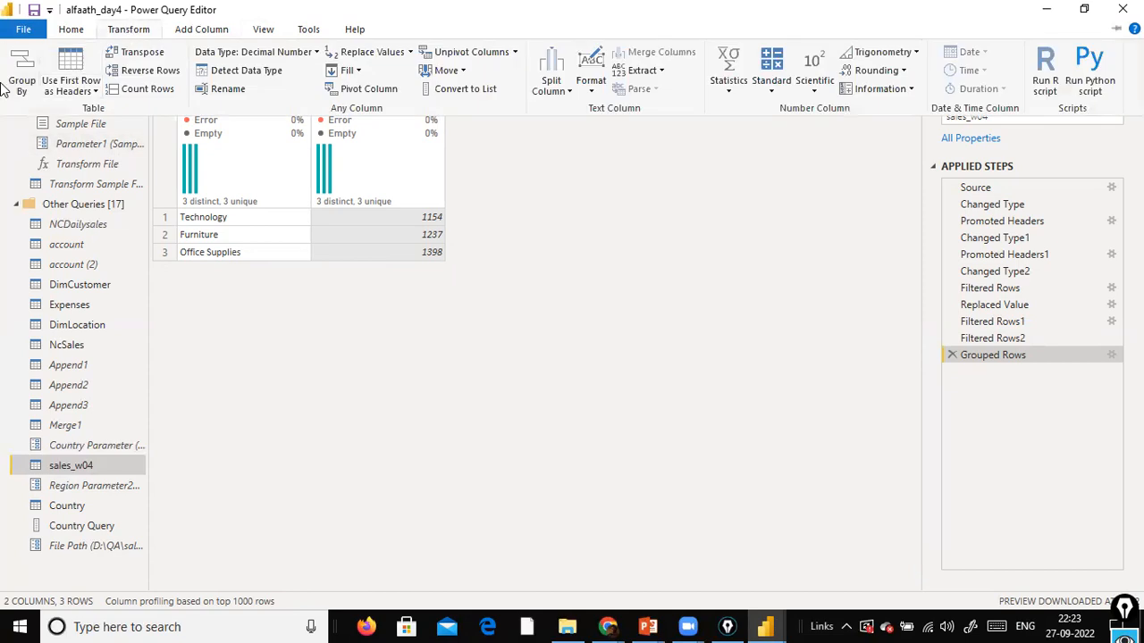
{"action": "left_click", "coordinate": [629, 204]}
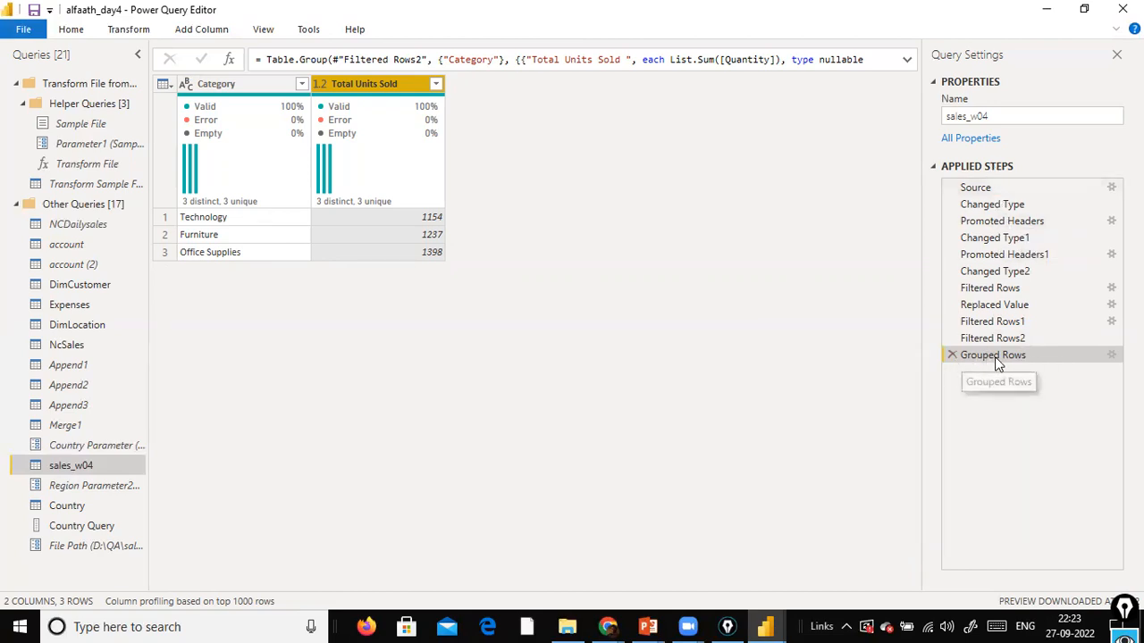
{"action": "left_click", "coordinate": [1110, 356]}
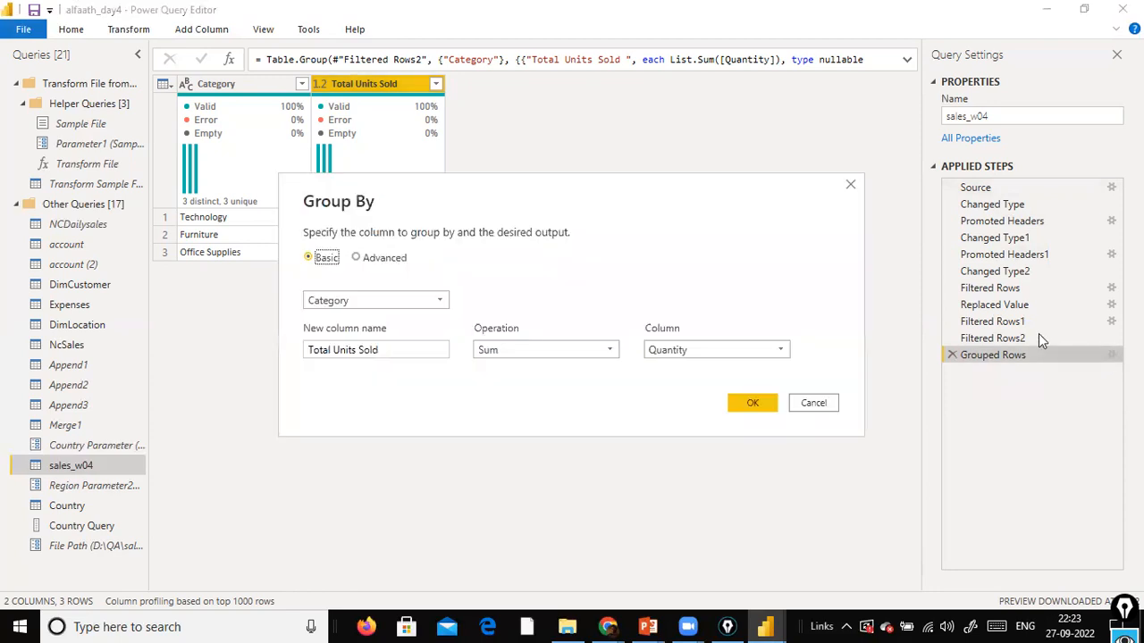
{"action": "left_click_drag", "start_coordinate": [787, 198], "coordinate": [809, 164]}
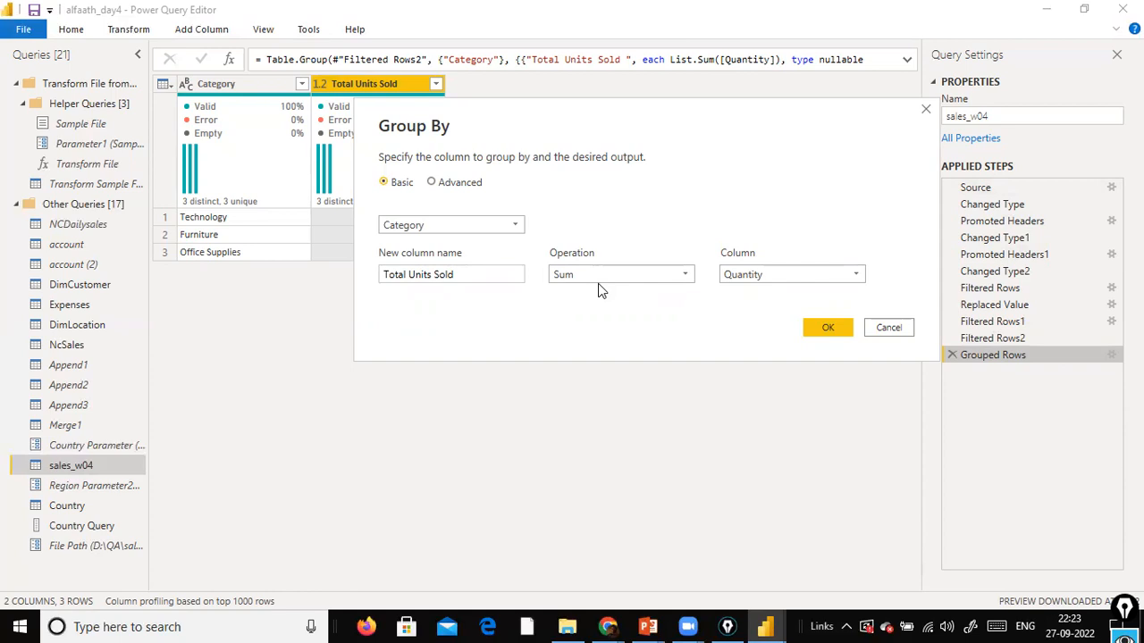
{"action": "left_click_drag", "start_coordinate": [670, 133], "coordinate": [704, 309]}
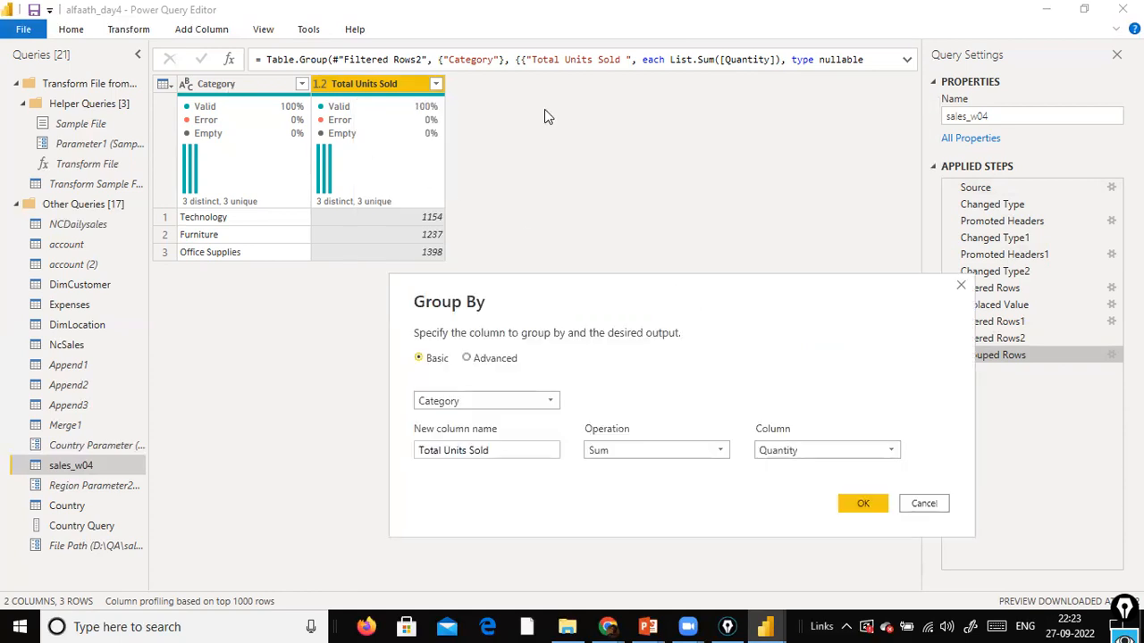
{"action": "left_click_drag", "start_coordinate": [577, 279], "coordinate": [636, 112]}
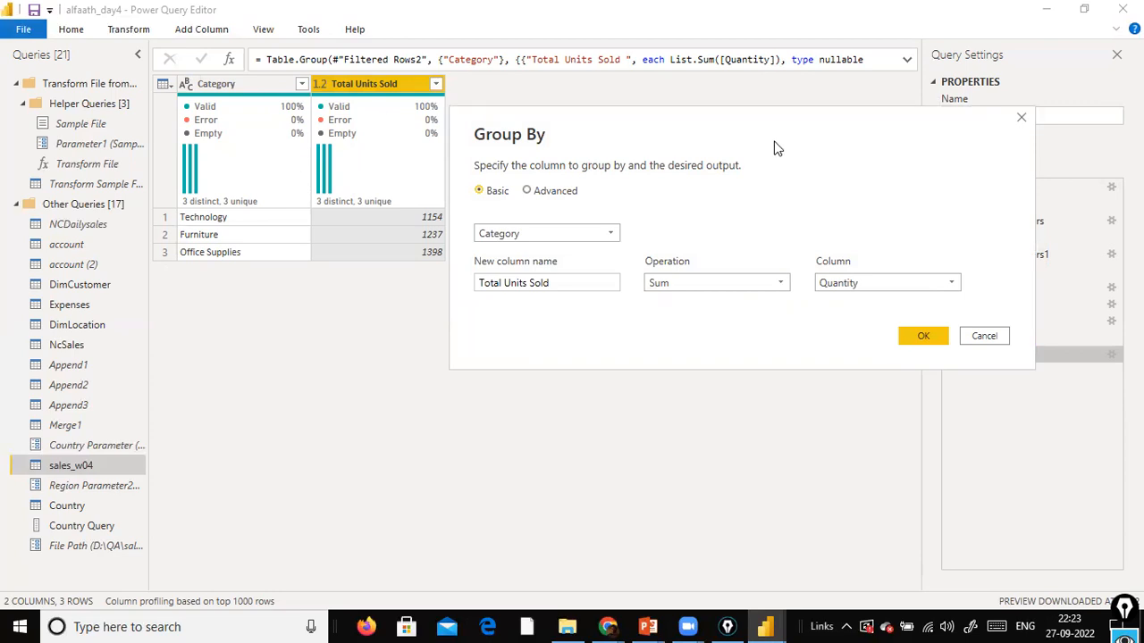
- Switch the grouping to Advanced and add an aggregation named "Total Profit" that sums the Profit column
{"action": "left_click", "coordinate": [528, 195]}
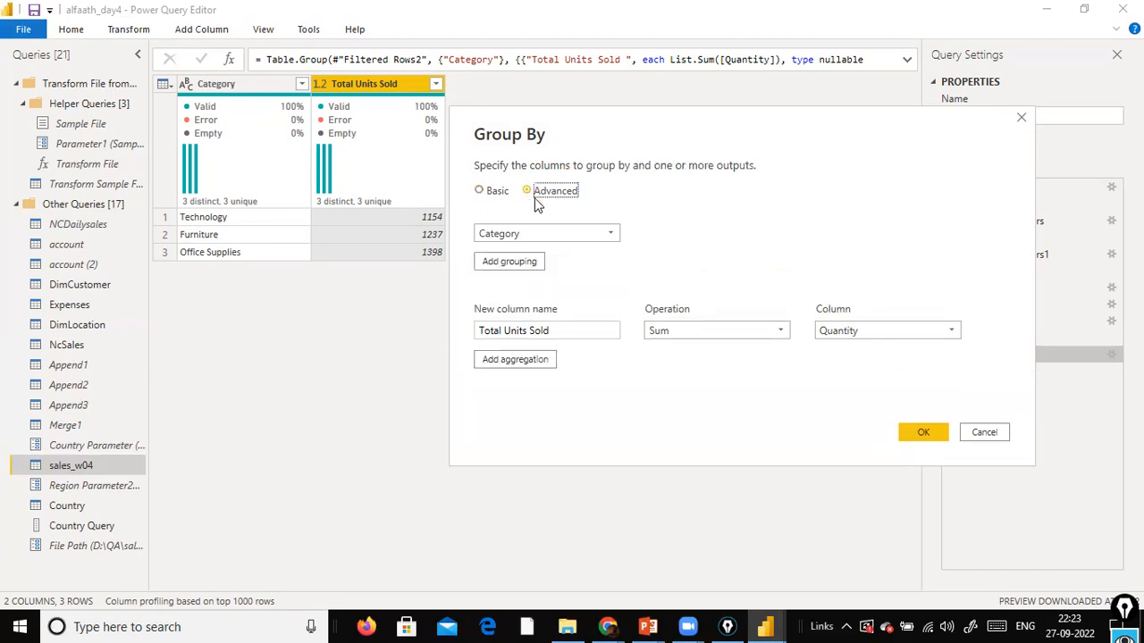
{"action": "left_click", "coordinate": [510, 361]}
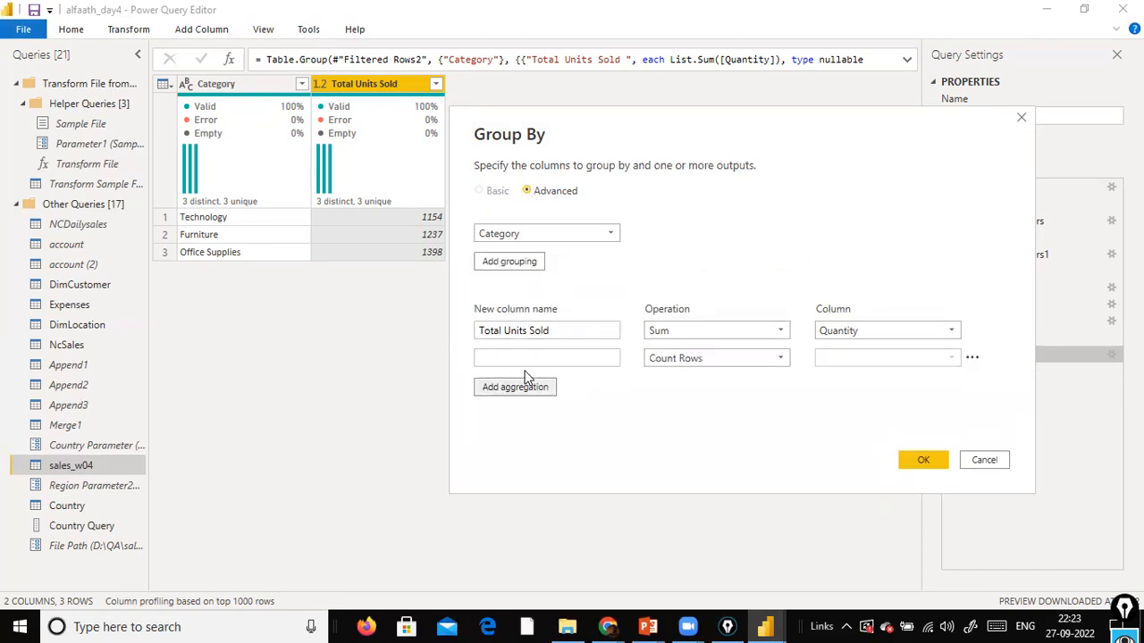
{"action": "type", "text": "Total "}
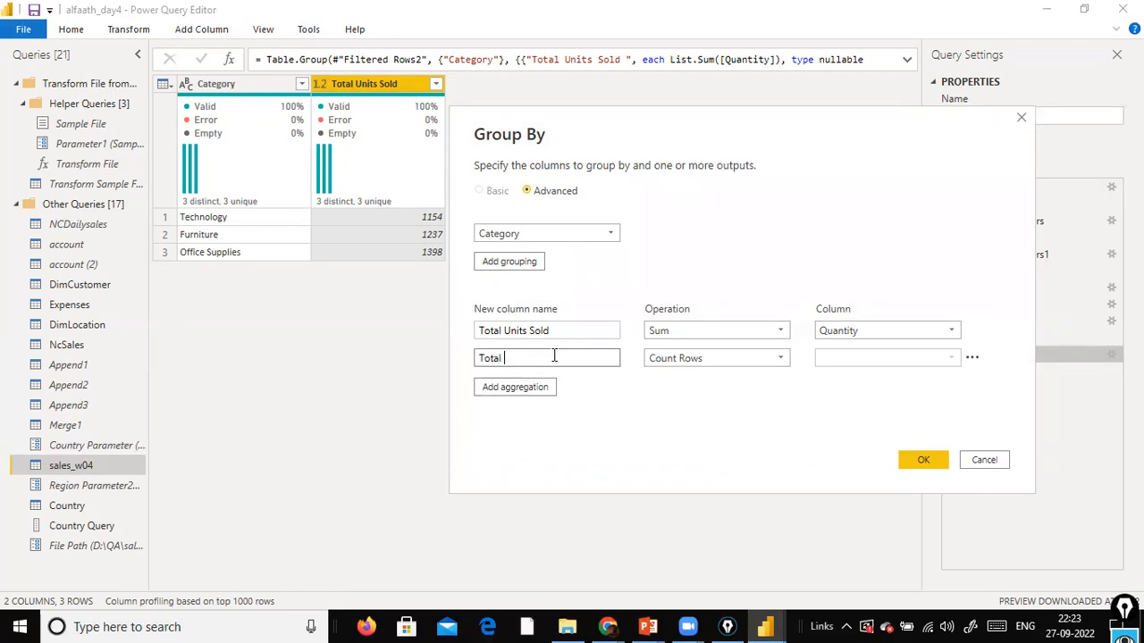
{"action": "type", "text": "Profit"}
{"action": "left_click", "coordinate": [707, 358]}
{"action": "left_click", "coordinate": [686, 376]}
{"action": "left_click", "coordinate": [912, 364]}
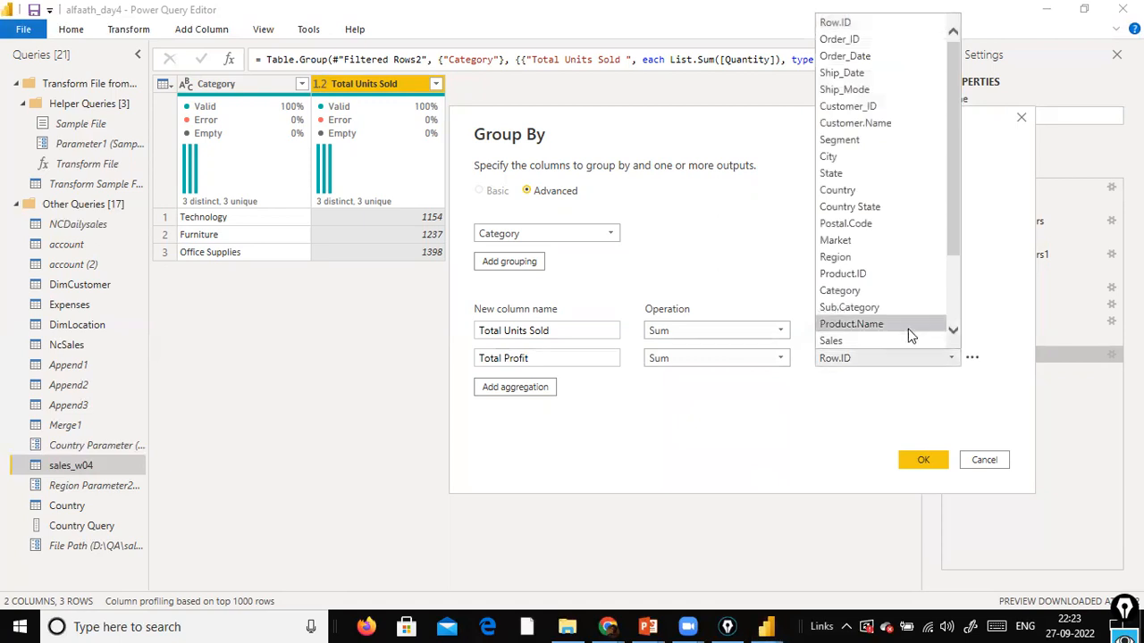
{"action": "scroll", "coordinate": [879, 195], "scroll_direction": "down", "scroll_amount": 3}
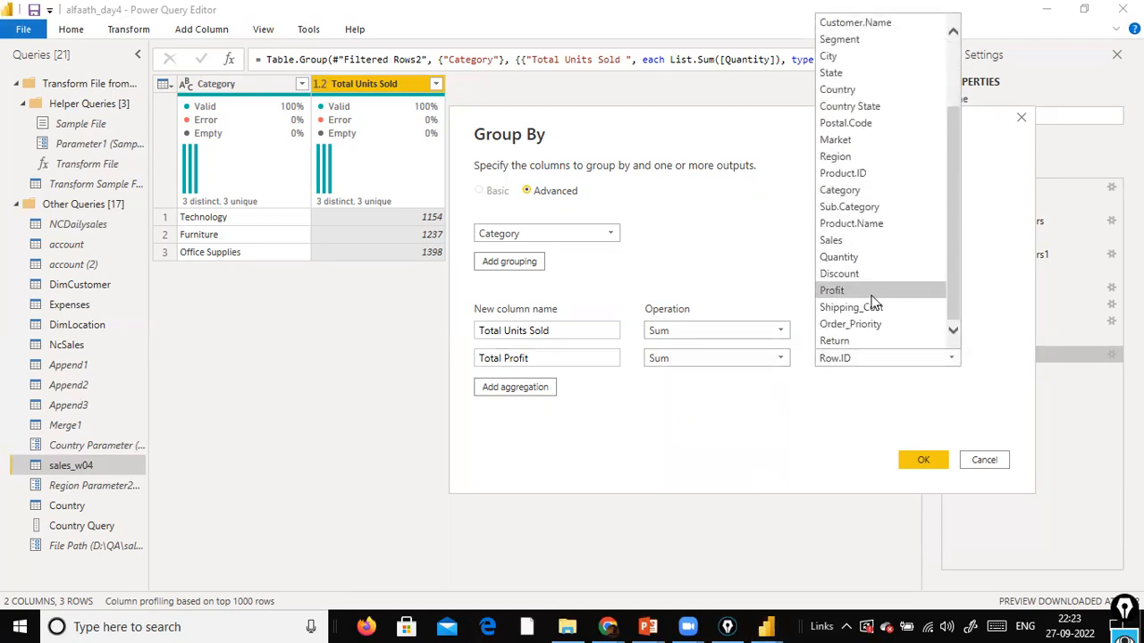
{"action": "left_click", "coordinate": [872, 293]}
- Add a third aggregation with the new column name "Total # of Transactions"
{"action": "left_click", "coordinate": [528, 388]}
{"action": "left_click", "coordinate": [528, 388]}
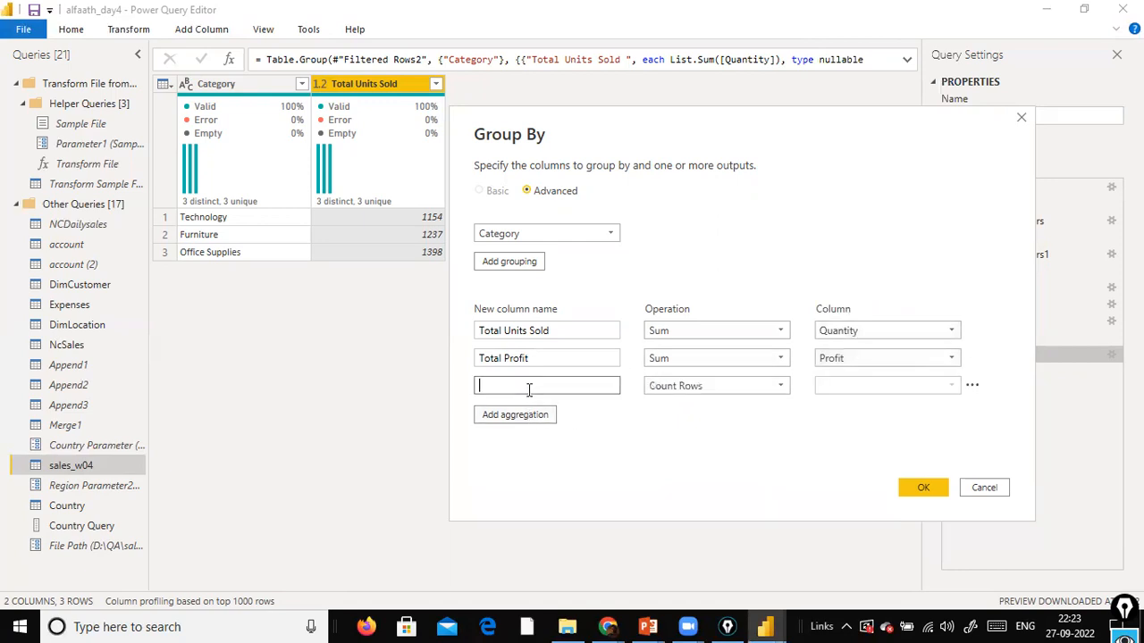
{"action": "type", "text": "Total # of"}
{"action": "key", "text": "BackSpace"}
{"action": "type", "text": "of Transaction"}
{"action": "key", "text": "BackSpace"}
{"action": "key", "text": "BackSpace"}
{"action": "key", "text": "BackSpace"}
{"action": "type", "text": "ioni"}
{"action": "key", "text": "BackSpace"}
{"action": "key", "text": "BackSpace"}
{"action": "key", "text": "Tab"}
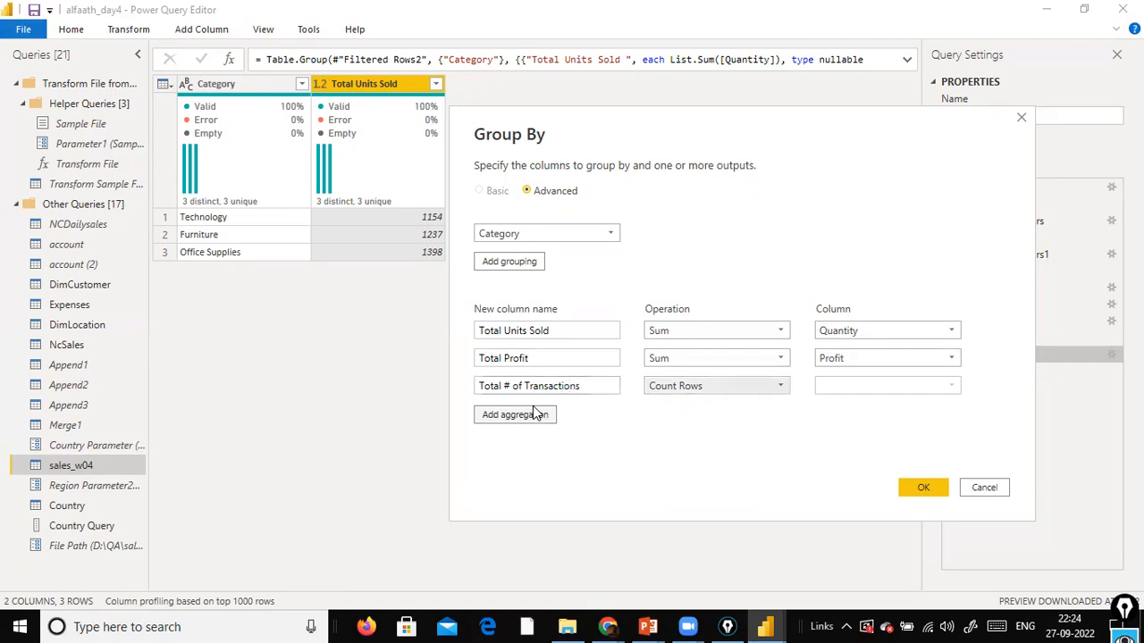
- Use Count Rows as the operation for Total # of Transactions and apply the grouping
{"action": "left_click", "coordinate": [781, 386]}
{"action": "left_click", "coordinate": [697, 484]}
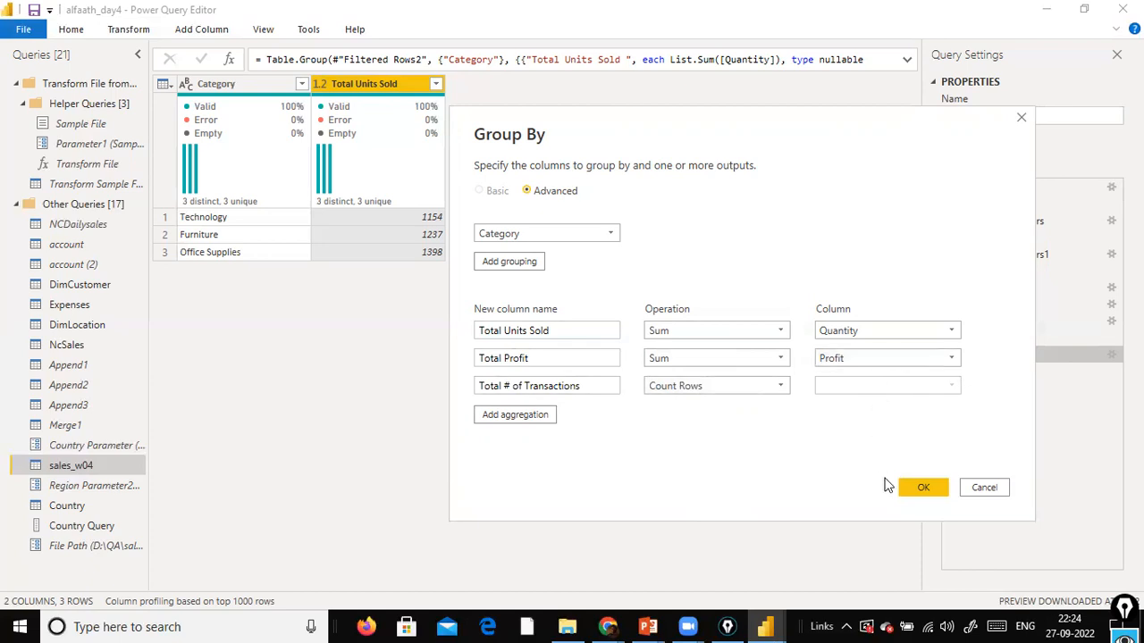
{"action": "left_click", "coordinate": [735, 389]}
{"action": "left_click", "coordinate": [735, 388]}
{"action": "left_click", "coordinate": [926, 491]}
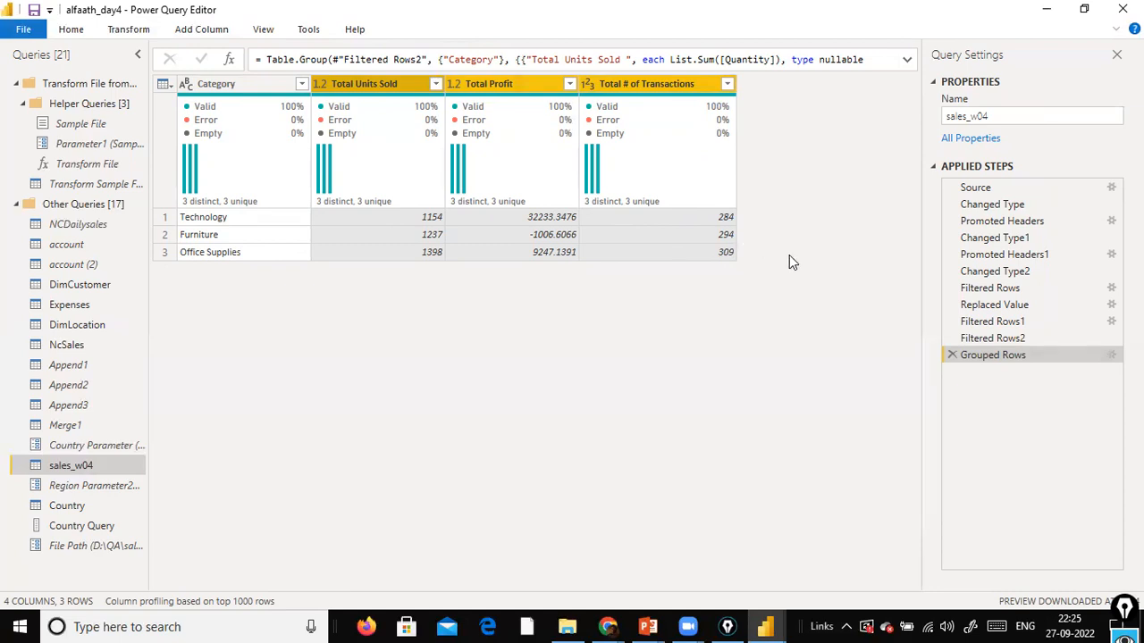
- Reopen the Grouped Rows settings, add Segment as a second grouping column below Category, and apply it
{"action": "left_click", "coordinate": [1112, 355]}
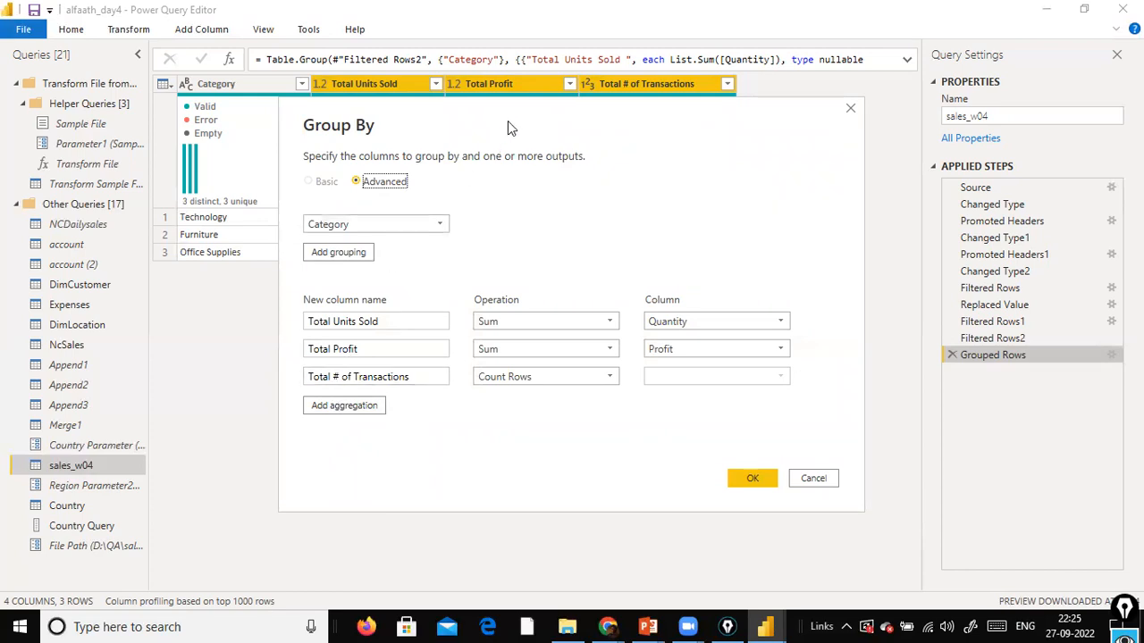
{"action": "left_click_drag", "start_coordinate": [508, 121], "coordinate": [634, 126]}
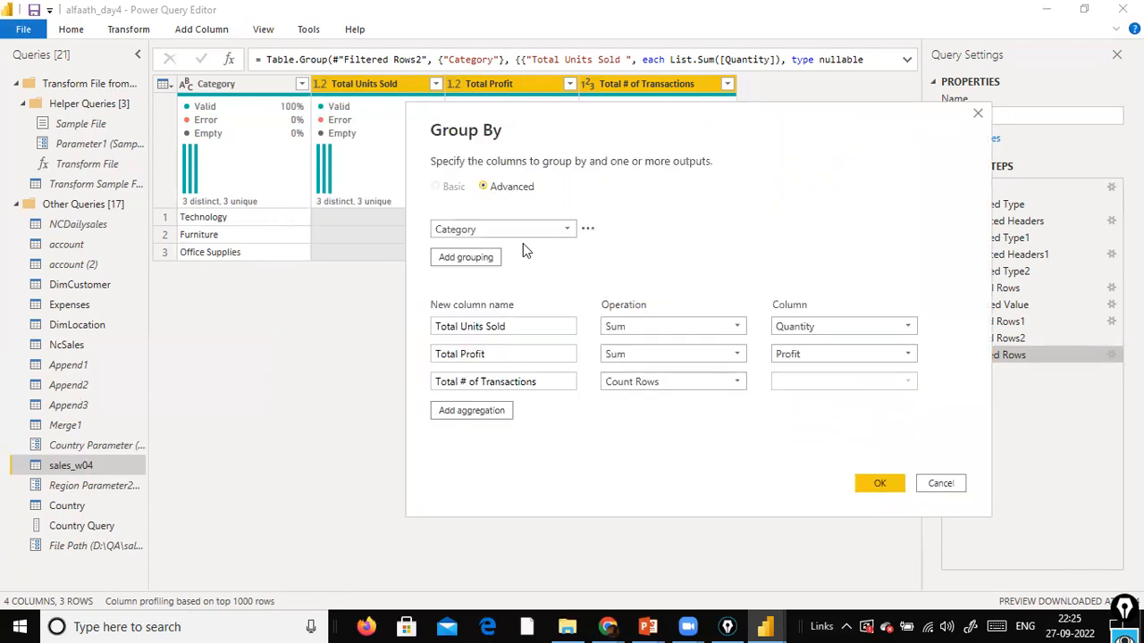
{"action": "left_click", "coordinate": [473, 259]}
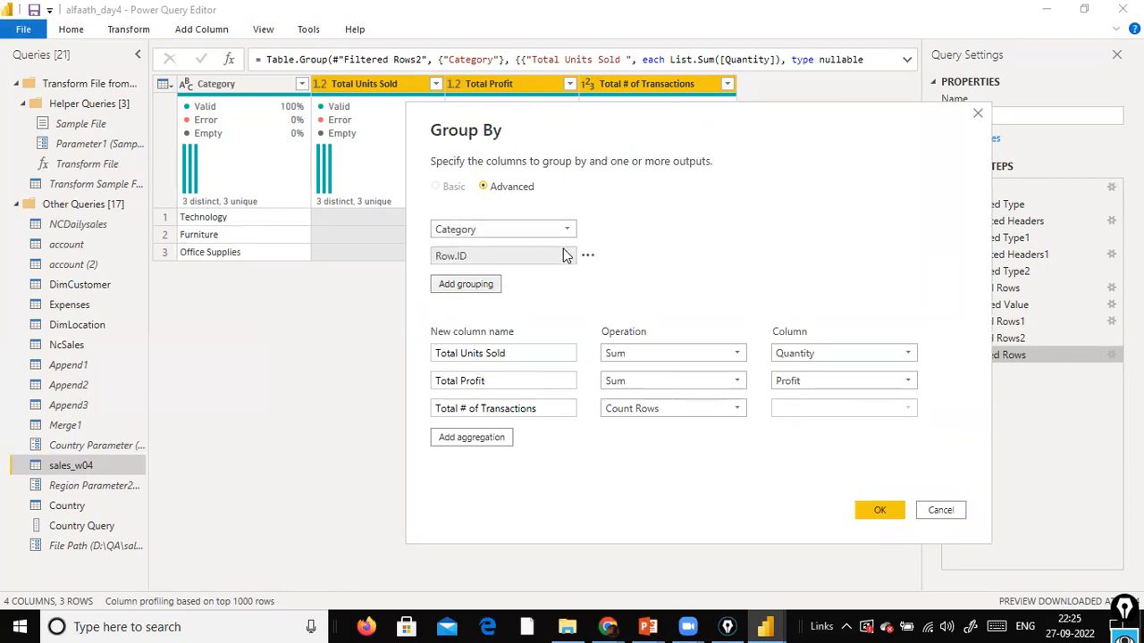
{"action": "left_click", "coordinate": [564, 256]}
{"action": "scroll", "coordinate": [554, 357], "scroll_direction": "down", "scroll_amount": 2}
{"action": "scroll", "coordinate": [546, 355], "scroll_direction": "up", "scroll_amount": 1}
{"action": "left_click", "coordinate": [544, 353]}
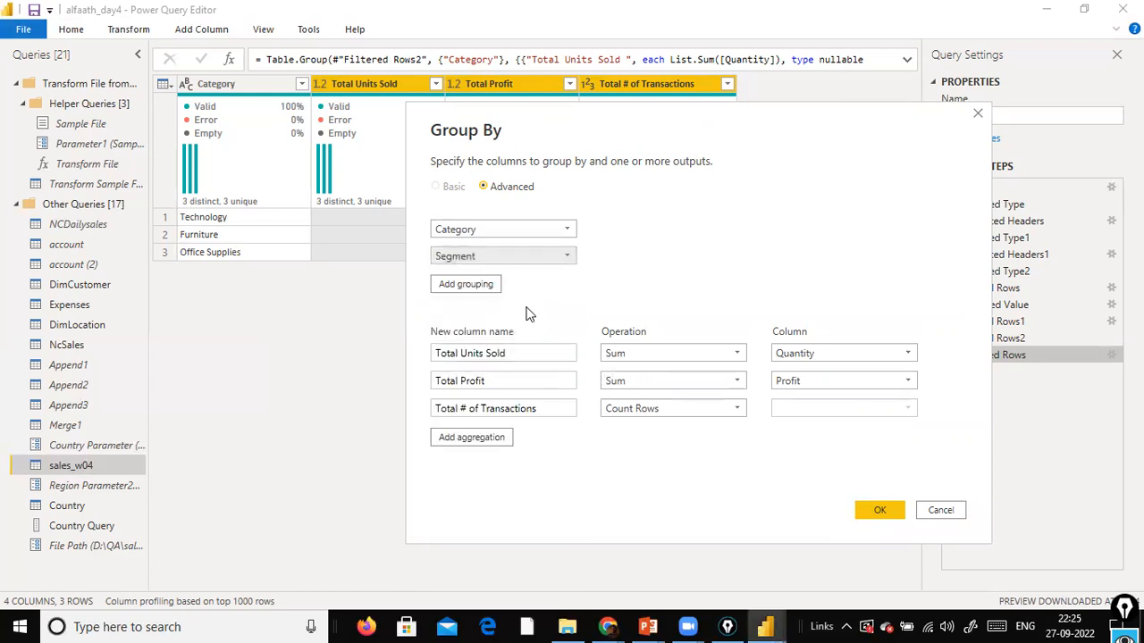
{"action": "left_click", "coordinate": [865, 514]}
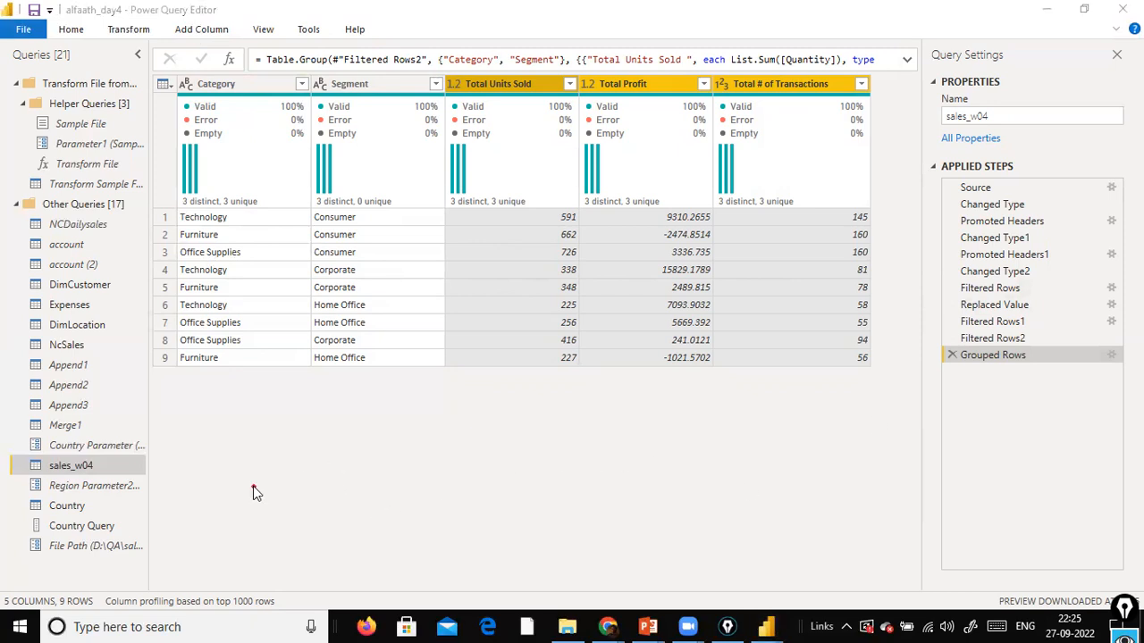
{"action": "mouse_move", "coordinate": [182, 68]}
{"action": "left_mouse_down"}
{"action": "mouse_move", "coordinate": [193, 129]}
{"action": "mouse_move", "coordinate": [398, 135]}
{"action": "mouse_move", "coordinate": [434, 134]}
{"action": "mouse_move", "coordinate": [436, 121]}
{"action": "left_mouse_up"}
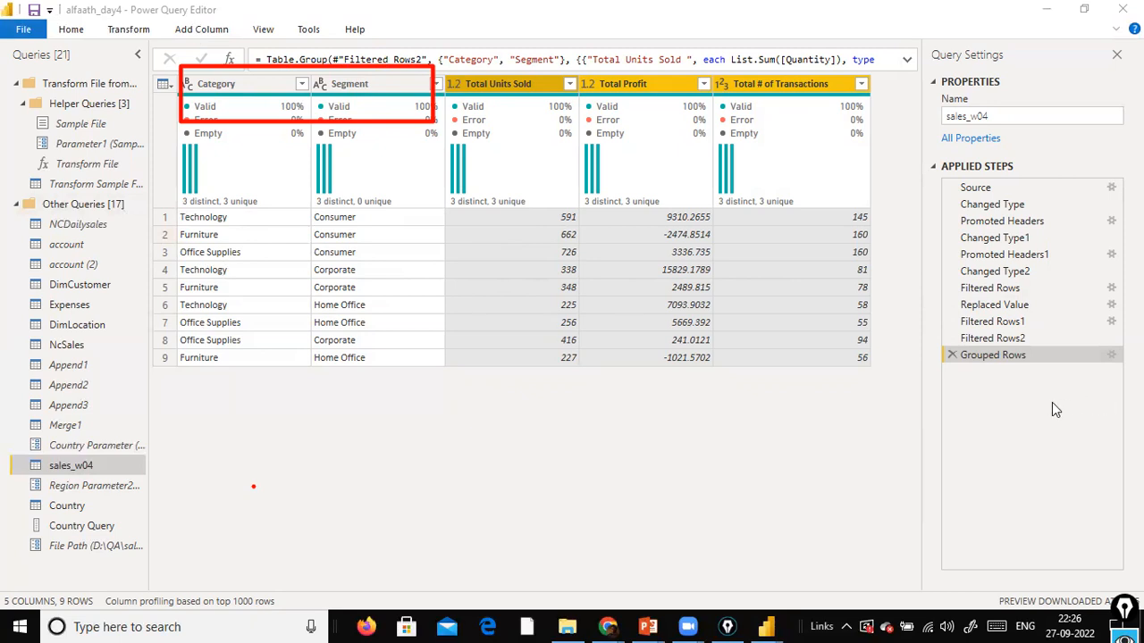
{"action": "key", "text": "e"}
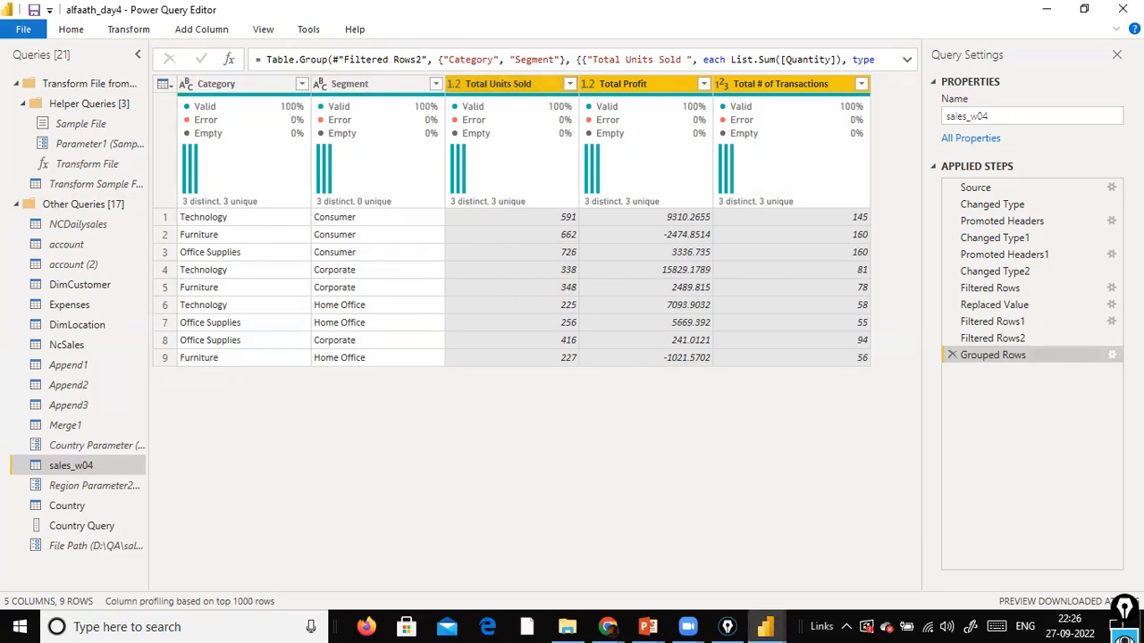
- Reopen the Grouped Rows settings and add a fourth aggregation named "Granular Level View"
{"action": "left_click", "coordinate": [1111, 355]}
{"action": "mouse_move", "coordinate": [327, 230]}
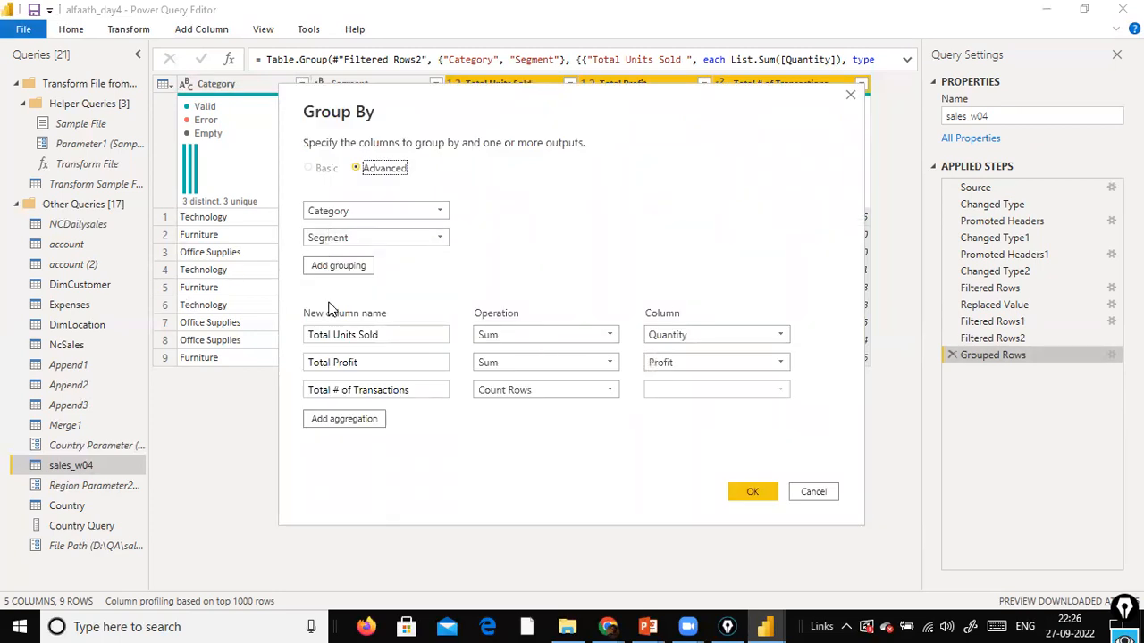
{"action": "left_click", "coordinate": [345, 419]}
{"action": "left_click", "coordinate": [373, 413]}
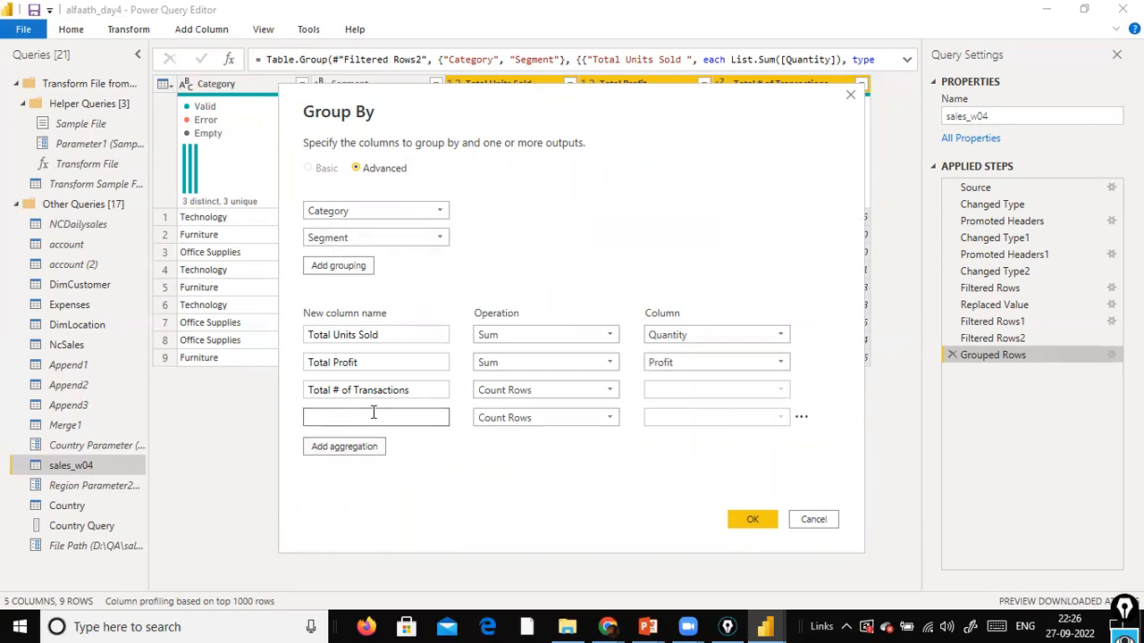
{"action": "type", "text": "Trans"}
{"action": "key", "text": "ctrl+a"}
{"action": "type", "text": "GranularoLevel View"}
{"action": "key", "text": "Tab"}
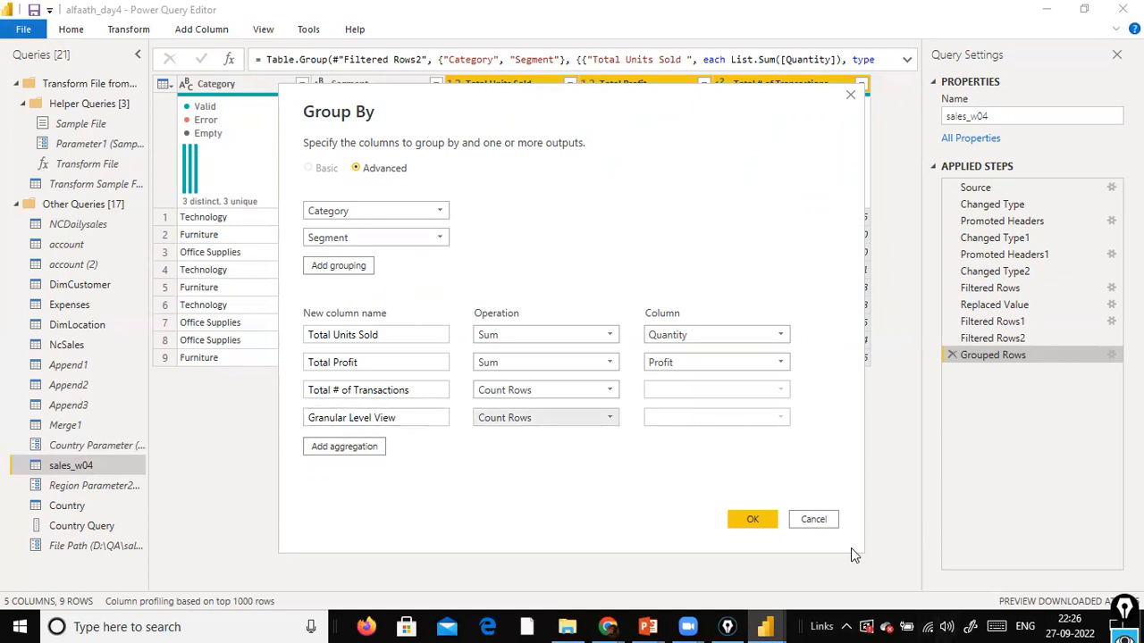
- Set the Granular Level View operation to All Rows and apply the grouping
{"action": "left_click", "coordinate": [611, 418]}
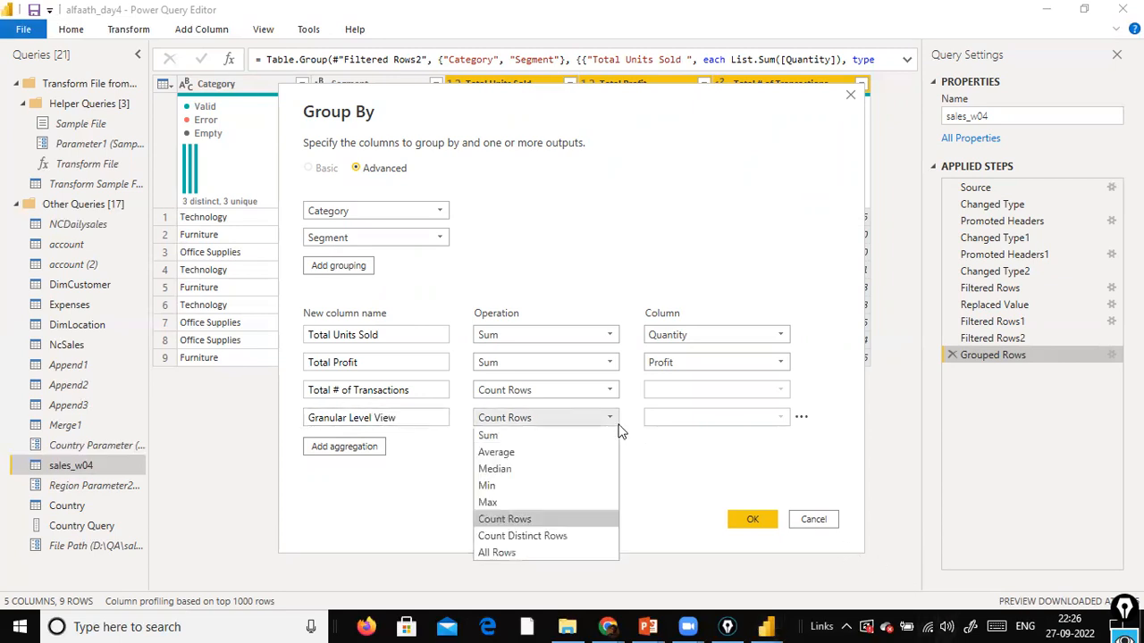
{"action": "left_click", "coordinate": [543, 554]}
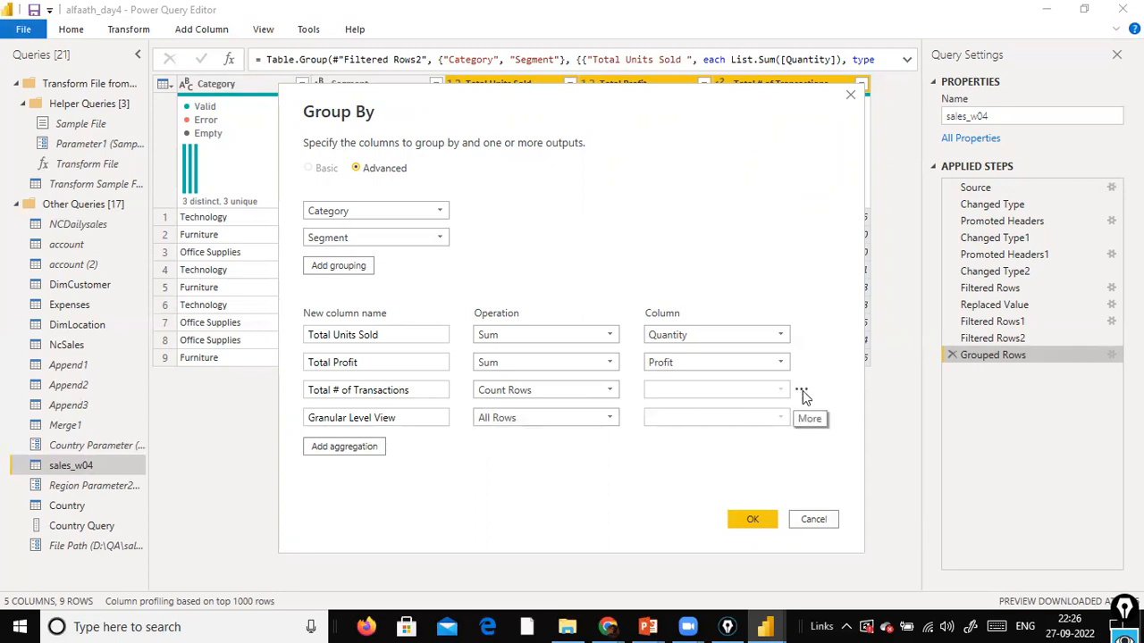
{"action": "left_click", "coordinate": [801, 391]}
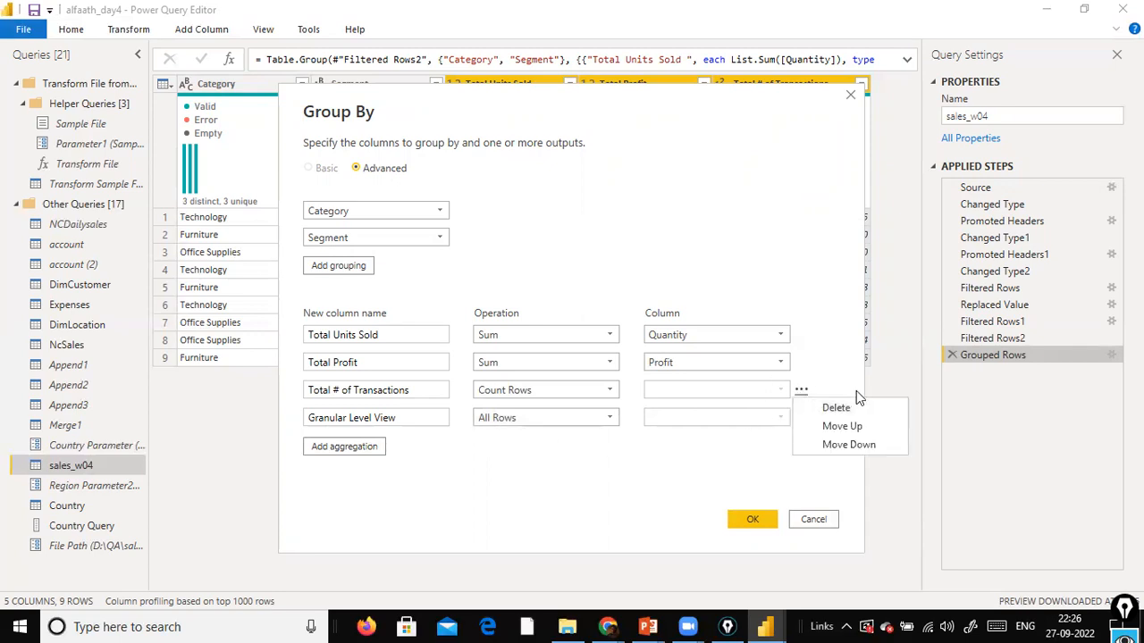
{"action": "left_click", "coordinate": [695, 471]}
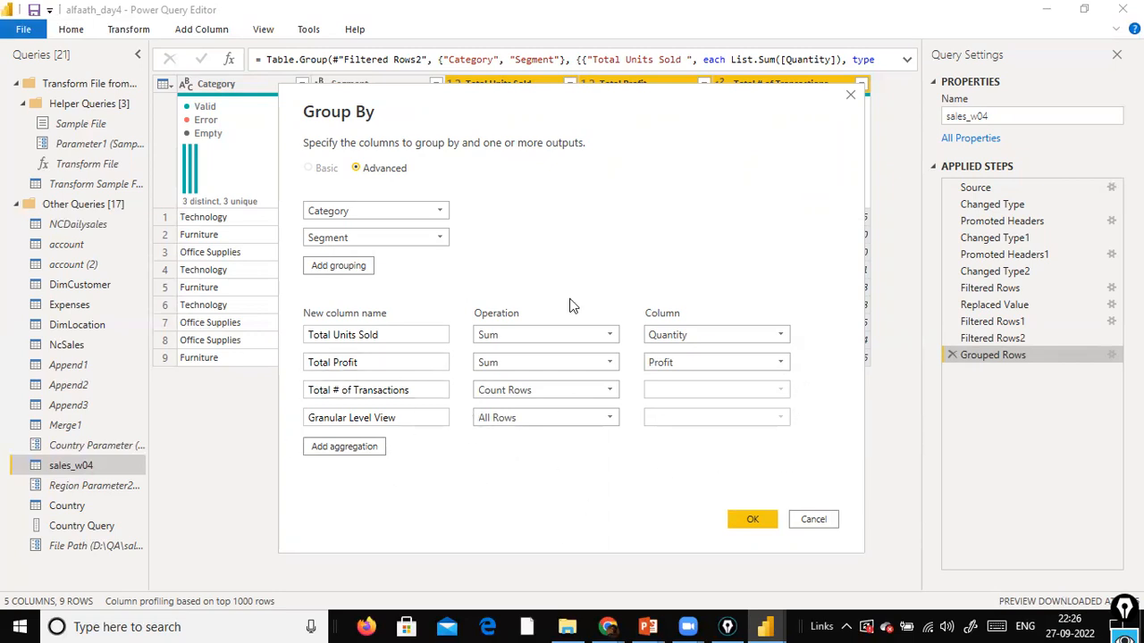
{"action": "left_click", "coordinate": [750, 519]}
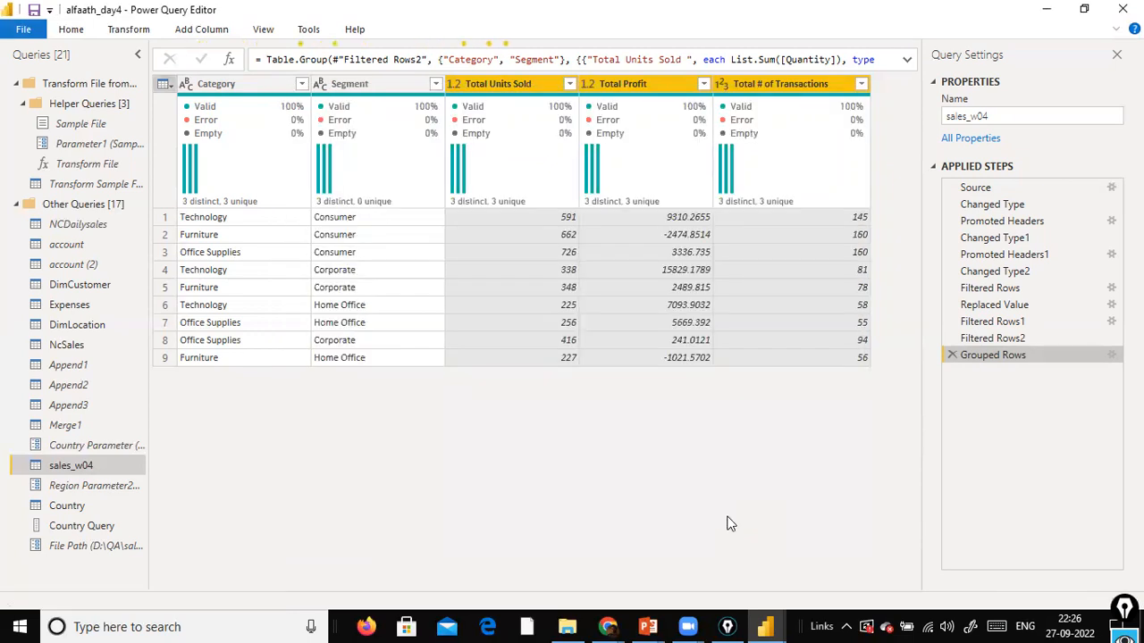
- Hide the query settings so the grouped table has room for the Granular Level View column
{"action": "left_click_drag", "start_coordinate": [513, 585], "coordinate": [732, 568]}
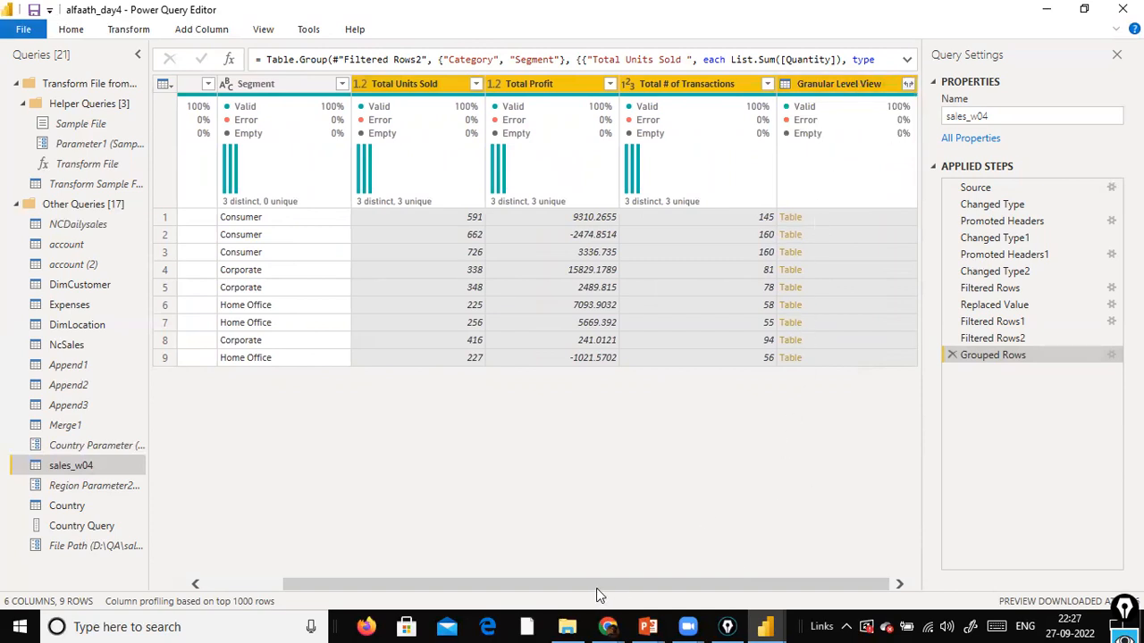
{"action": "left_click_drag", "start_coordinate": [596, 585], "coordinate": [475, 588]}
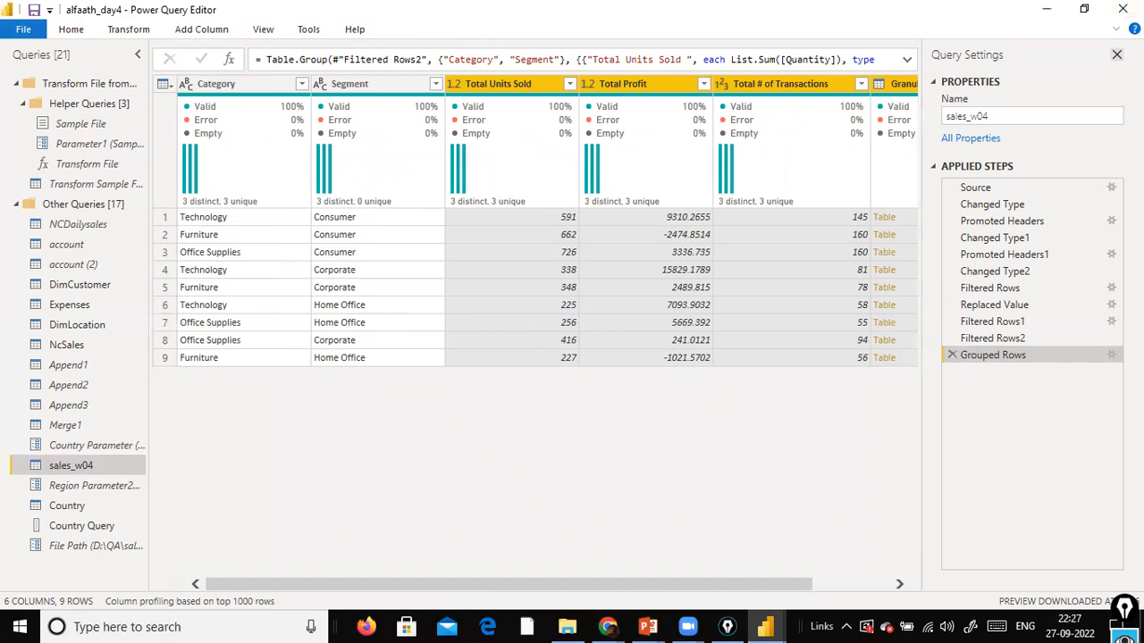
{"action": "left_click", "coordinate": [1116, 58]}
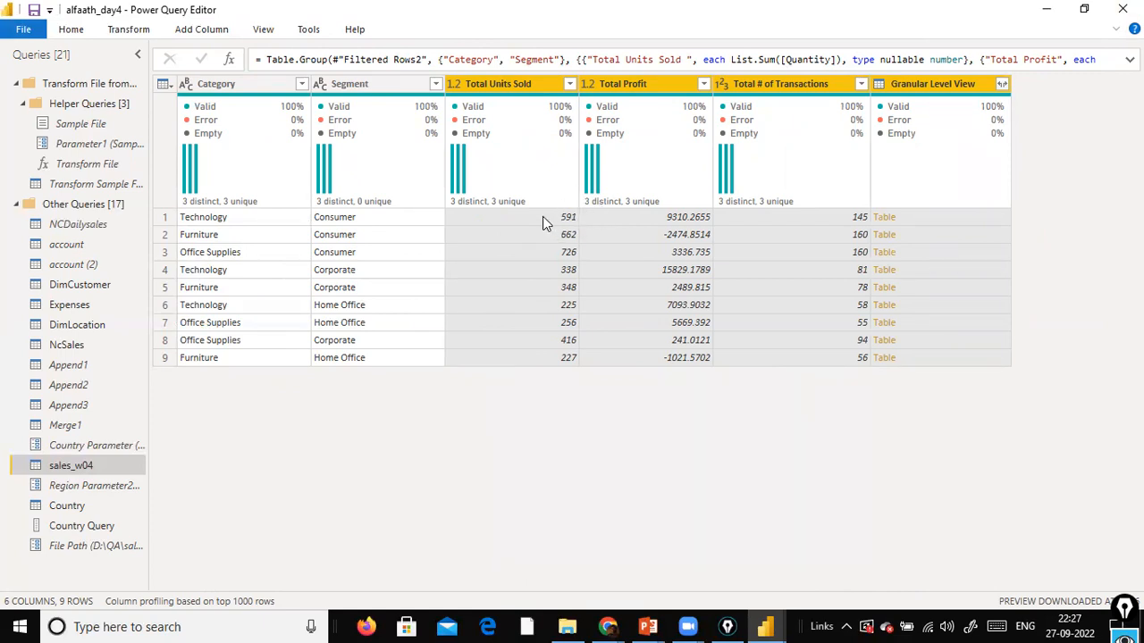
- Preview the nested Granular Level View tables for Technology Consumer and Office Supplies Home Office, and examine their underlying rows
{"action": "left_click", "coordinate": [956, 219]}
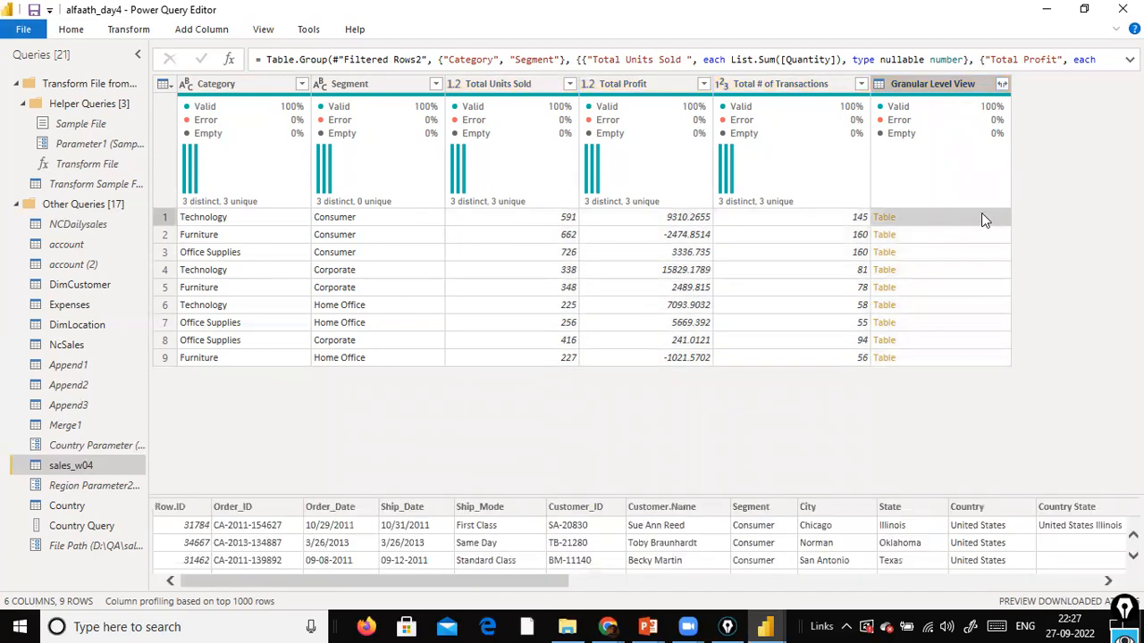
{"action": "left_click_drag", "start_coordinate": [618, 494], "coordinate": [636, 422]}
{"action": "scroll", "coordinate": [502, 494], "scroll_direction": "down", "scroll_amount": 5}
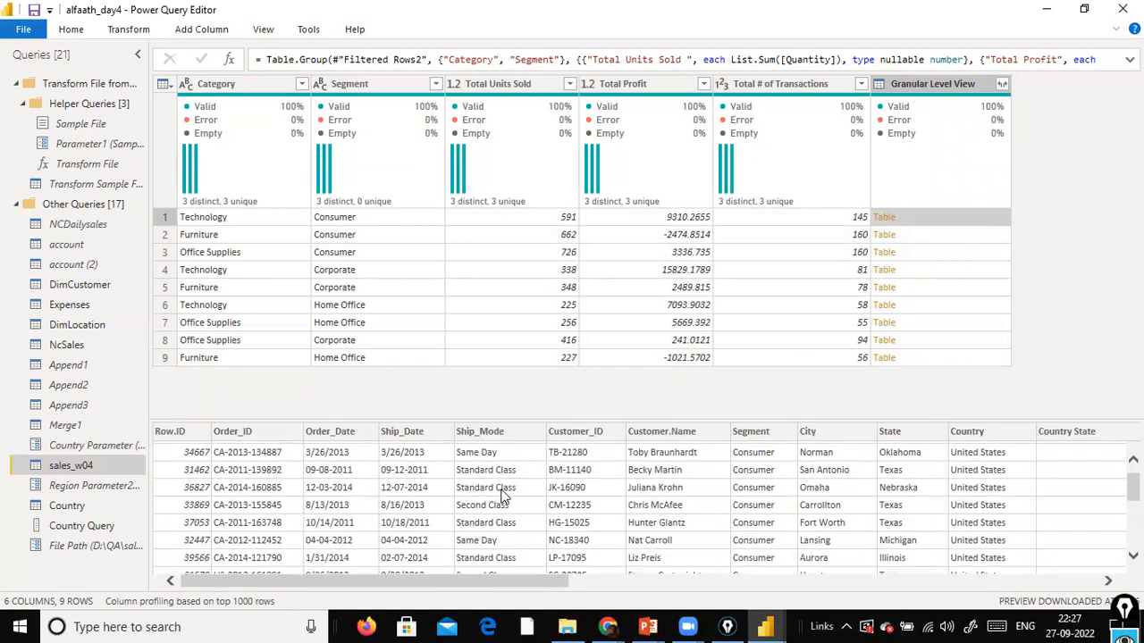
{"action": "scroll", "coordinate": [502, 494], "scroll_direction": "up", "scroll_amount": 5}
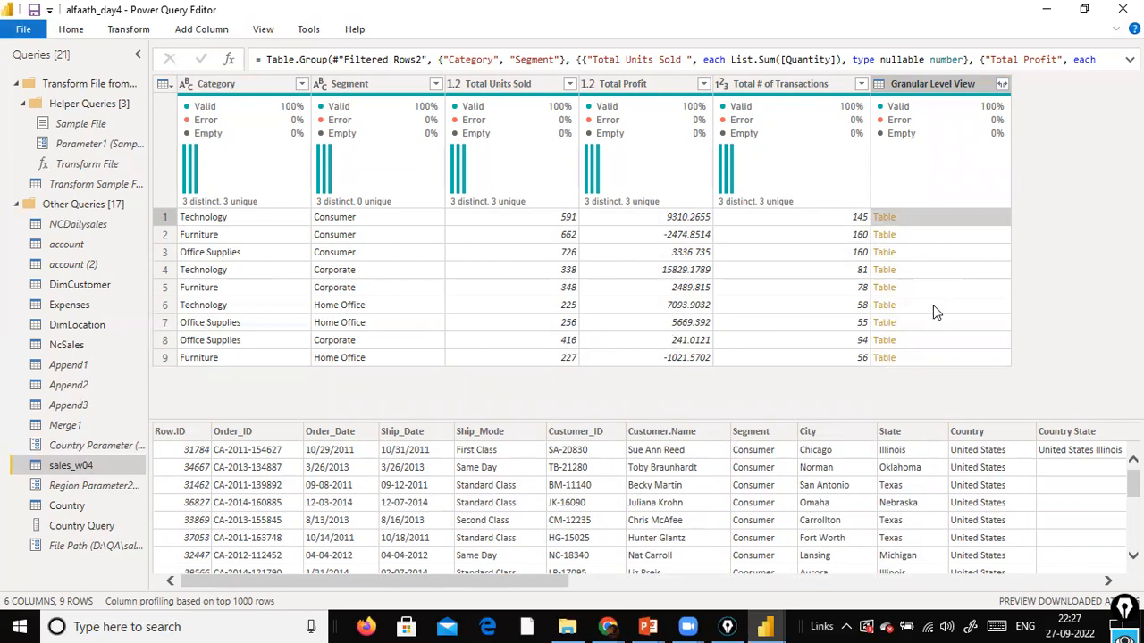
{"action": "left_click", "coordinate": [929, 328]}
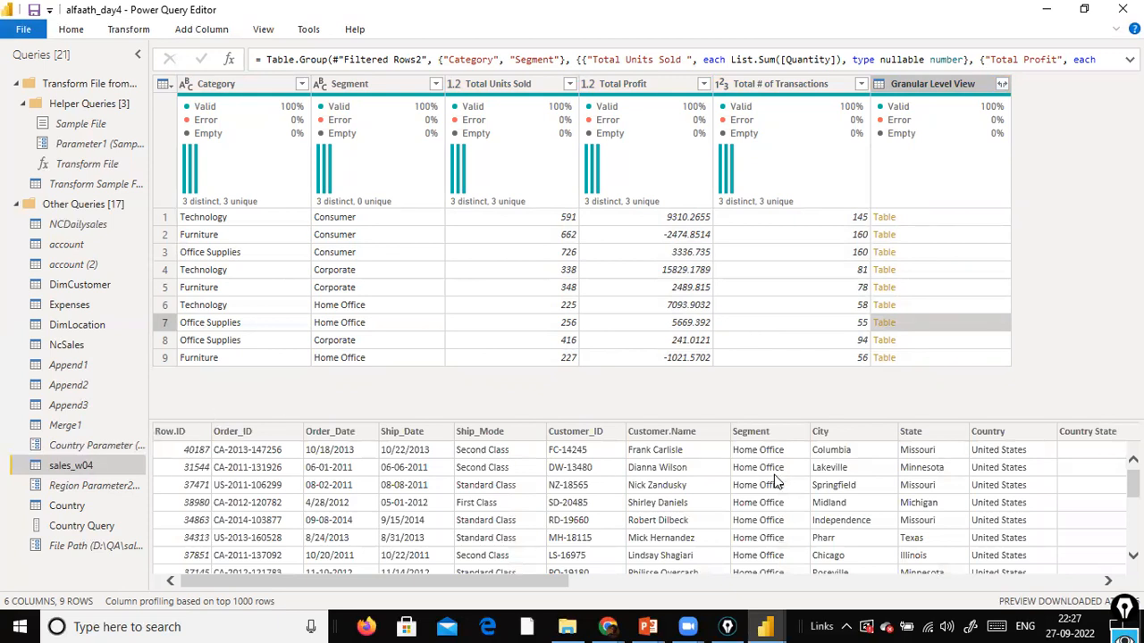
{"action": "scroll", "coordinate": [807, 478], "scroll_direction": "down", "scroll_amount": 5}
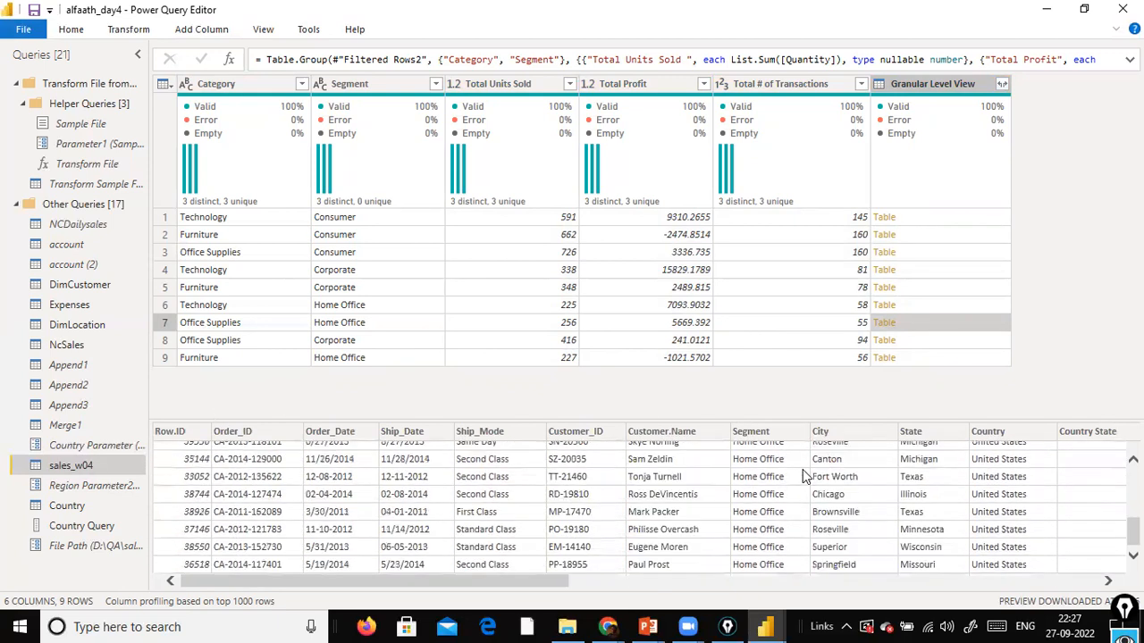
{"action": "scroll", "coordinate": [803, 477], "scroll_direction": "up", "scroll_amount": 5}
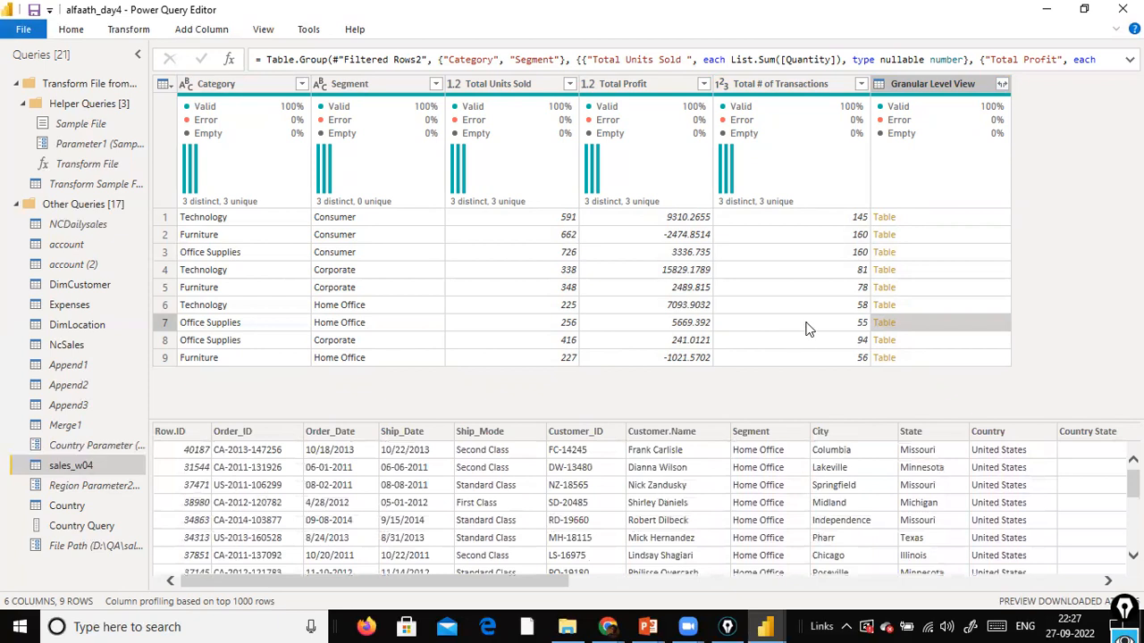
- Sort the grouped table by Total Profit in descending order
{"action": "left_click", "coordinate": [705, 83]}
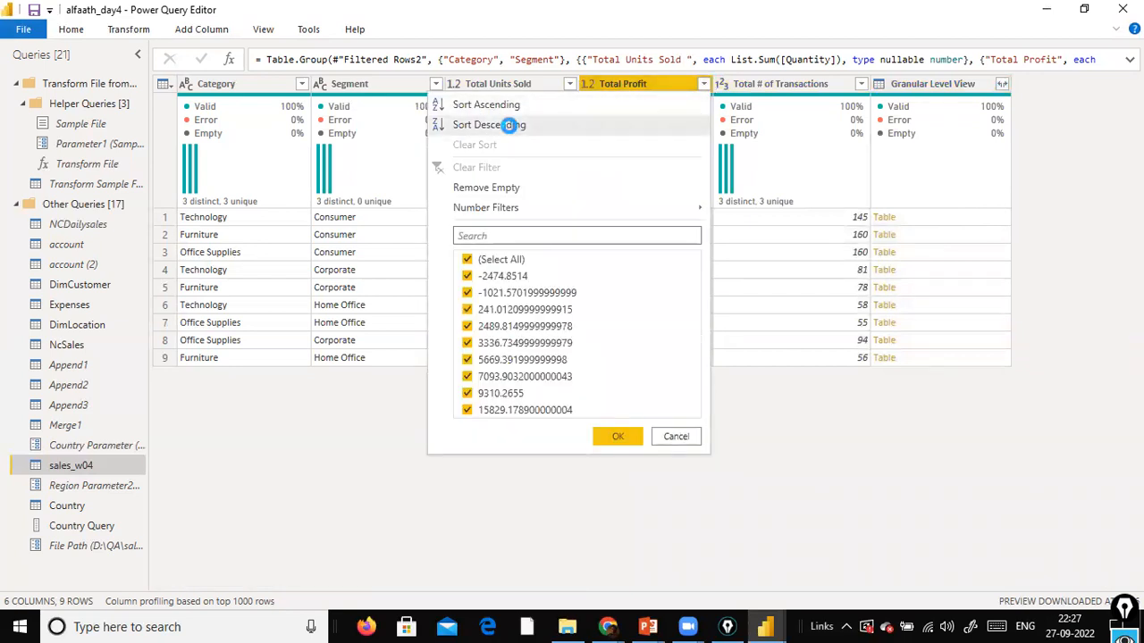
{"action": "left_click", "coordinate": [509, 126]}
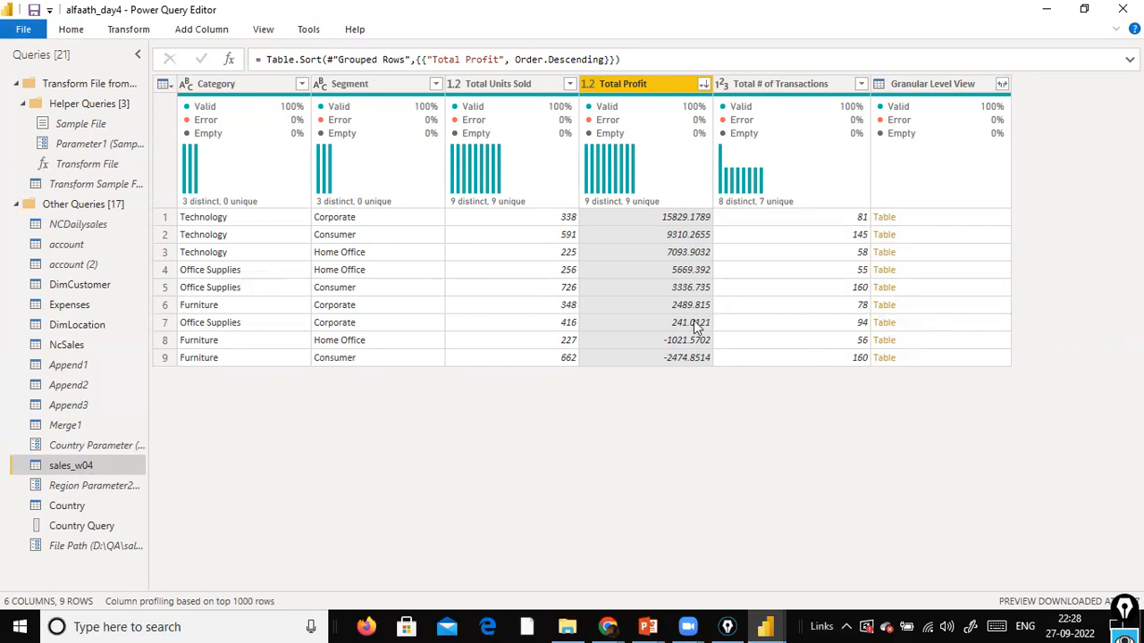
- Preview the nested Granular Level View table for Office Supplies Corporate and examine the Quantity, Discount and Profit values of its rows
{"action": "left_click", "coordinate": [997, 330]}
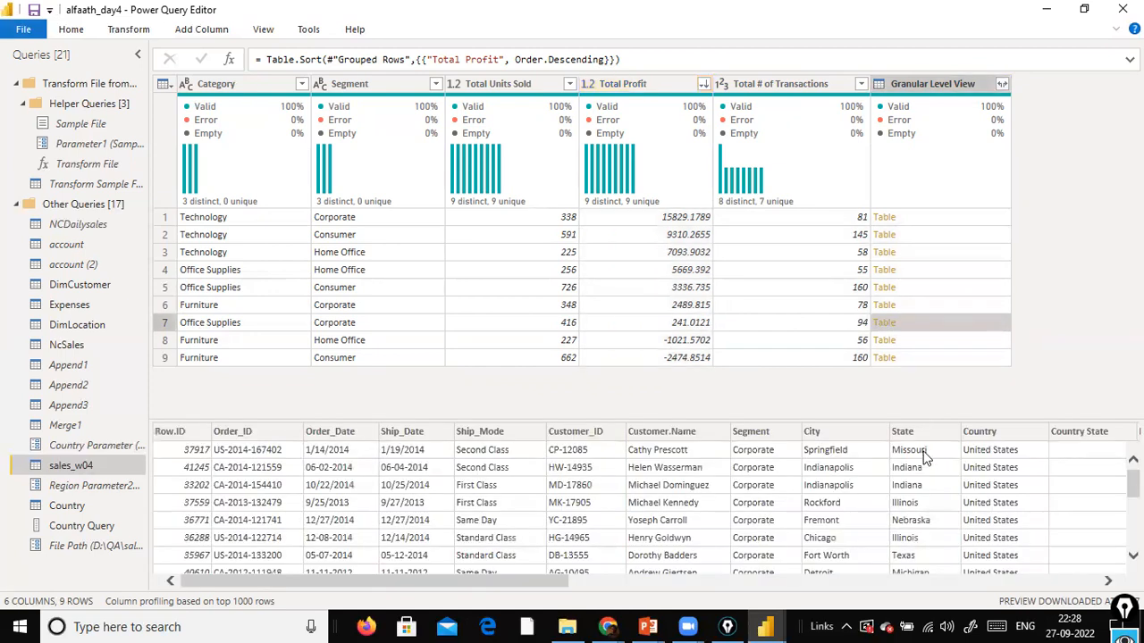
{"action": "scroll", "coordinate": [585, 534], "scroll_direction": "down", "scroll_amount": 5}
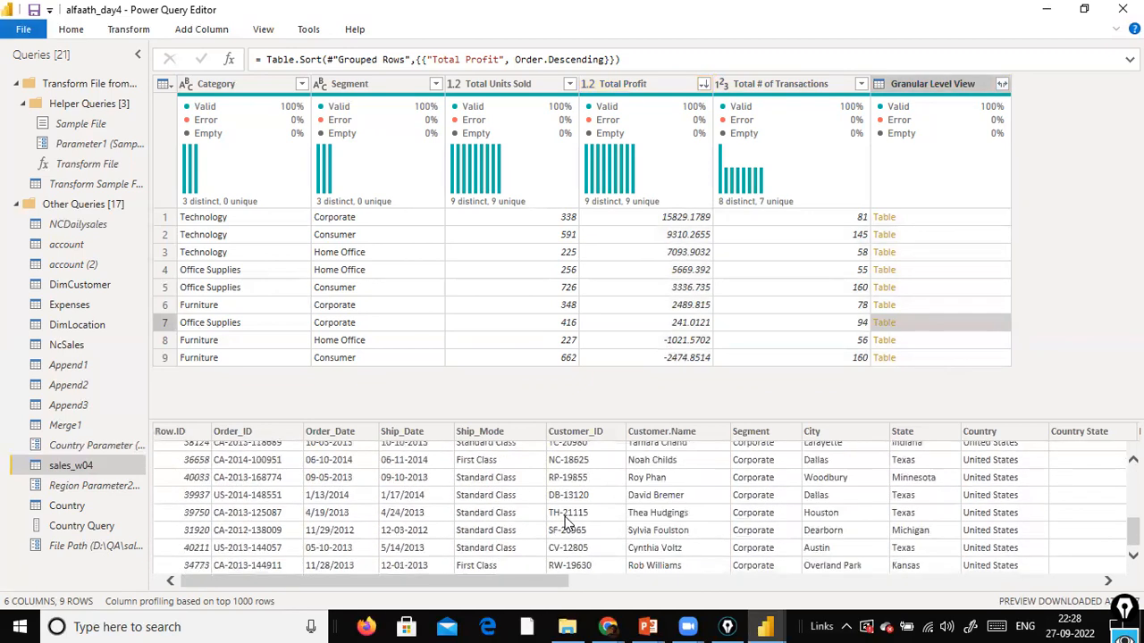
{"action": "left_click_drag", "start_coordinate": [447, 582], "coordinate": [965, 554]}
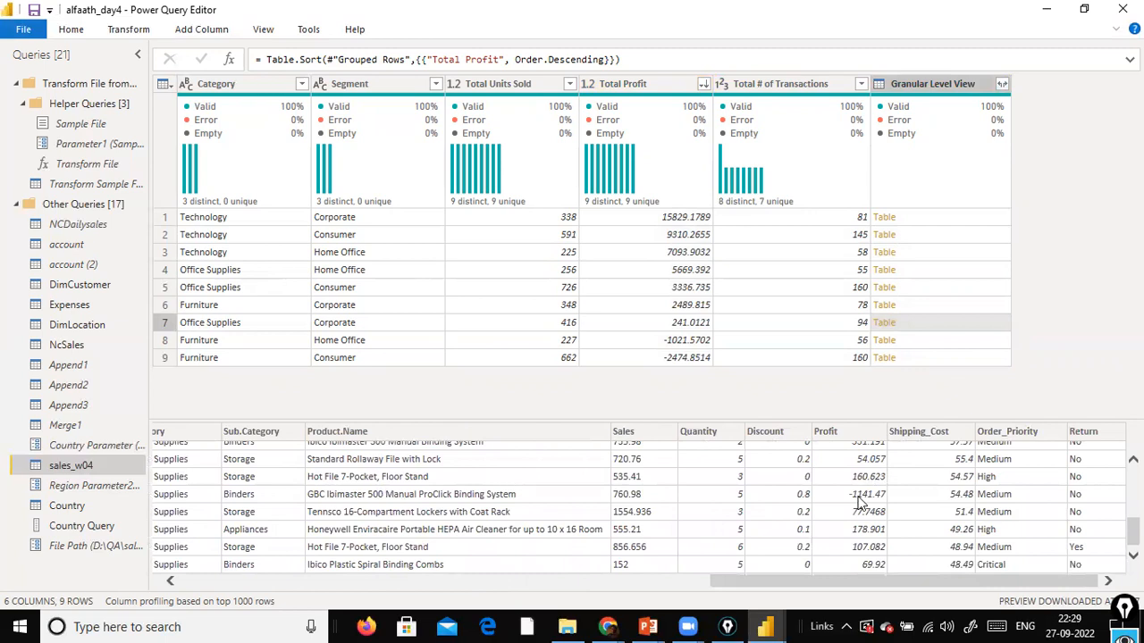
{"action": "scroll", "coordinate": [853, 505], "scroll_direction": "up", "scroll_amount": 5}
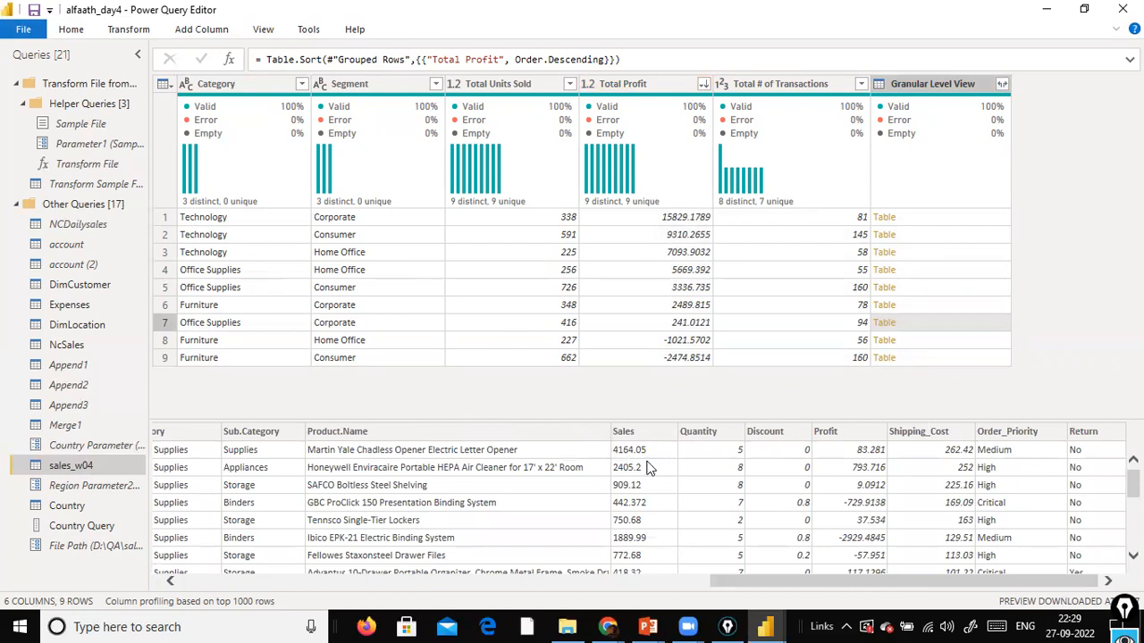
{"action": "scroll", "coordinate": [649, 469], "scroll_direction": "down", "scroll_amount": 1}
{"action": "scroll", "coordinate": [650, 469], "scroll_direction": "down", "scroll_amount": 2}
{"action": "scroll", "coordinate": [657, 518], "scroll_direction": "up", "scroll_amount": 3}
{"action": "scroll", "coordinate": [668, 498], "scroll_direction": "down", "scroll_amount": 5}
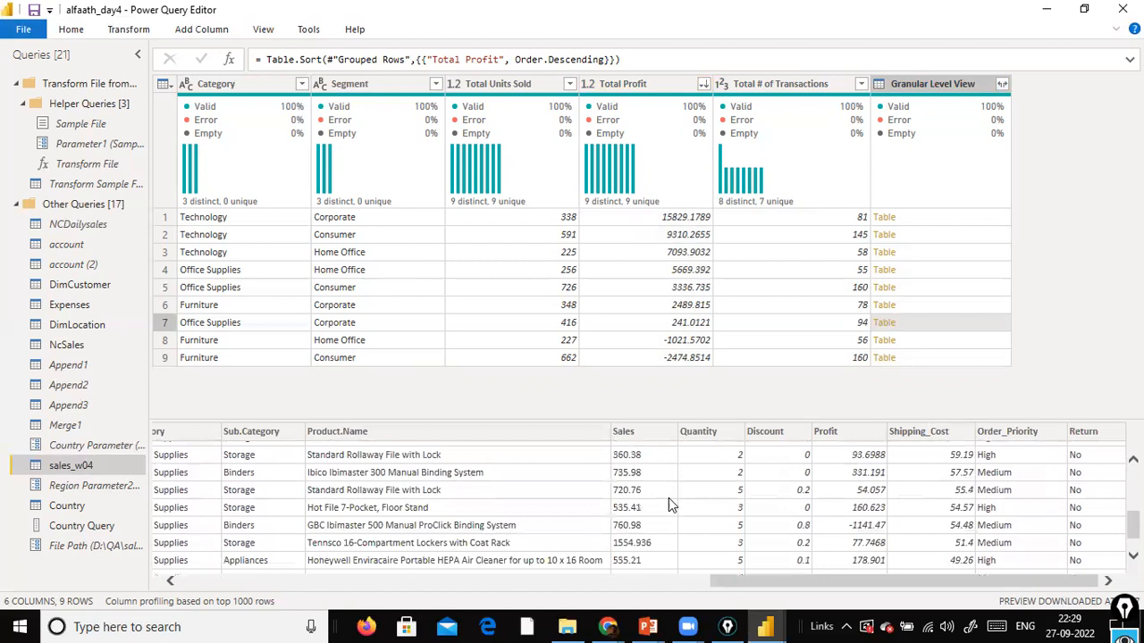
{"action": "scroll", "coordinate": [669, 498], "scroll_direction": "up", "scroll_amount": 5}
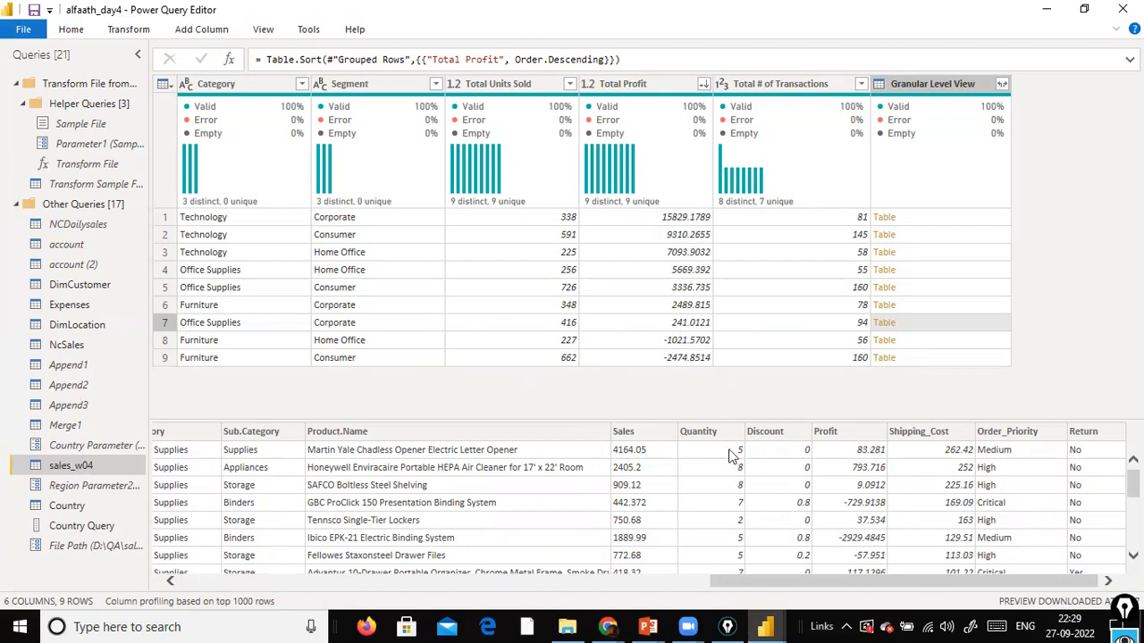
{"action": "scroll", "coordinate": [729, 456], "scroll_direction": "down", "scroll_amount": 2}
{"action": "scroll", "coordinate": [731, 454], "scroll_direction": "up", "scroll_amount": 2}
{"action": "scroll", "coordinate": [749, 566], "scroll_direction": "down", "scroll_amount": 4}
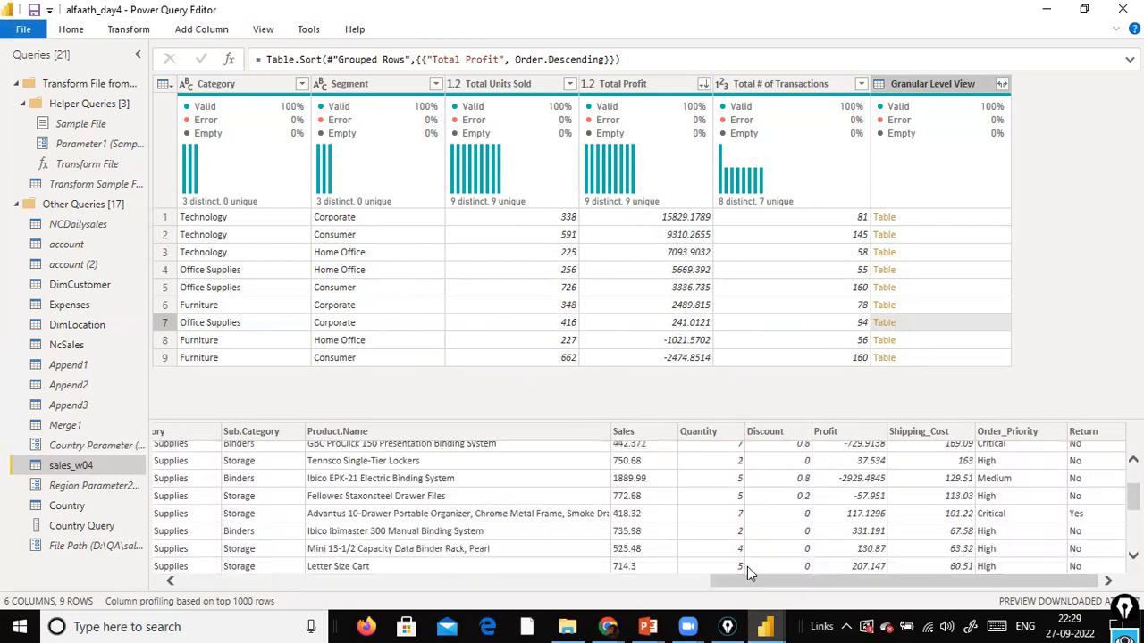
{"action": "scroll", "coordinate": [743, 565], "scroll_direction": "up", "scroll_amount": 4}
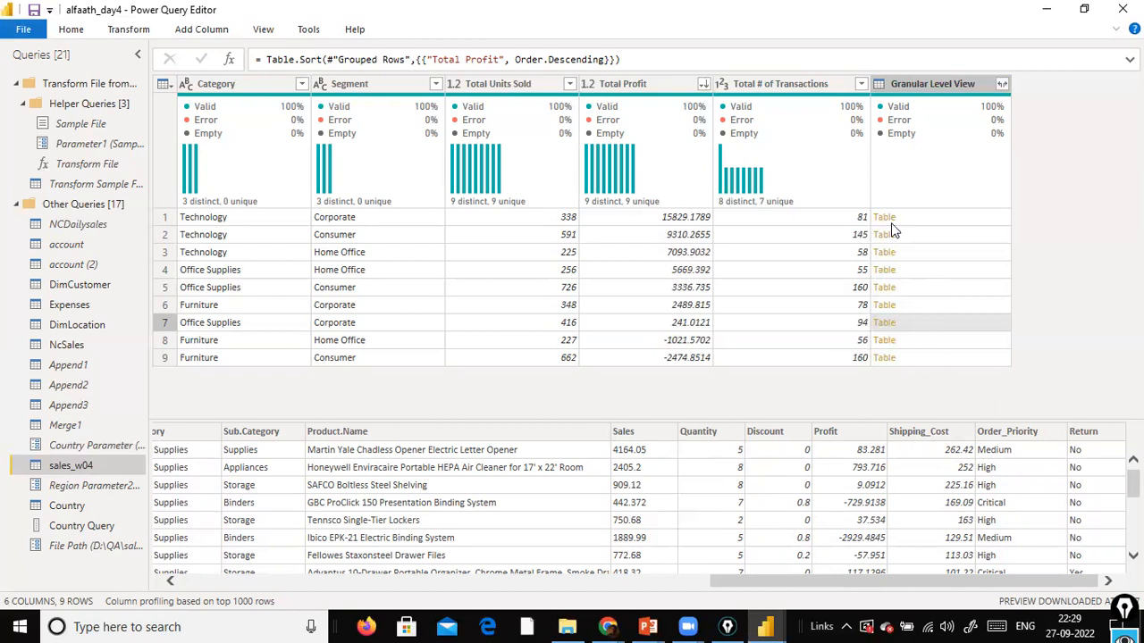
- Drill down into the Office Supplies Corporate nested table in the Granular Level View column
{"action": "left_click", "coordinate": [881, 328]}
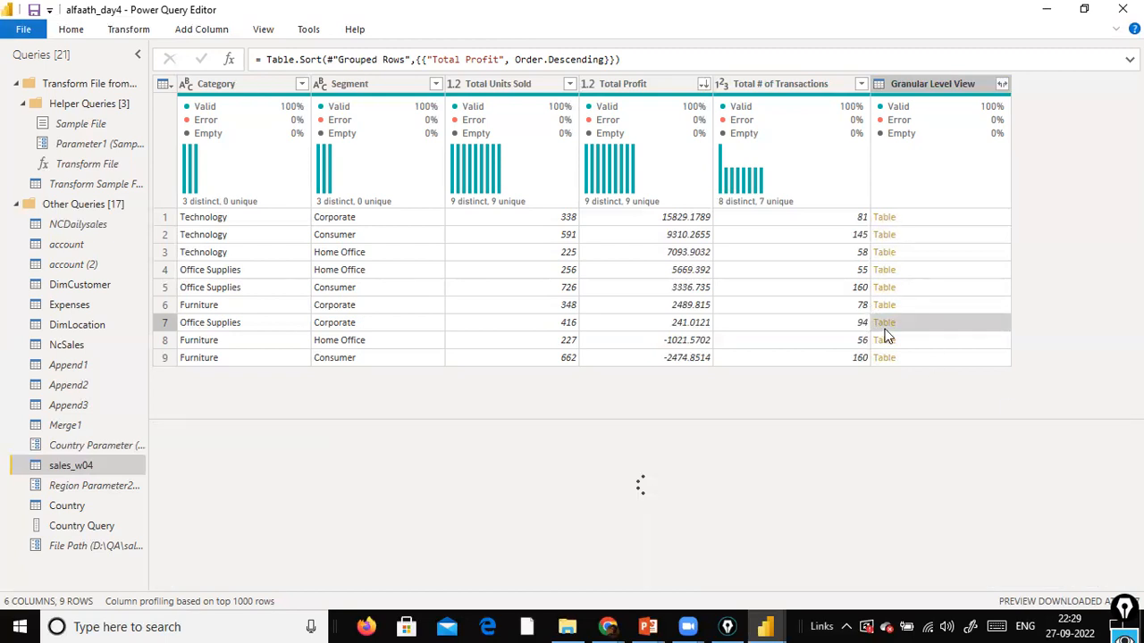
{"action": "left_click", "coordinate": [885, 323]}
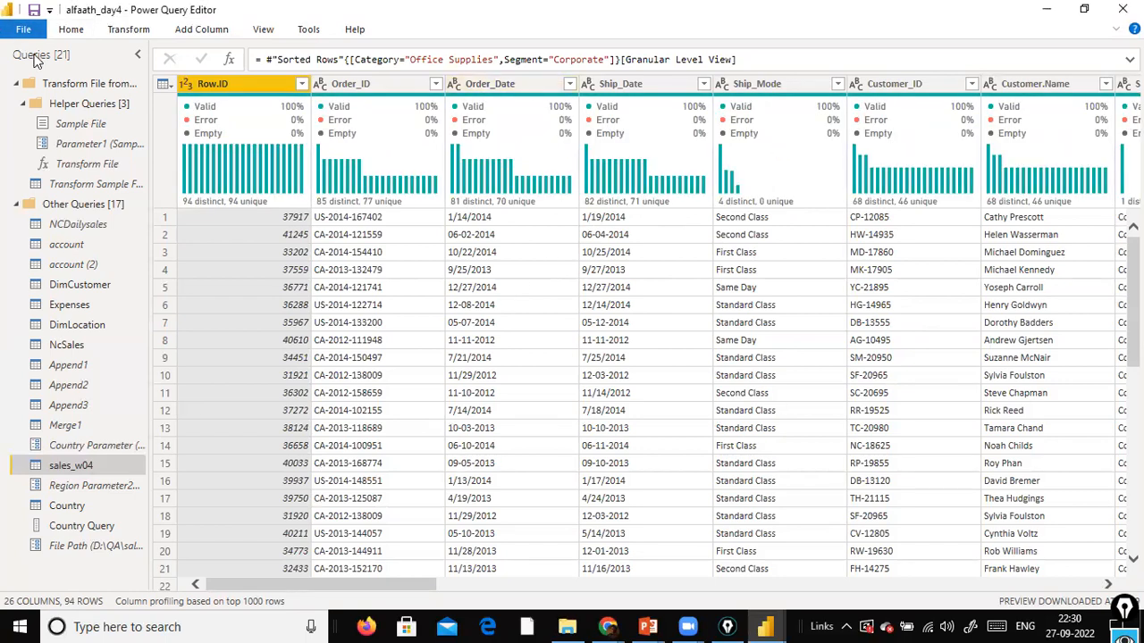
{"action": "left_click", "coordinate": [131, 32]}
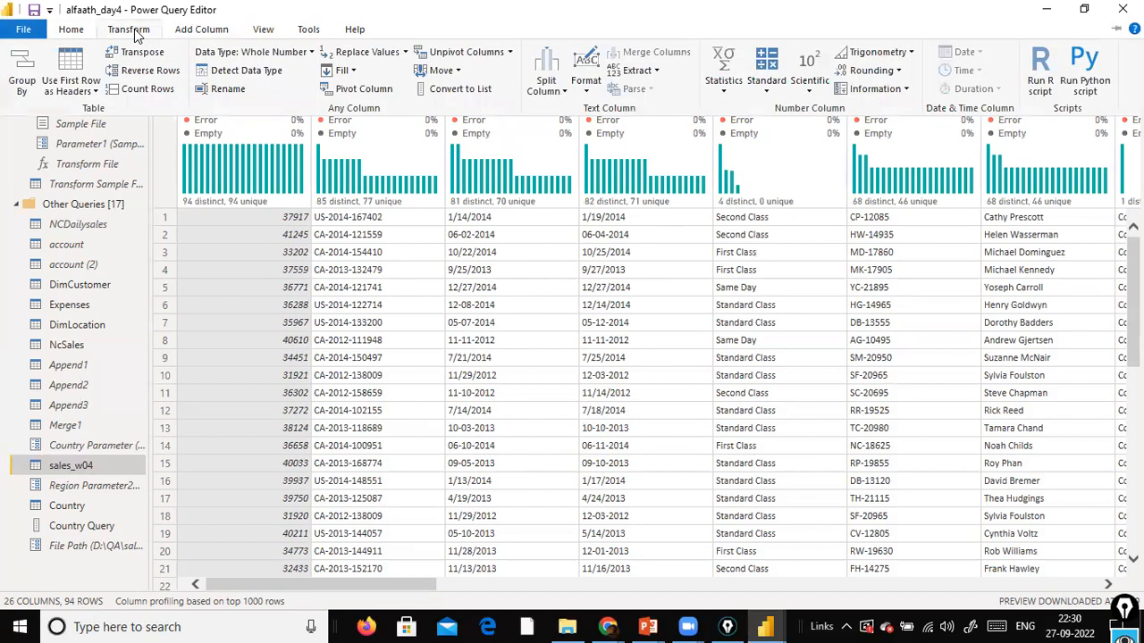
{"action": "left_click", "coordinate": [198, 31]}
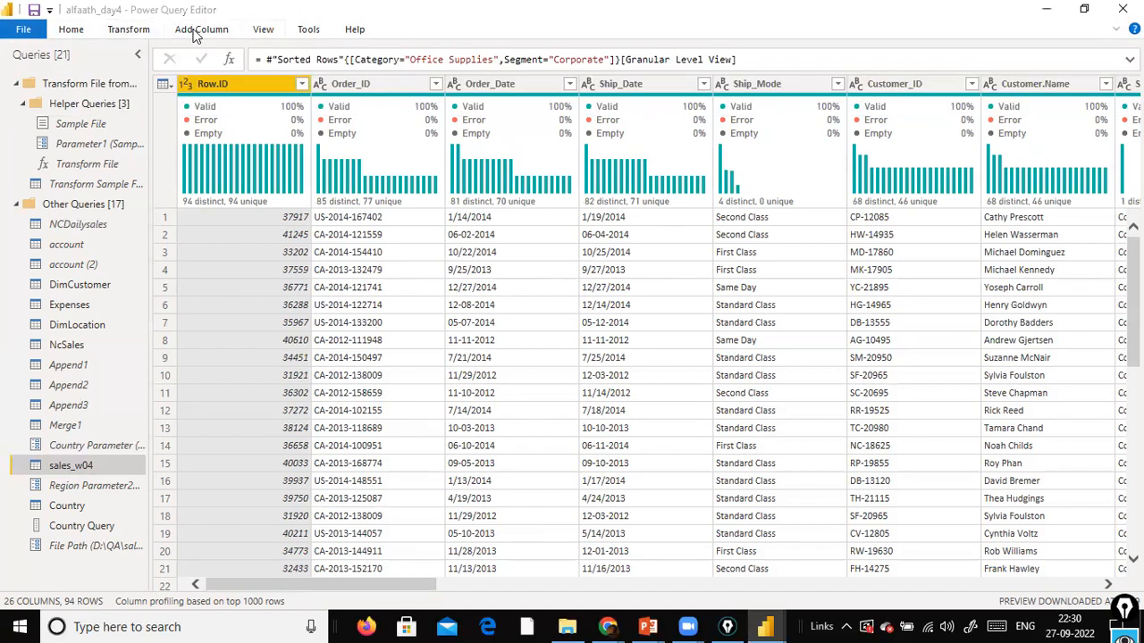
{"action": "left_click", "coordinate": [129, 32]}
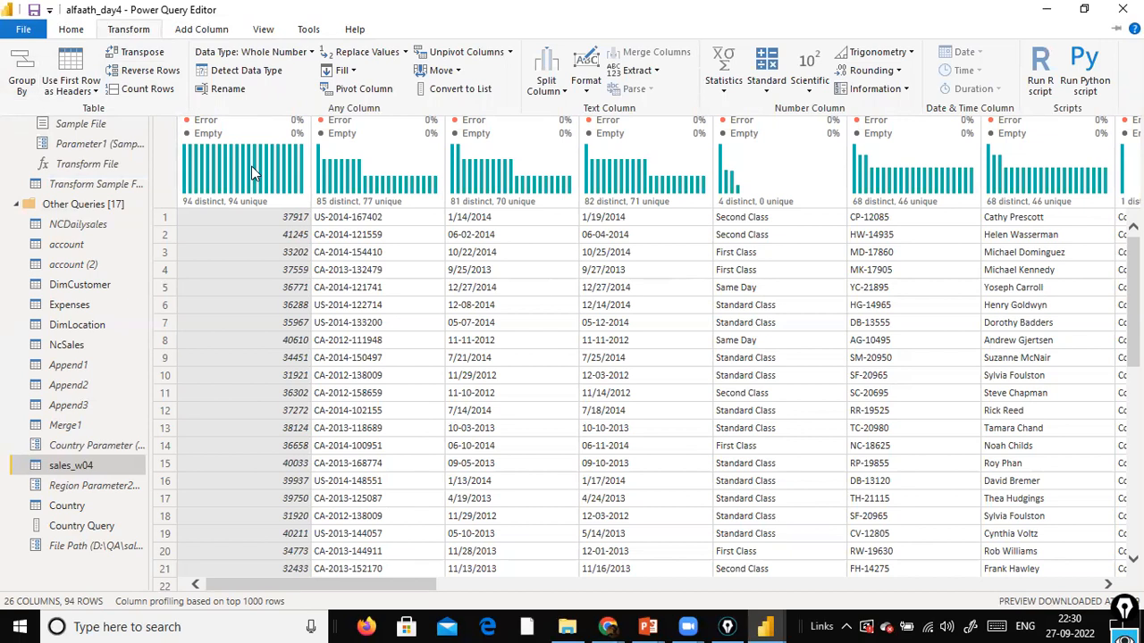
{"action": "key", "text": "alt+F4"}
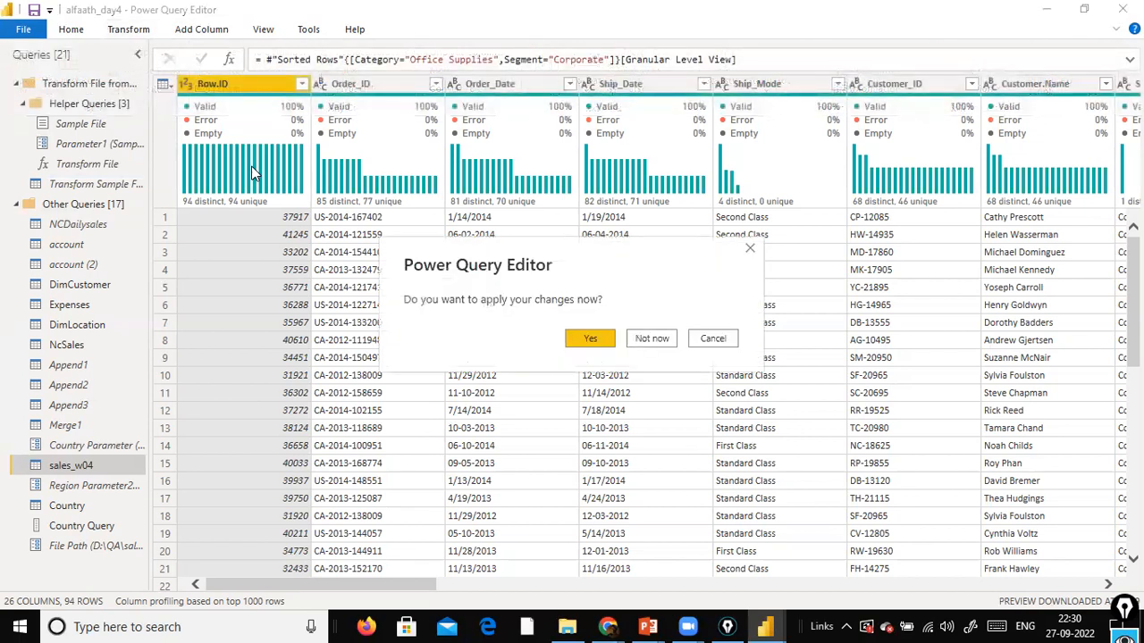
{"action": "key", "text": "Escape"}
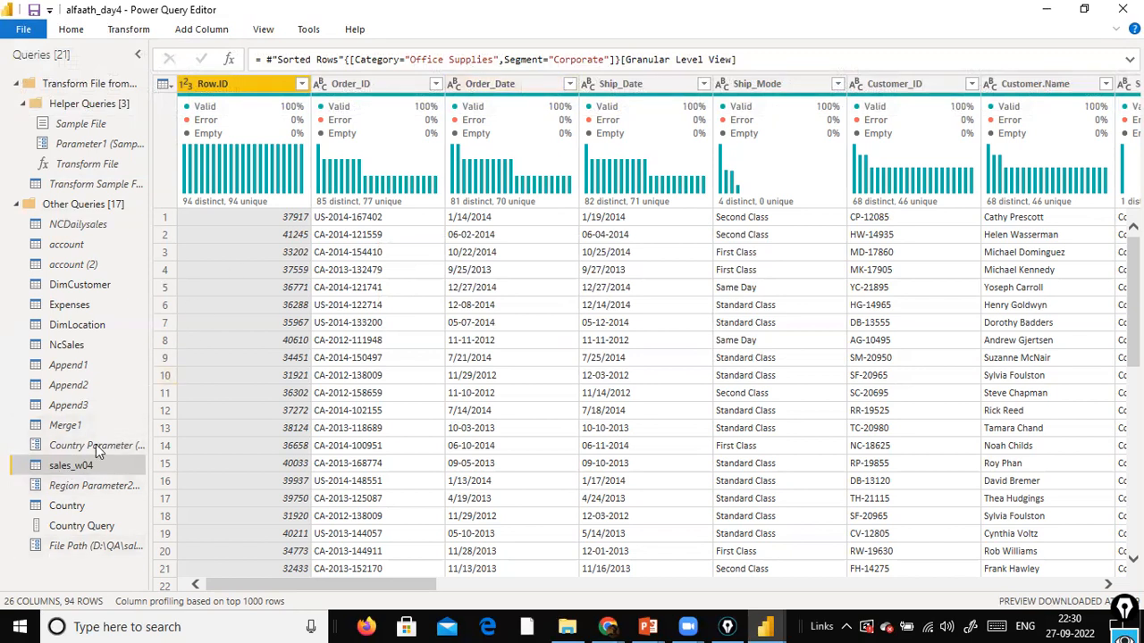
{"action": "left_click_drag", "start_coordinate": [319, 585], "coordinate": [1082, 594]}
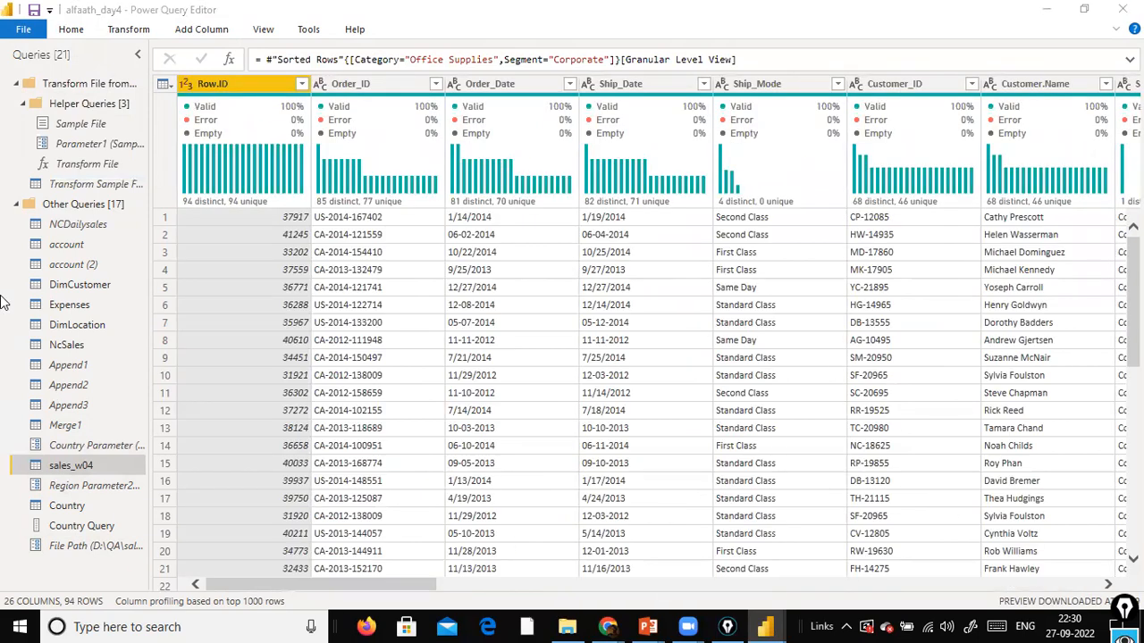
{"action": "left_click", "coordinate": [120, 31]}
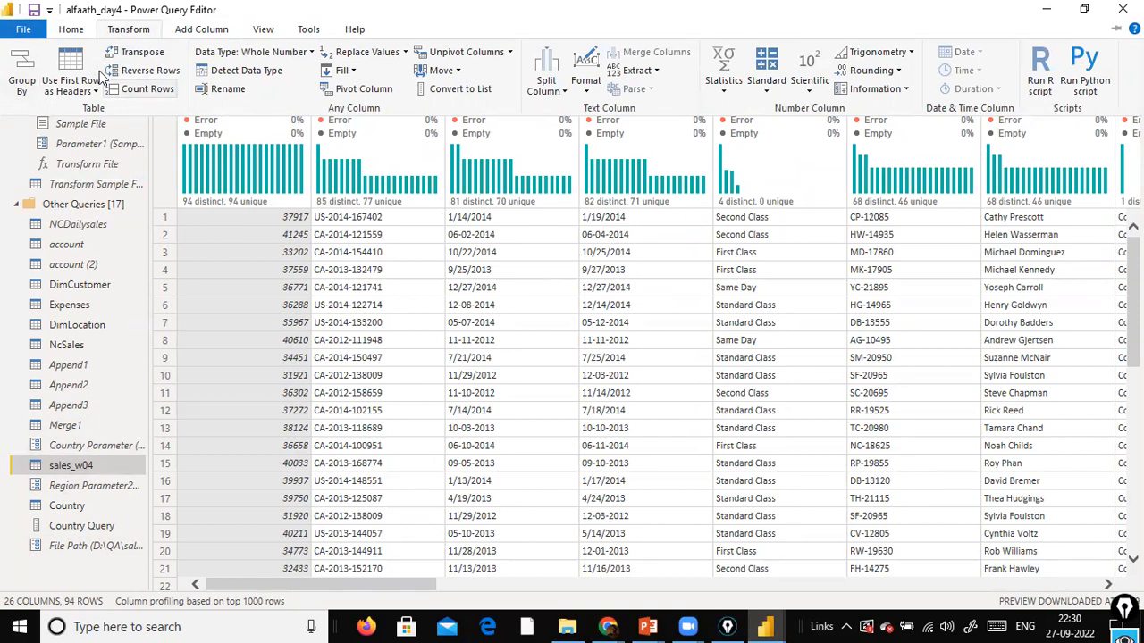
{"action": "left_click", "coordinate": [25, 89]}
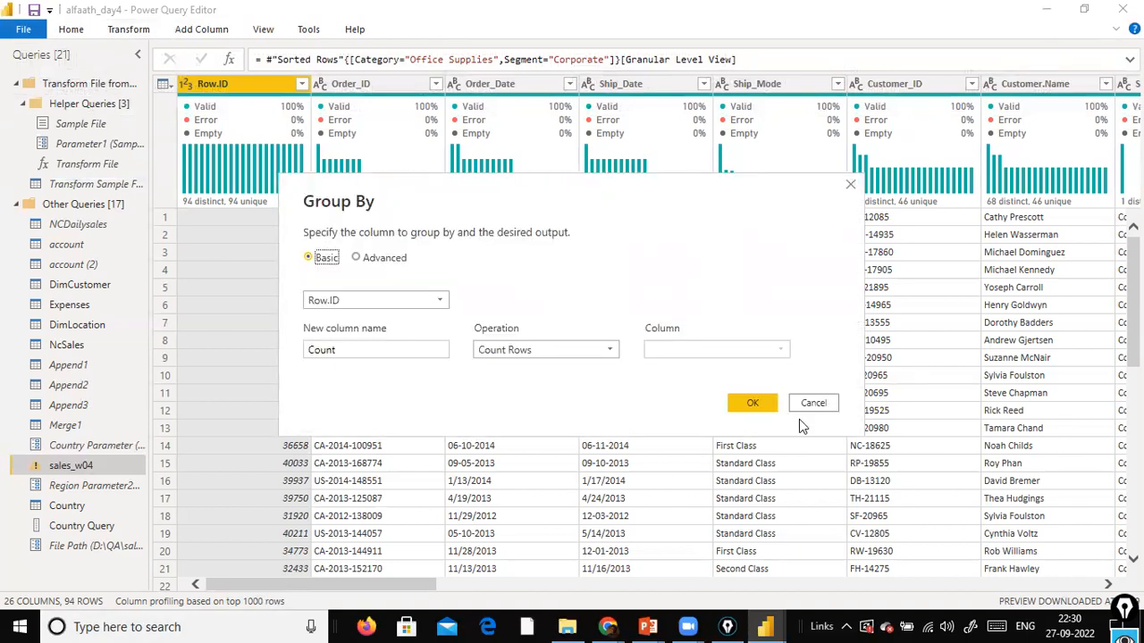
{"action": "left_click", "coordinate": [813, 403]}
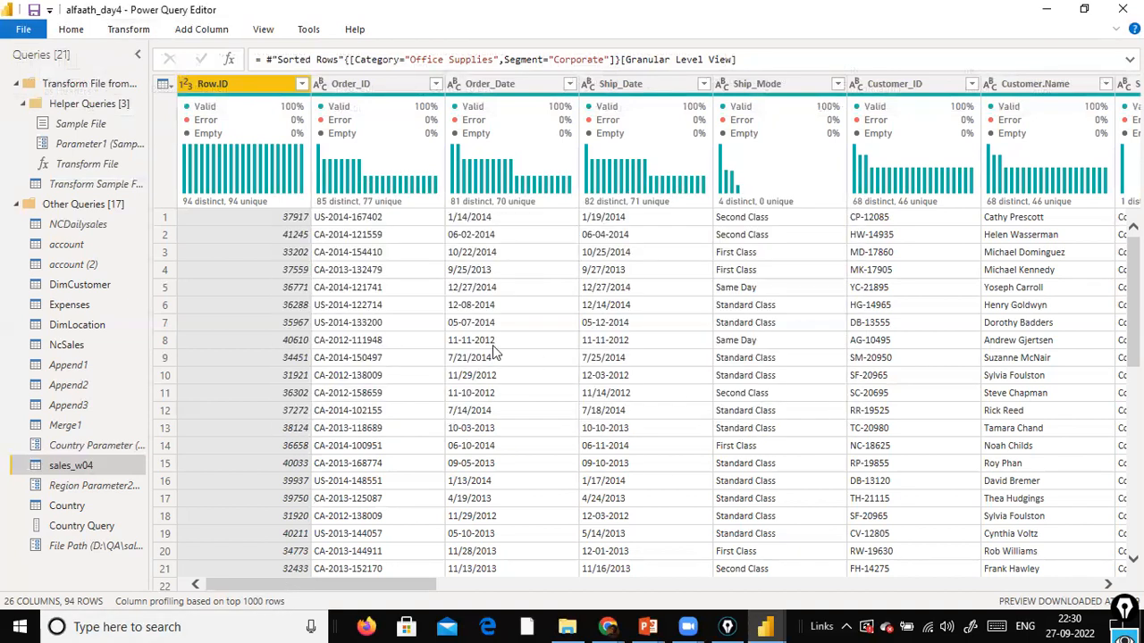
{"action": "left_click", "coordinate": [163, 84]}
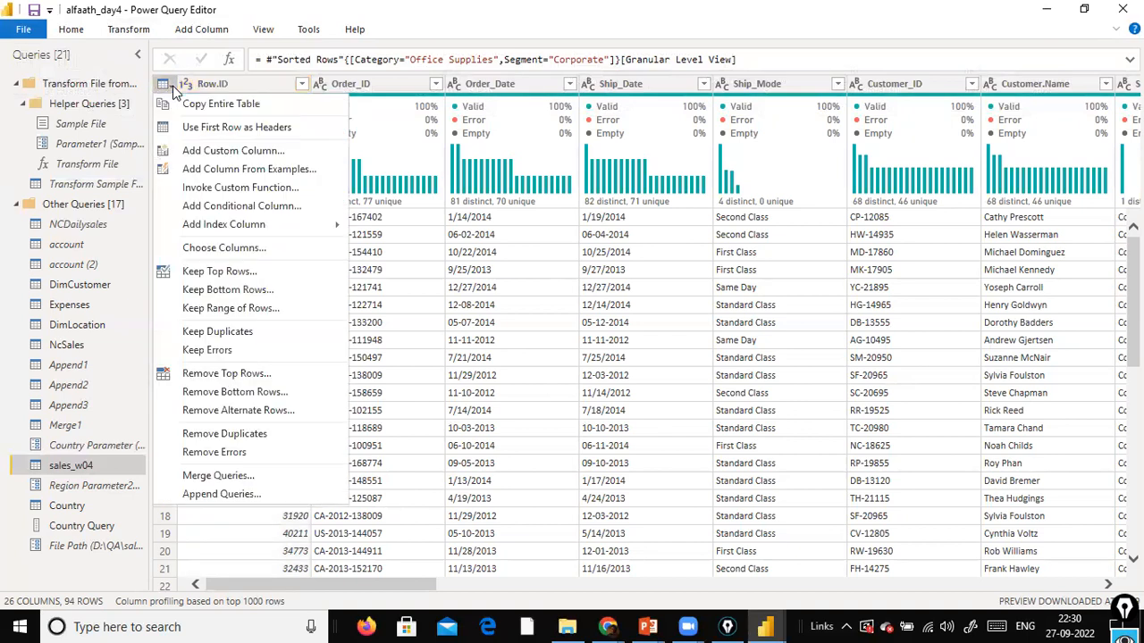
{"action": "left_click", "coordinate": [254, 580]}
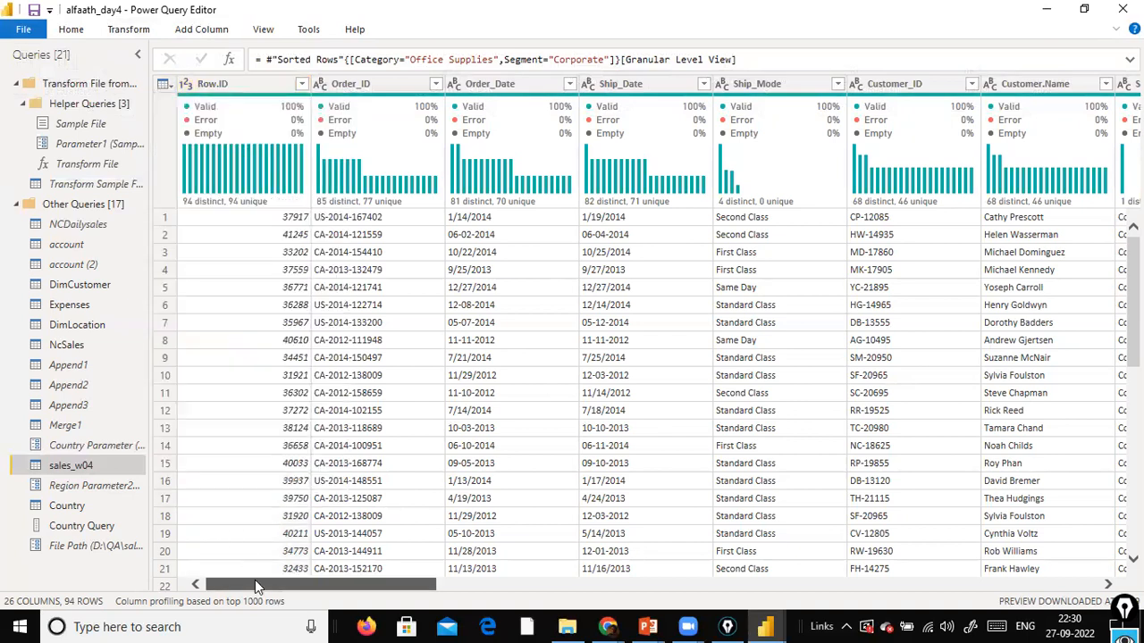
- Close the query editor and apply the changes so sales_w04 loads into the report
{"action": "left_click", "coordinate": [23, 30]}
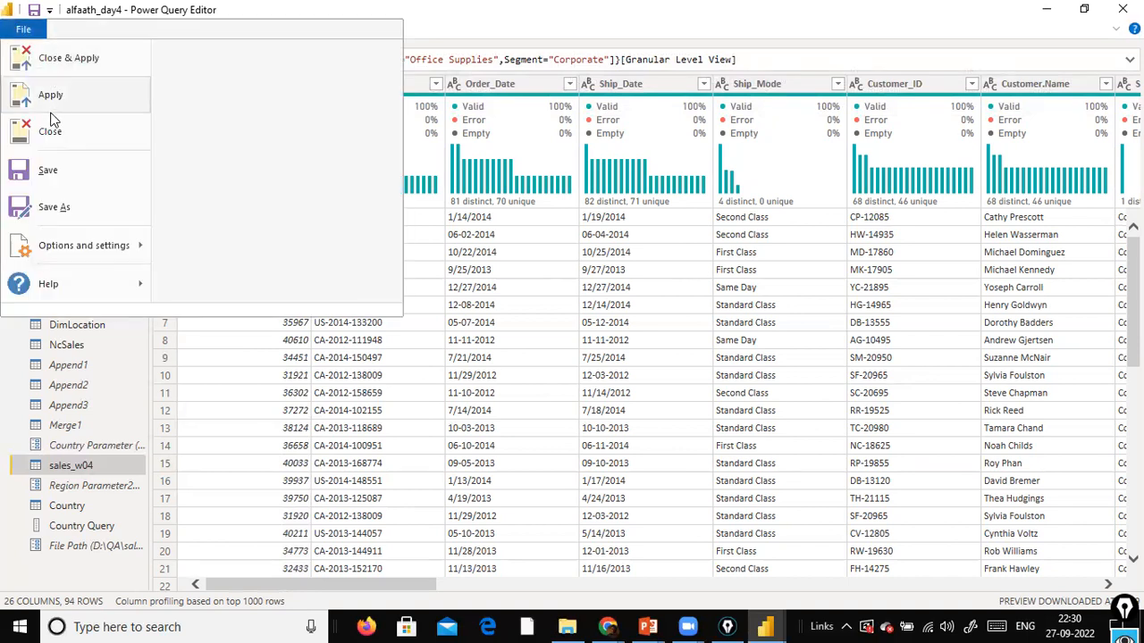
{"action": "left_click", "coordinate": [80, 59]}
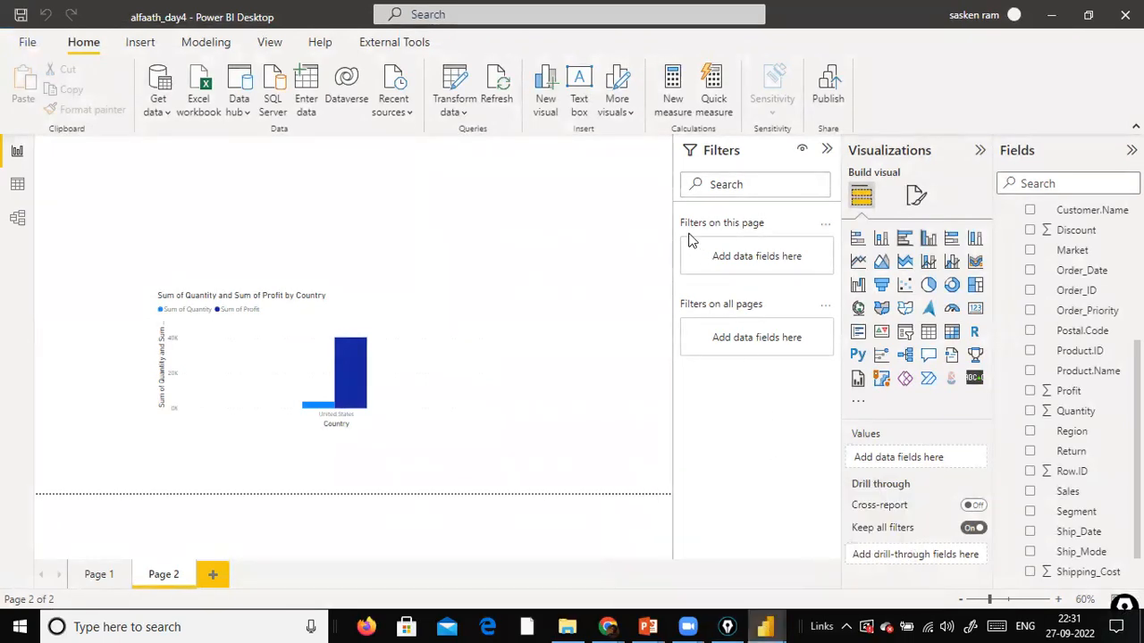
{"action": "mouse_move", "coordinate": [769, 624]}
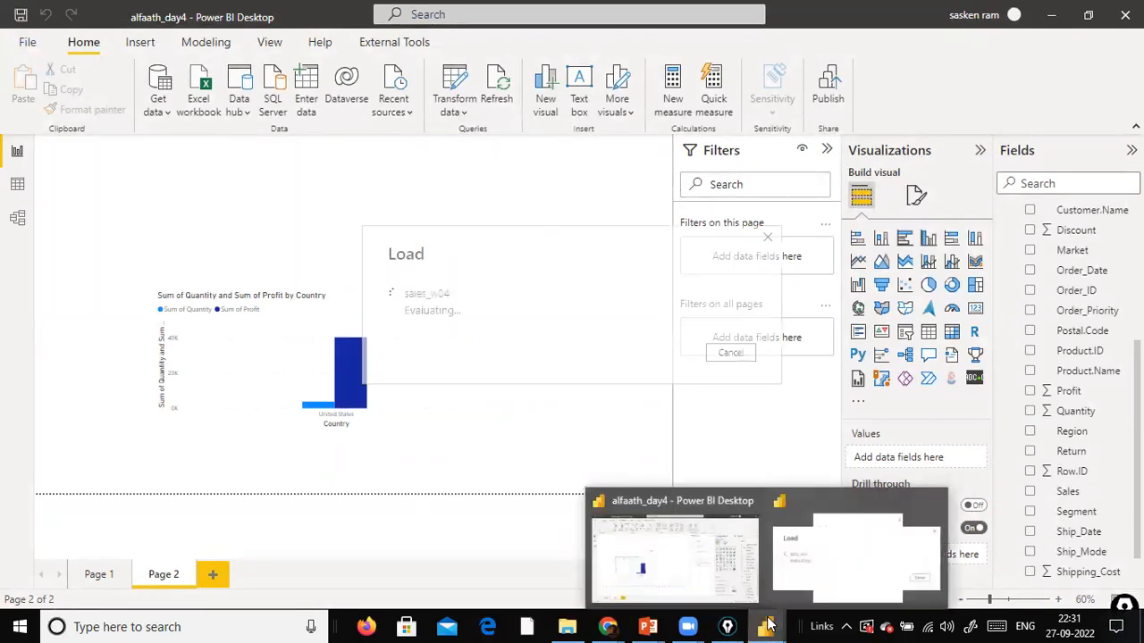
{"action": "left_click", "coordinate": [670, 588]}
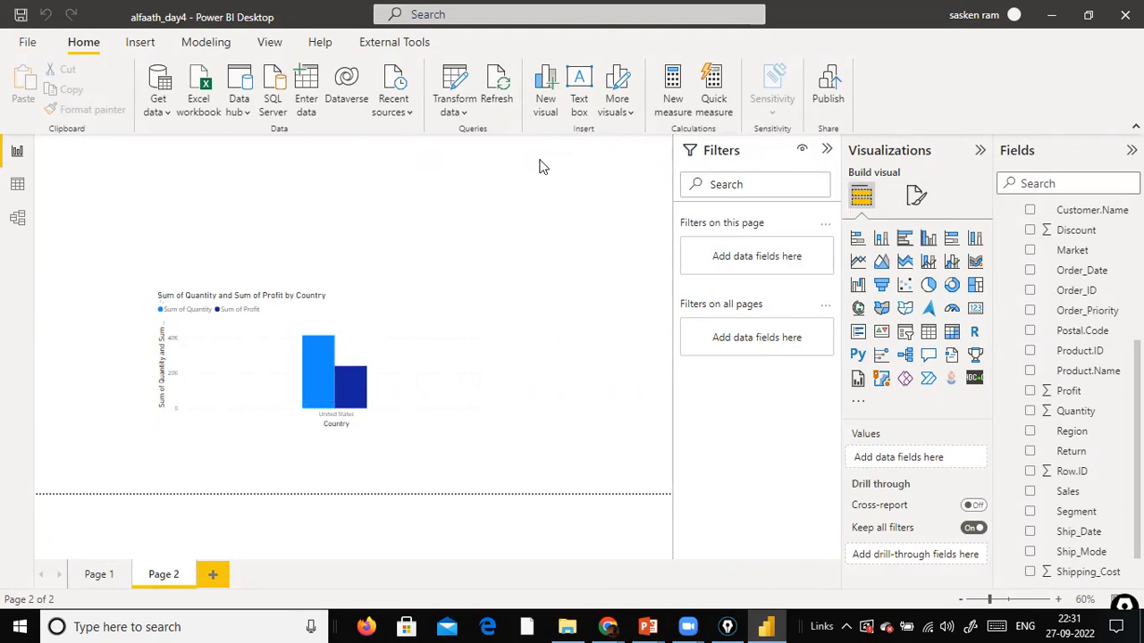
- Reopen the report's queries for editing in Power Query Editor
{"action": "left_click", "coordinate": [459, 109]}
{"action": "left_click", "coordinate": [471, 138]}
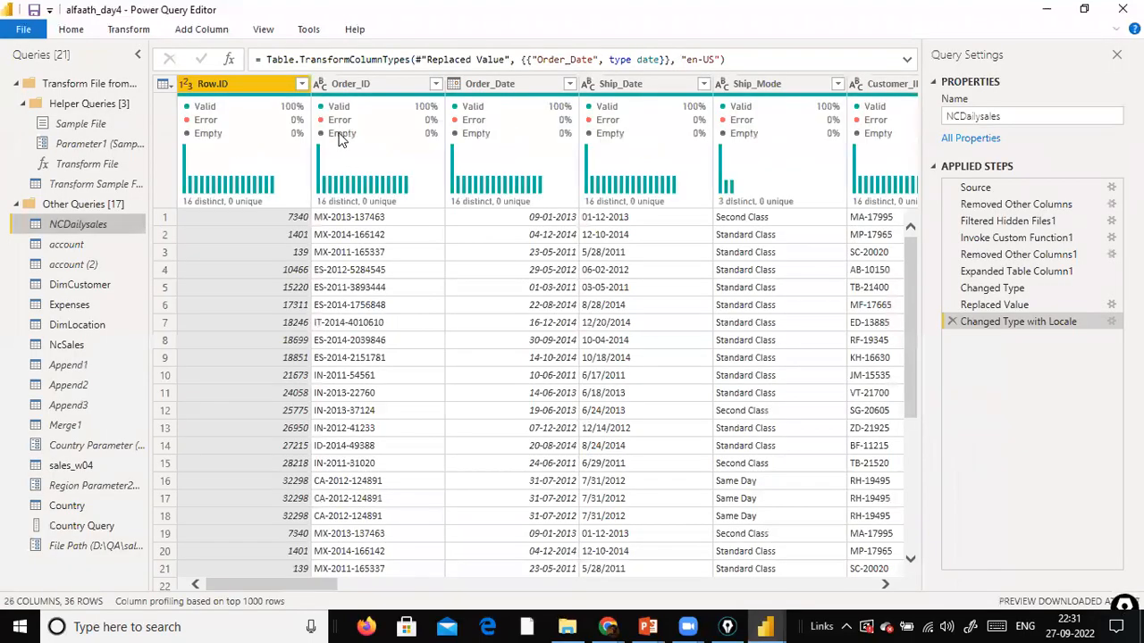
{"action": "left_click", "coordinate": [268, 29]}
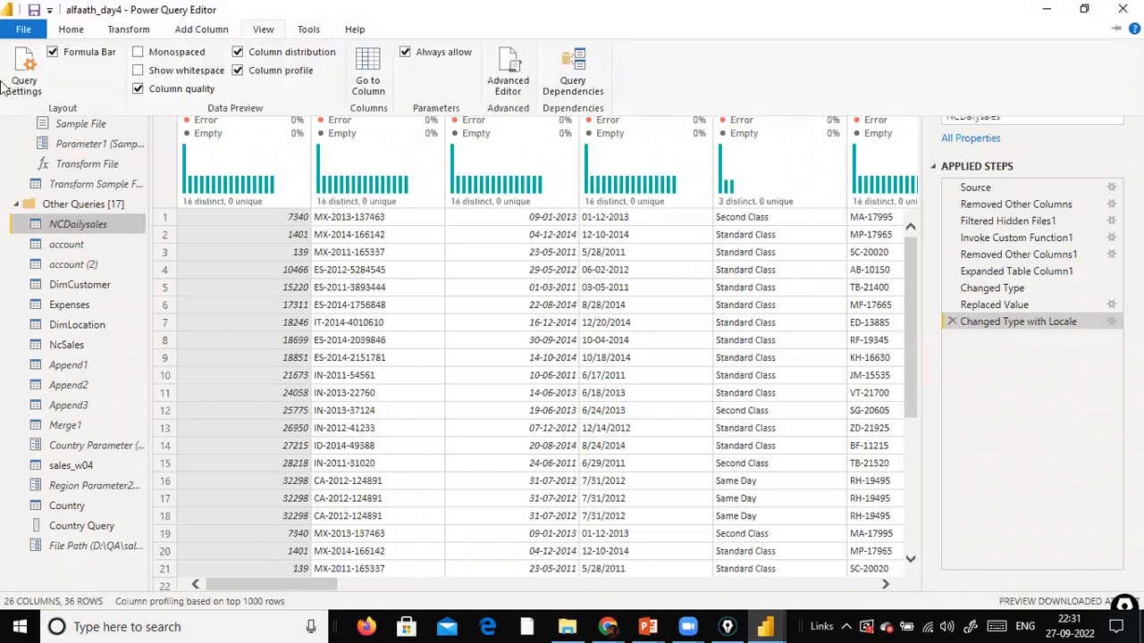
{"action": "left_click", "coordinate": [1061, 367]}
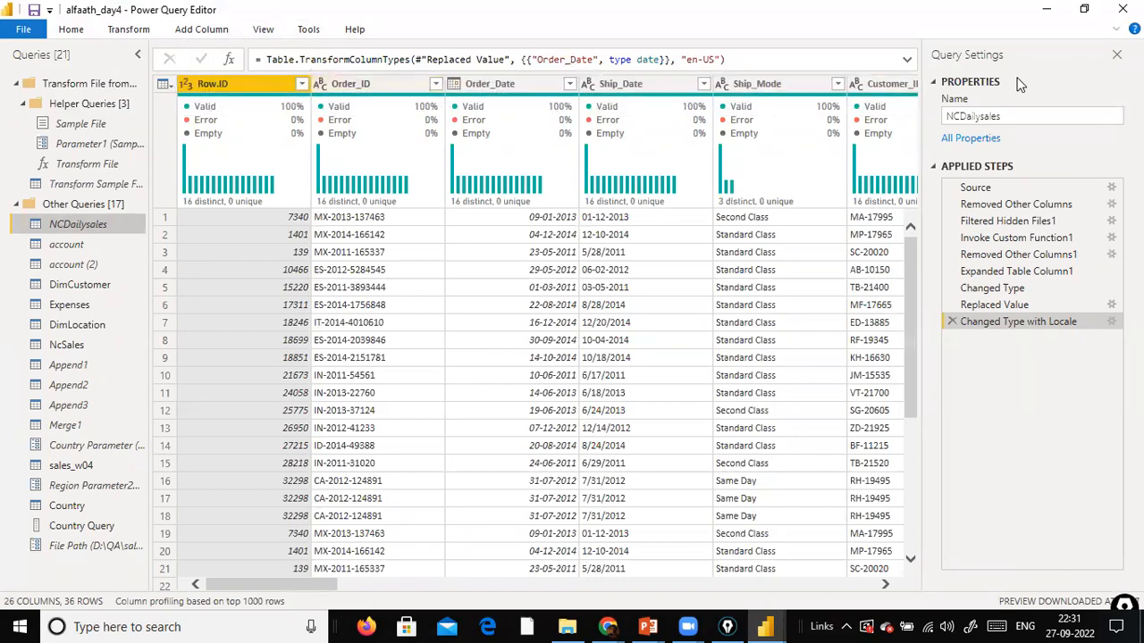
- Hide the query settings of NCDailysales and show them again
{"action": "left_click", "coordinate": [1114, 55]}
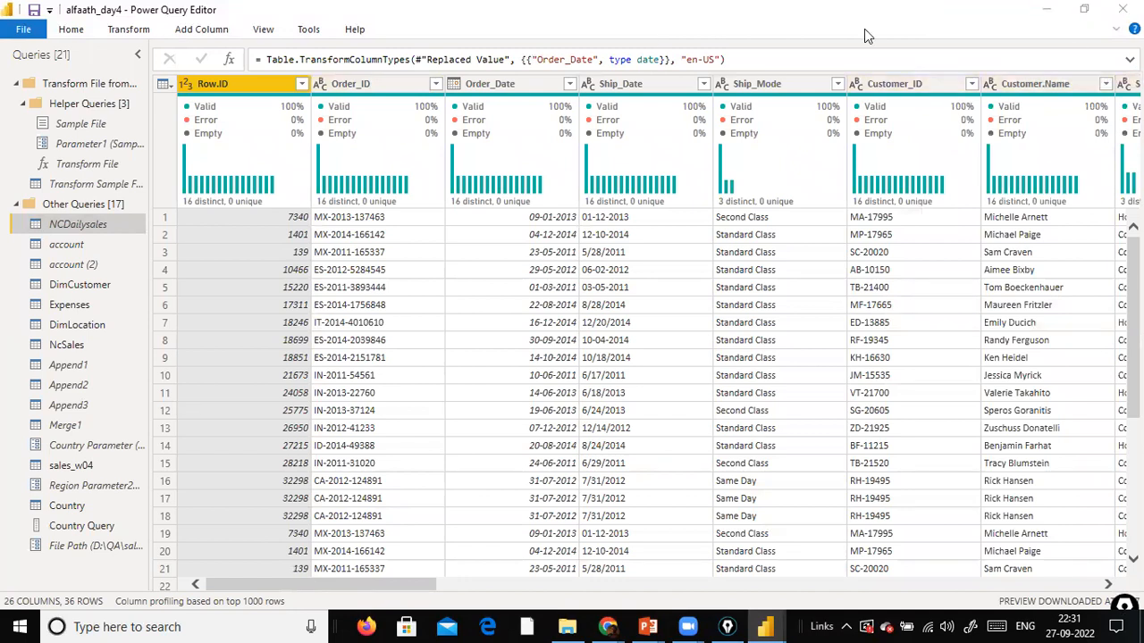
{"action": "left_click", "coordinate": [264, 30]}
{"action": "left_click", "coordinate": [26, 75]}
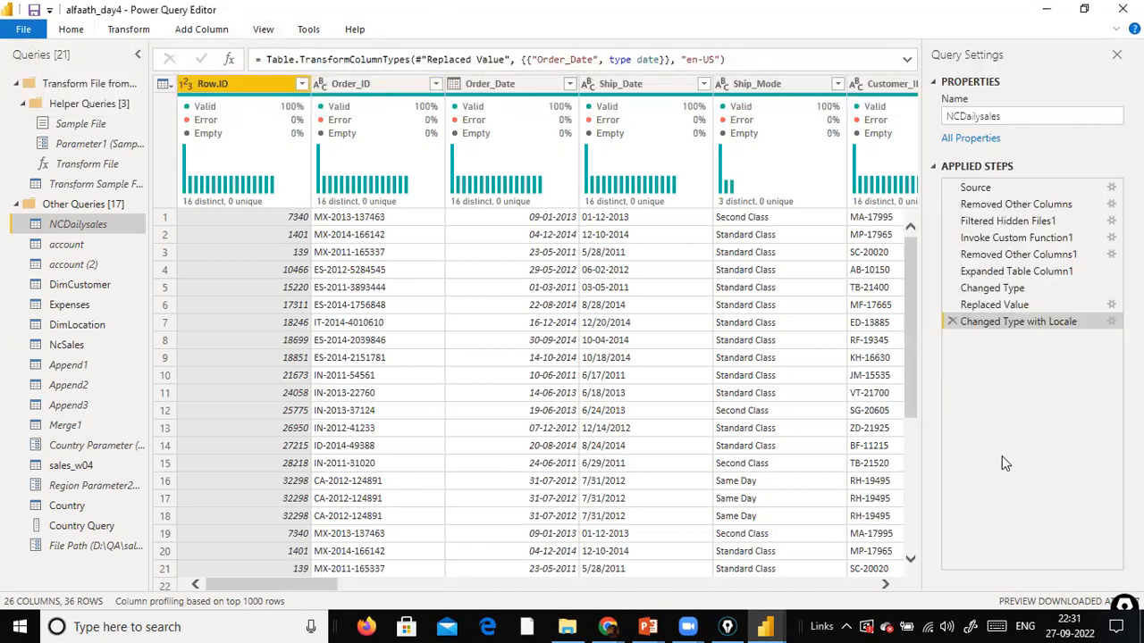
{"action": "left_click", "coordinate": [264, 29]}
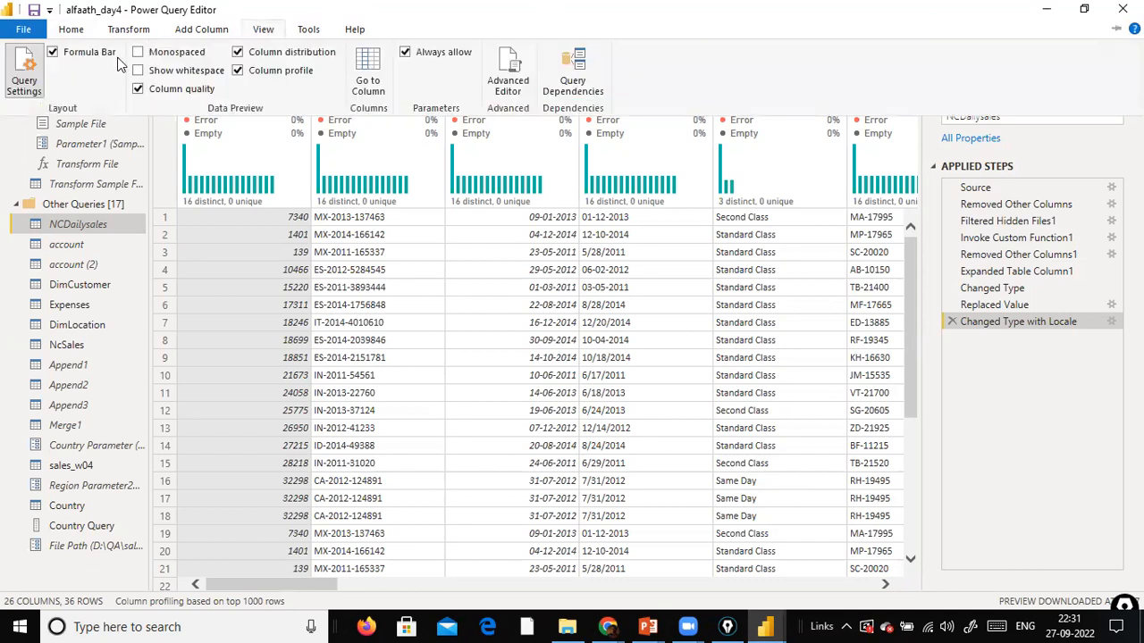
{"action": "left_click", "coordinate": [1057, 358]}
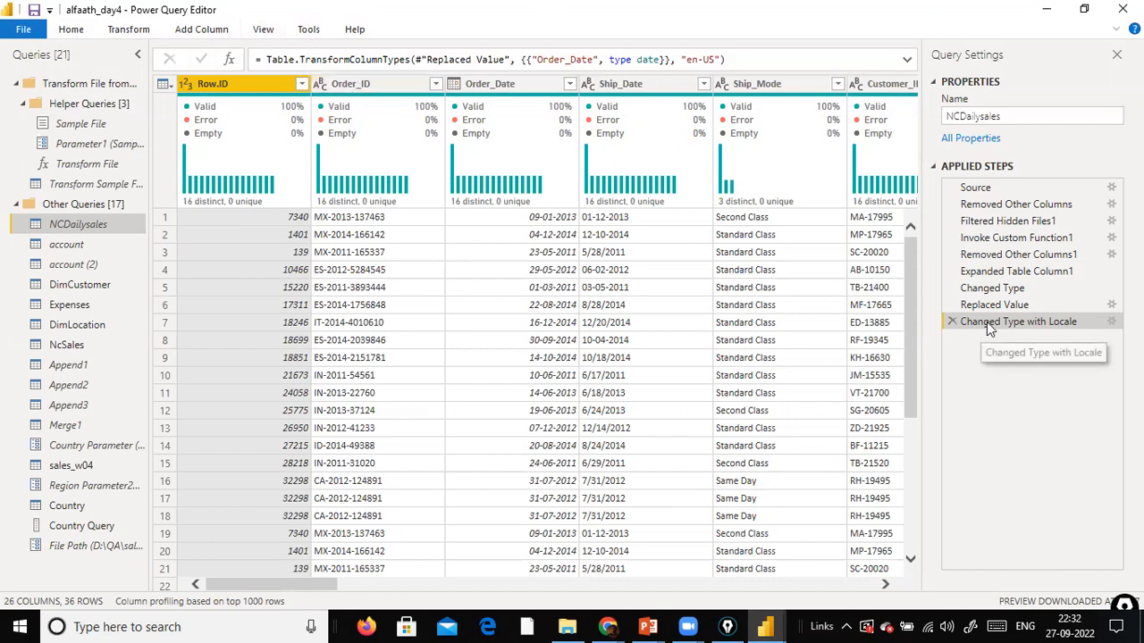
- Delete the Changed Type with Locale step from the NCDailysales query and hide the query settings
{"action": "left_click", "coordinate": [951, 322]}
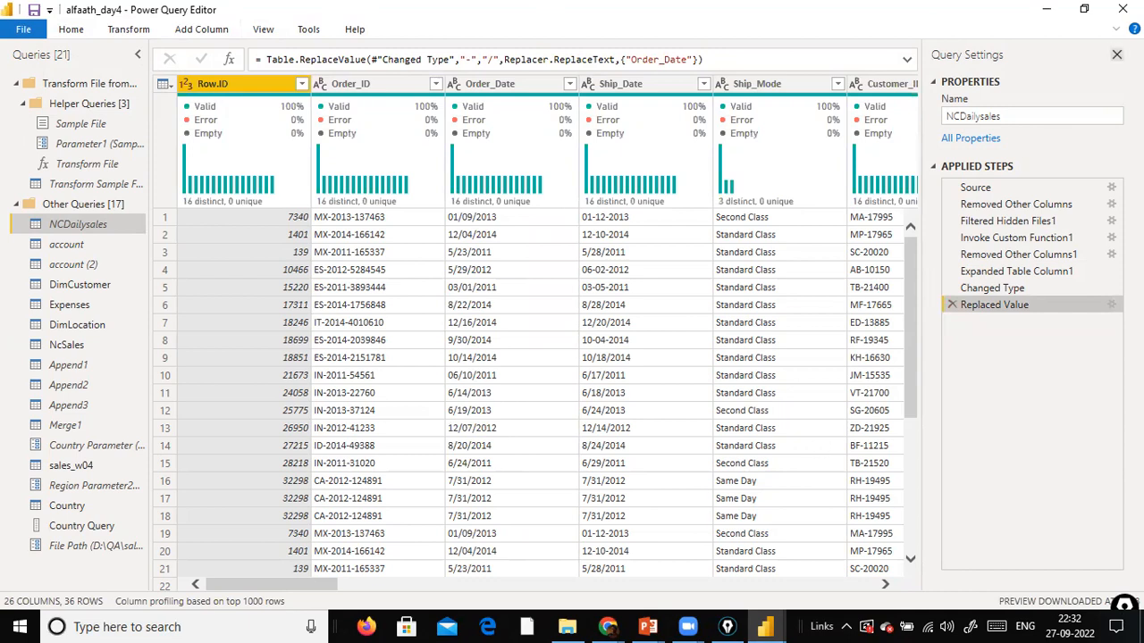
{"action": "left_click", "coordinate": [1116, 55]}
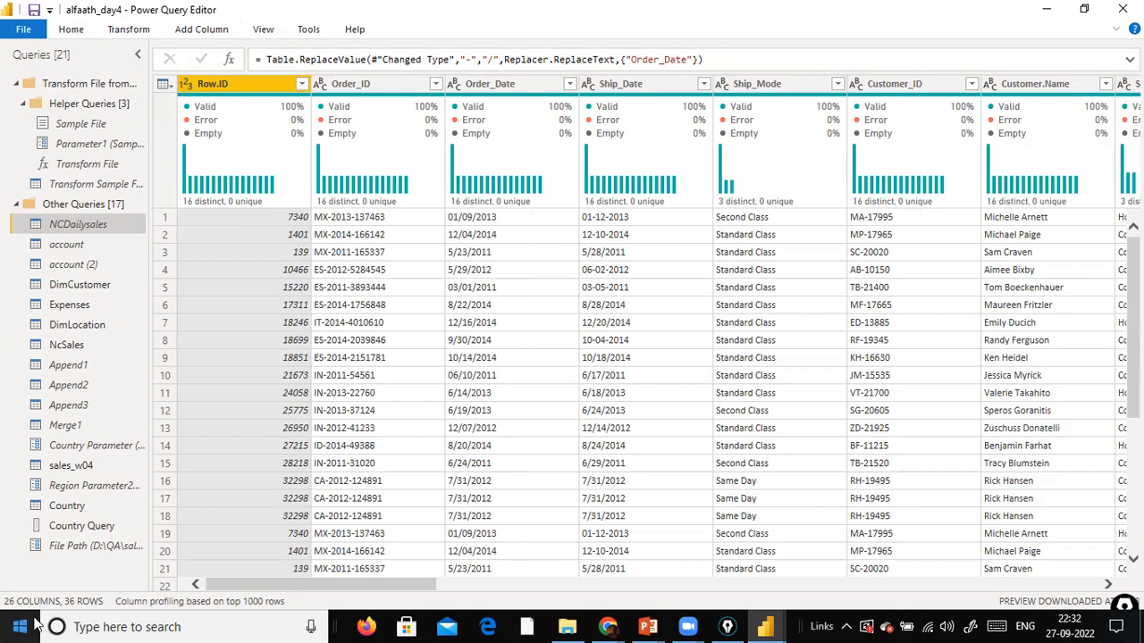
- Open the sales_w04 query
{"action": "left_click", "coordinate": [63, 468]}
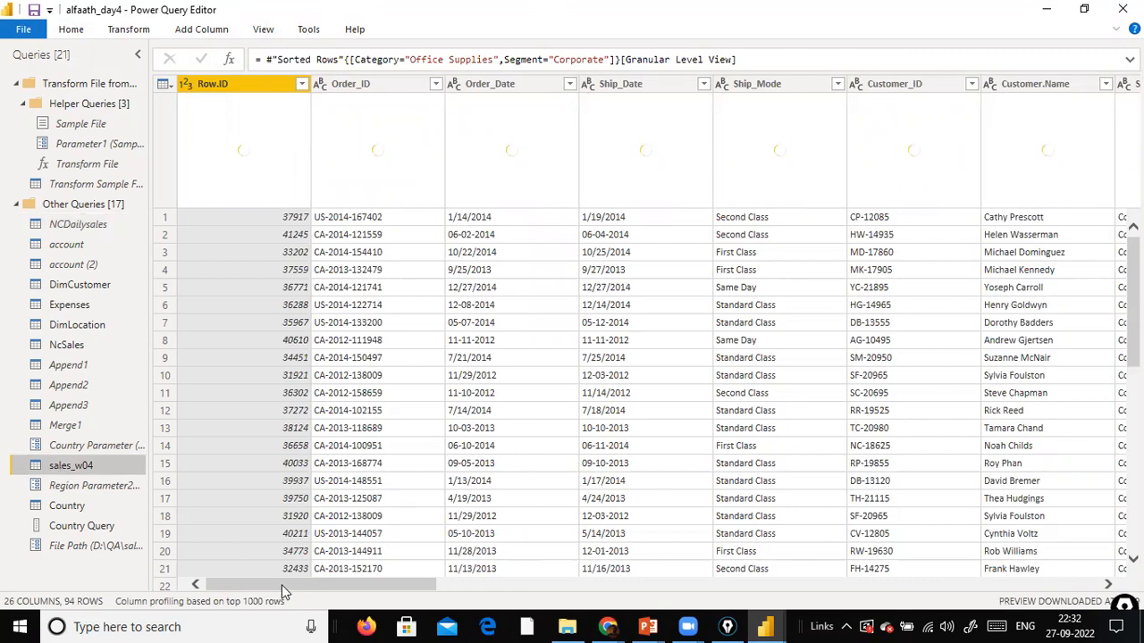
- Look across the sales_w04 columns and show the query settings of the query again
{"action": "left_click_drag", "start_coordinate": [281, 584], "coordinate": [974, 598]}
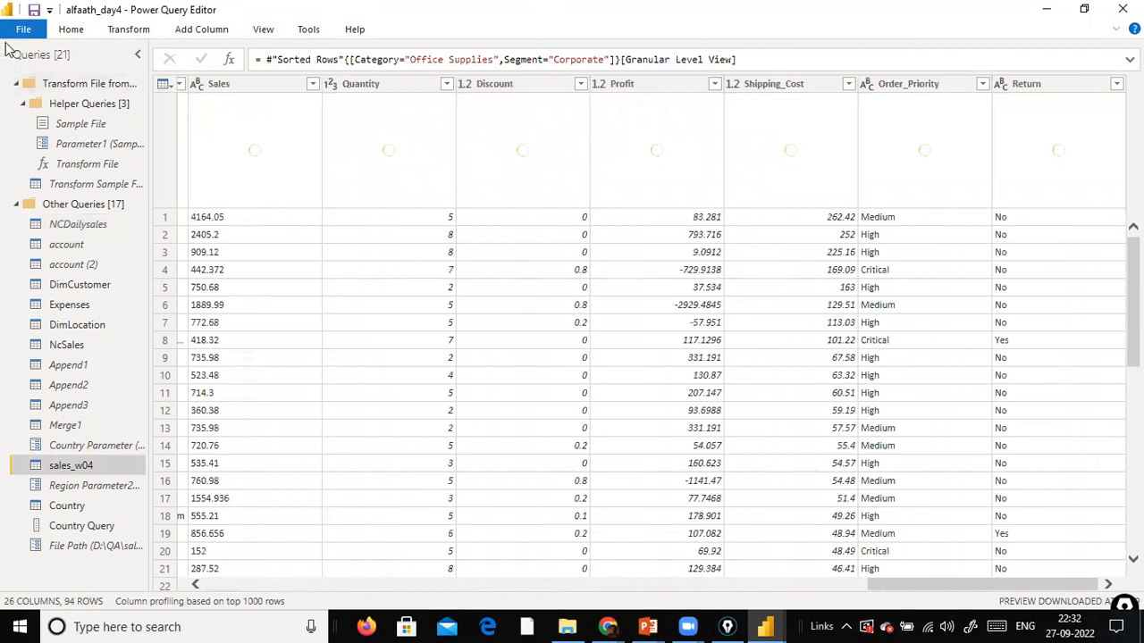
{"action": "left_click", "coordinate": [20, 31]}
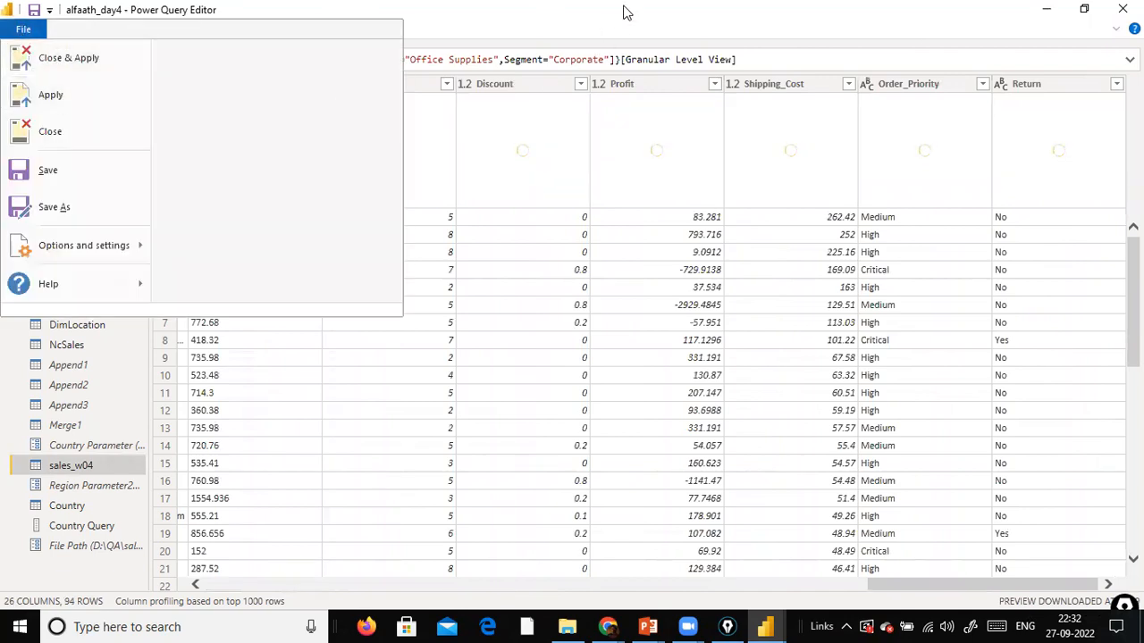
{"action": "key", "text": "Escape"}
{"action": "left_click", "coordinate": [262, 30]}
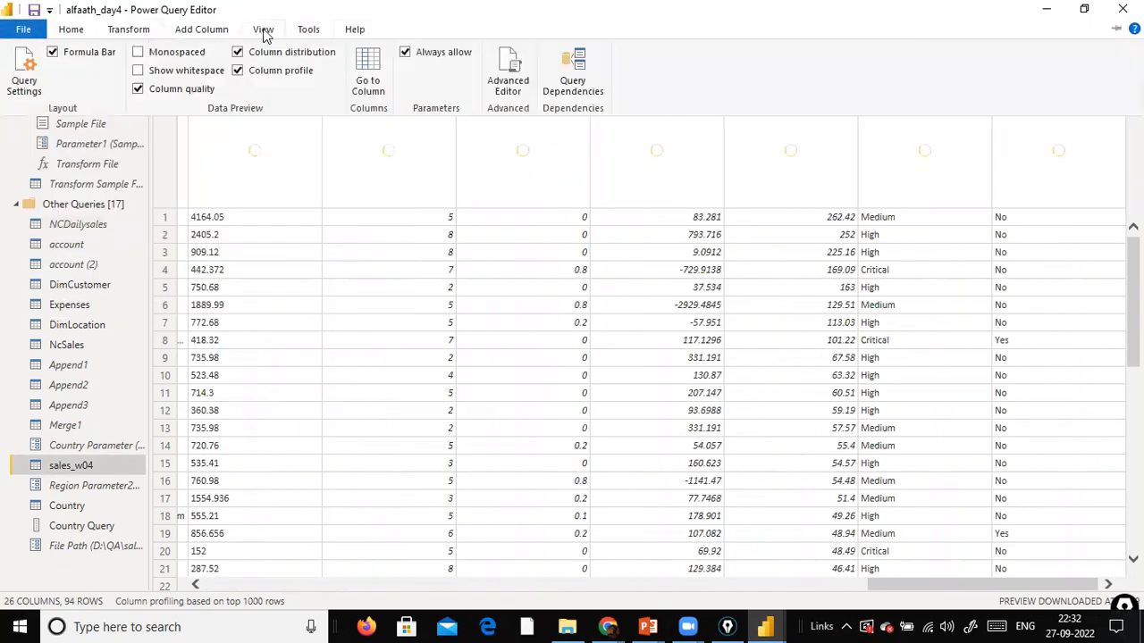
{"action": "left_click", "coordinate": [25, 79]}
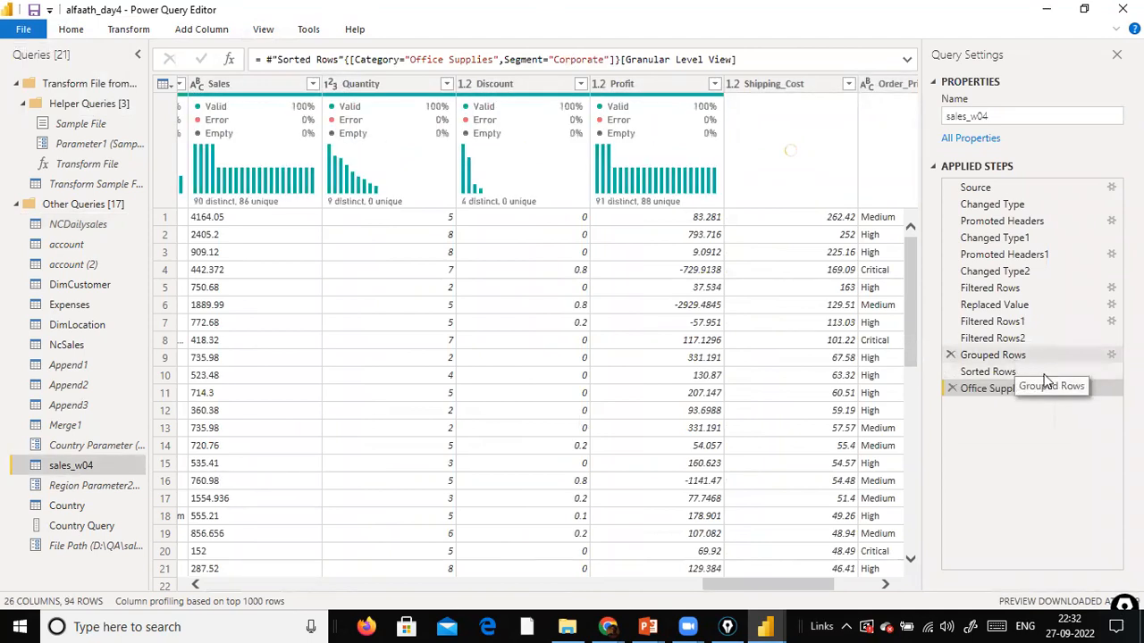
- Move the Sorted Rows step ahead of Grouped Rows in sales_w04 and go to the source of the error
{"action": "left_click_drag", "start_coordinate": [1017, 366], "coordinate": [1002, 394]}
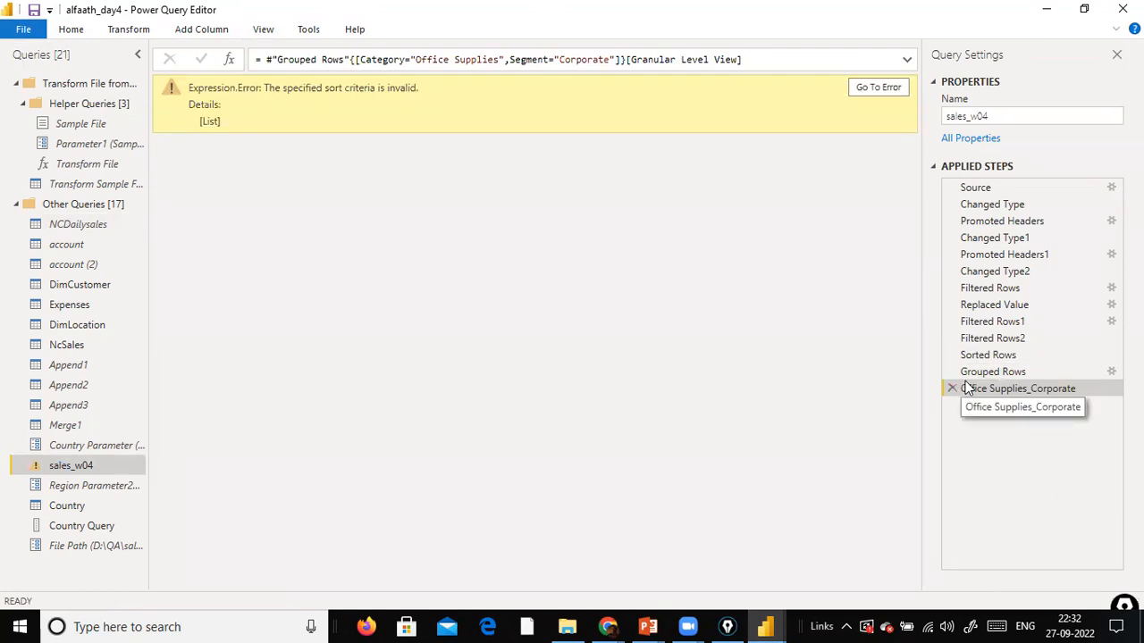
{"action": "left_click", "coordinate": [879, 88]}
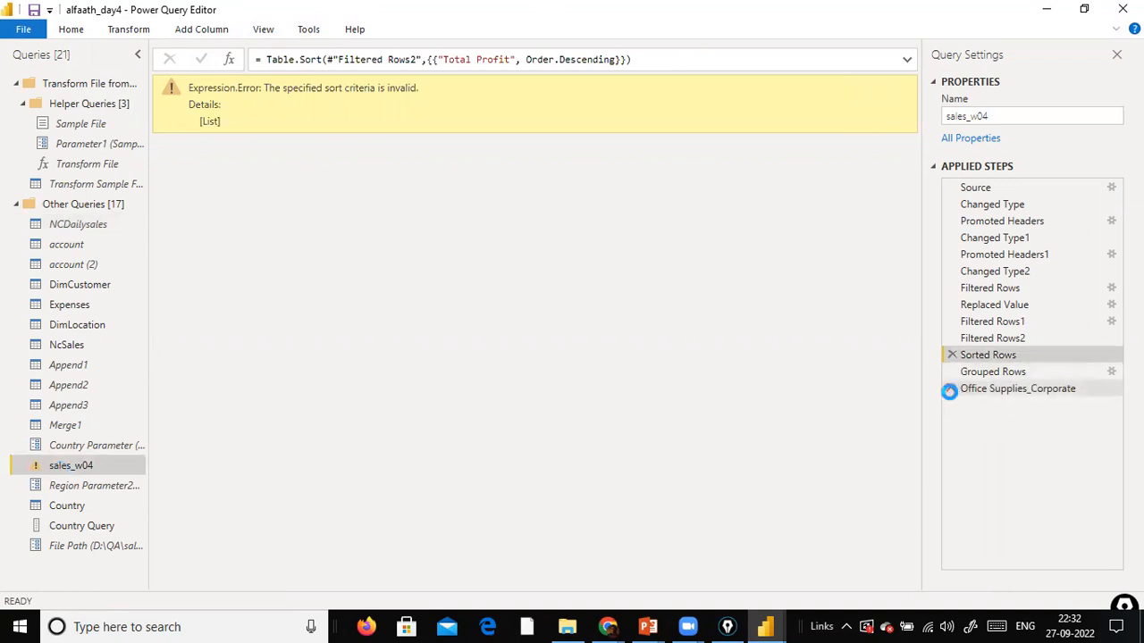
- Delete the Office Supplies_Corporate step and try to edit the settings of the Grouped Rows step
{"action": "left_click", "coordinate": [989, 372]}
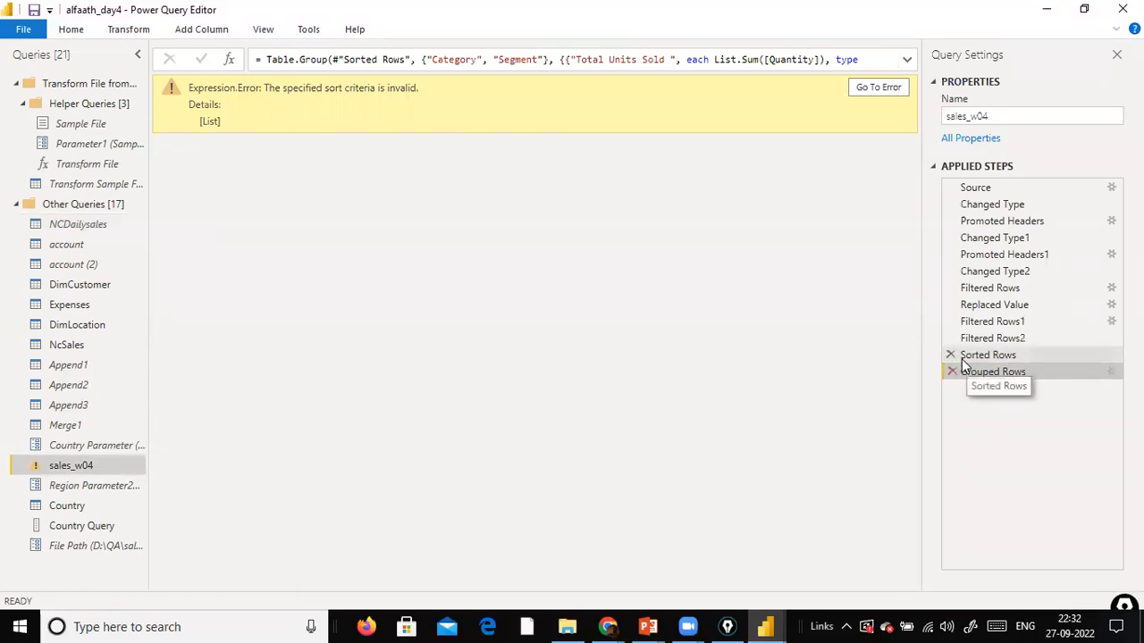
{"action": "left_click", "coordinate": [1112, 372]}
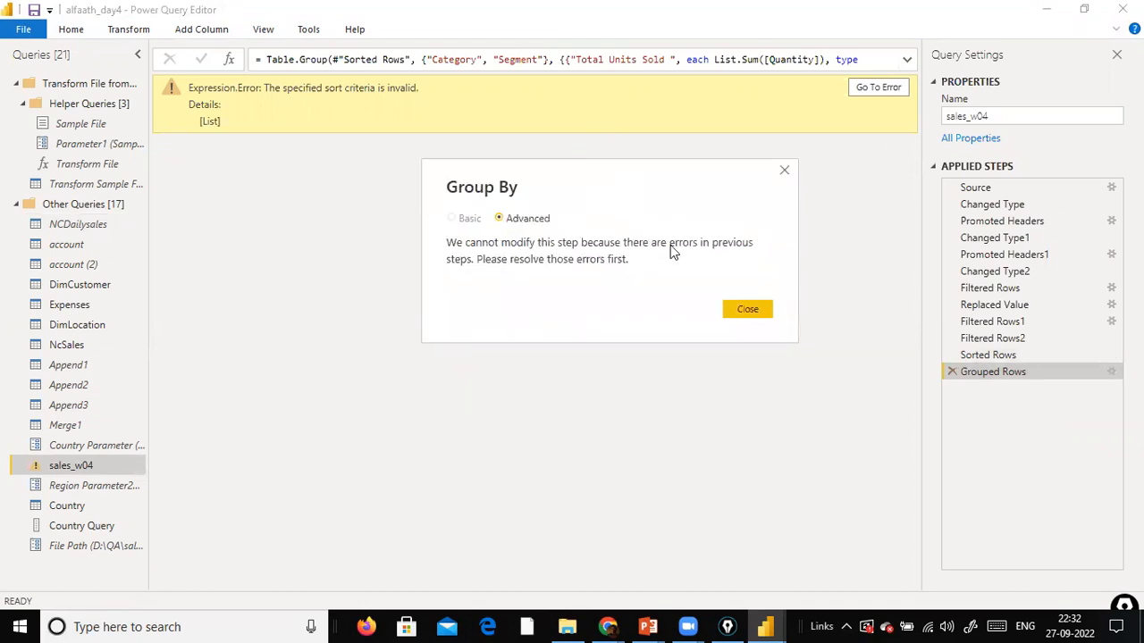
{"action": "key", "text": "Return"}
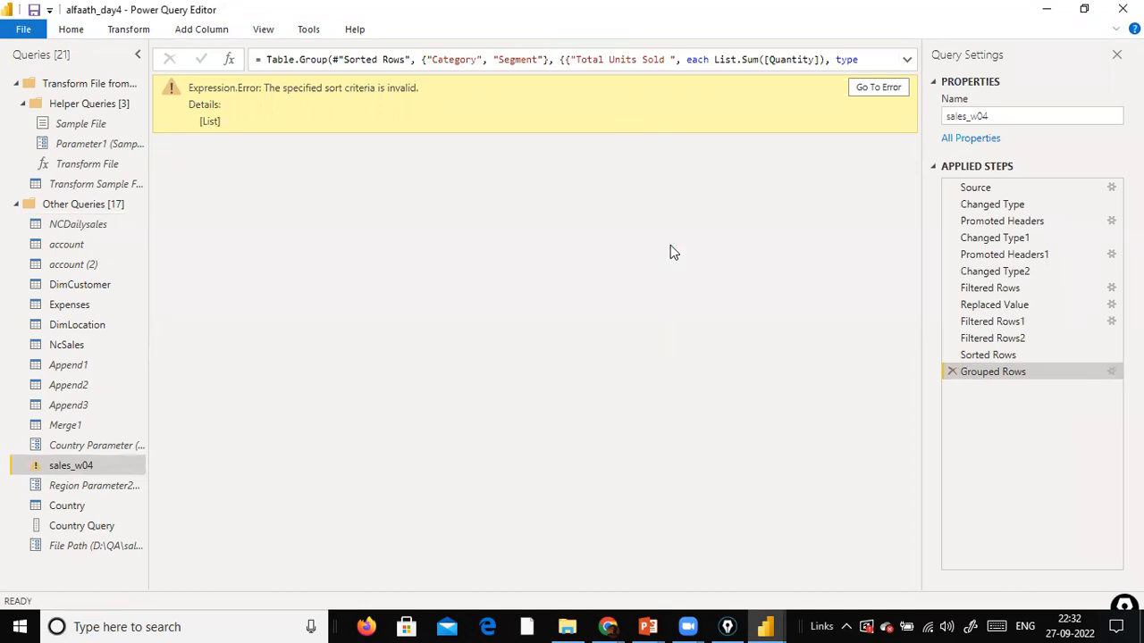
- Delete the Sorted Rows step from the sales_w04 query
{"action": "left_click", "coordinate": [1008, 355]}
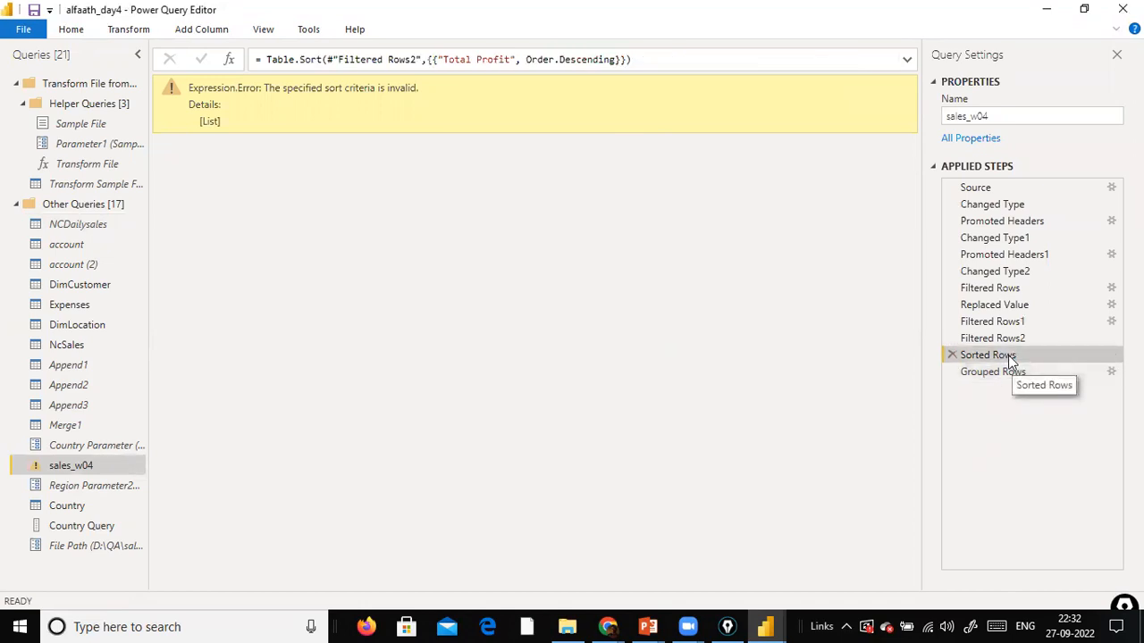
{"action": "left_click", "coordinate": [952, 355]}
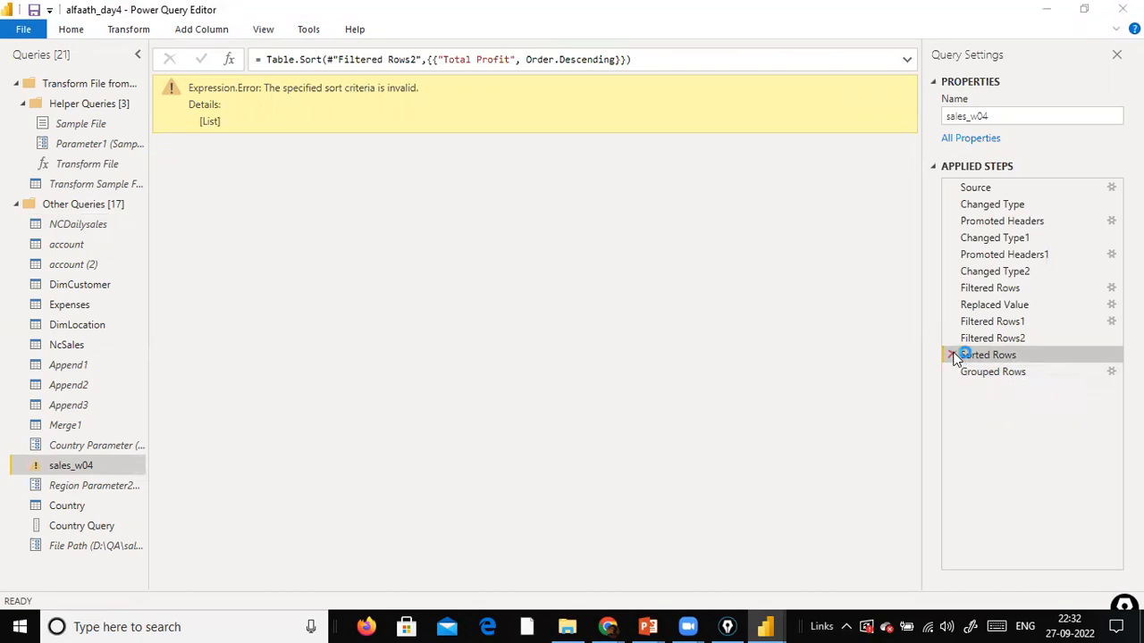
{"action": "left_click", "coordinate": [663, 351]}
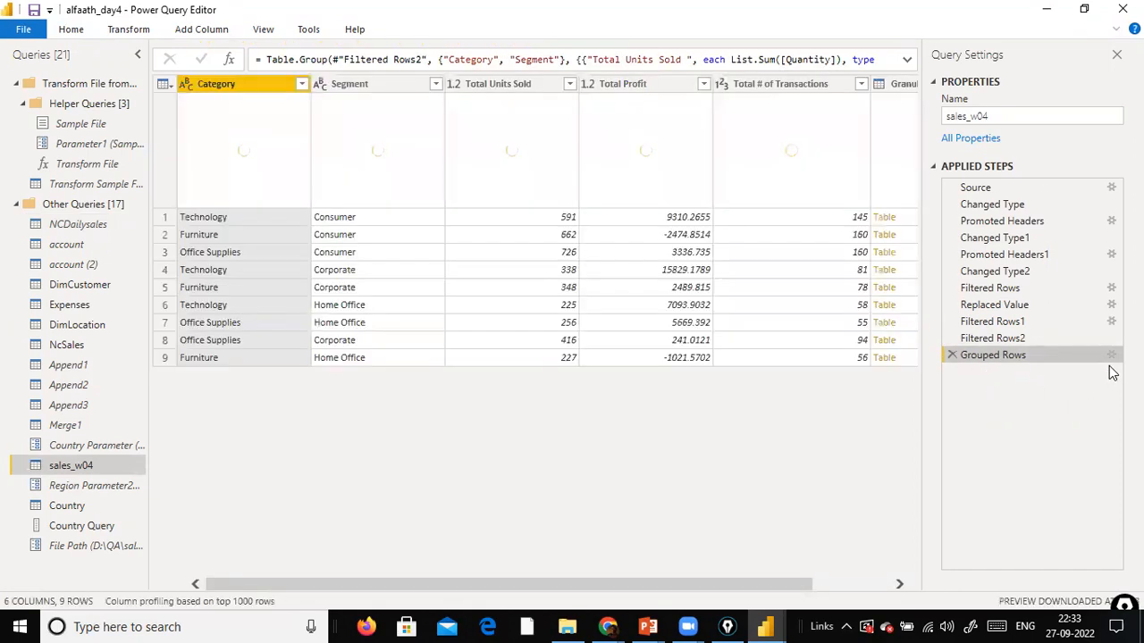
- Prepare to expand the Granular Level View column without the original column name as prefix, excluding Segment and Country
{"action": "left_click_drag", "start_coordinate": [688, 584], "coordinate": [907, 574]}
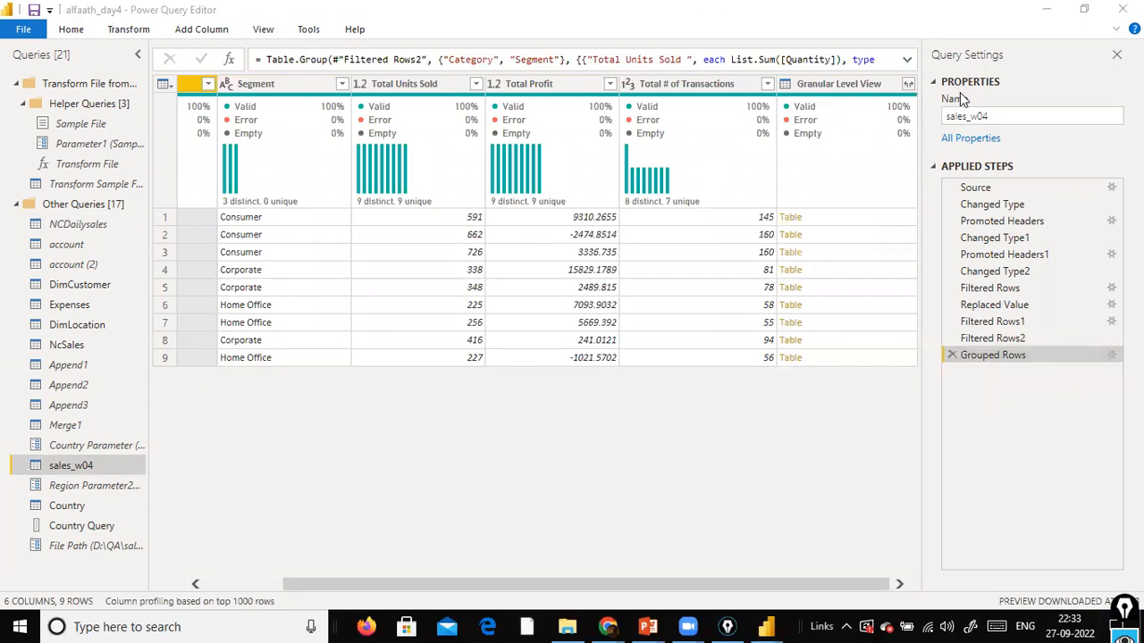
{"action": "left_click", "coordinate": [907, 87]}
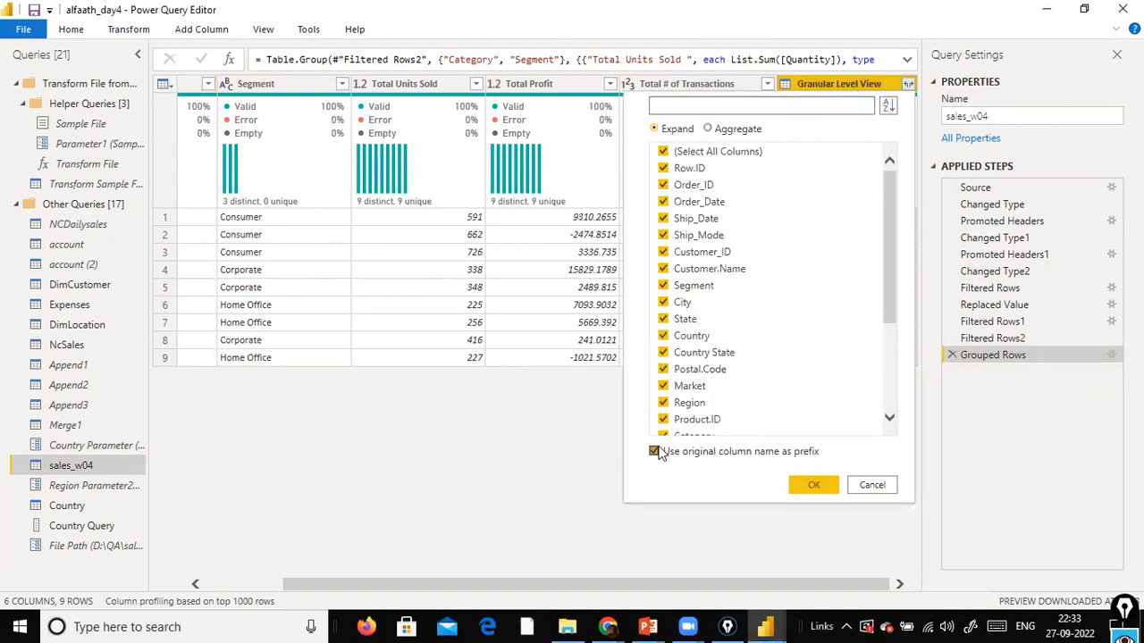
{"action": "left_click", "coordinate": [655, 452]}
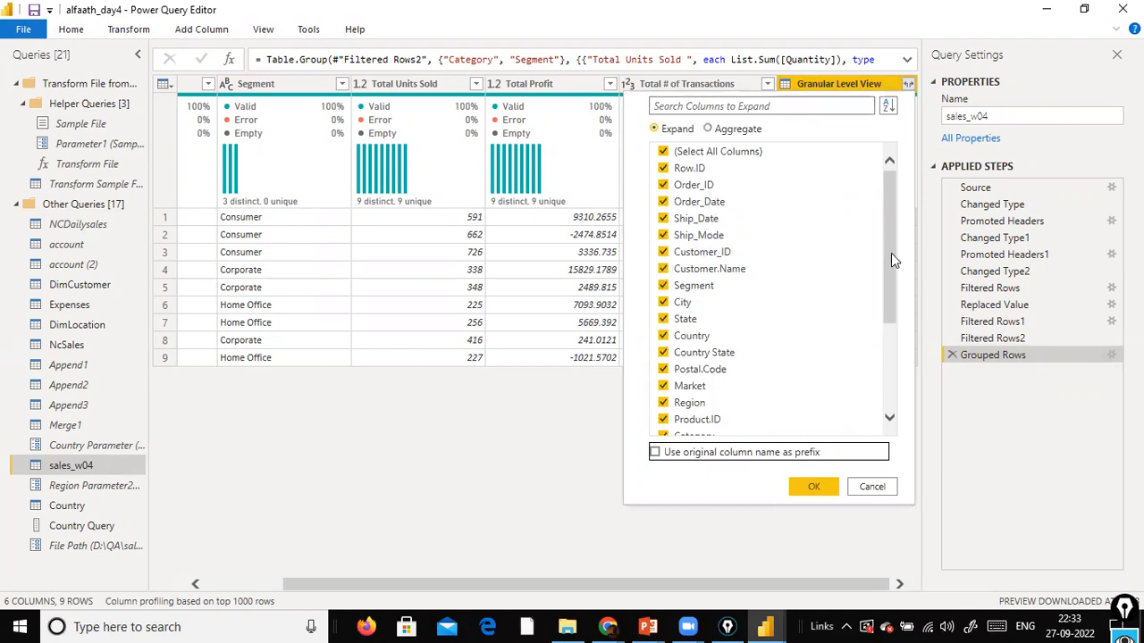
{"action": "left_click", "coordinate": [663, 286]}
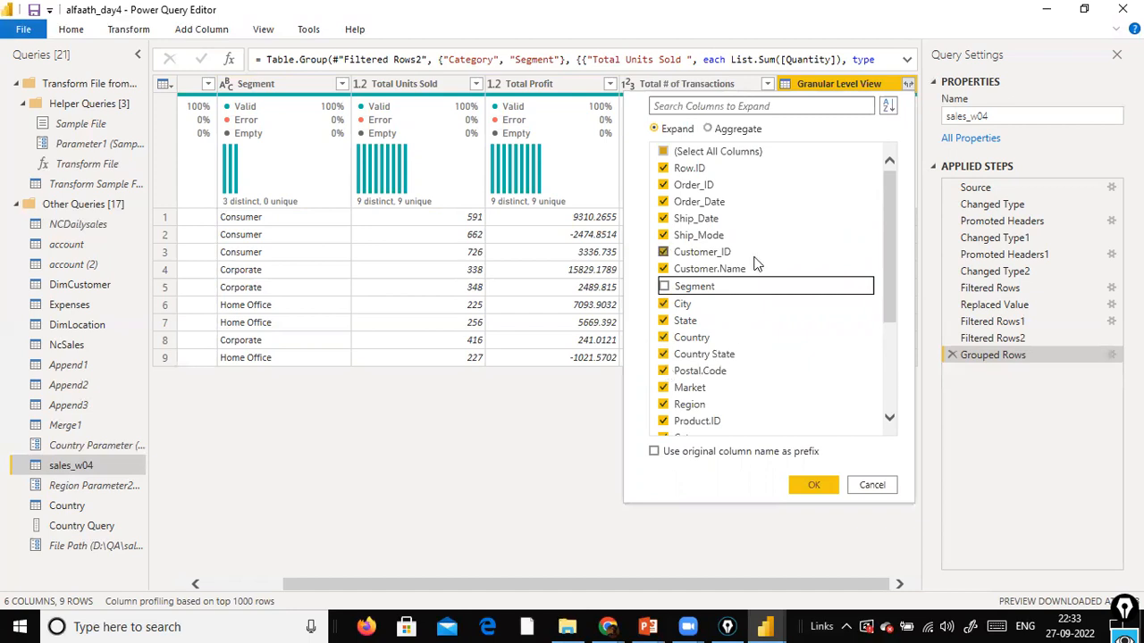
{"action": "scroll", "coordinate": [755, 264], "scroll_direction": "down", "scroll_amount": 3}
{"action": "scroll", "coordinate": [755, 264], "scroll_direction": "down", "scroll_amount": 1}
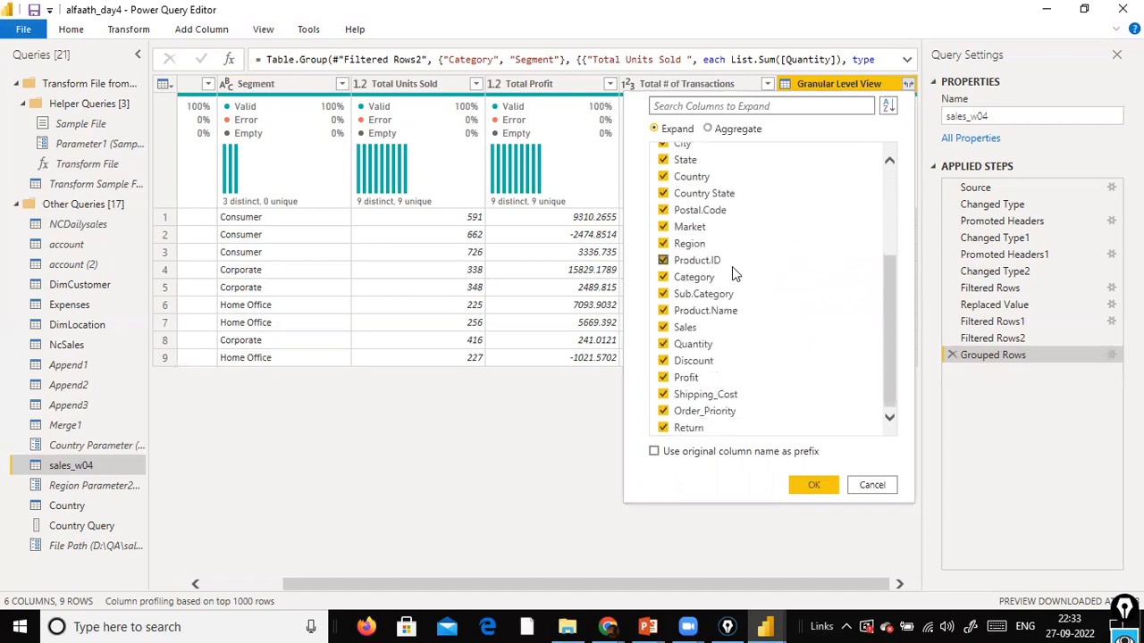
{"action": "scroll", "coordinate": [732, 266], "scroll_direction": "up", "scroll_amount": 4}
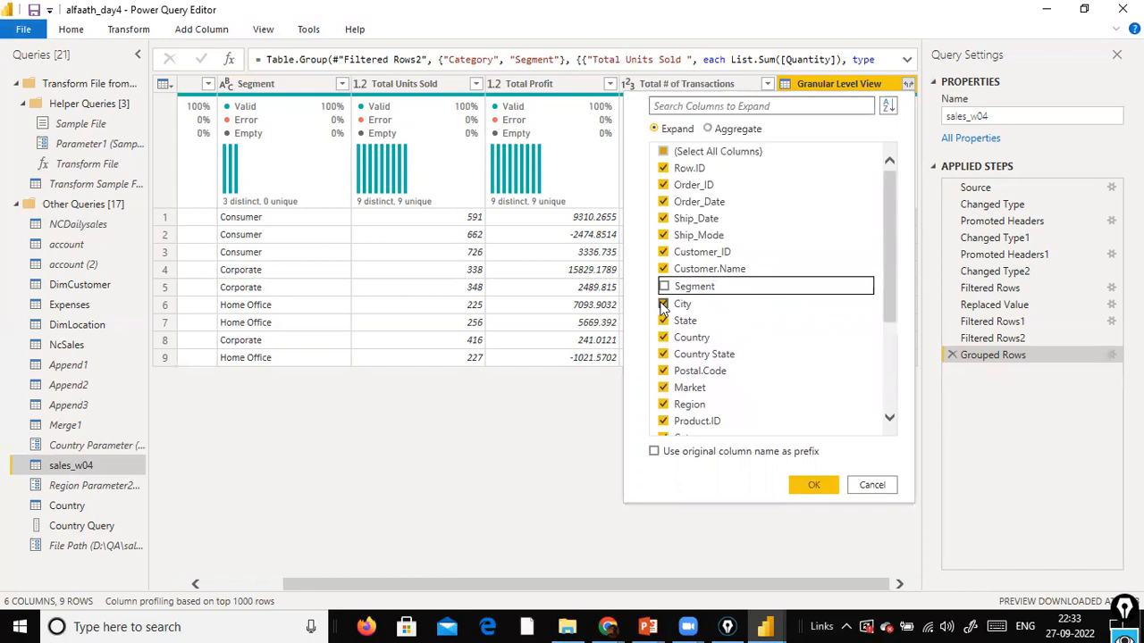
{"action": "scroll", "coordinate": [697, 268], "scroll_direction": "down", "scroll_amount": 3}
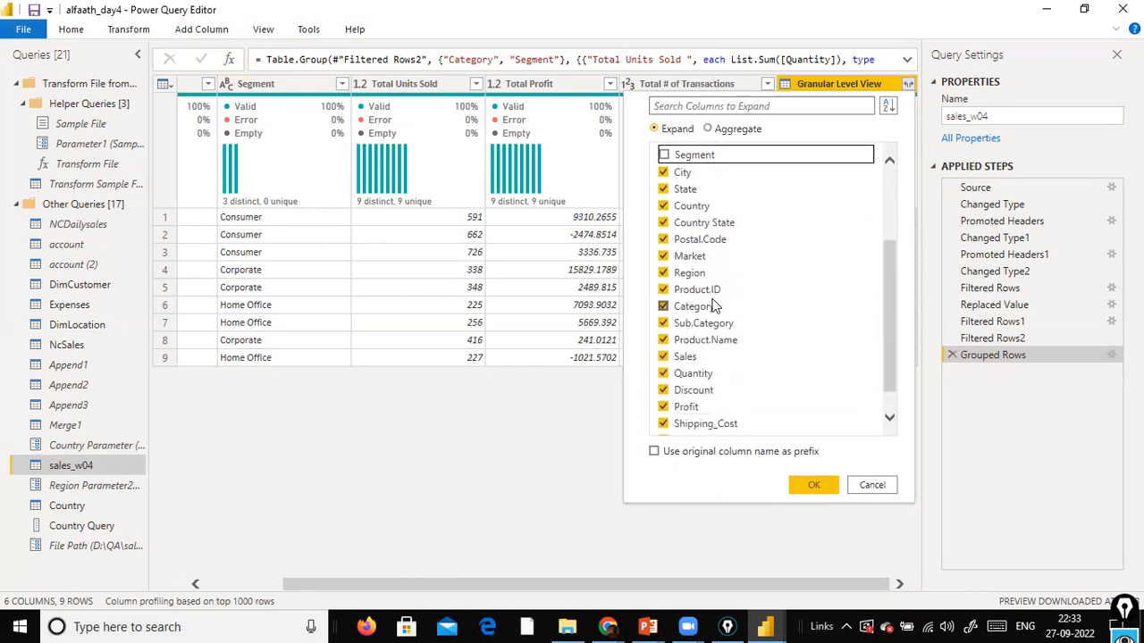
{"action": "left_click", "coordinate": [663, 205]}
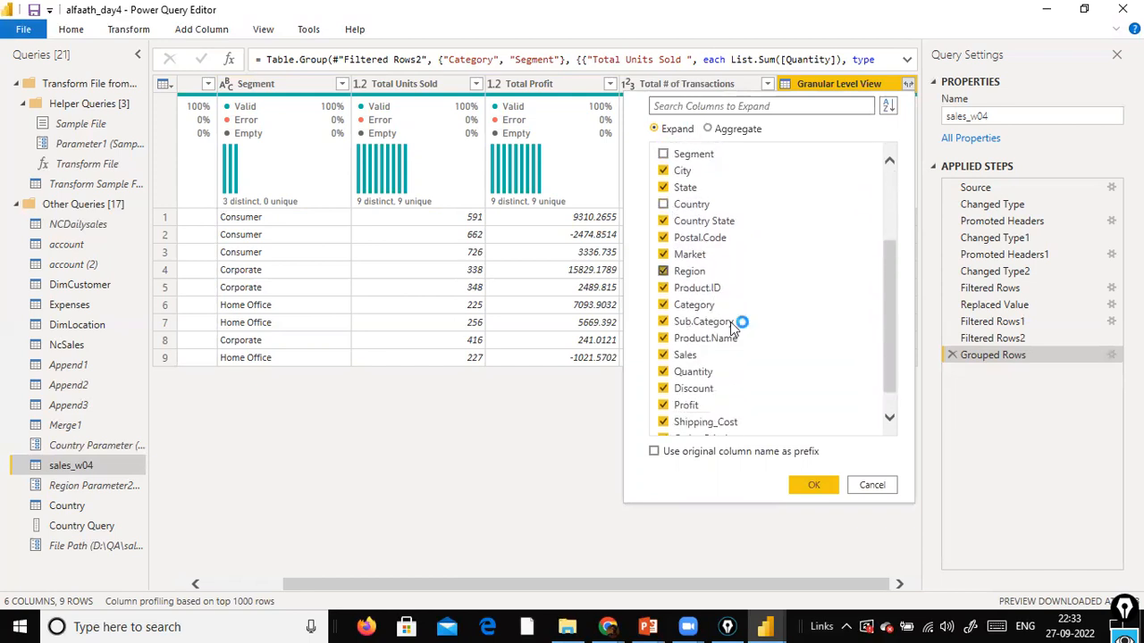
- Exclude Profit, Sales and Quantity as well and expand the Granular Level View column
{"action": "left_click", "coordinate": [807, 480]}
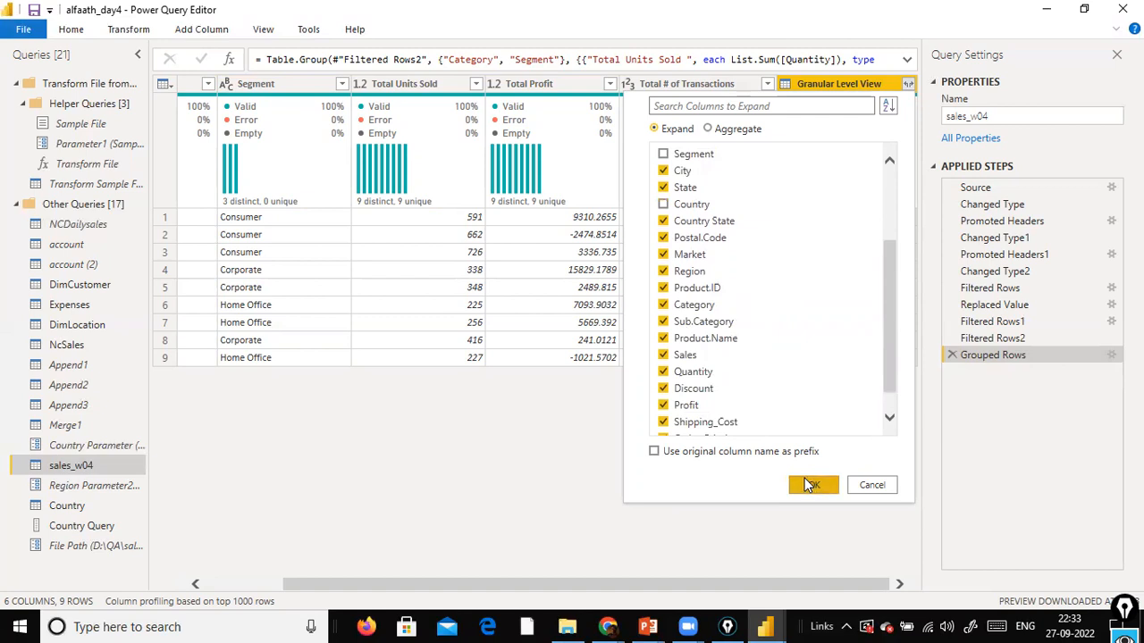
{"action": "left_click", "coordinate": [663, 405]}
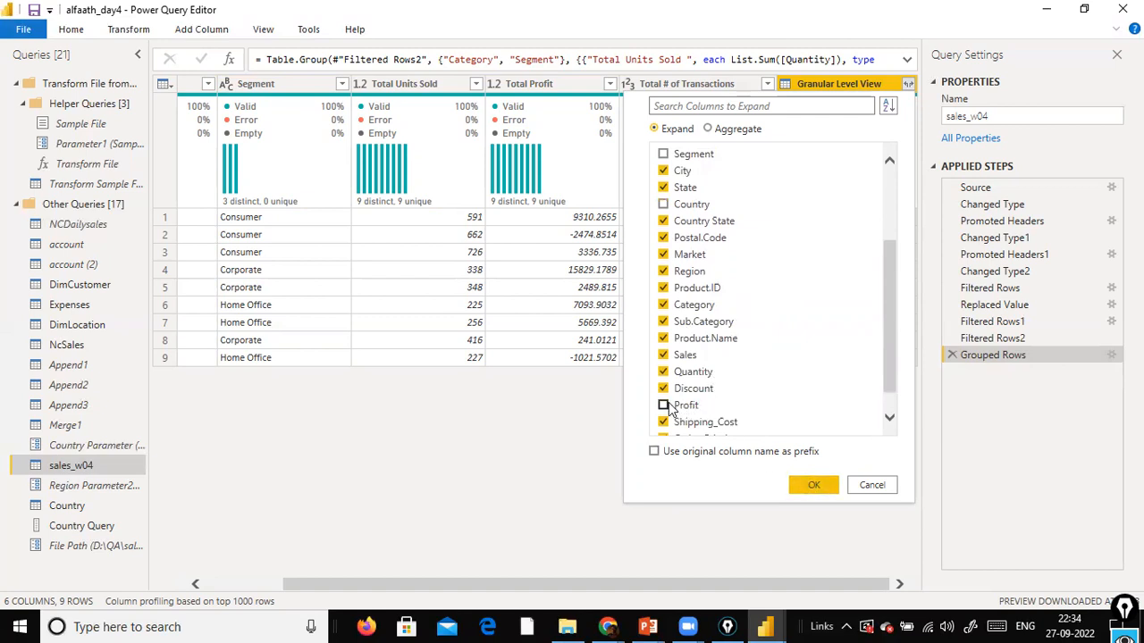
{"action": "left_click", "coordinate": [664, 355]}
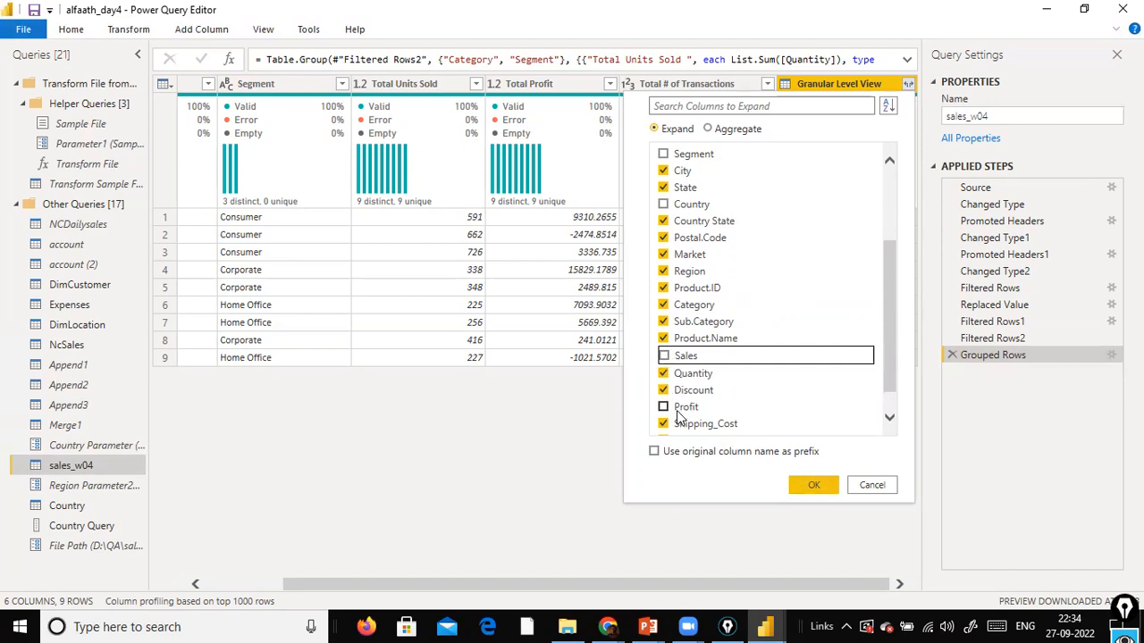
{"action": "left_click", "coordinate": [667, 374]}
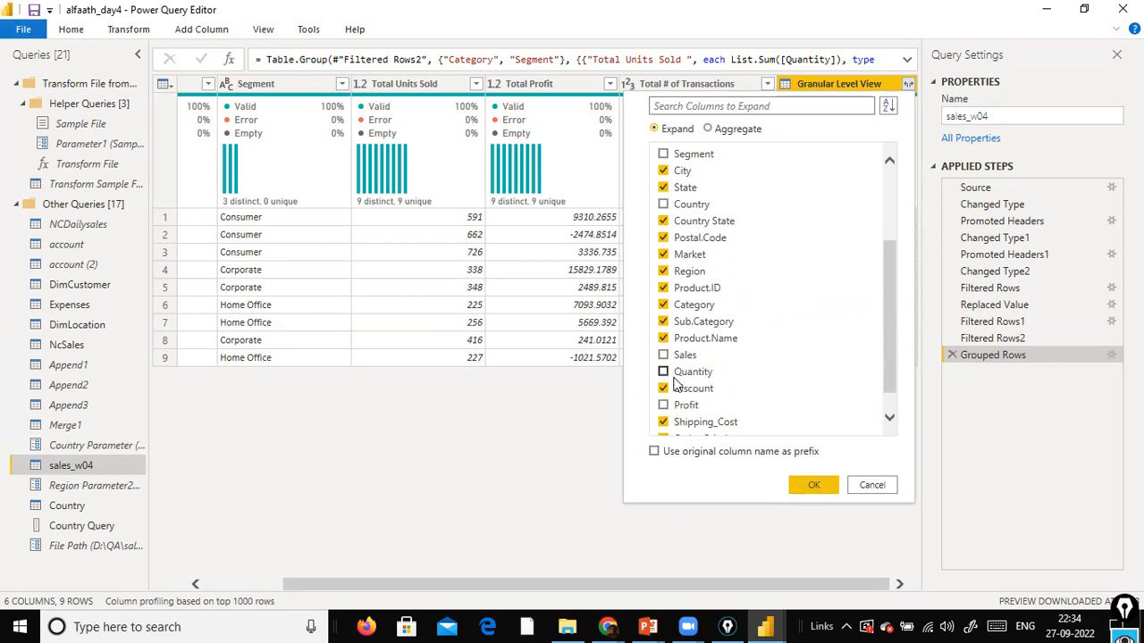
{"action": "left_click", "coordinate": [804, 486]}
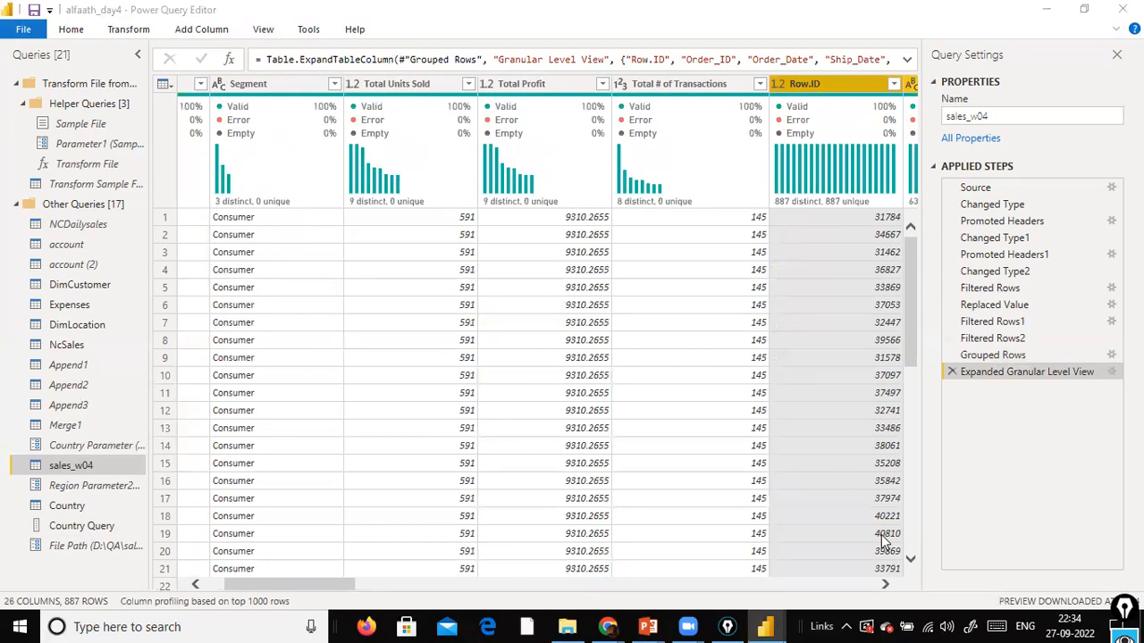
- Examine the expanded rows, comparing the grouped totals with the detail columns and scanning further rows
{"action": "left_click_drag", "start_coordinate": [306, 584], "coordinate": [104, 559]}
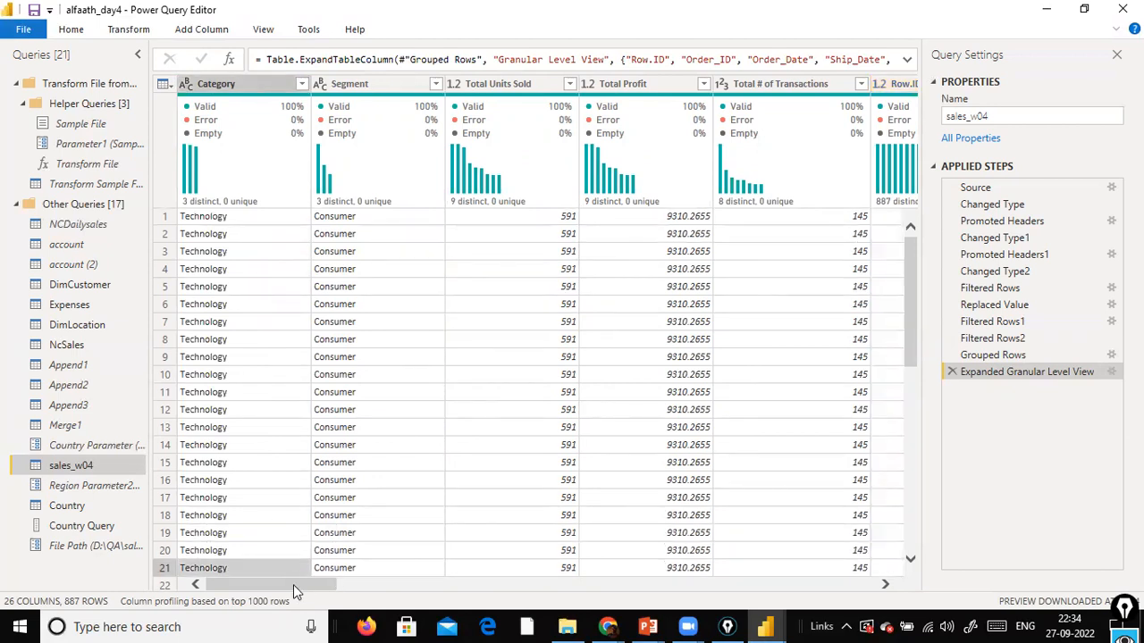
{"action": "left_click_drag", "start_coordinate": [293, 585], "coordinate": [350, 576]}
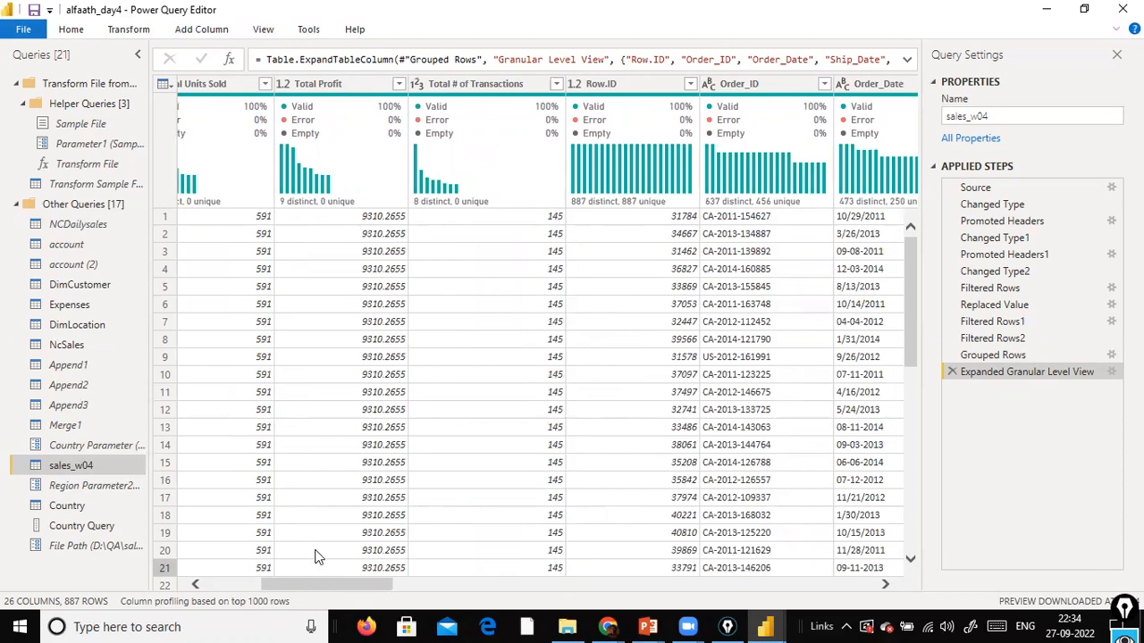
{"action": "left_click_drag", "start_coordinate": [316, 583], "coordinate": [170, 579]}
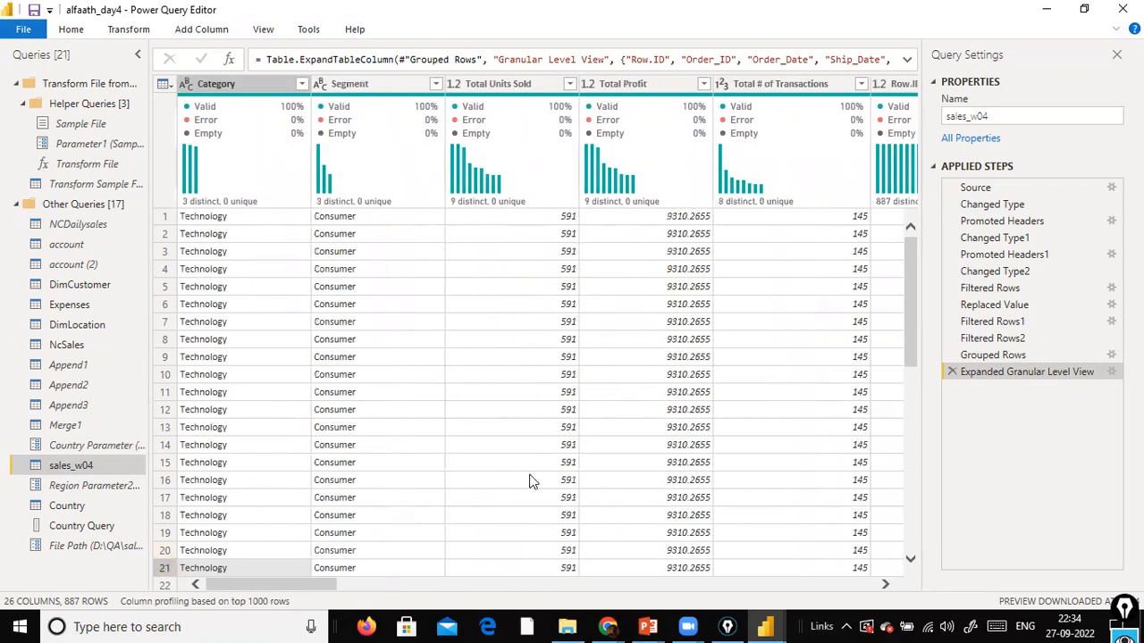
{"action": "scroll", "coordinate": [563, 246], "scroll_direction": "down", "scroll_amount": 7}
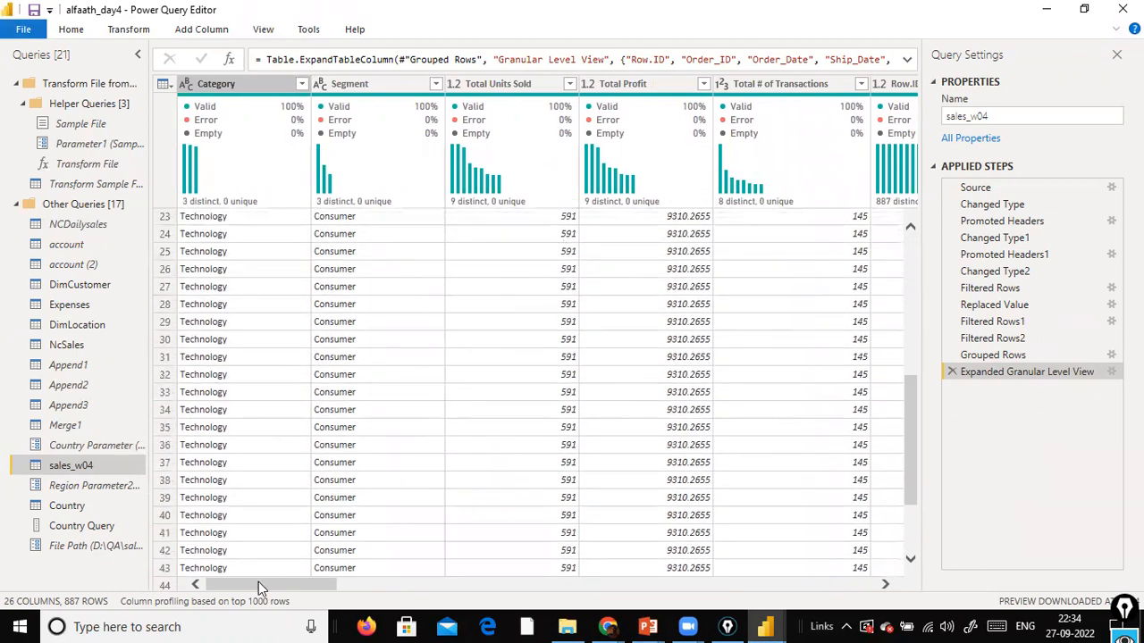
{"action": "mouse_move", "coordinate": [258, 582]}
{"action": "left_mouse_down"}
{"action": "mouse_move", "coordinate": [359, 590]}
{"action": "mouse_move", "coordinate": [264, 588]}
{"action": "left_mouse_up"}
{"action": "scroll", "coordinate": [778, 264], "scroll_direction": "up", "scroll_amount": 1}
{"action": "scroll", "coordinate": [772, 269], "scroll_direction": "up", "scroll_amount": 7}
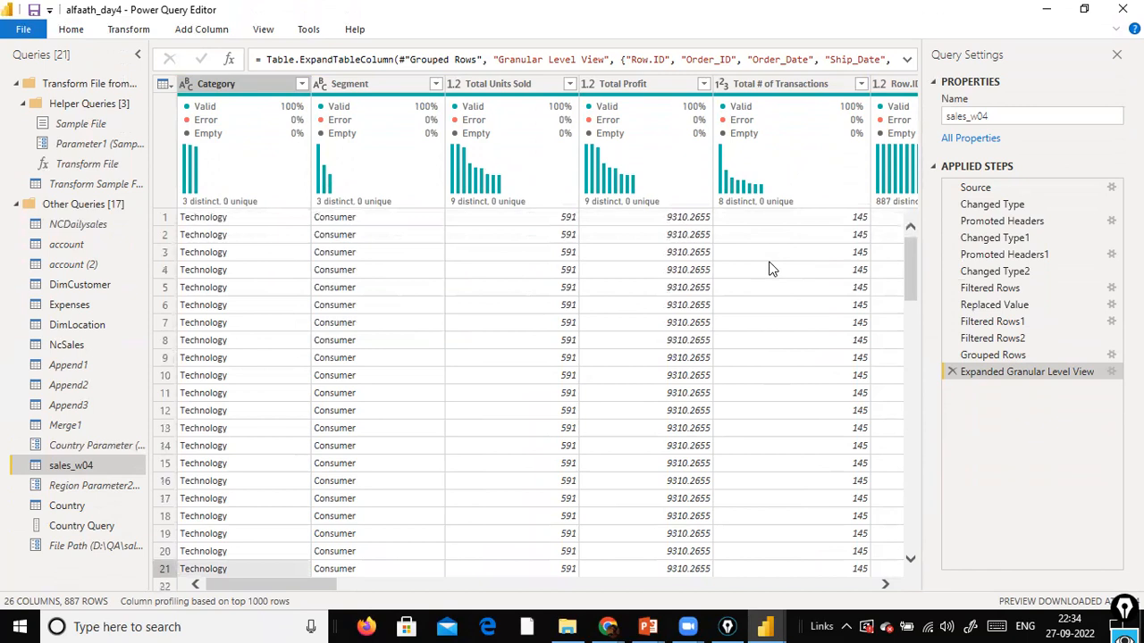
- Delete the Expanded Granular Level View step, then close Power Query Editor and apply the changes to the report
{"action": "left_click", "coordinate": [952, 372]}
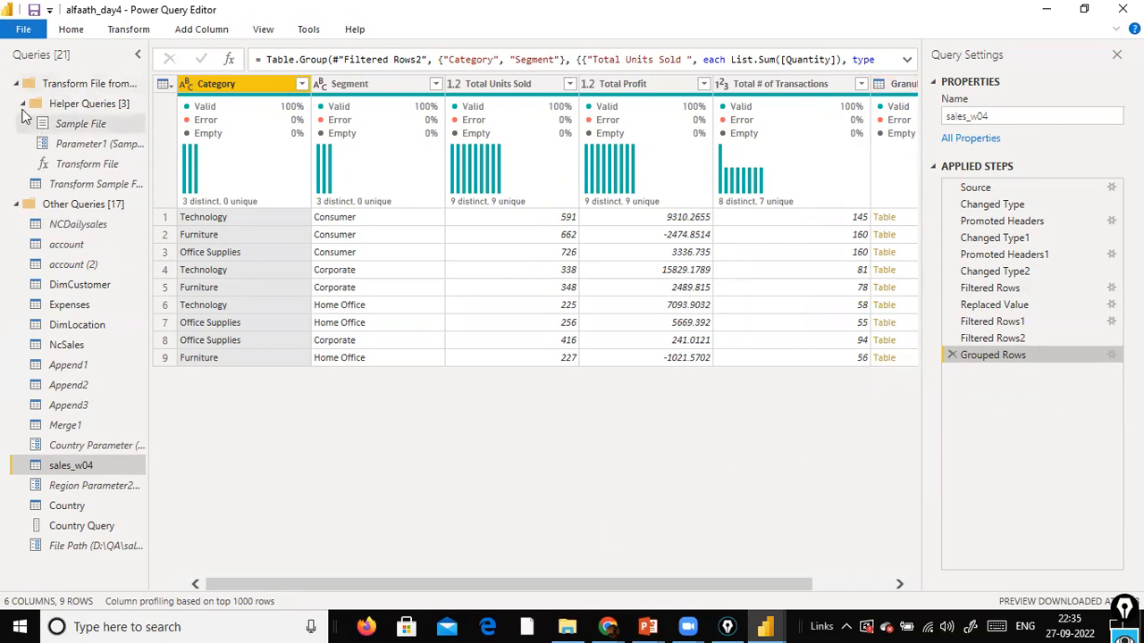
{"action": "left_click", "coordinate": [24, 29]}
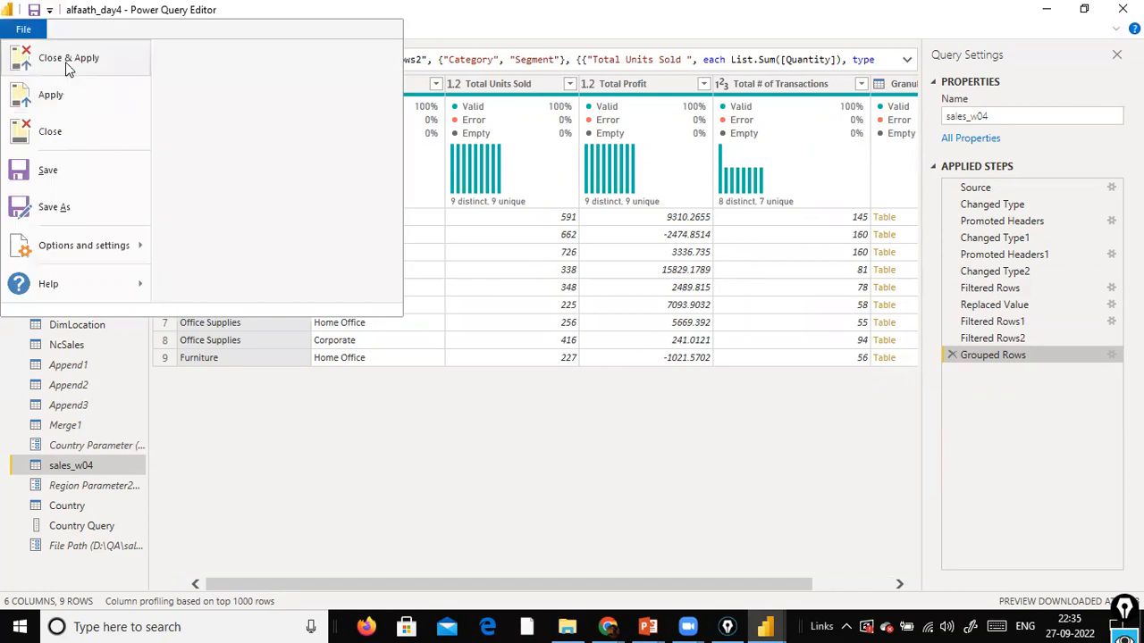
{"action": "left_click", "coordinate": [65, 62]}
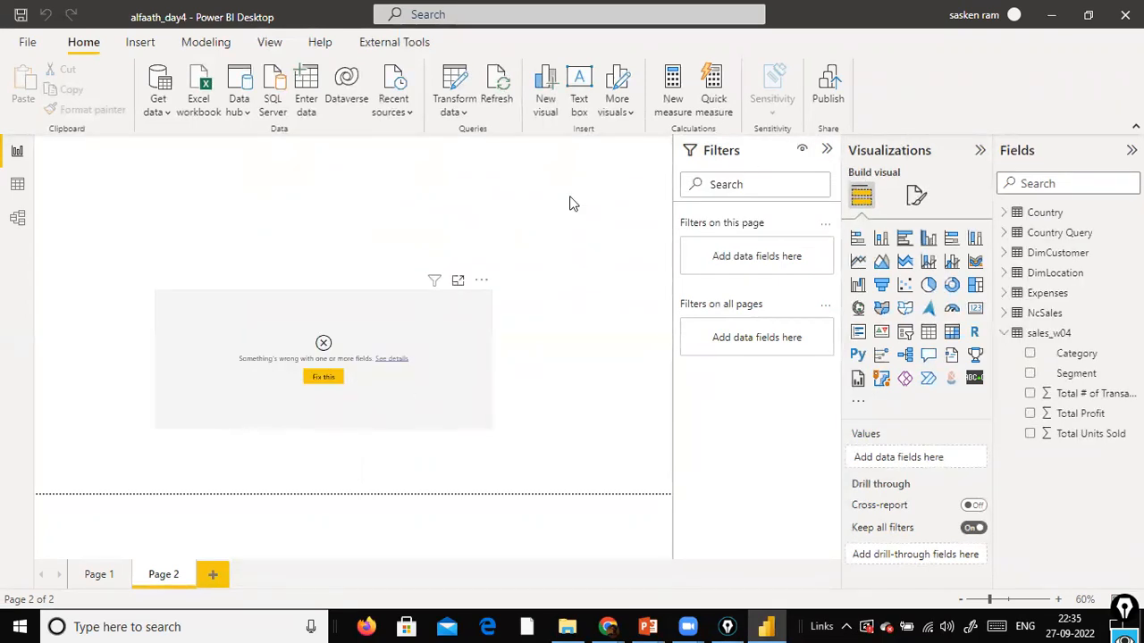
- Start publishing the report and cancel at the request to save changes
{"action": "left_click", "coordinate": [828, 103]}
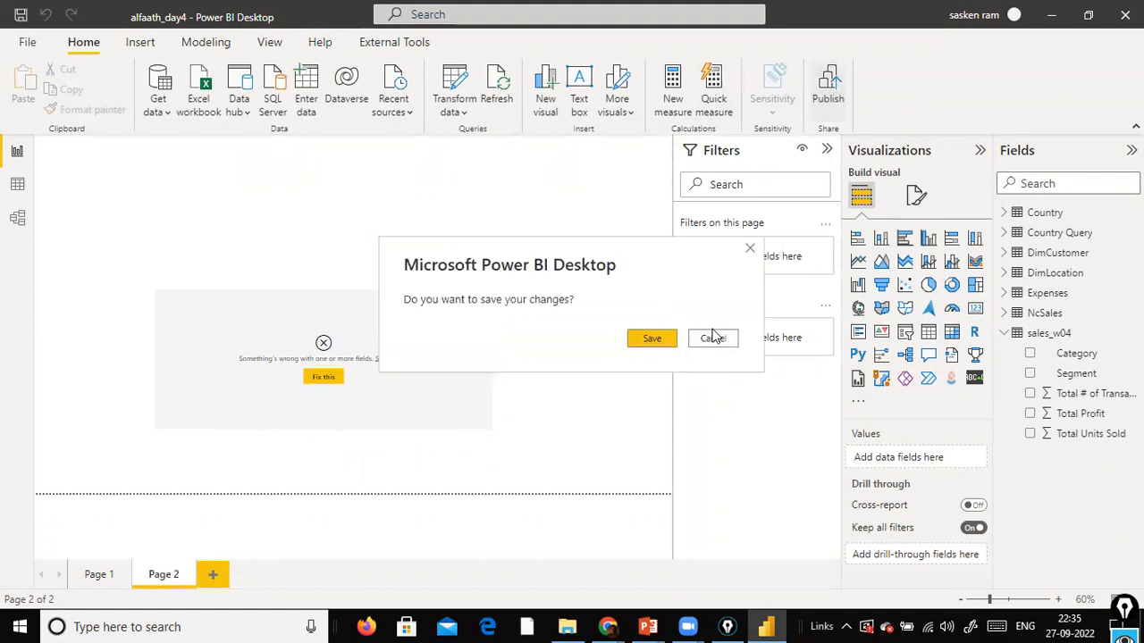
{"action": "left_click", "coordinate": [713, 338]}
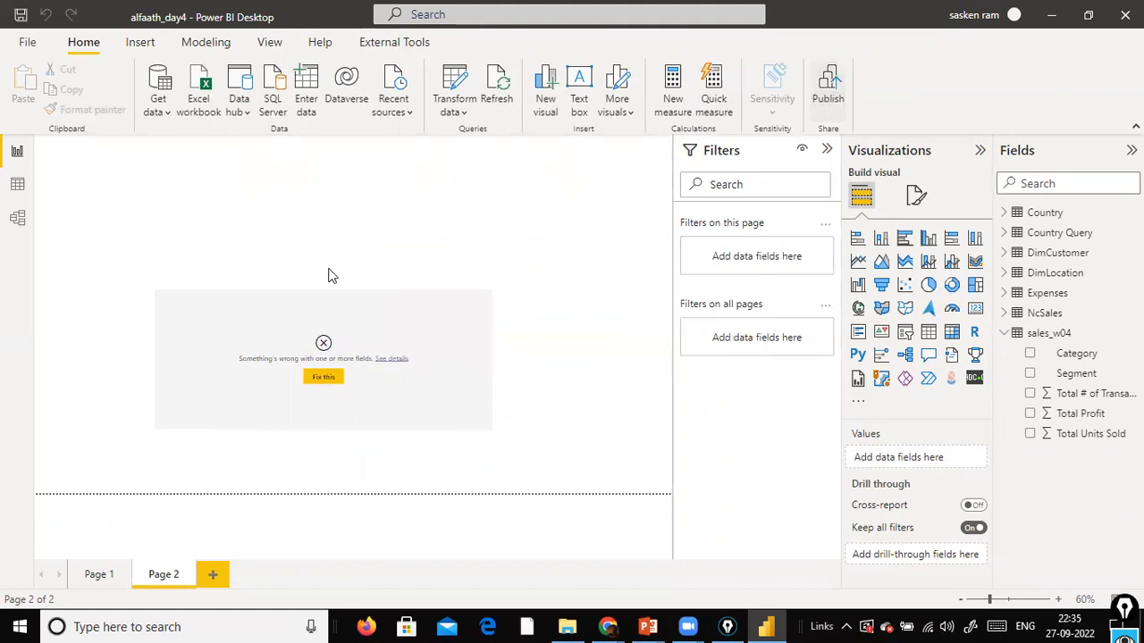
- Review the report's country, region and file path parameters and accept the values
{"action": "left_click", "coordinate": [455, 109]}
{"action": "left_click", "coordinate": [489, 195]}
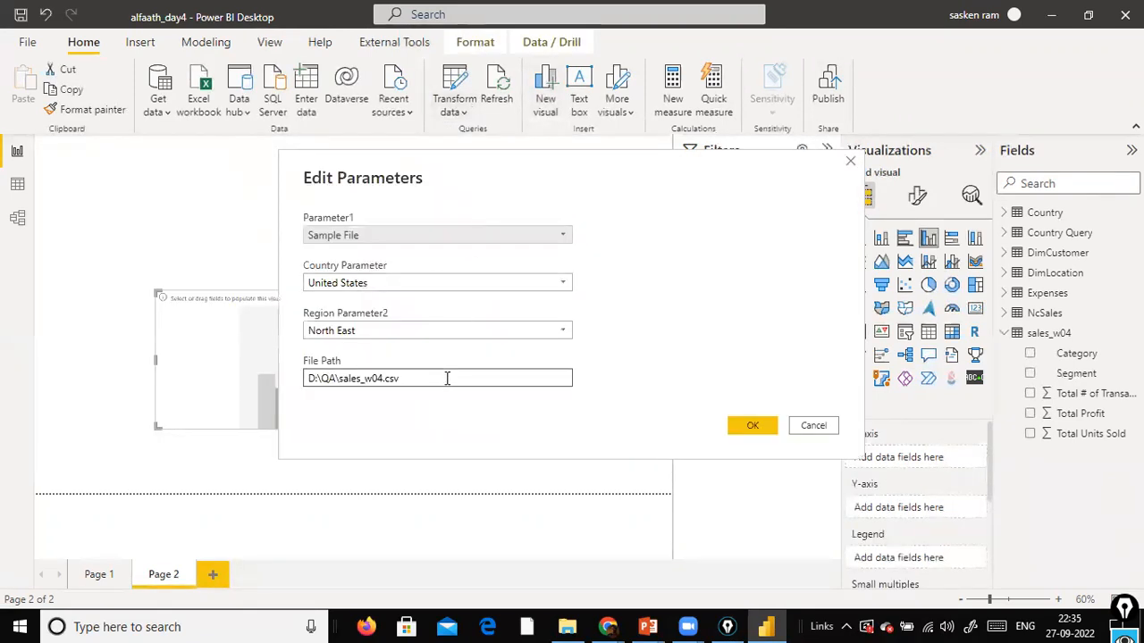
{"action": "left_click", "coordinate": [755, 428]}
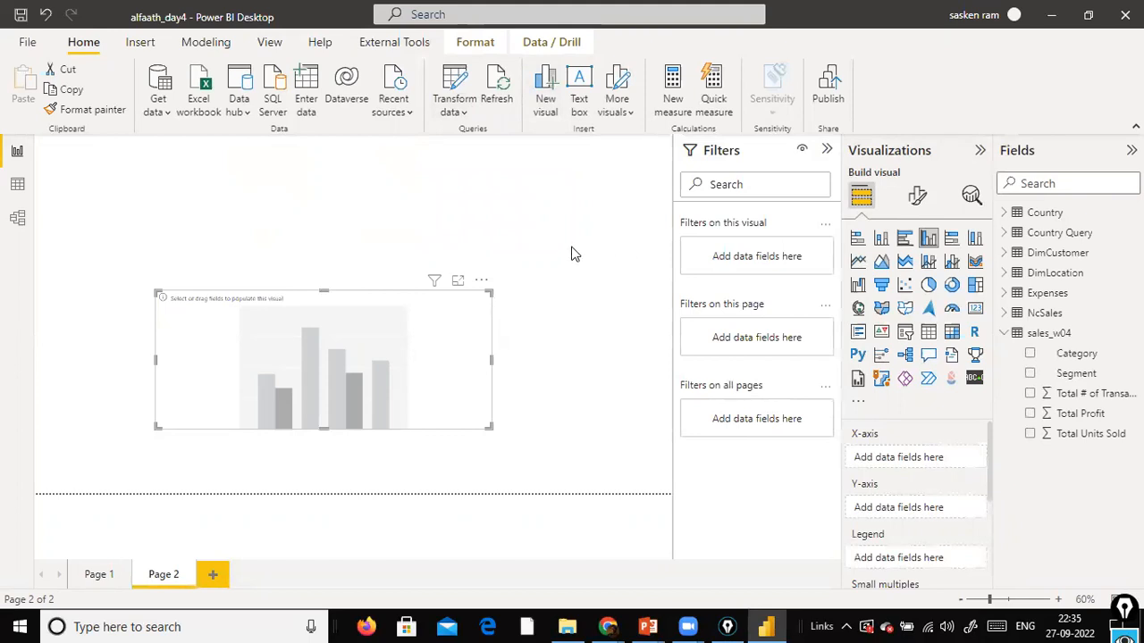
{"action": "left_click", "coordinate": [546, 170]}
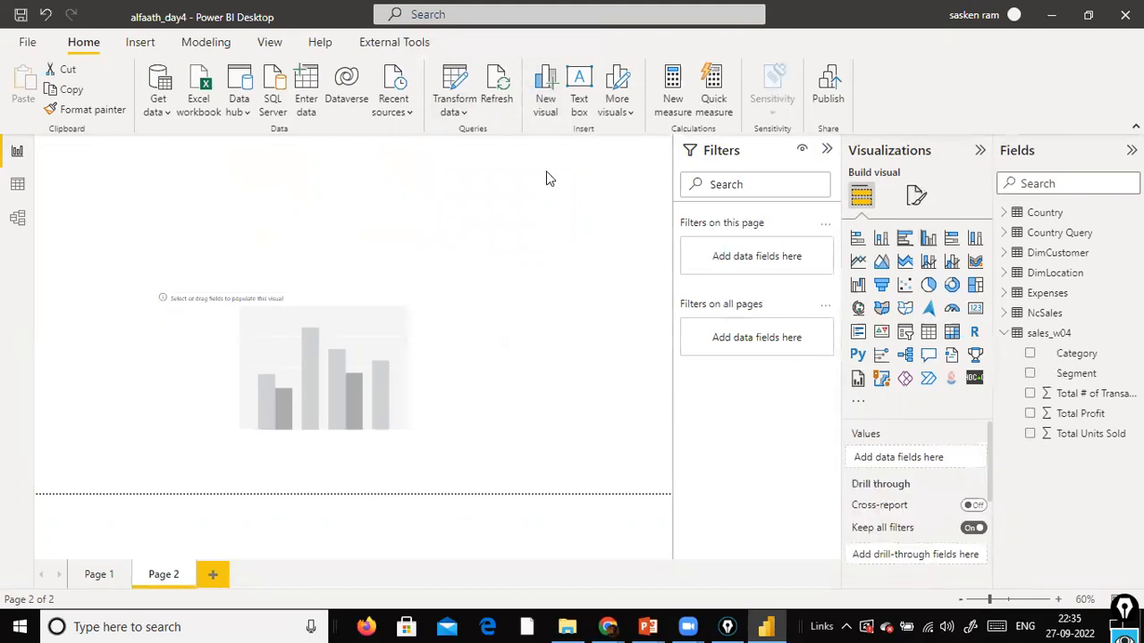
{"action": "left_click", "coordinate": [454, 112]}
{"action": "left_click", "coordinate": [495, 189]}
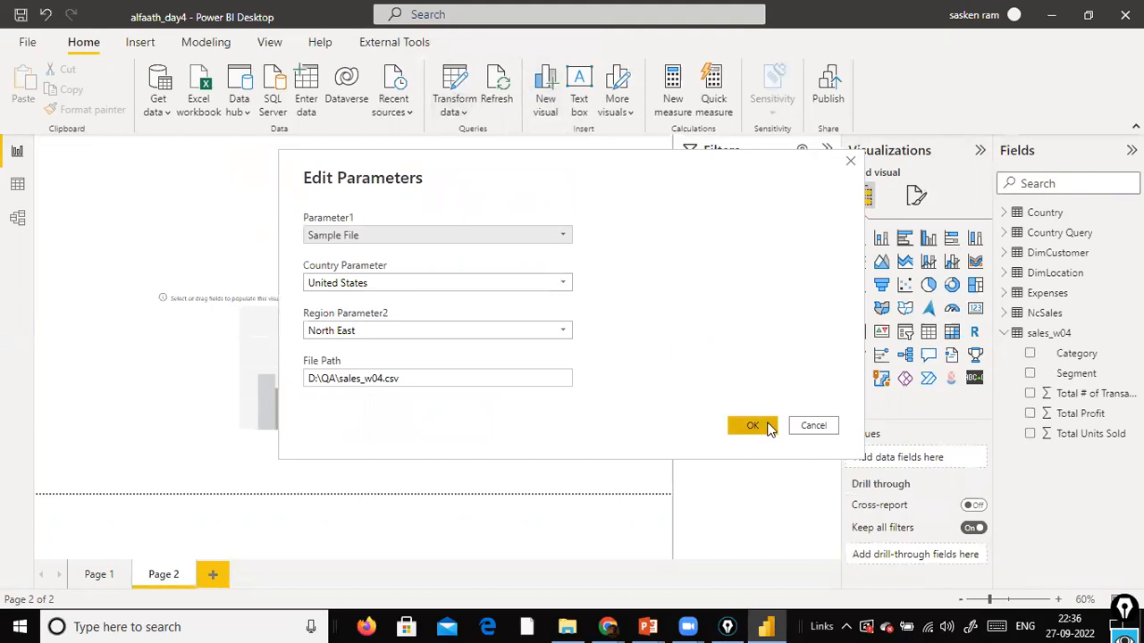
{"action": "left_click", "coordinate": [754, 426]}
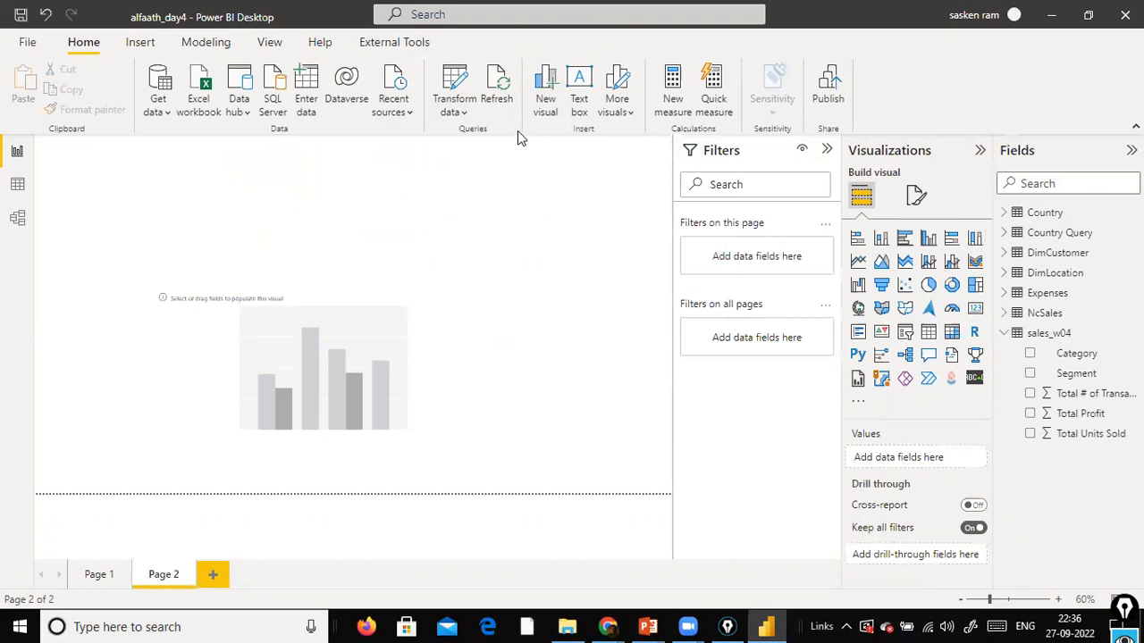
- Open Power Query Editor and duplicate the sales_w04 query
{"action": "left_click", "coordinate": [451, 115]}
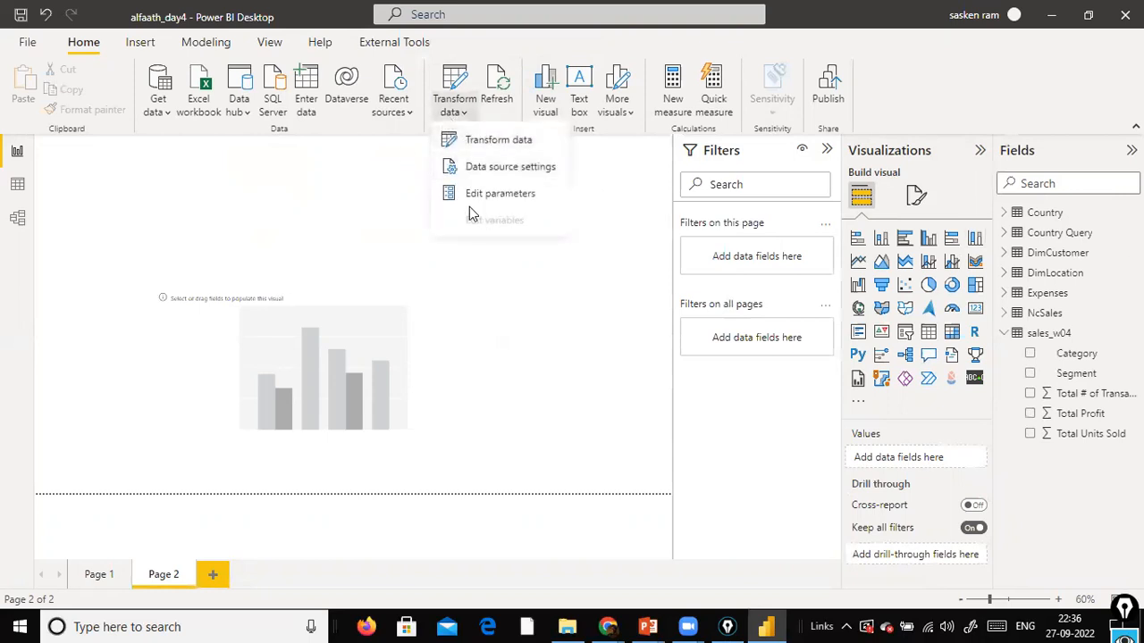
{"action": "left_click", "coordinate": [524, 143]}
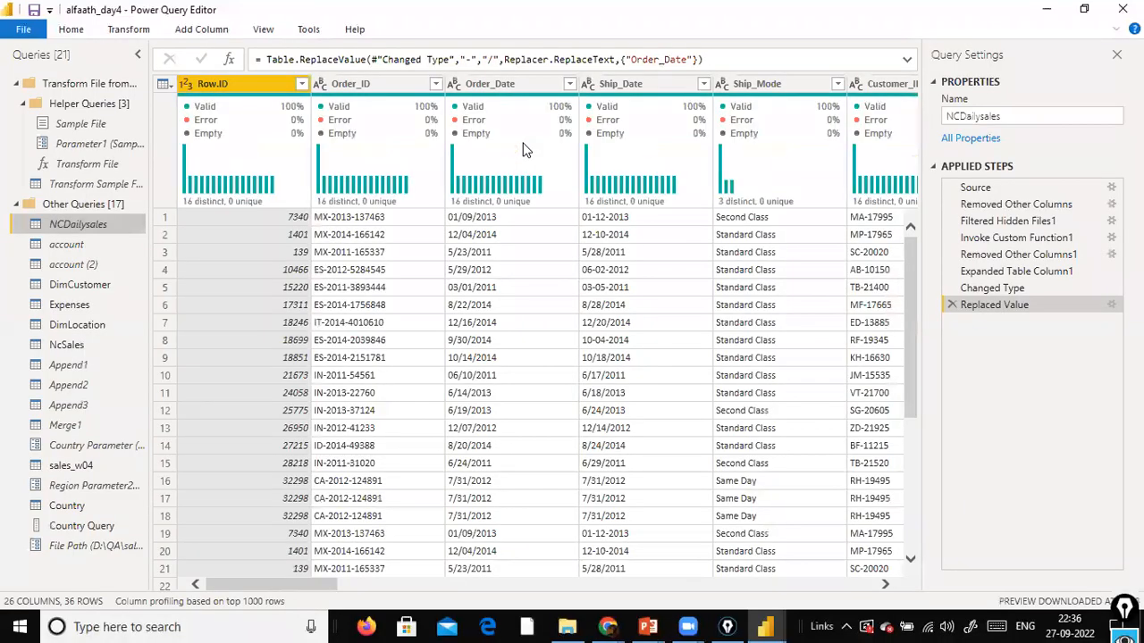
{"action": "left_click", "coordinate": [106, 458]}
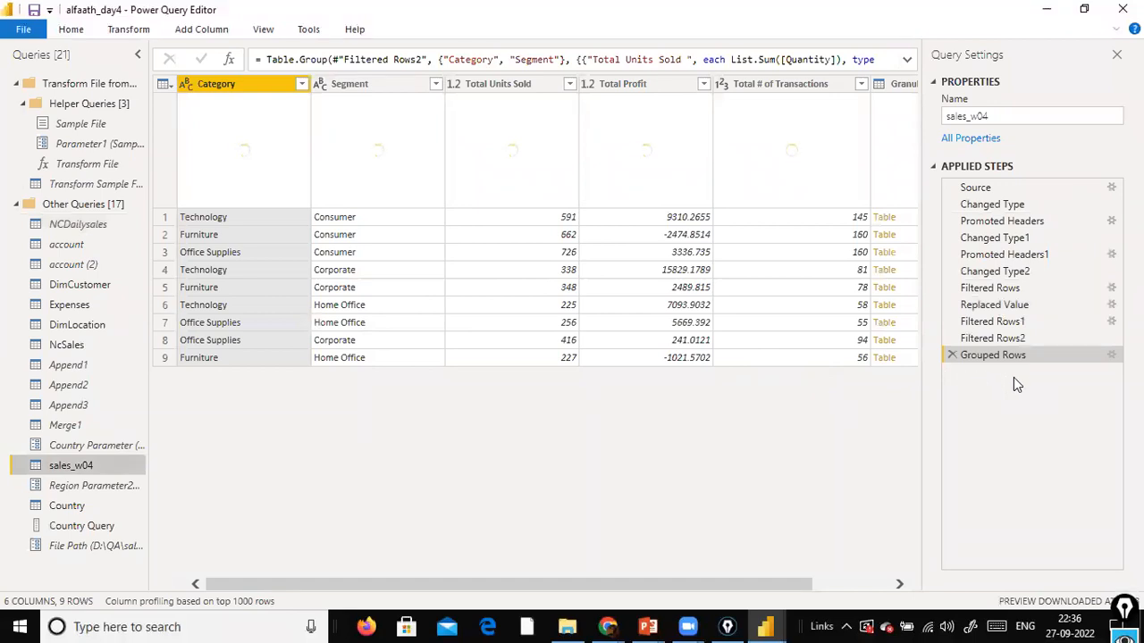
{"action": "right_click", "coordinate": [59, 474]}
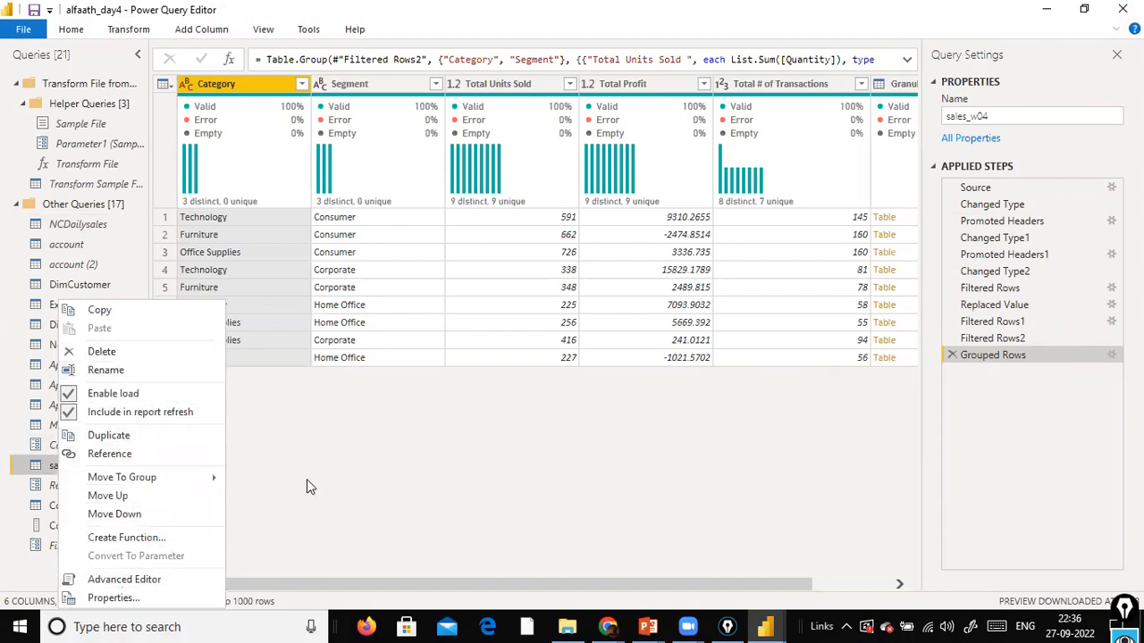
{"action": "left_click", "coordinate": [375, 464]}
{"action": "left_click", "coordinate": [80, 485]}
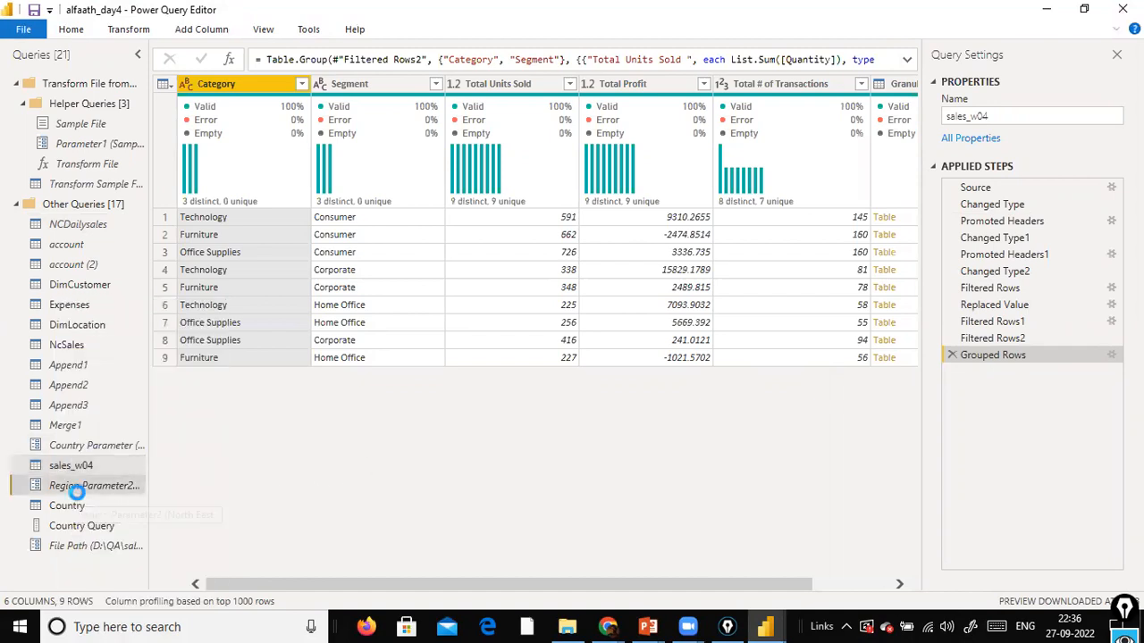
{"action": "left_click", "coordinate": [76, 467]}
{"action": "right_click", "coordinate": [84, 474]}
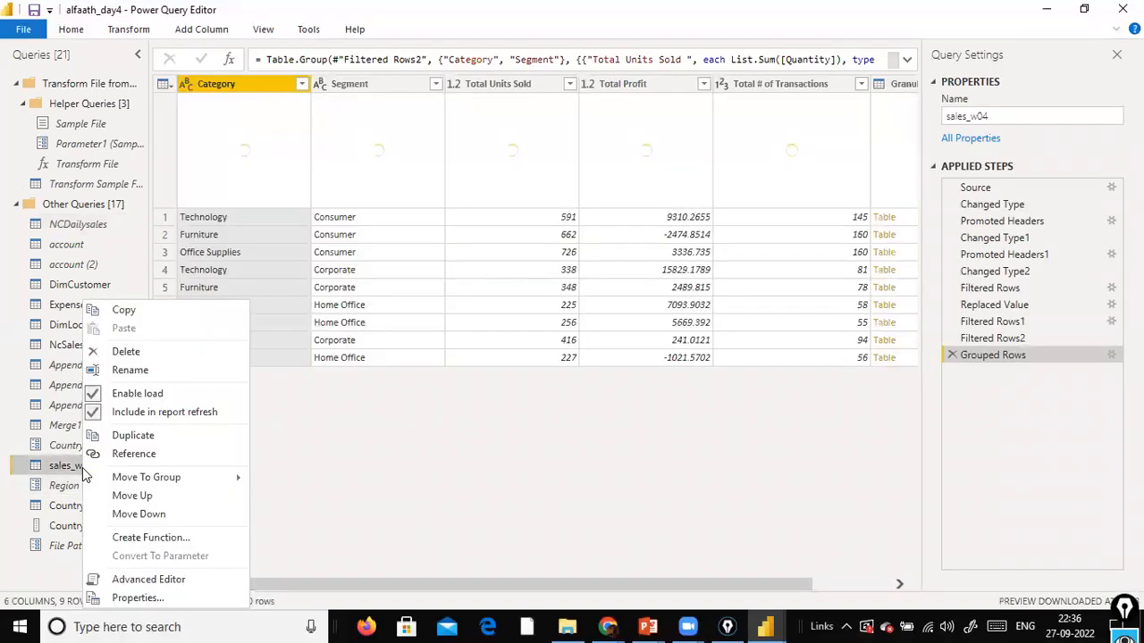
{"action": "left_click", "coordinate": [134, 435]}
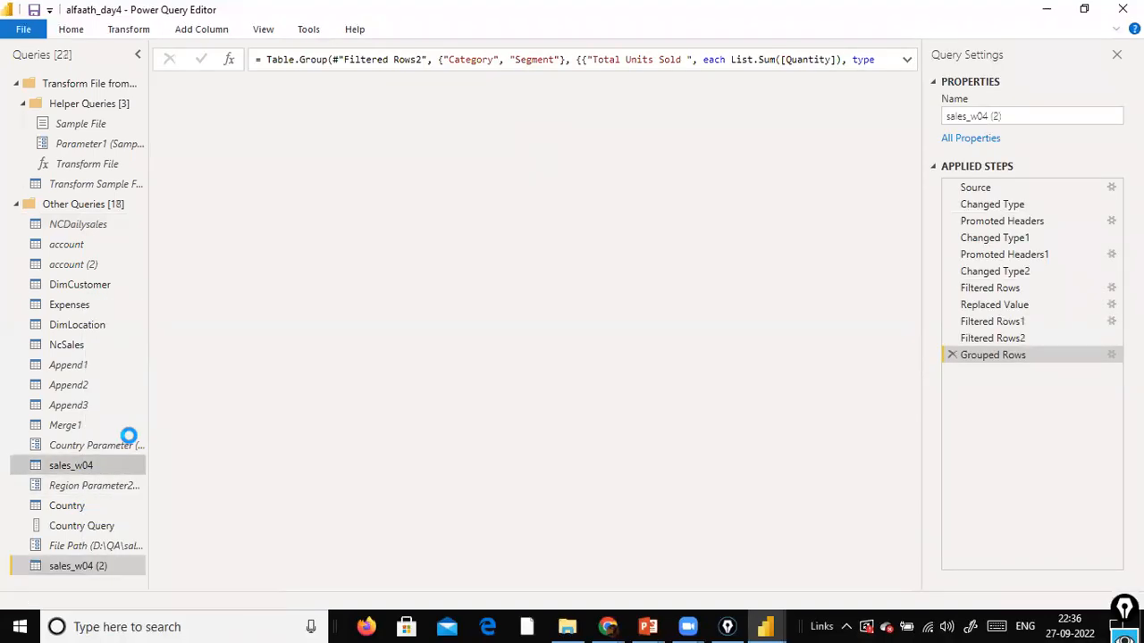
- Rename the duplicated sales_w04 query as Group by
{"action": "right_click", "coordinate": [89, 570]}
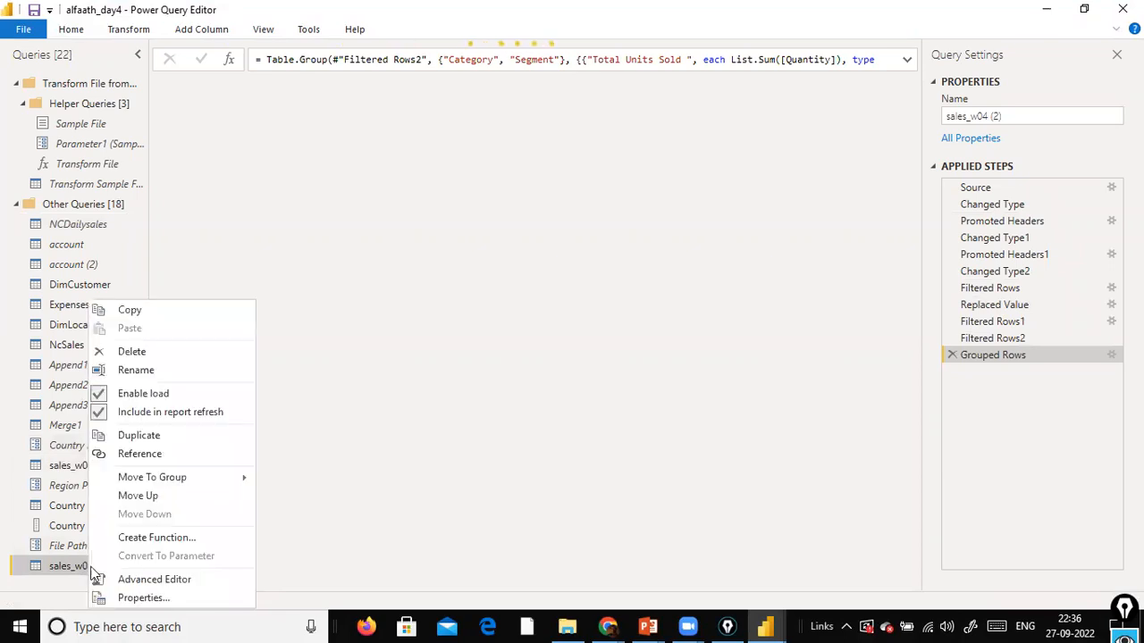
{"action": "left_click", "coordinate": [198, 380]}
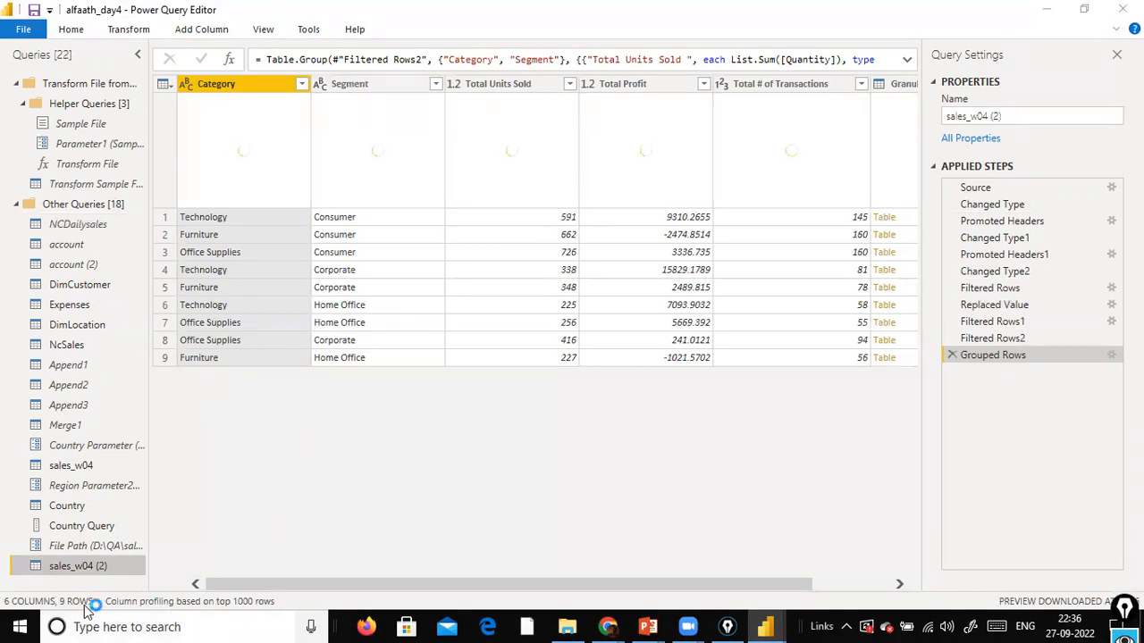
{"action": "right_click", "coordinate": [94, 571]}
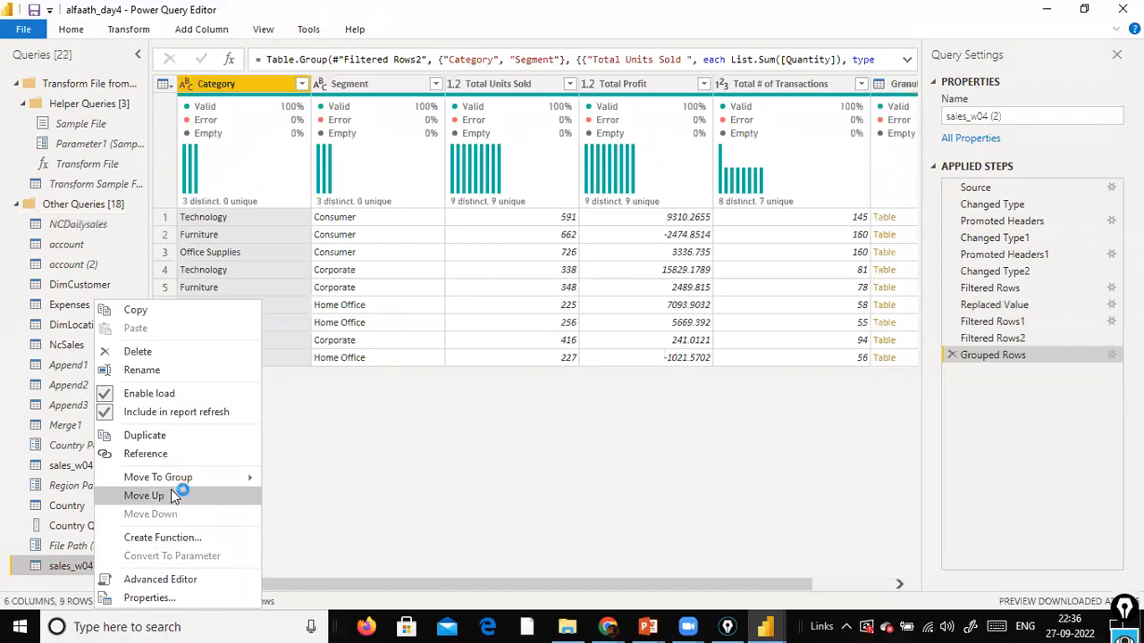
{"action": "left_click", "coordinate": [201, 370]}
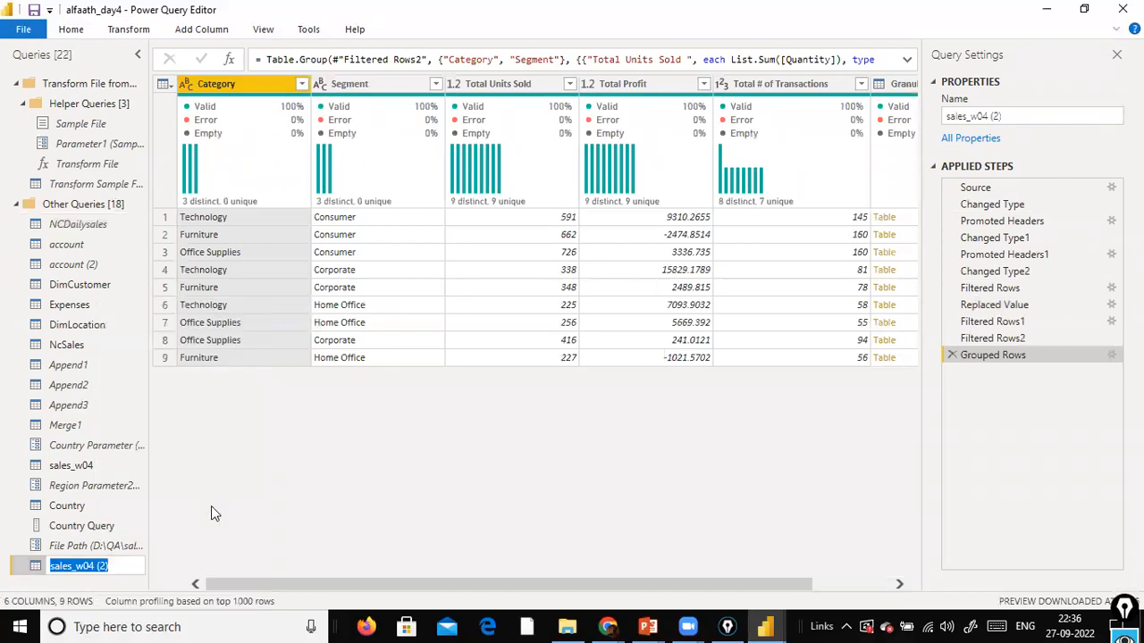
{"action": "type", "text": "Group"}
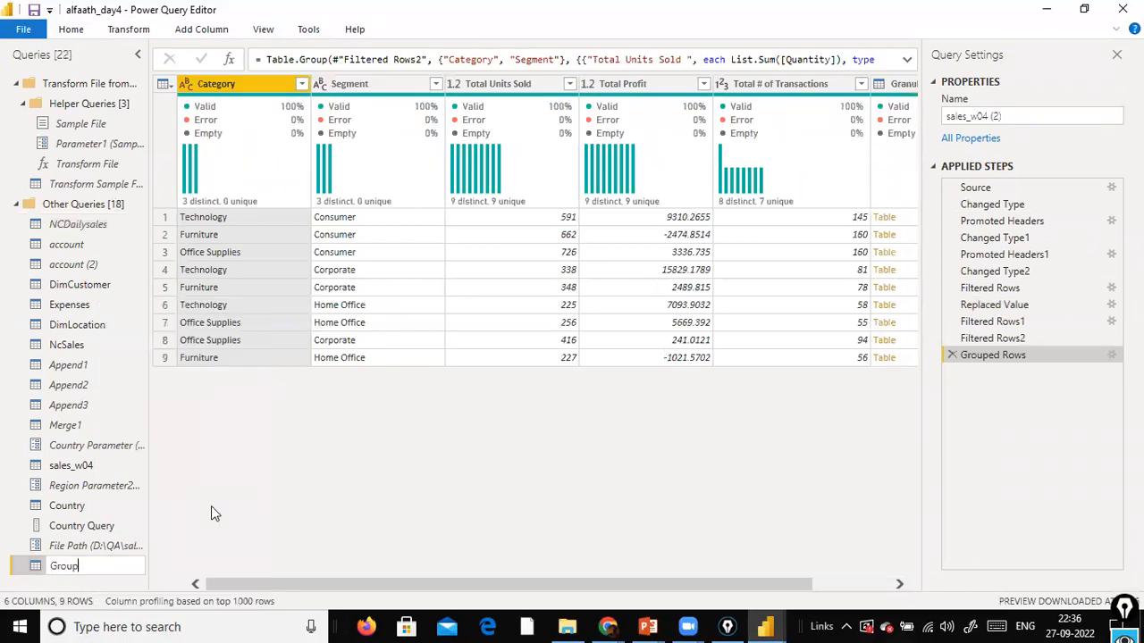
{"action": "type", "text": " by"}
{"action": "key", "text": "Return"}
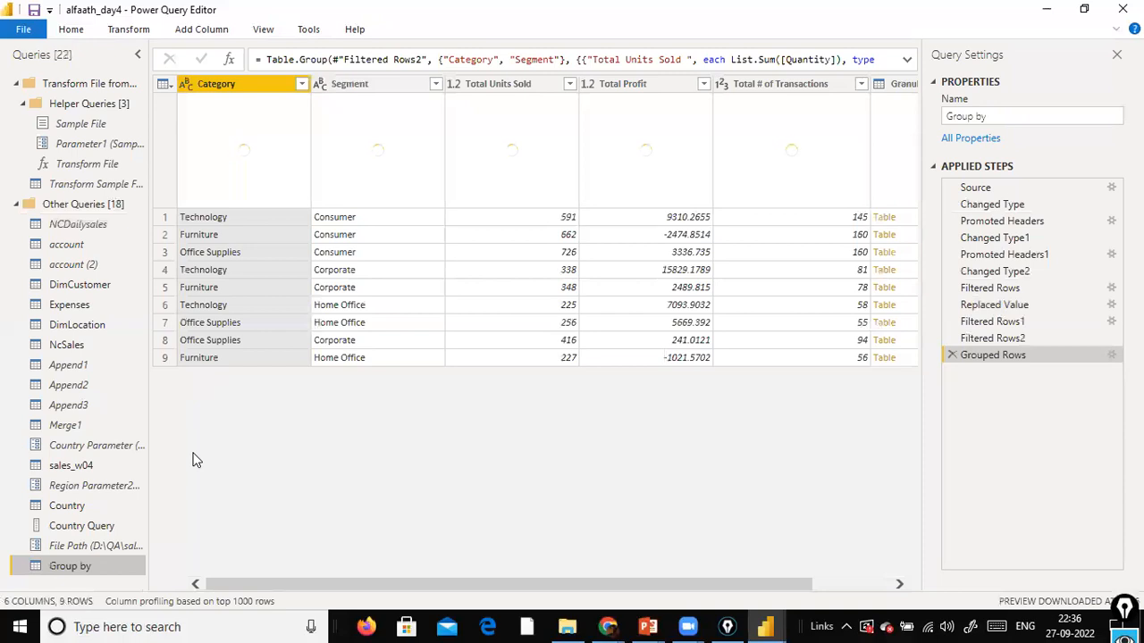
- Delete the Grouped Rows, Filtered Rows2, Filtered Rows1 and Replaced Value steps from the original sales_w04 query
{"action": "left_click", "coordinate": [89, 470]}
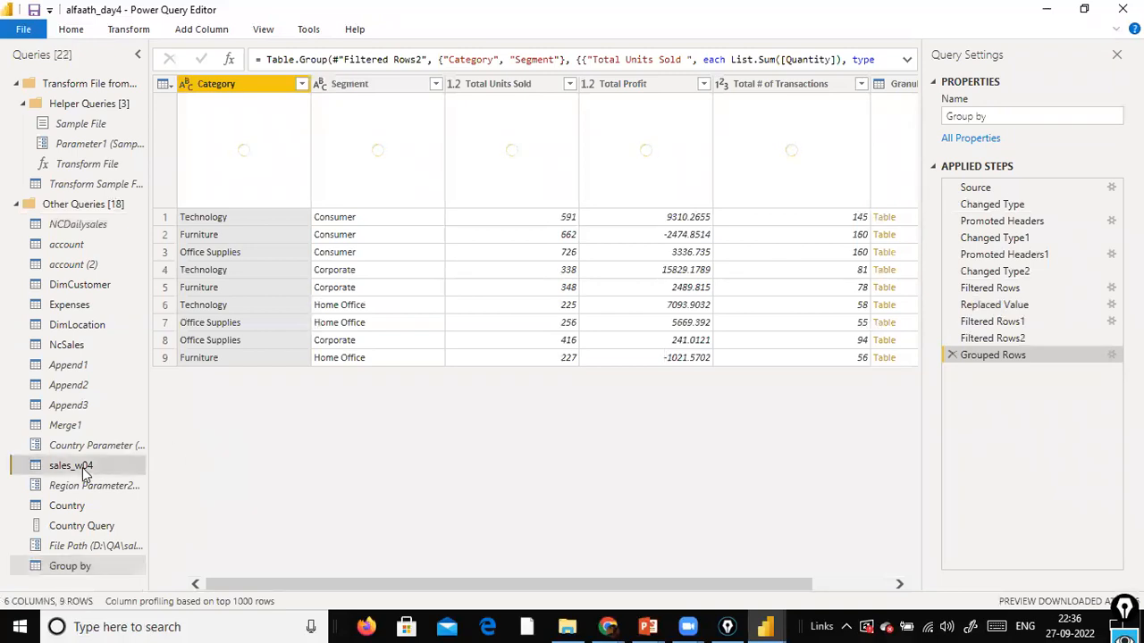
{"action": "left_click", "coordinate": [952, 354]}
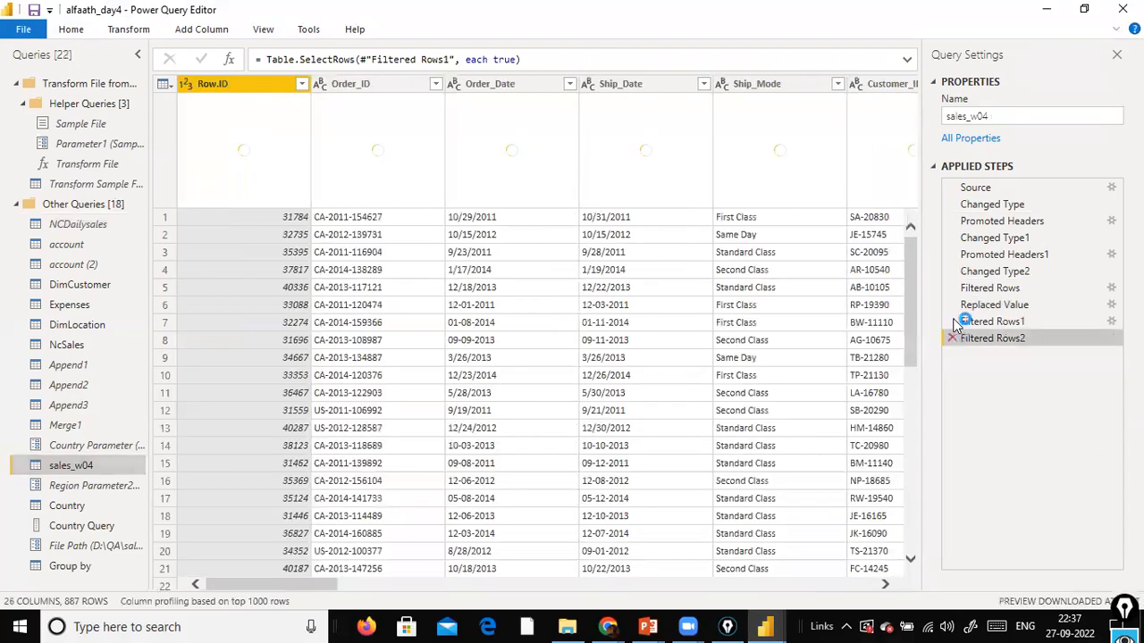
{"action": "left_click", "coordinate": [952, 339]}
{"action": "left_click", "coordinate": [952, 322]}
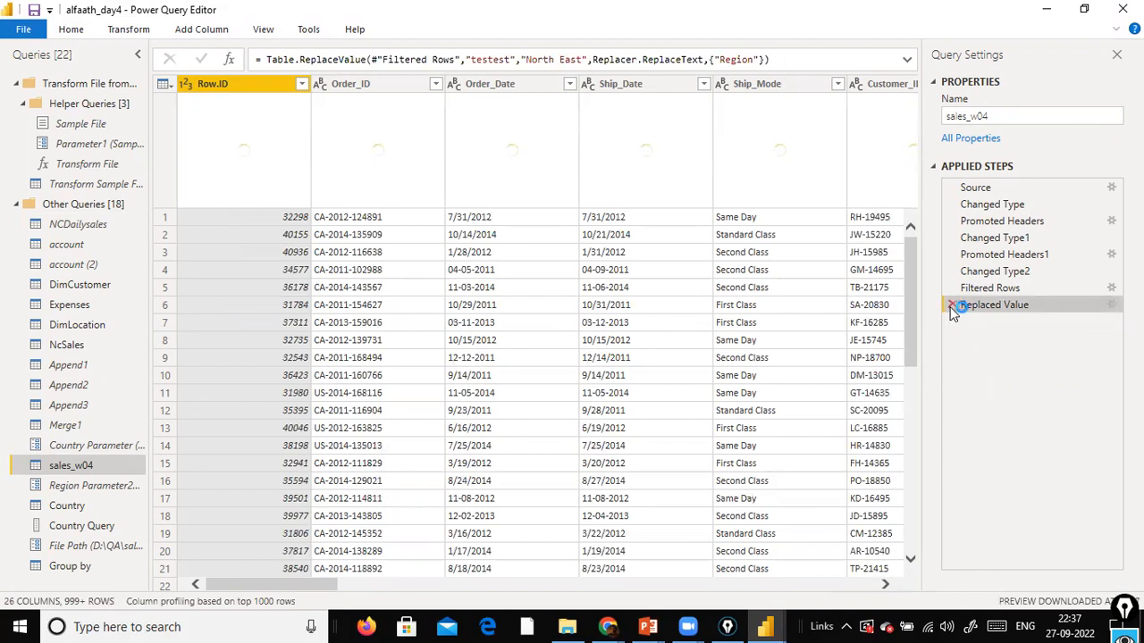
{"action": "left_click", "coordinate": [952, 304]}
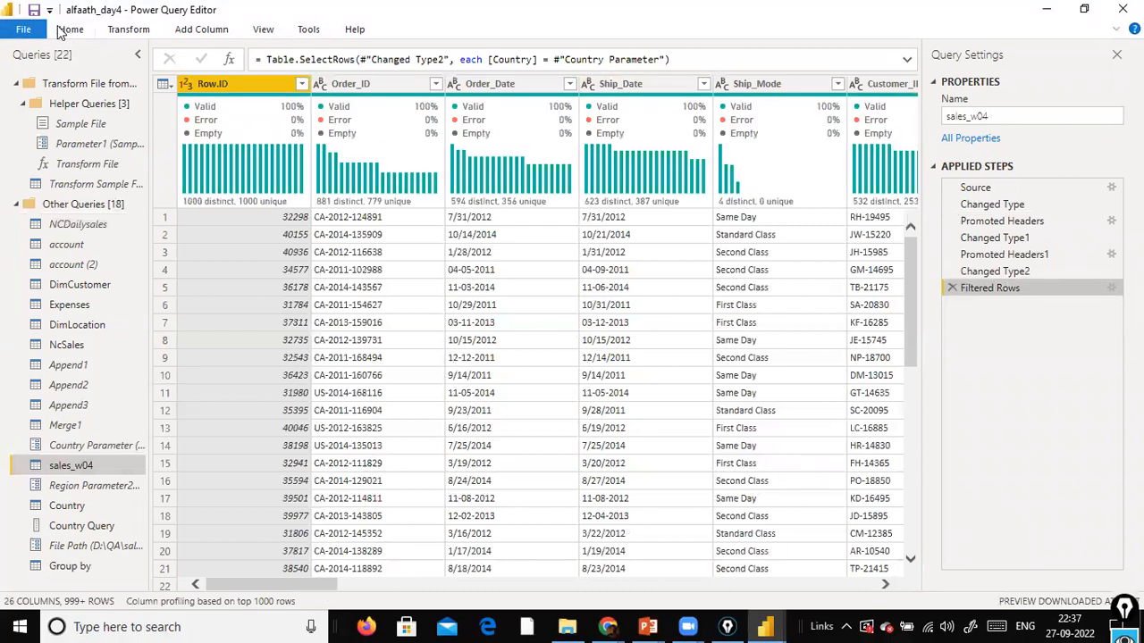
- Close Power Query Editor and apply the pending query changes to the report
{"action": "left_click", "coordinate": [41, 31]}
{"action": "key", "text": "Escape"}
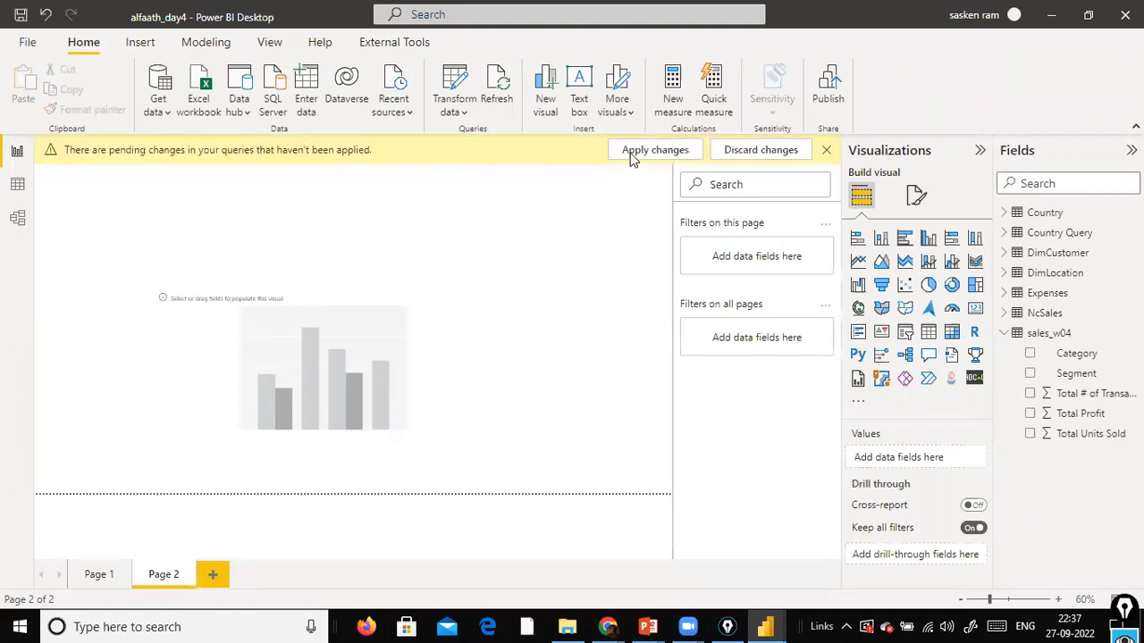
{"action": "left_click", "coordinate": [631, 154]}
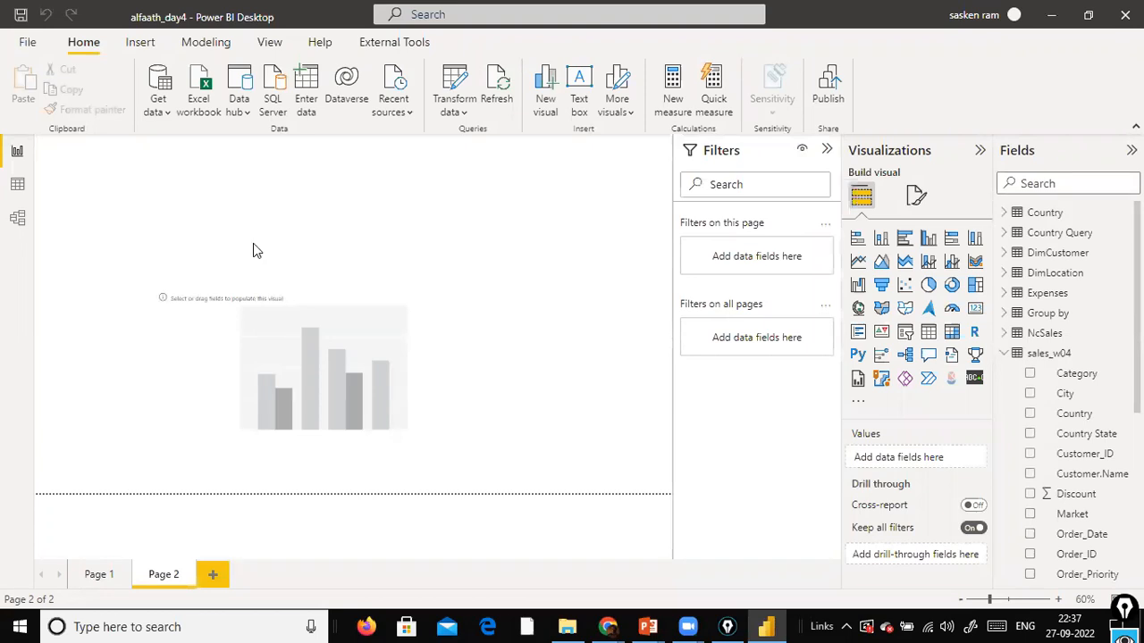
- Check the parameter settings again, including Region Parameter2, and accept them
{"action": "left_click", "coordinate": [454, 114]}
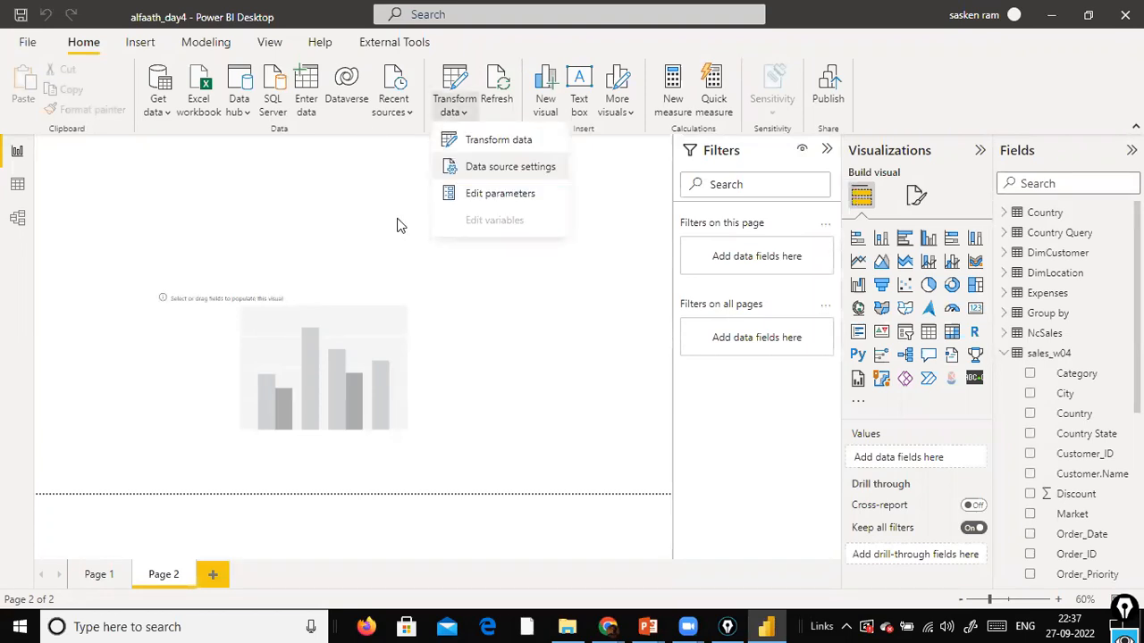
{"action": "left_click", "coordinate": [487, 193]}
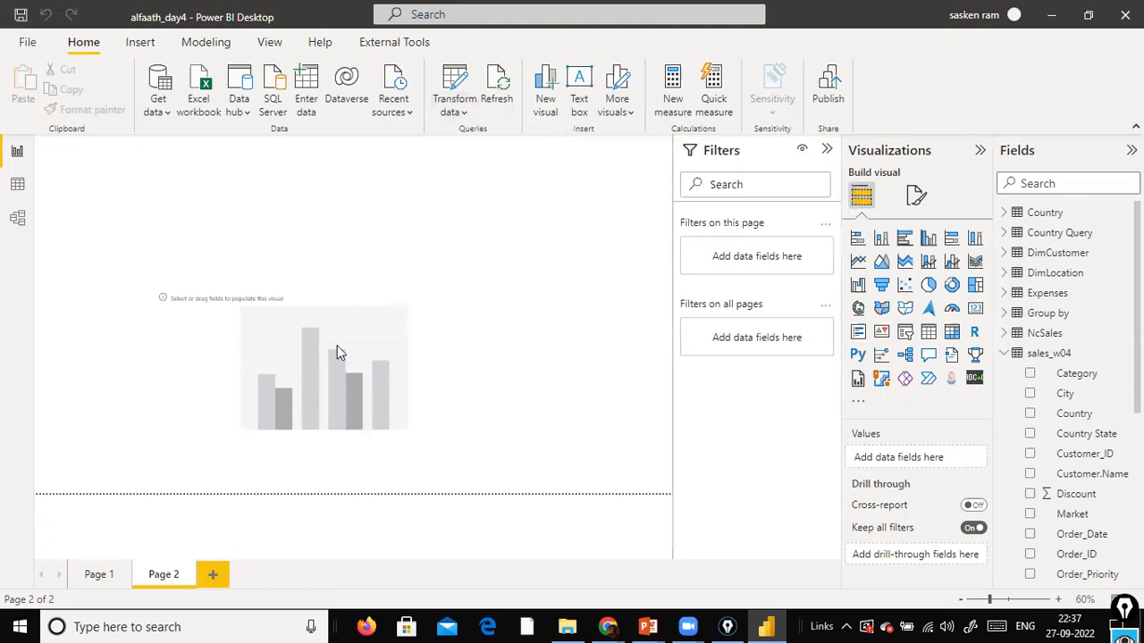
{"action": "left_click", "coordinate": [469, 375]}
{"action": "left_click", "coordinate": [565, 330]}
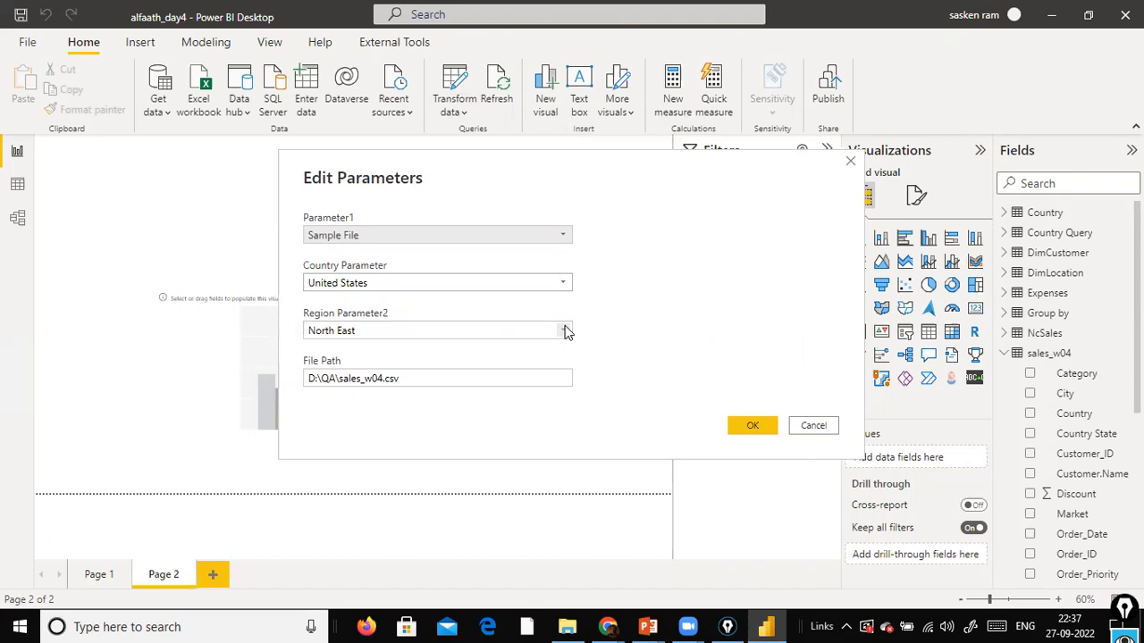
{"action": "left_click", "coordinate": [775, 429]}
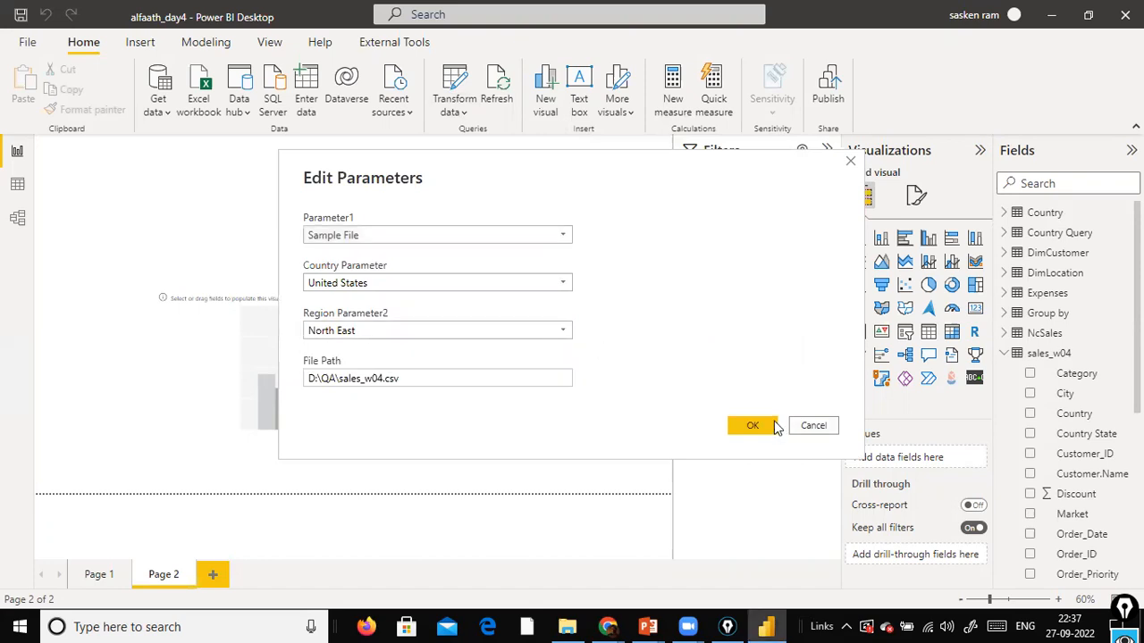
{"action": "left_click", "coordinate": [774, 427]}
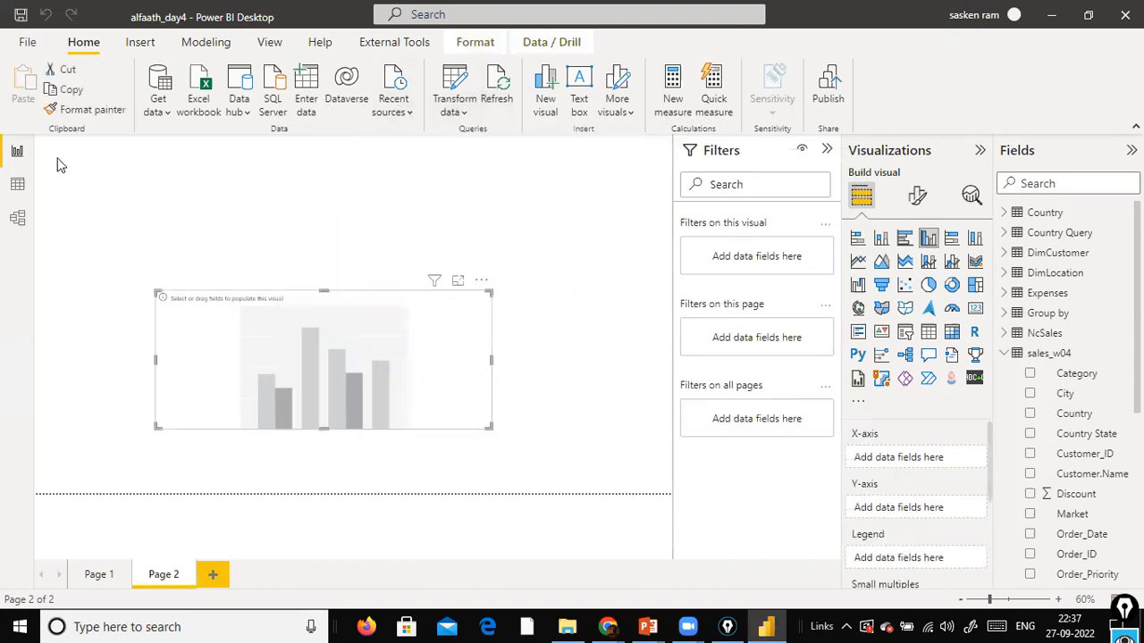
- In Power Query Editor, filter the NCDailysales query to rows where Country equals Country Parameter
{"action": "left_click", "coordinate": [463, 113]}
{"action": "left_click", "coordinate": [465, 141]}
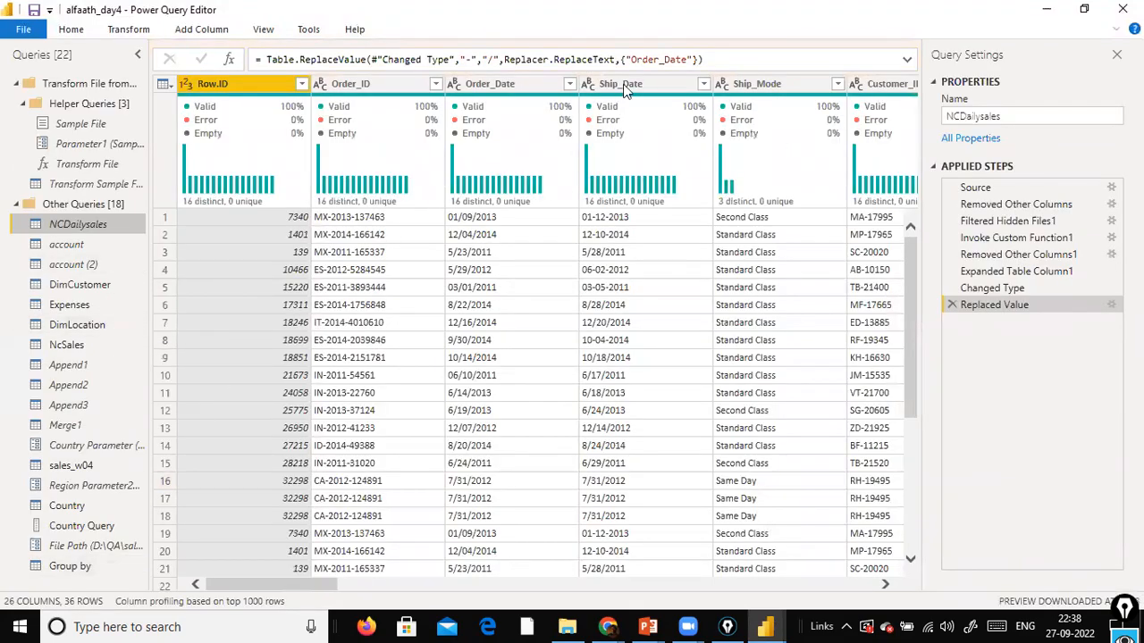
{"action": "left_click_drag", "start_coordinate": [372, 590], "coordinate": [556, 533]}
{"action": "left_click_drag", "start_coordinate": [437, 125], "coordinate": [333, 89]}
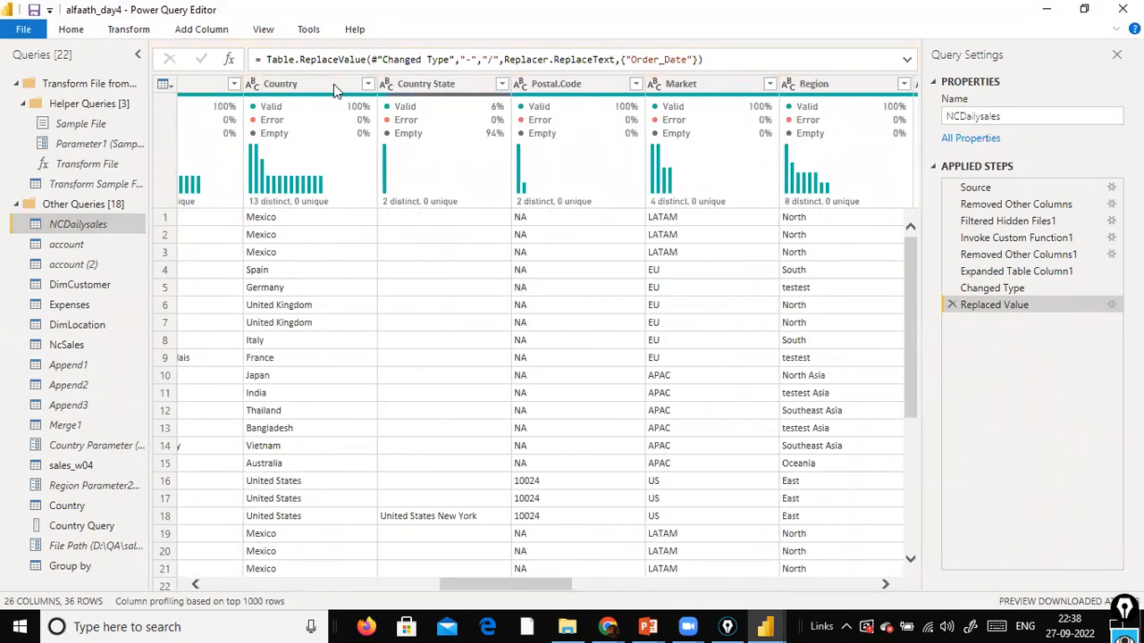
{"action": "right_click", "coordinate": [334, 84]}
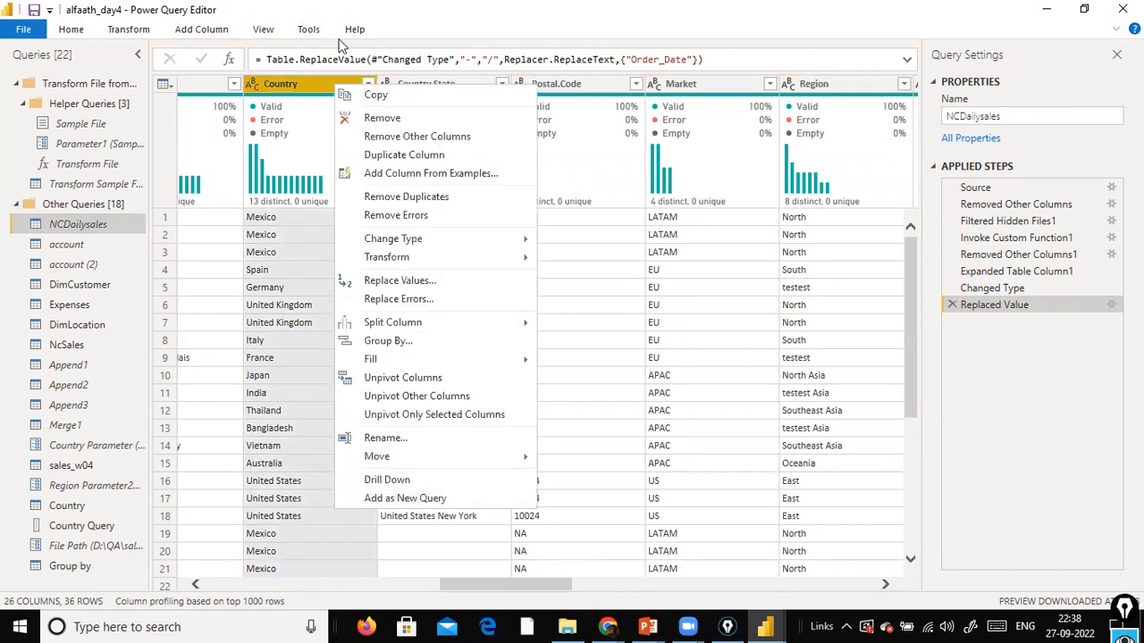
{"action": "left_click", "coordinate": [361, 79]}
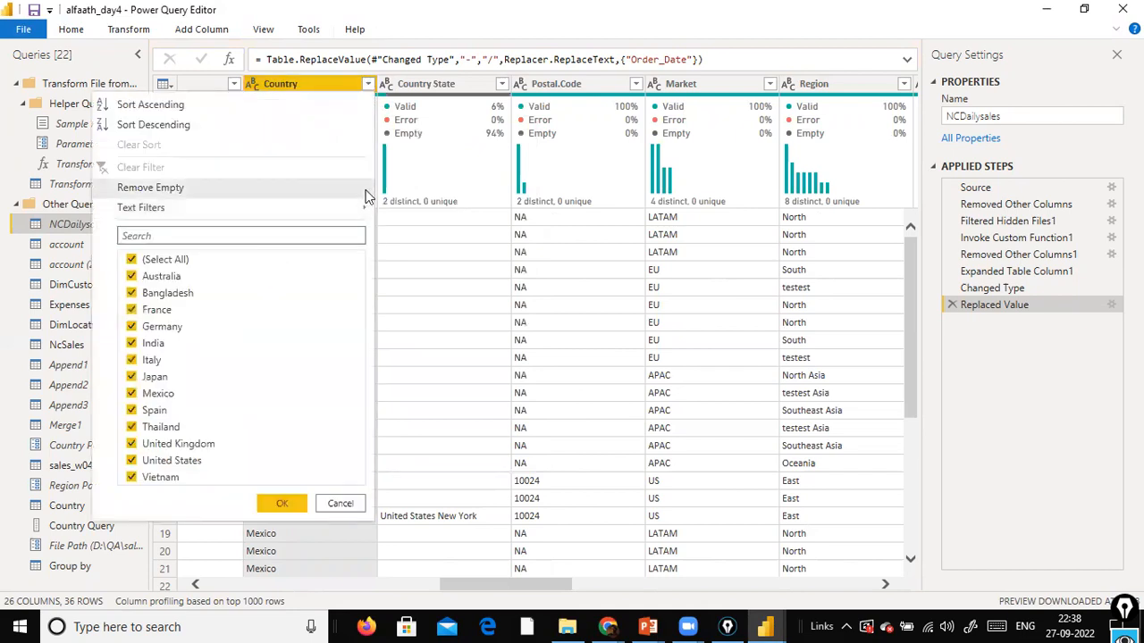
{"action": "key", "text": "Escape"}
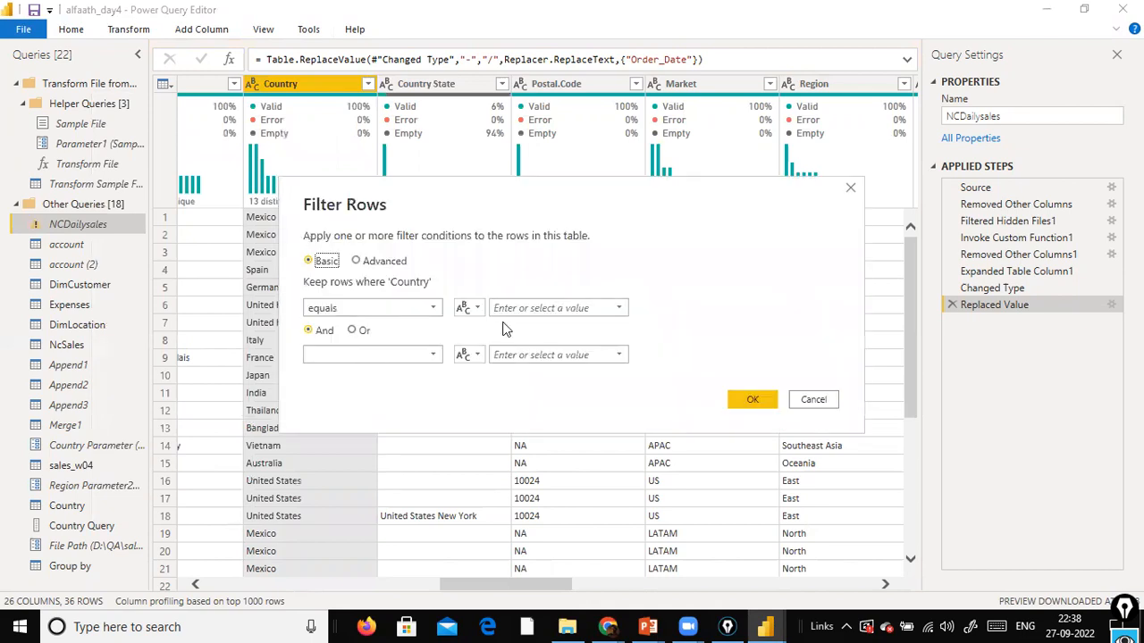
{"action": "left_click", "coordinate": [479, 308]}
{"action": "left_click", "coordinate": [514, 348]}
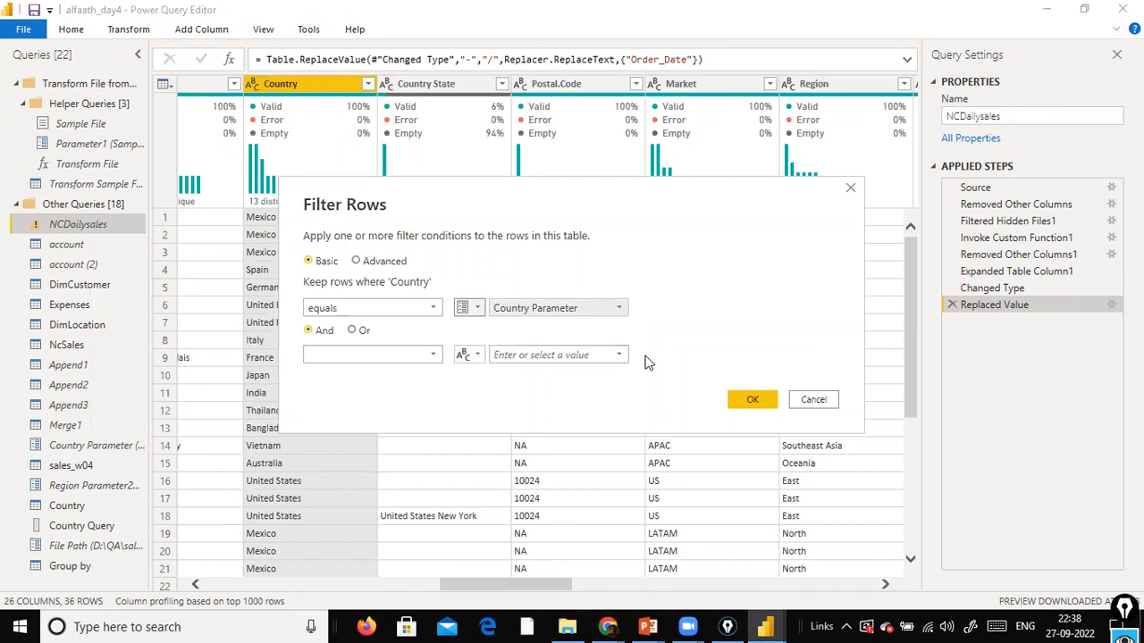
{"action": "left_click", "coordinate": [747, 401]}
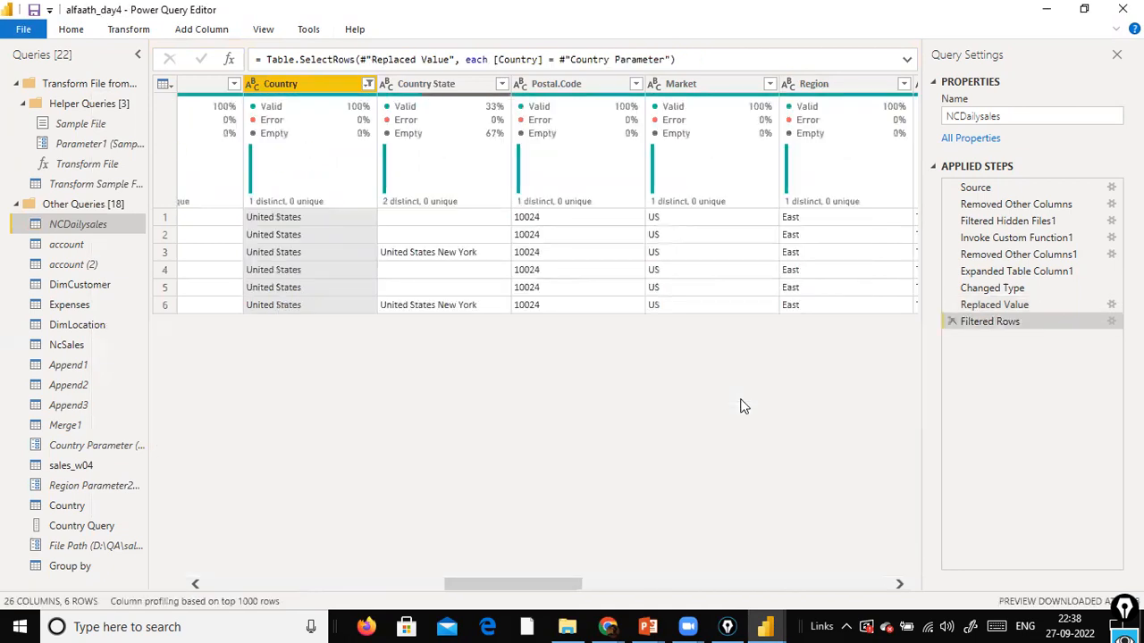
- Close Power Query Editor and apply the NCDailysales filter change to the report
{"action": "left_click", "coordinate": [24, 30]}
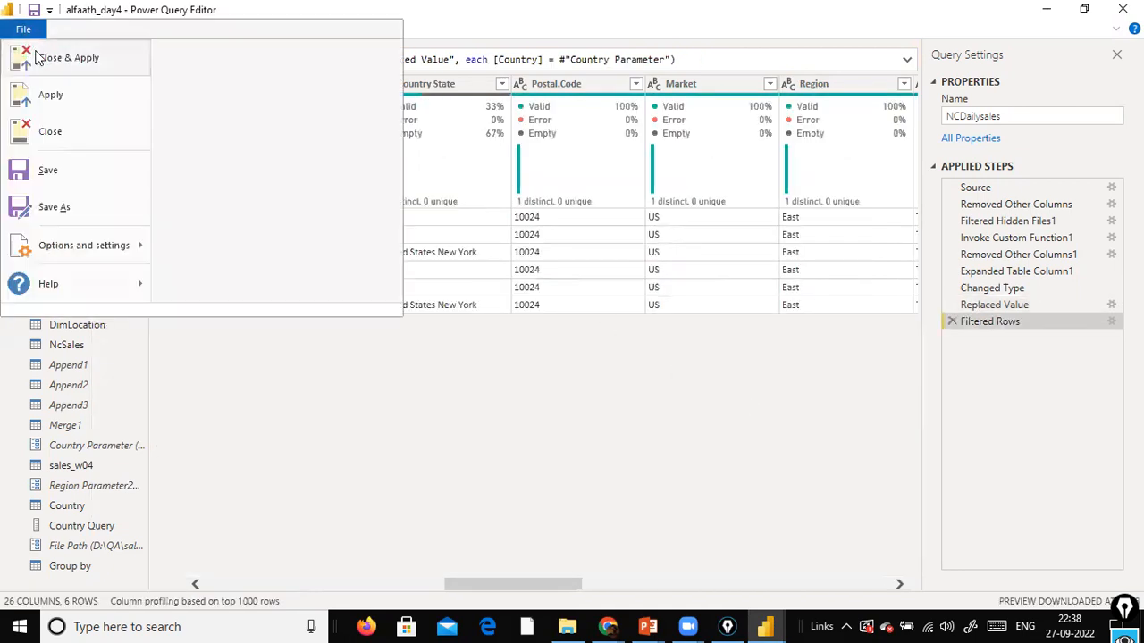
{"action": "left_click", "coordinate": [59, 72]}
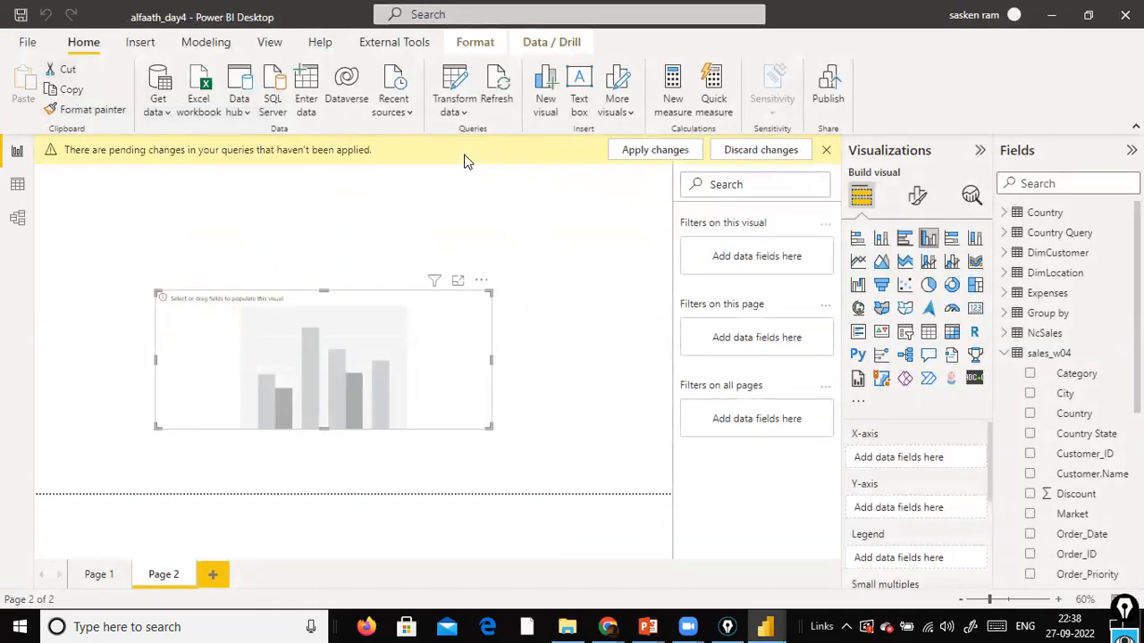
{"action": "left_click", "coordinate": [628, 157]}
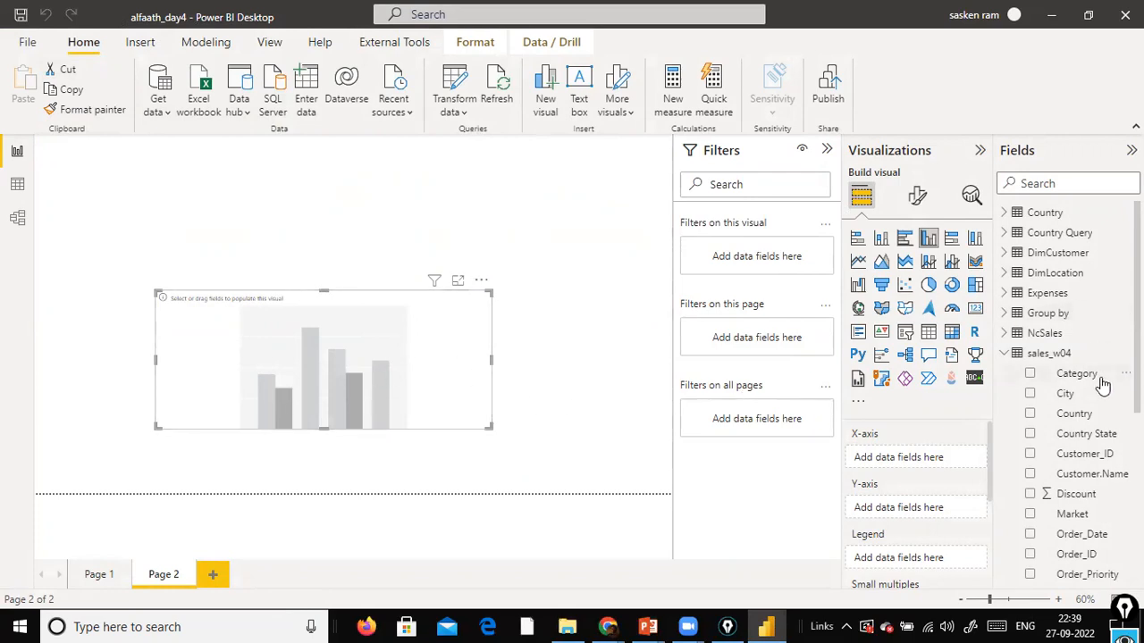
- Fill the empty column chart from sales_w04 with Category on the X-axis, Quantity on the Y-axis and Country as legend
{"action": "left_click_drag", "start_coordinate": [1089, 380], "coordinate": [276, 356]}
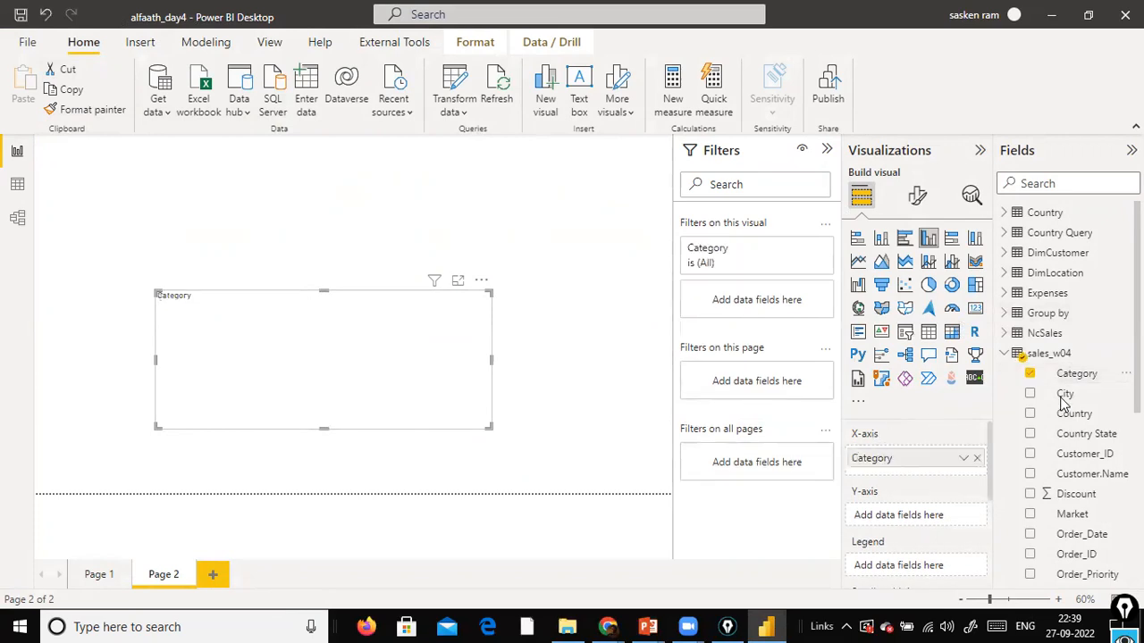
{"action": "left_click_drag", "start_coordinate": [1084, 422], "coordinate": [393, 327]}
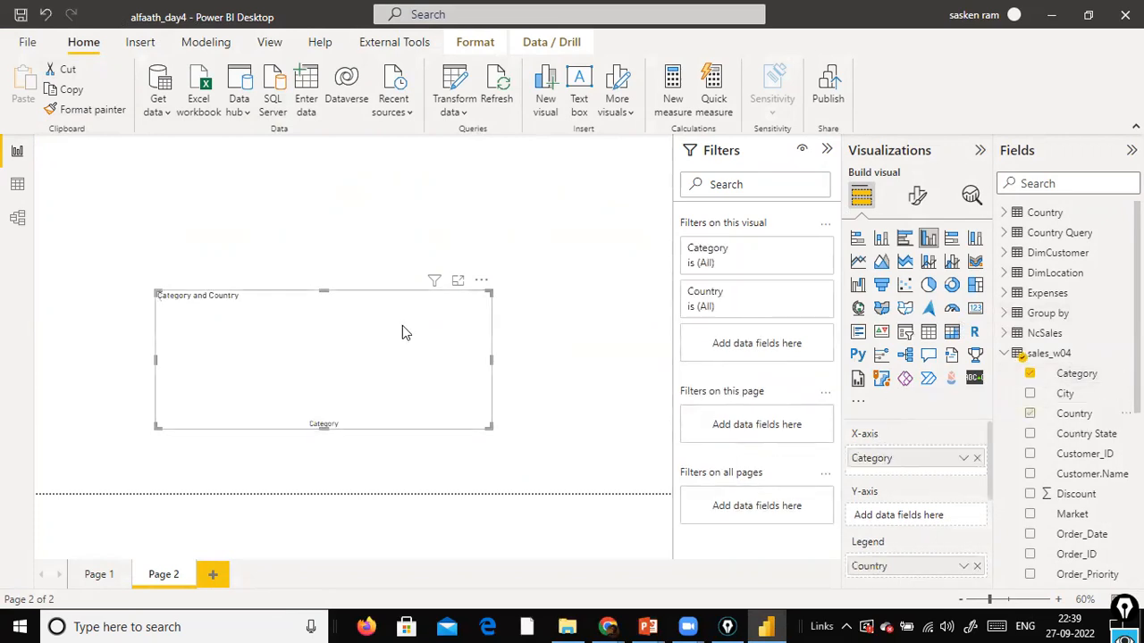
{"action": "scroll", "coordinate": [1103, 456], "scroll_direction": "down", "scroll_amount": 5}
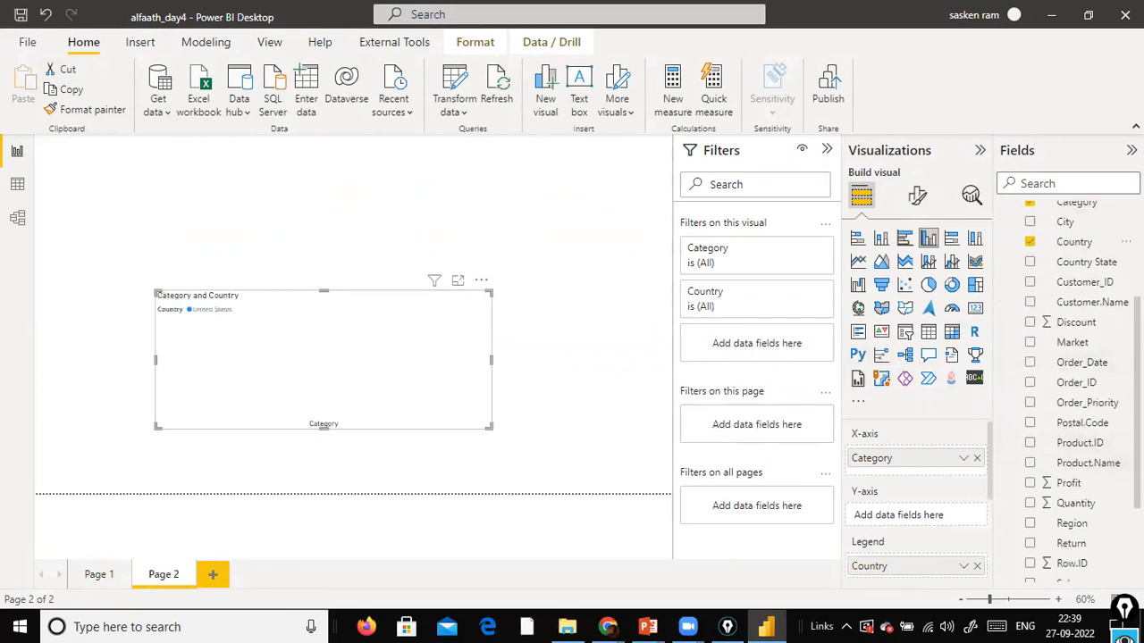
{"action": "left_click_drag", "start_coordinate": [1091, 392], "coordinate": [456, 345]}
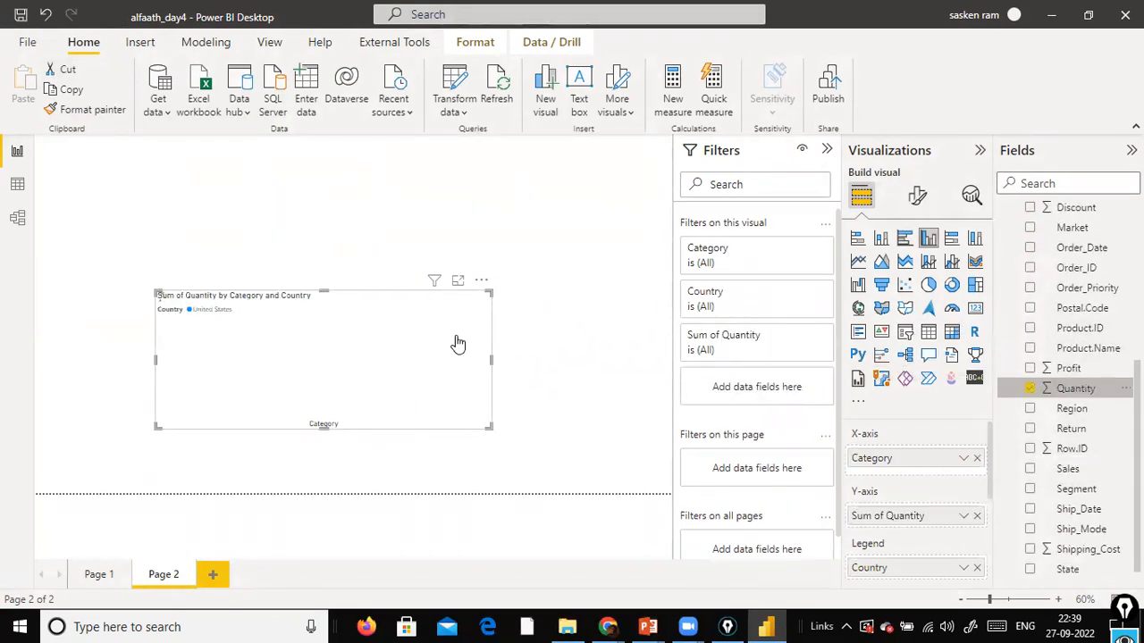
{"action": "left_click", "coordinate": [571, 315]}
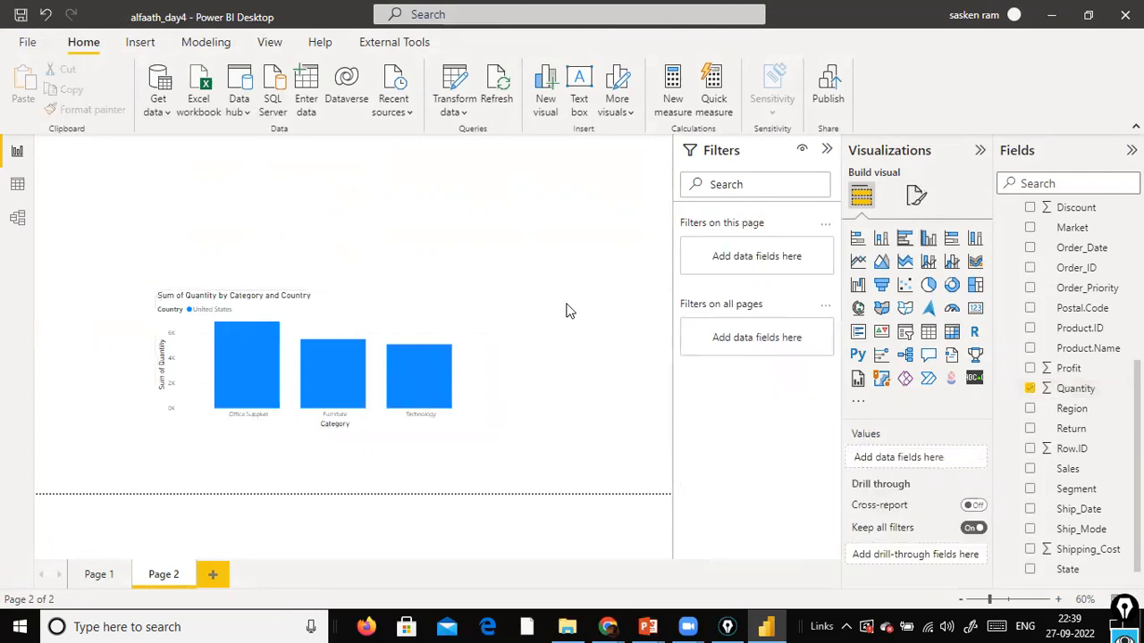
- Examine which fields the column chart uses for its X-axis, Y-axis and legend
{"action": "left_click", "coordinate": [382, 309]}
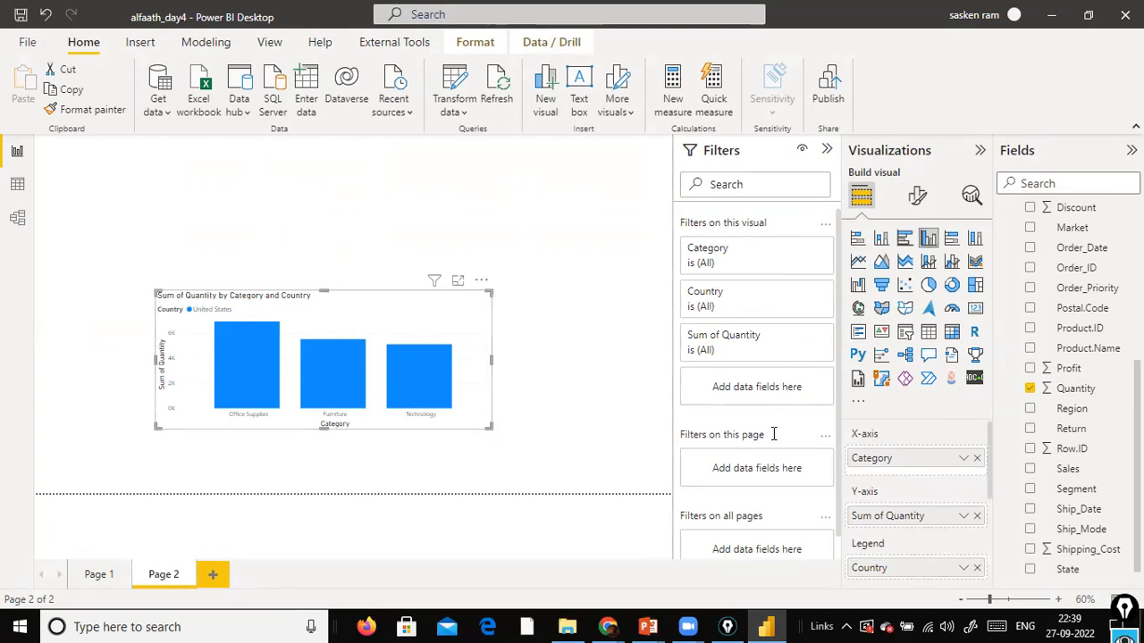
{"action": "scroll", "coordinate": [938, 501], "scroll_direction": "down", "scroll_amount": 2}
{"action": "scroll", "coordinate": [911, 470], "scroll_direction": "up", "scroll_amount": 2}
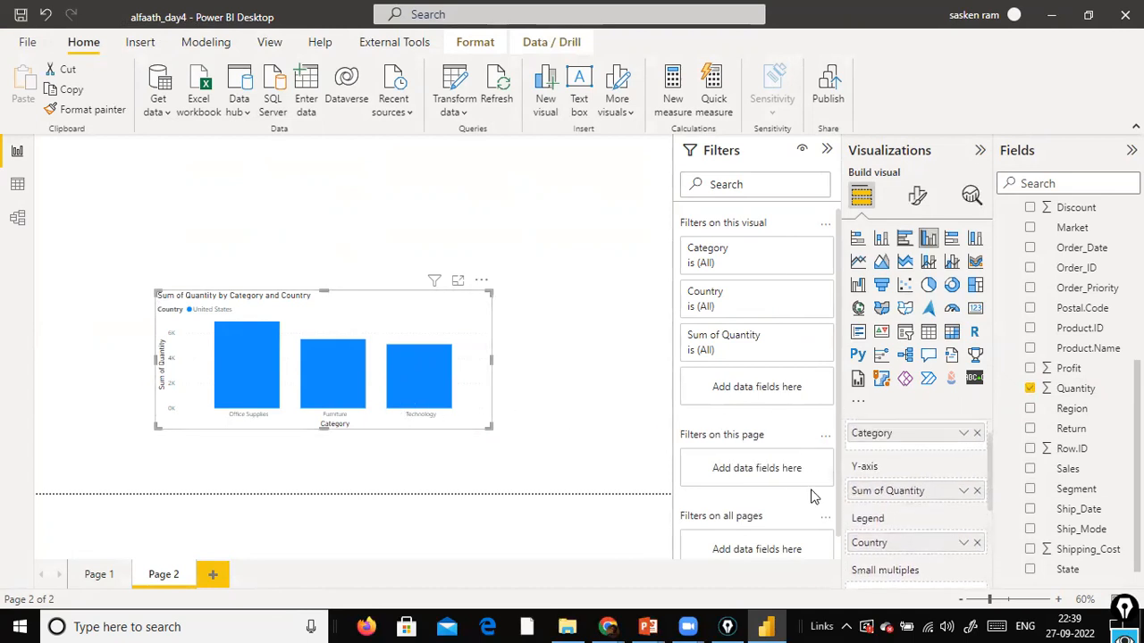
{"action": "scroll", "coordinate": [843, 459], "scroll_direction": "up", "scroll_amount": 1}
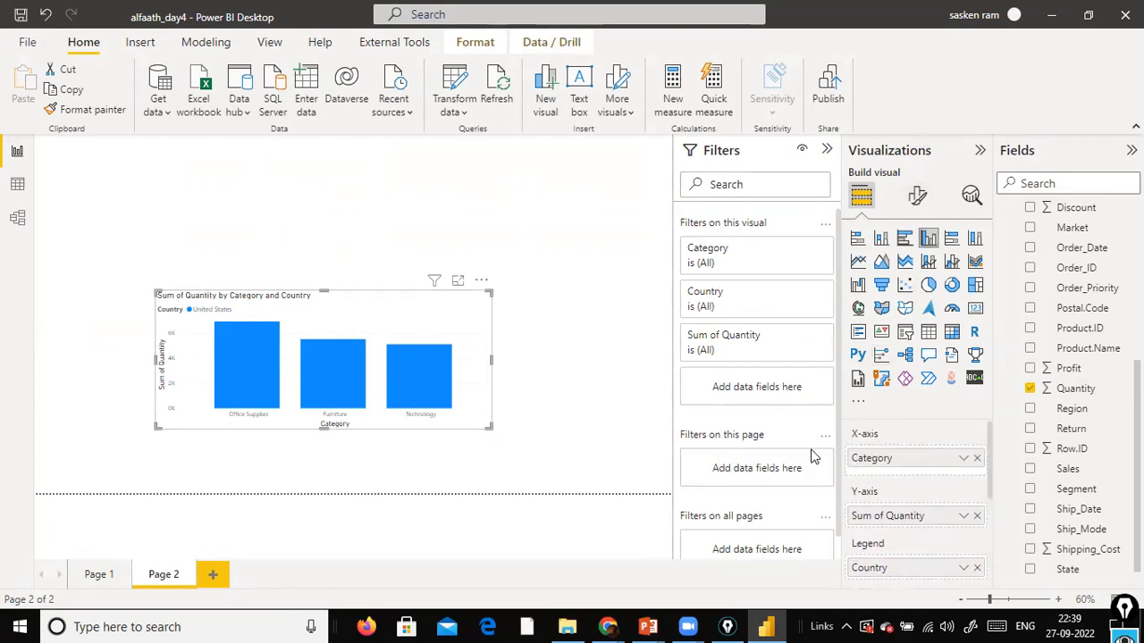
{"action": "mouse_move", "coordinate": [847, 411]}
{"action": "left_mouse_down"}
{"action": "mouse_move", "coordinate": [851, 597]}
{"action": "mouse_move", "coordinate": [1003, 587]}
{"action": "left_mouse_up"}
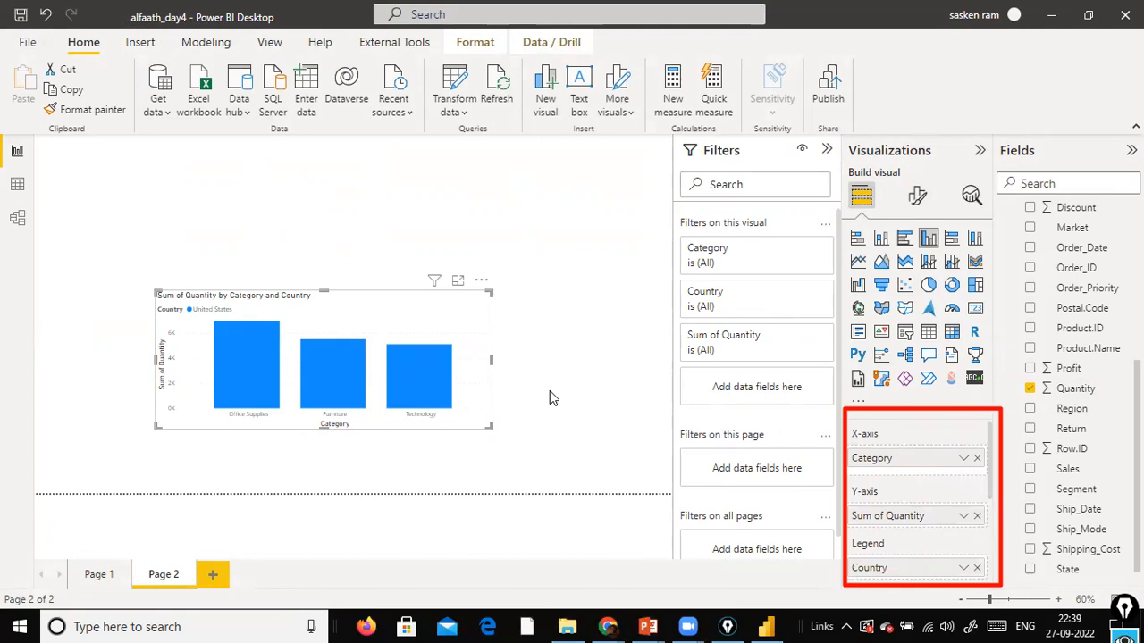
{"action": "left_click", "coordinate": [441, 200]}
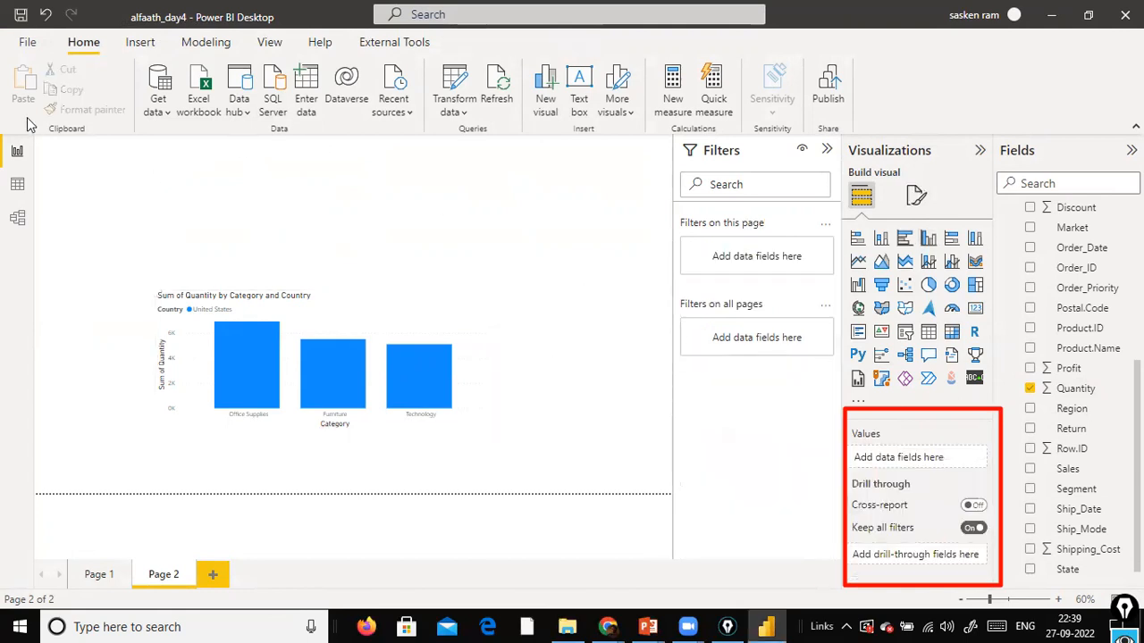
- Save the report and publish it to the dev_order workspace
{"action": "left_click", "coordinate": [19, 16]}
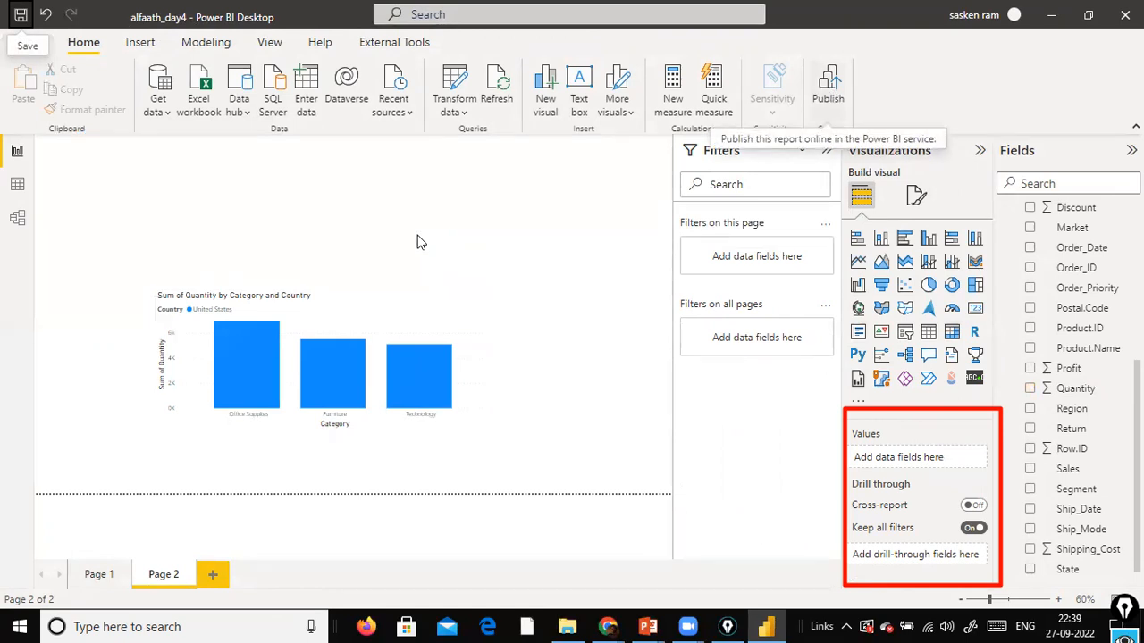
{"action": "left_click", "coordinate": [828, 94]}
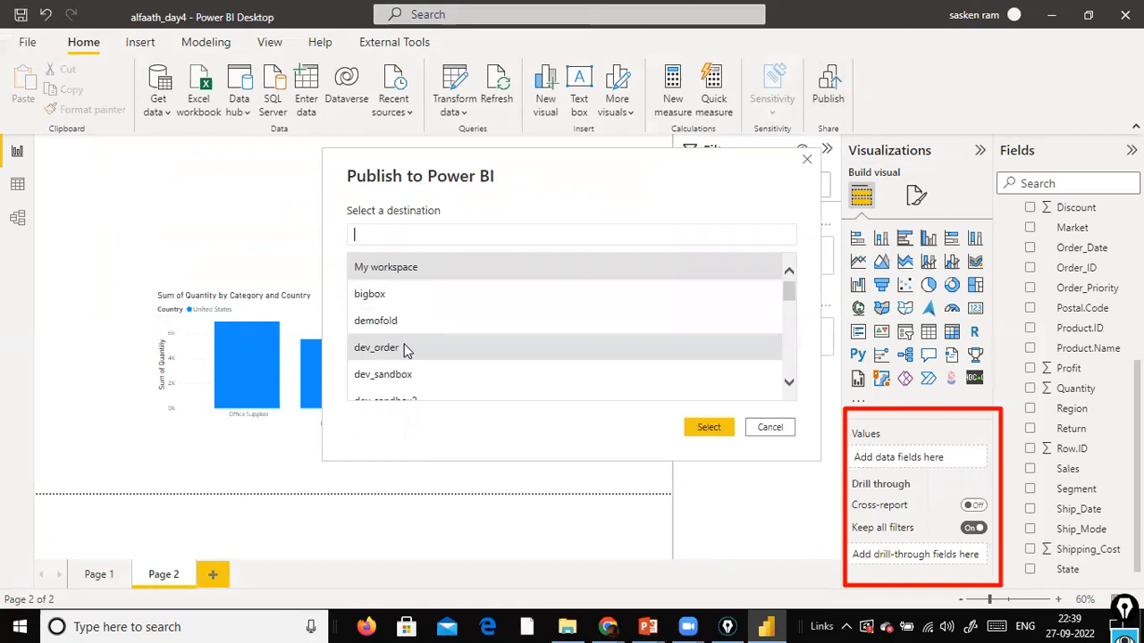
{"action": "key", "text": "Escape"}
{"action": "key", "text": "ctrl+s"}
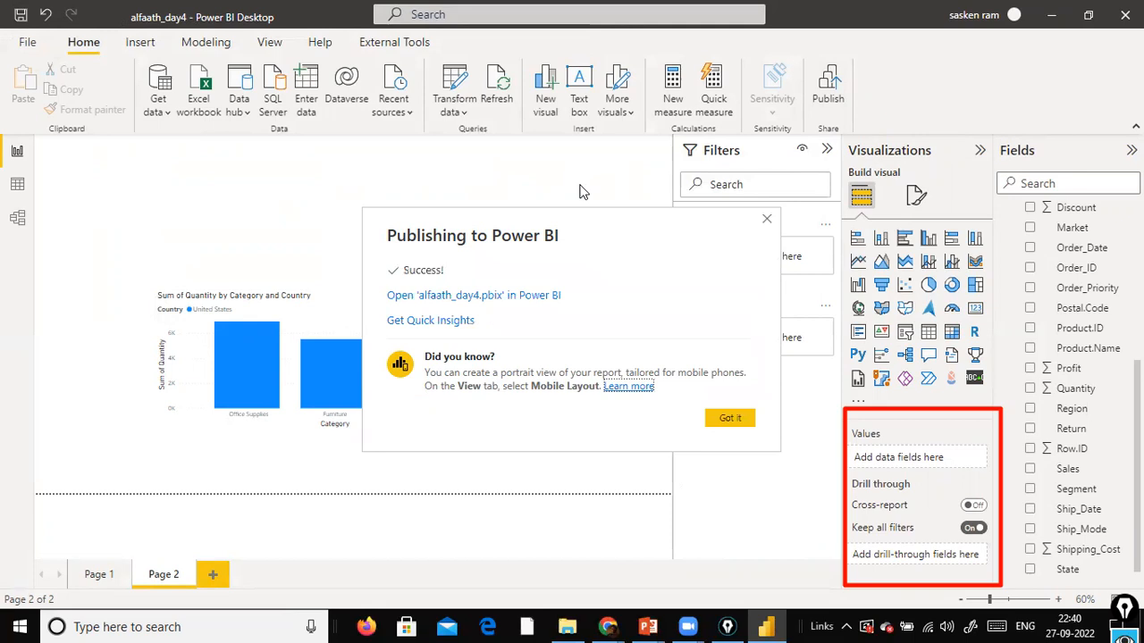
{"action": "left_click", "coordinate": [729, 419]}
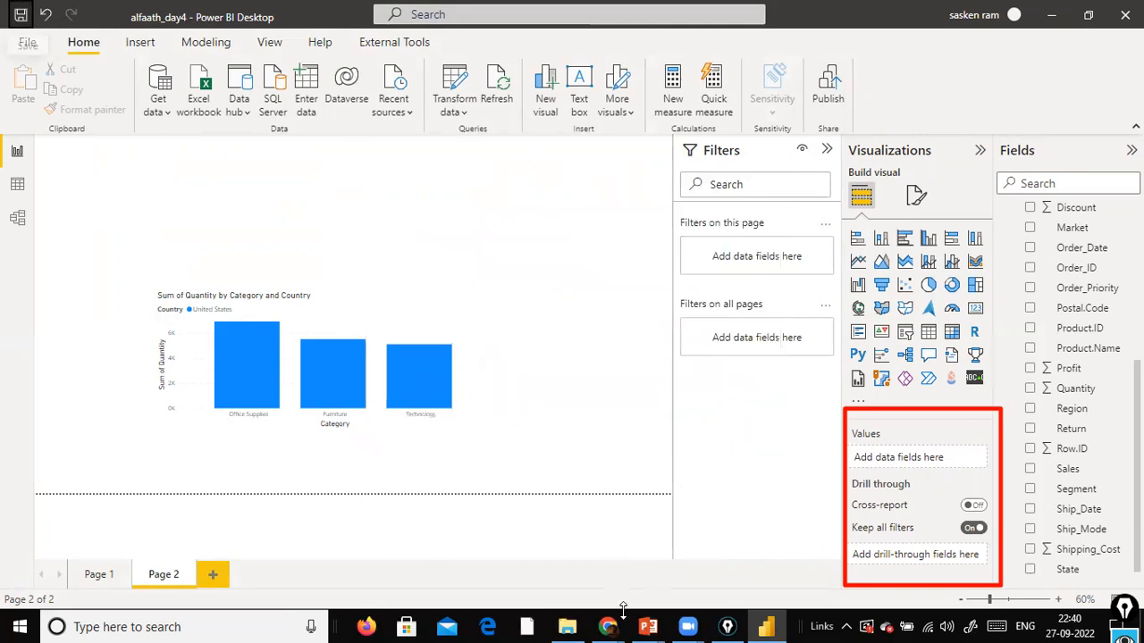
- Switch to Chrome, go to app.powerbi.com and open the dev_order workspace
{"action": "mouse_move", "coordinate": [615, 626]}
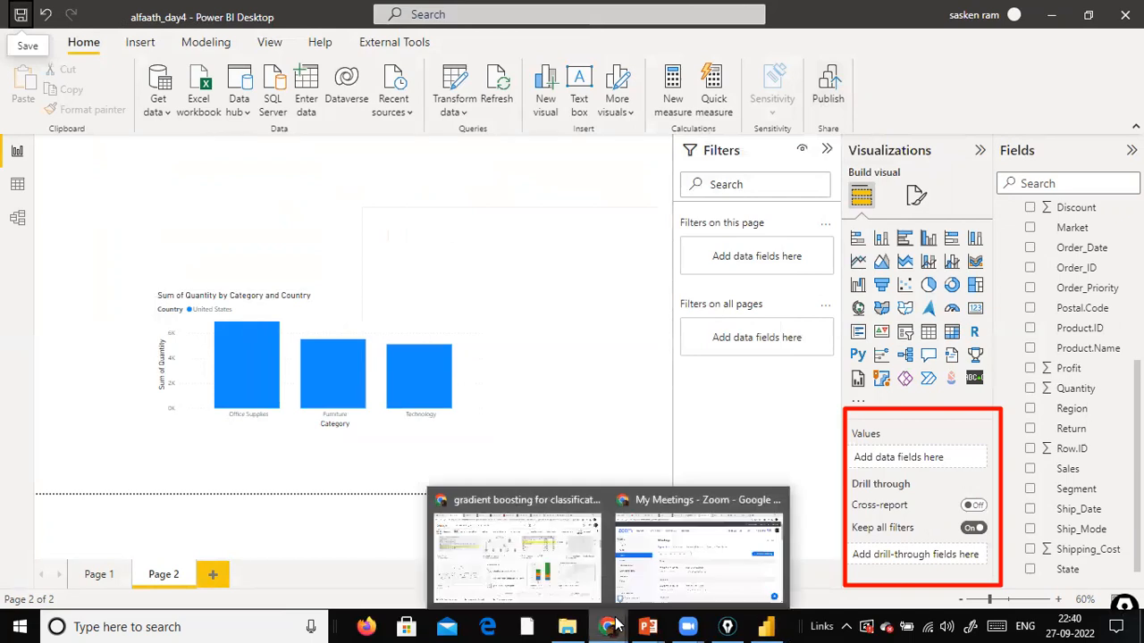
{"action": "left_click", "coordinate": [651, 502]}
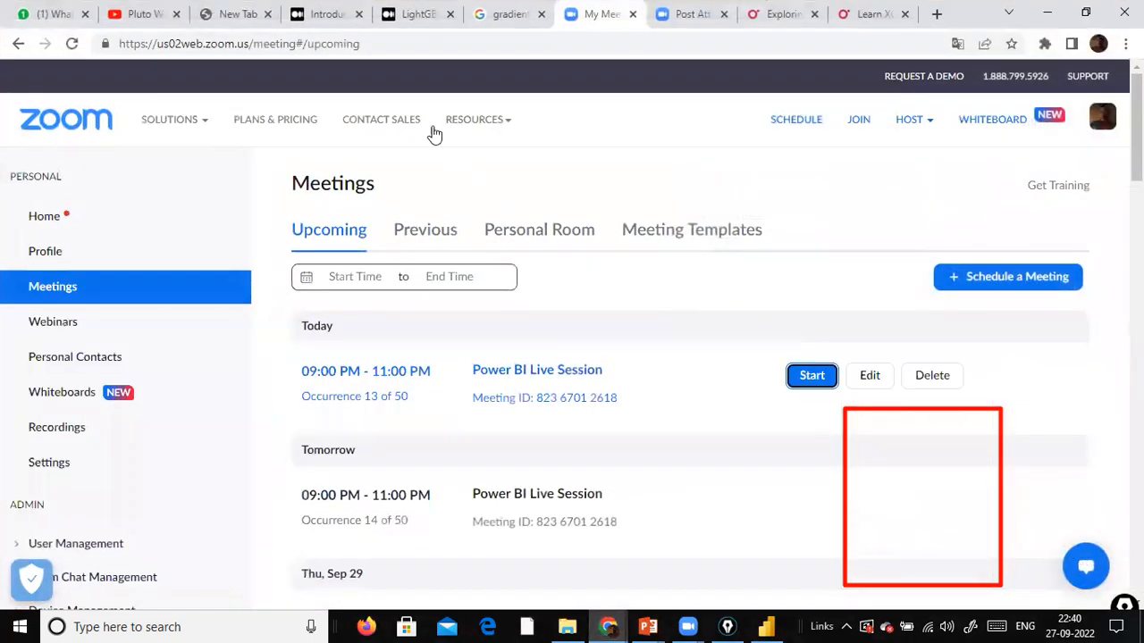
{"action": "left_click", "coordinate": [427, 40]}
{"action": "type", "text": "app"}
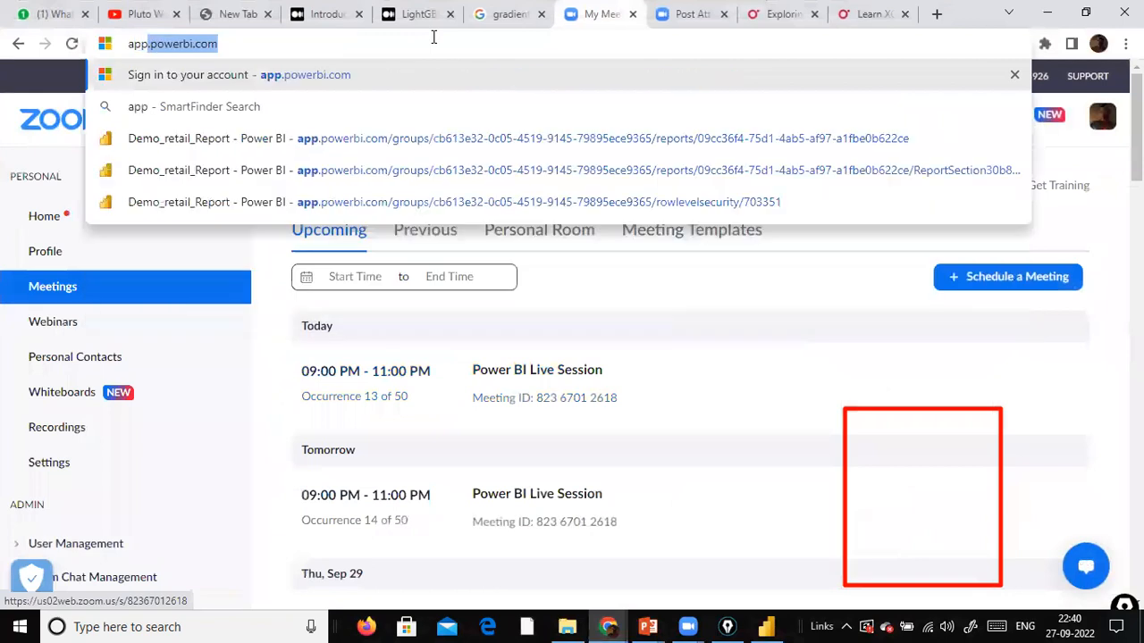
{"action": "key", "text": "Return"}
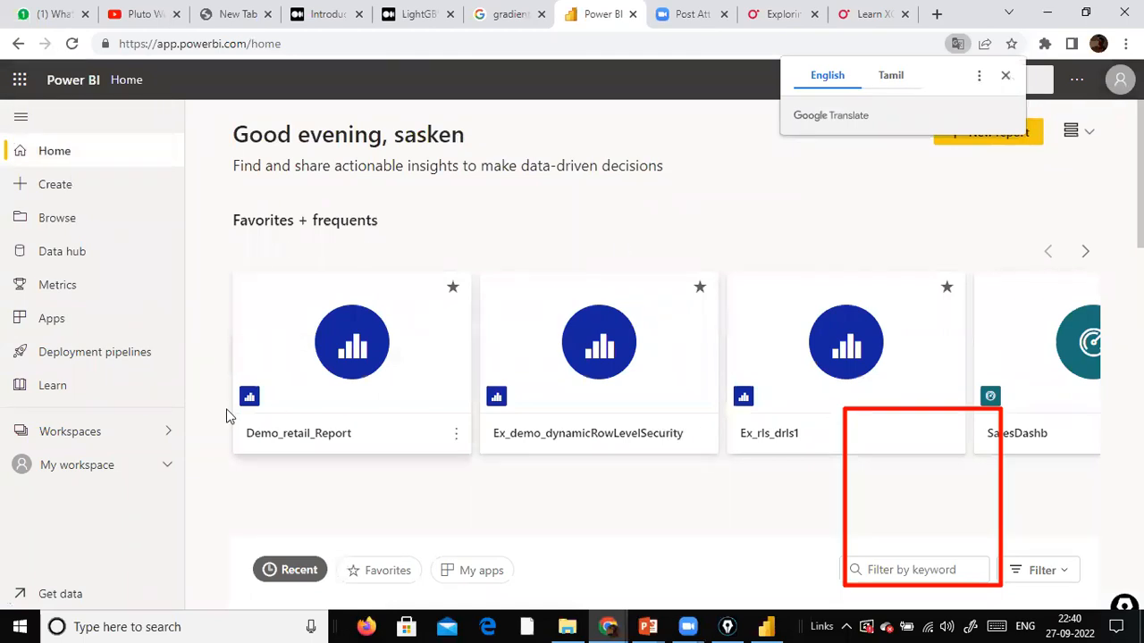
{"action": "left_click", "coordinate": [49, 438]}
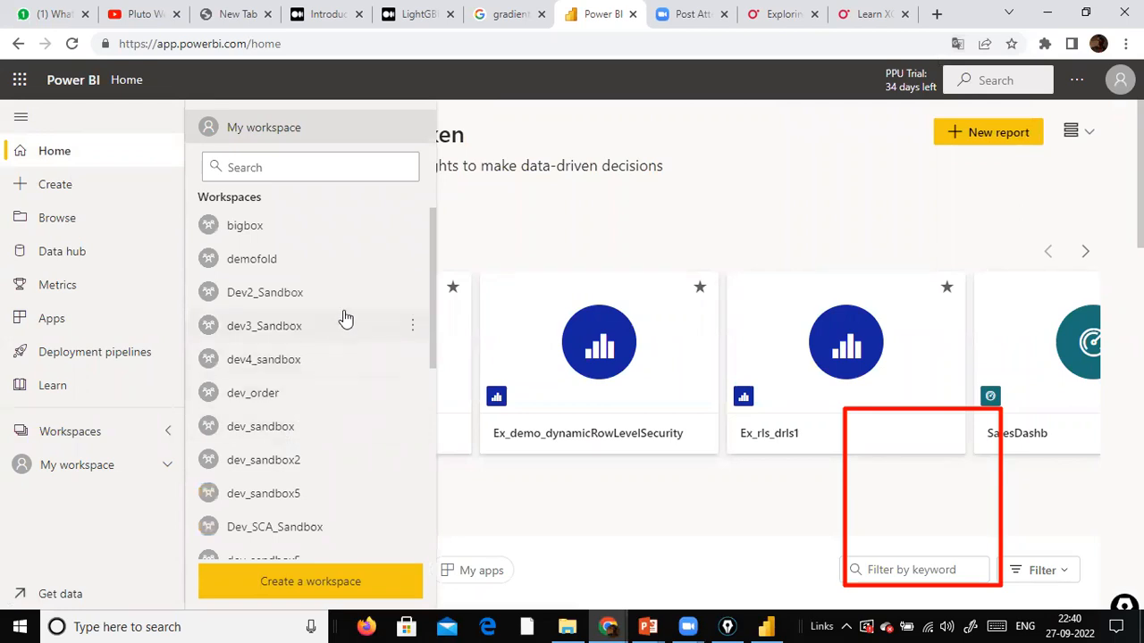
{"action": "left_click", "coordinate": [304, 397]}
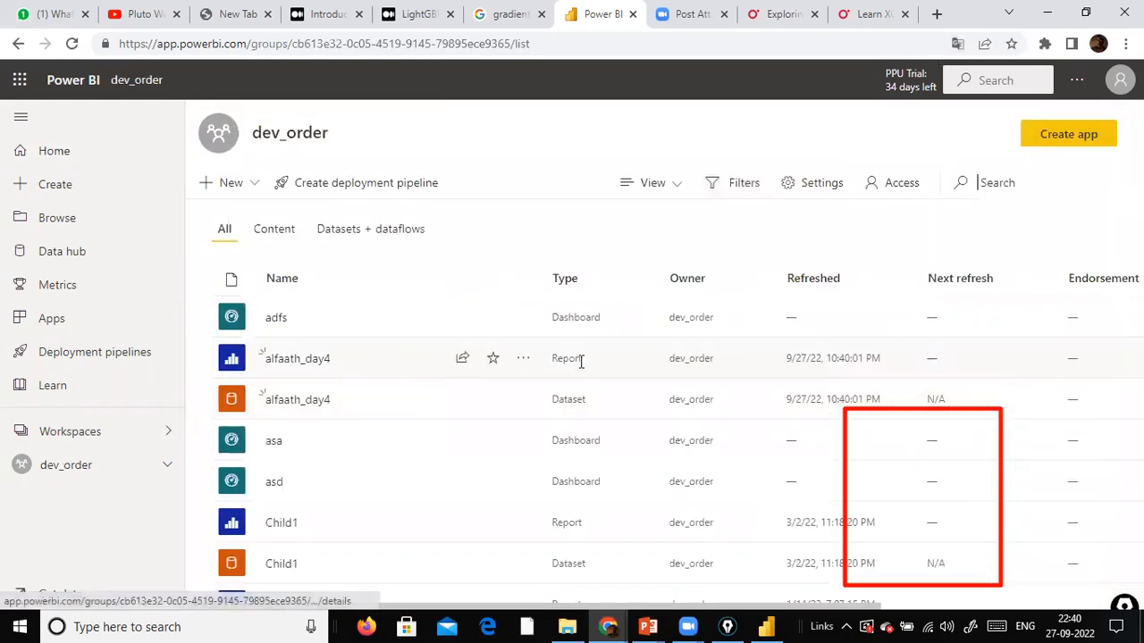
- Open the published alfaath_day4 report from the workspace and highlight the Furniture column in its Page 2 chart
{"action": "key", "text": "alt+Tab"}
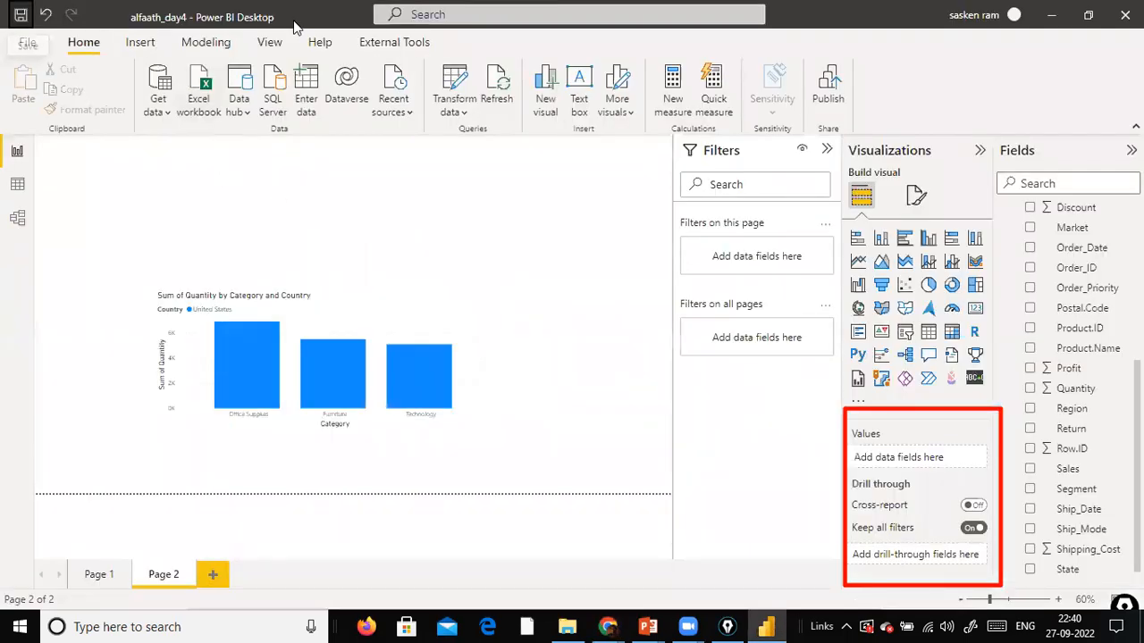
{"action": "key", "text": "alt+Tab"}
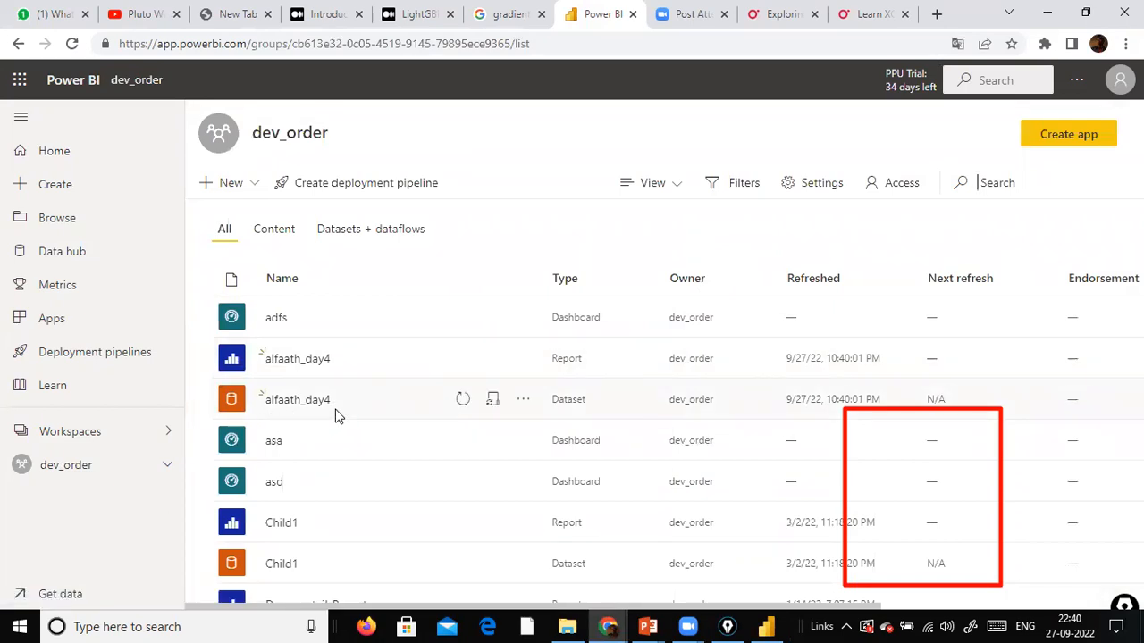
{"action": "left_click", "coordinate": [324, 365]}
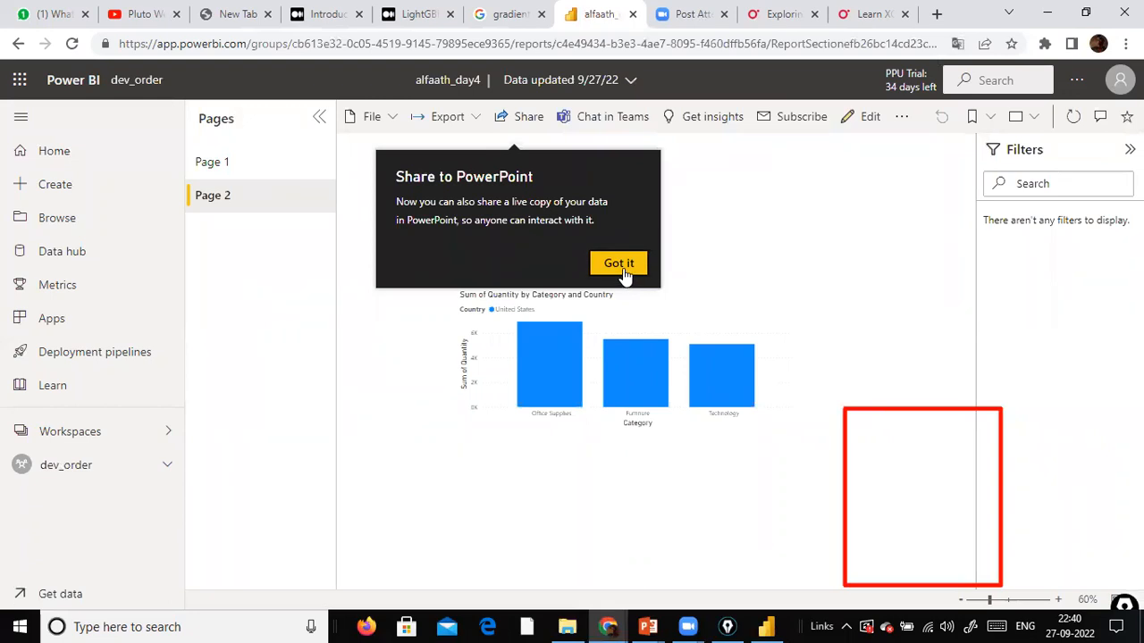
{"action": "left_click", "coordinate": [620, 268]}
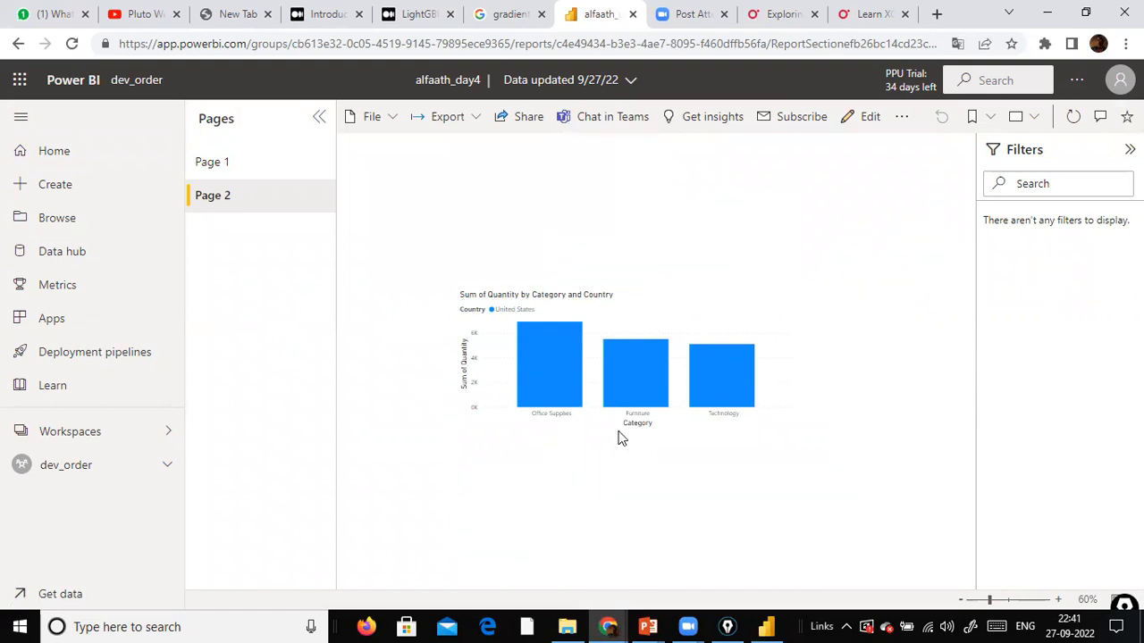
{"action": "left_click", "coordinate": [643, 393]}
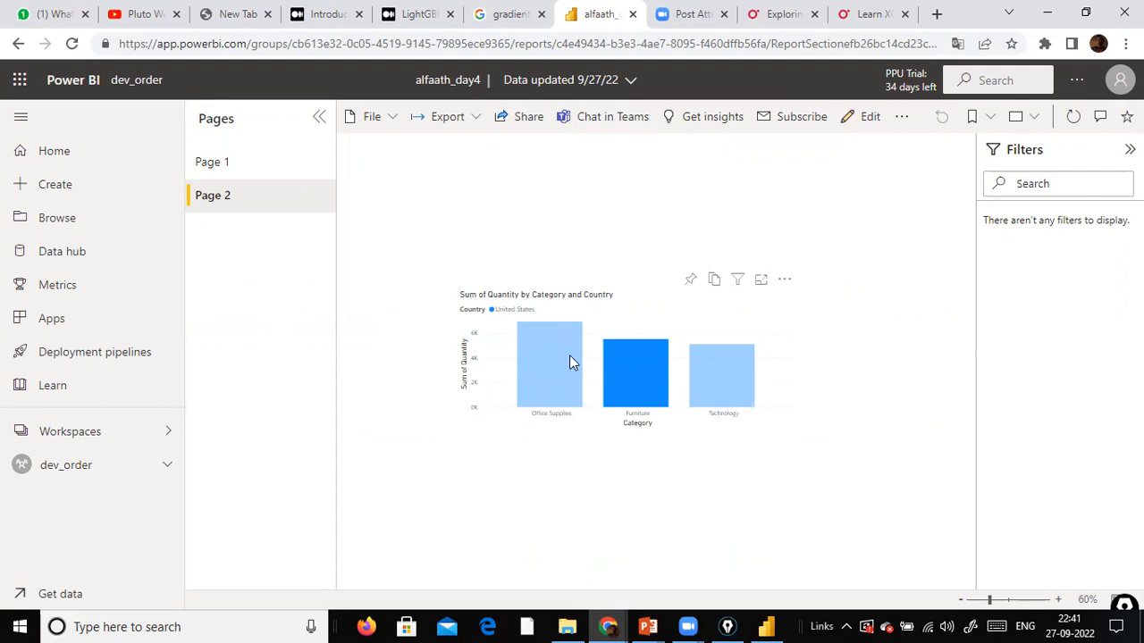
- Clear the chart's column highlight and return to the content list of the dev_order workspace
{"action": "left_click", "coordinate": [847, 360]}
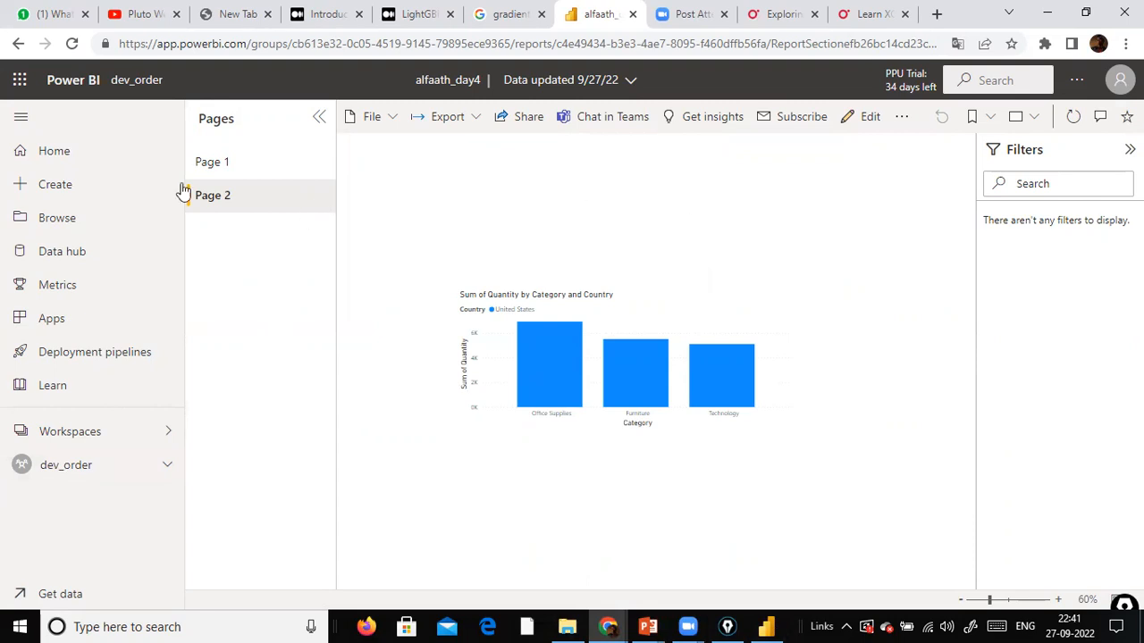
{"action": "left_click", "coordinate": [62, 183]}
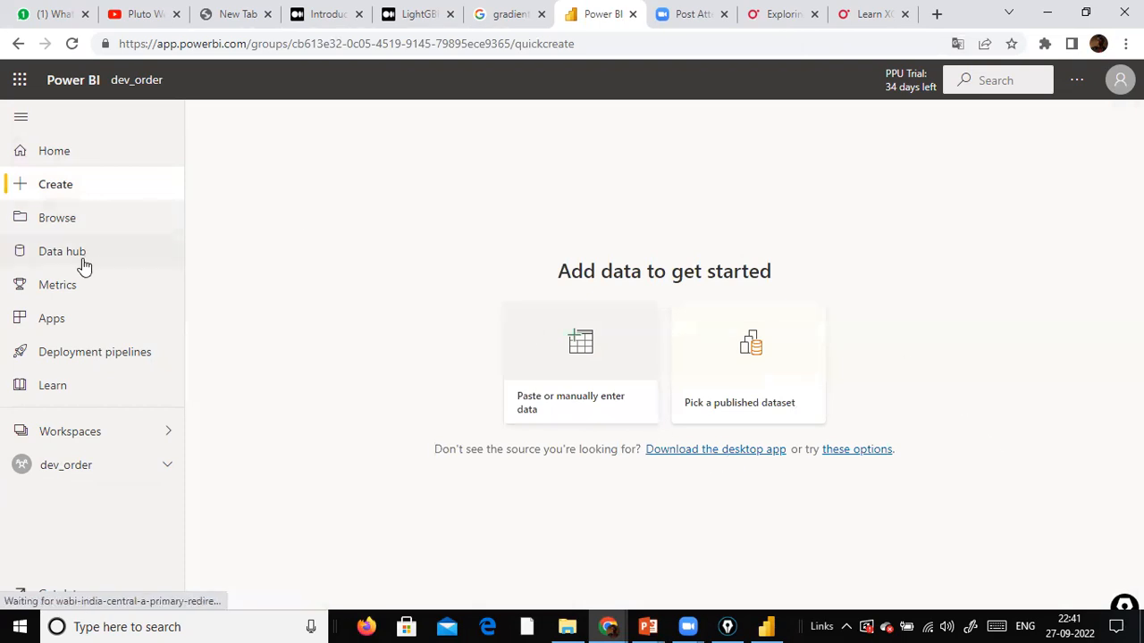
{"action": "left_click", "coordinate": [68, 431]}
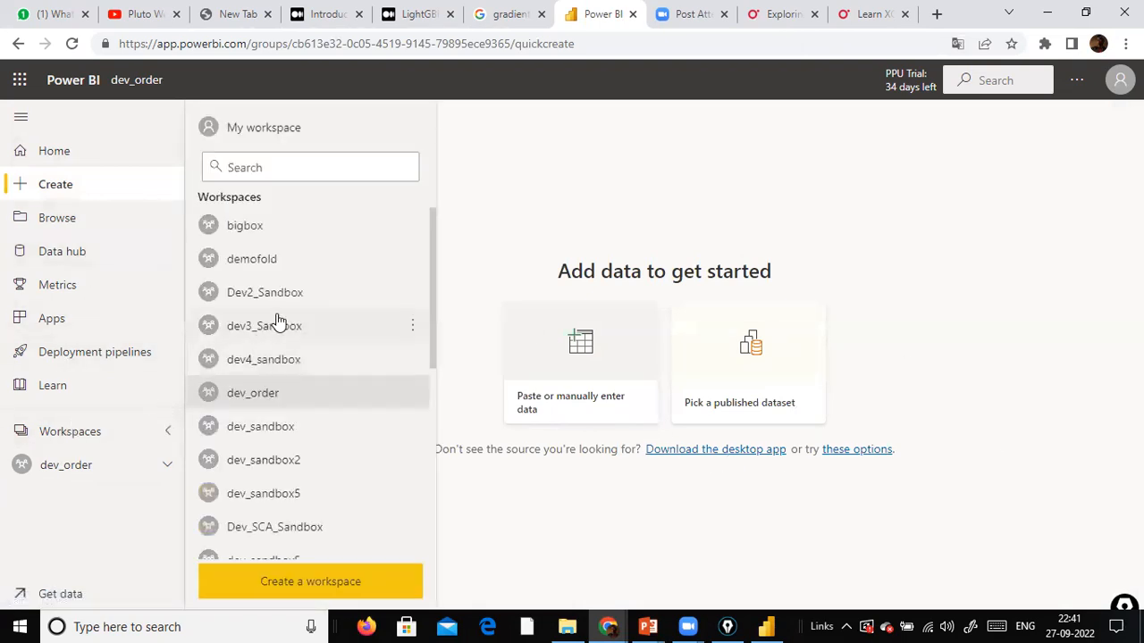
{"action": "left_click", "coordinate": [304, 409]}
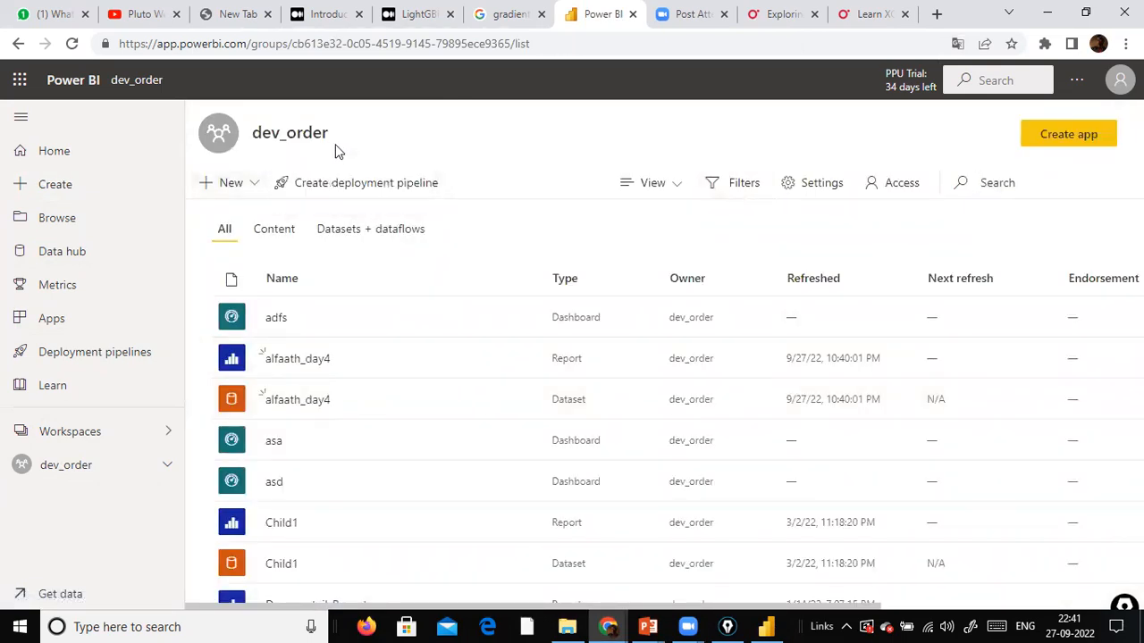
- Start a new dataflow in the dev_order workspace, defining new tables from a Text/CSV source
{"action": "left_click", "coordinate": [251, 188]}
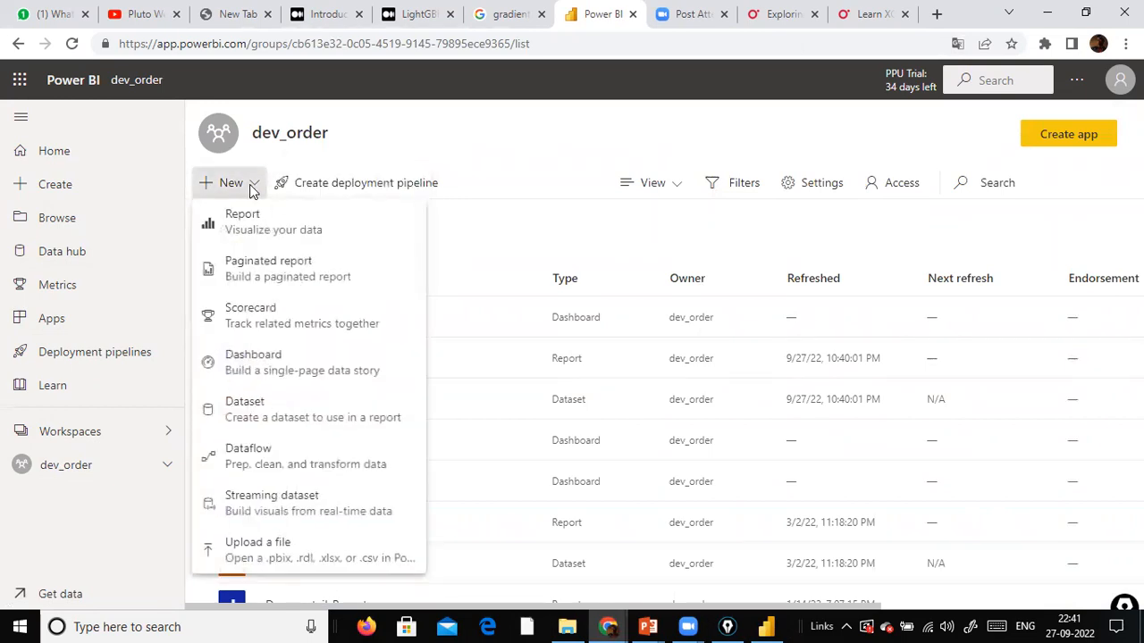
{"action": "left_click", "coordinate": [277, 470]}
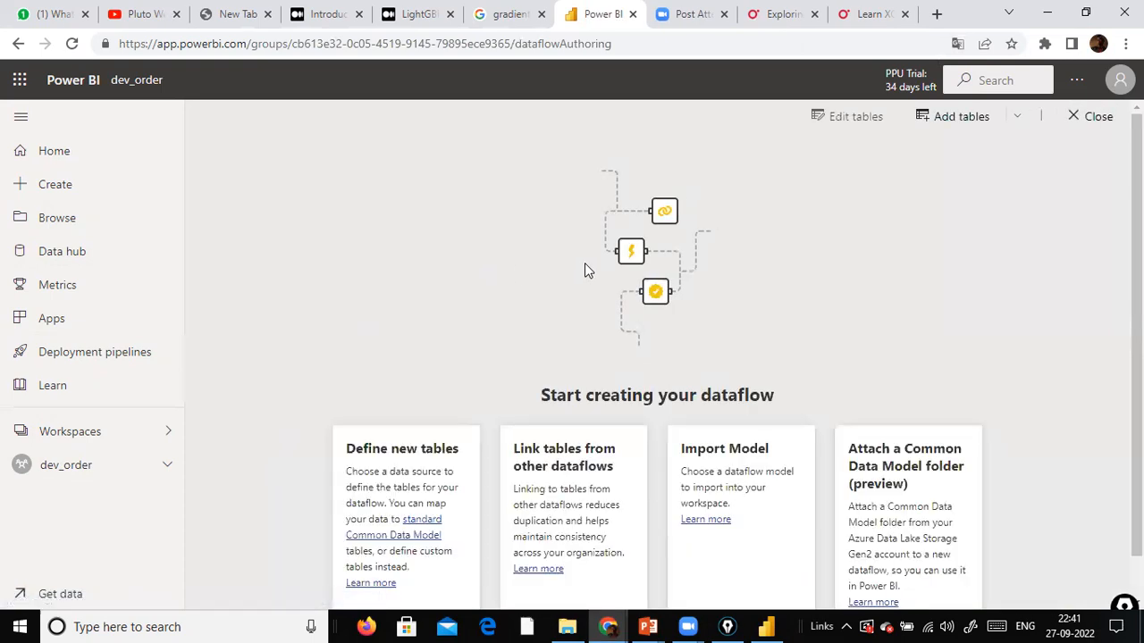
{"action": "scroll", "coordinate": [597, 337], "scroll_direction": "down", "scroll_amount": 2}
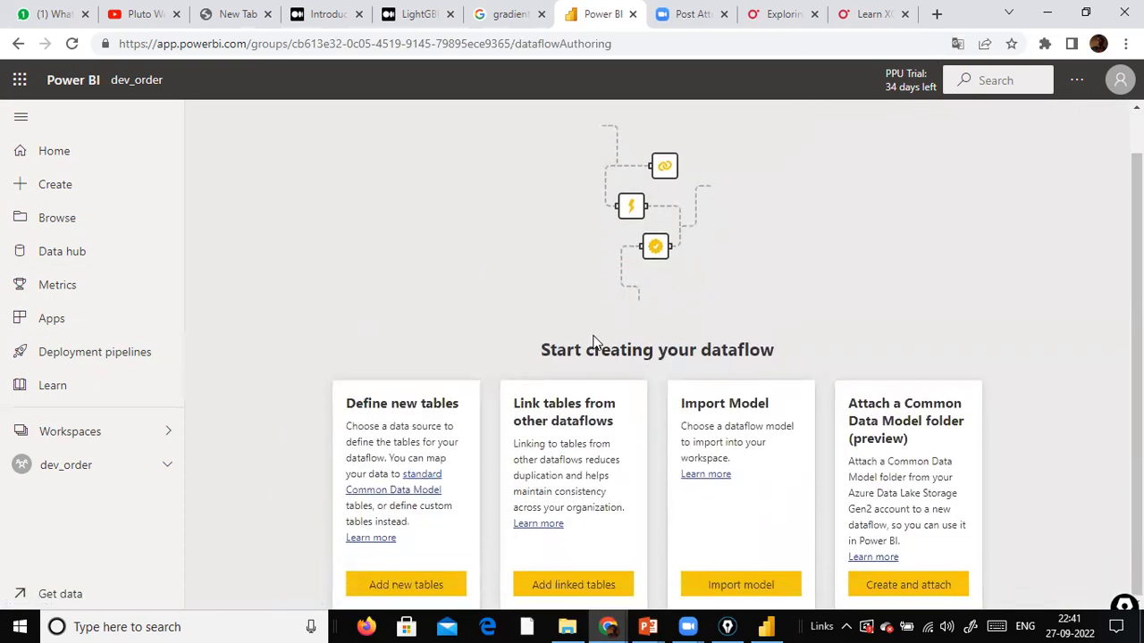
{"action": "left_click", "coordinate": [417, 587]}
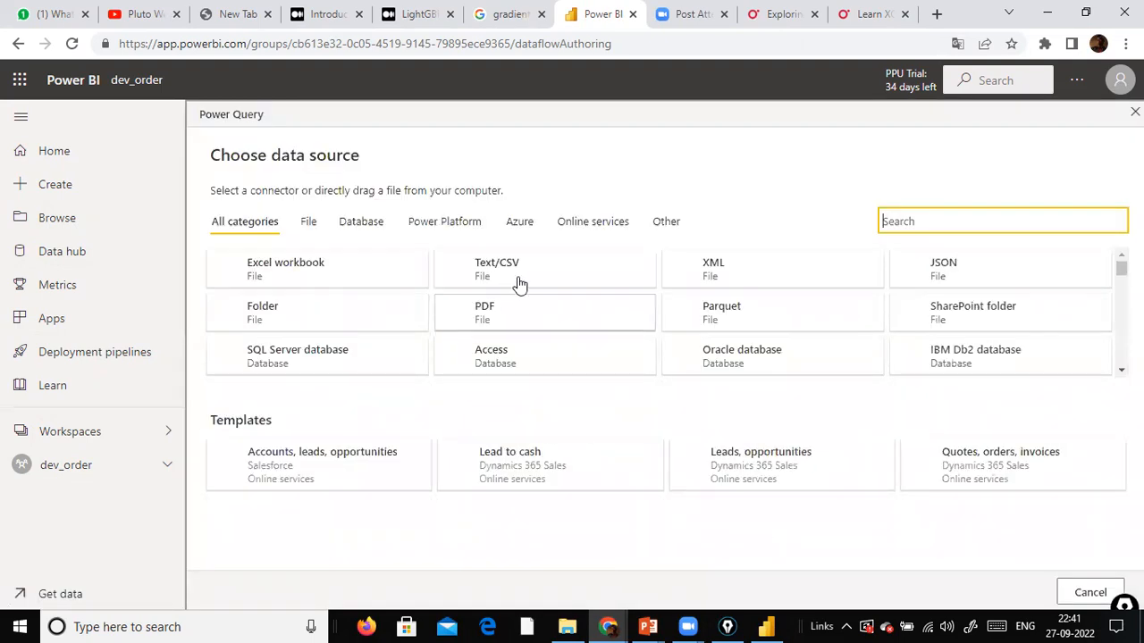
{"action": "left_click", "coordinate": [504, 272]}
{"action": "left_click", "coordinate": [506, 265]}
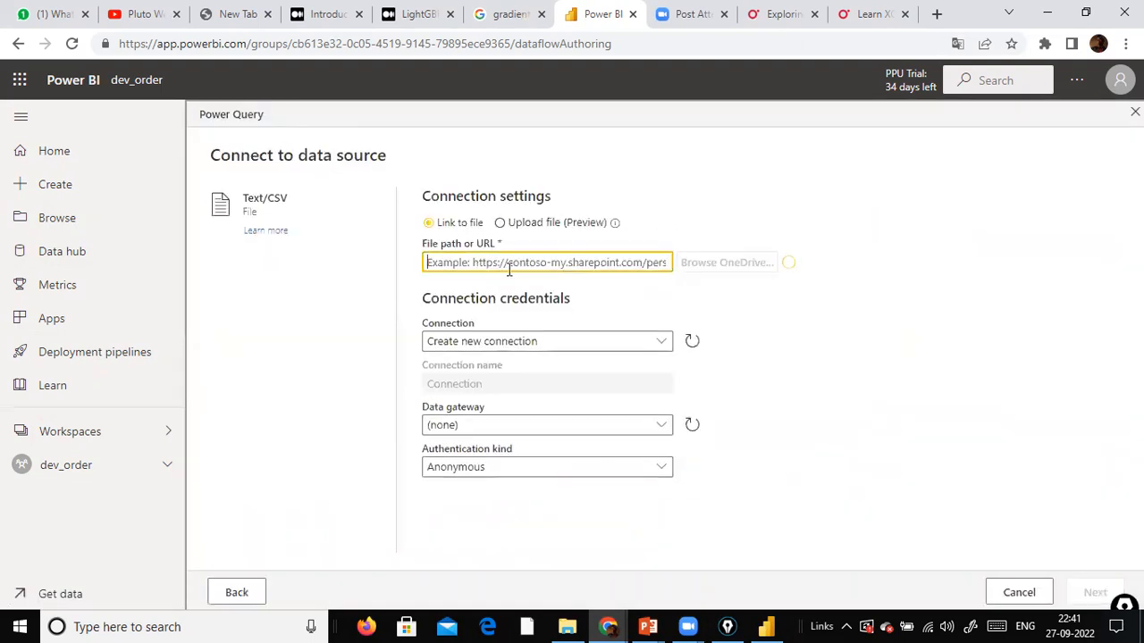
- Set the Text/CSV source's file path to D:\dat1\sales_w04.csv
{"action": "type", "text": "D:\\dat1"}
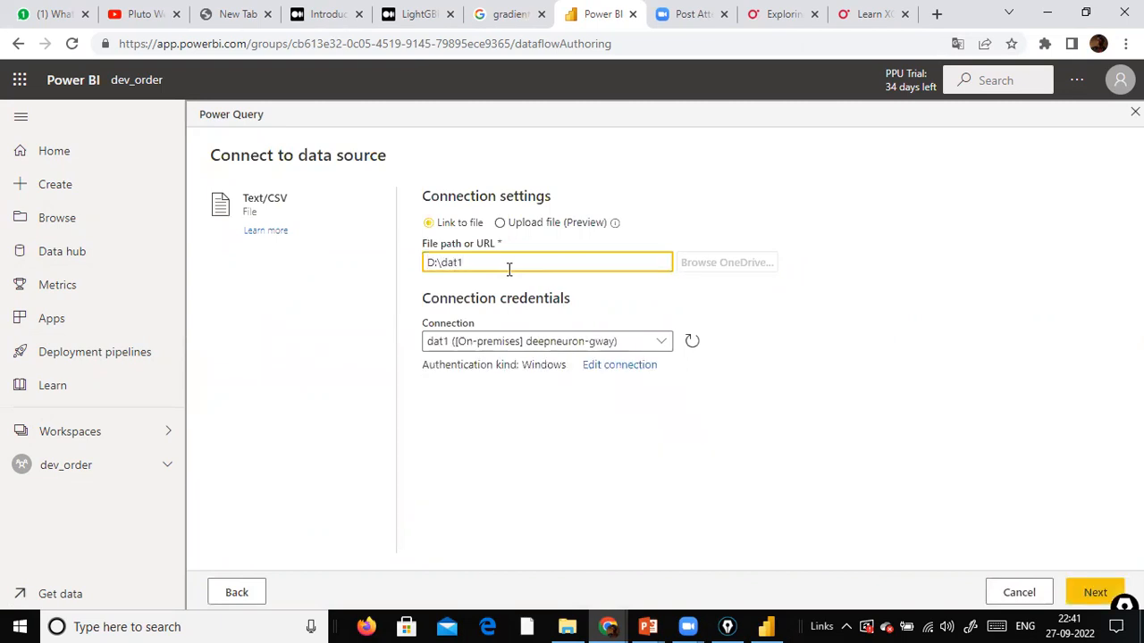
{"action": "type", "text": "\\Sales"}
{"action": "key", "text": "BackSpace"}
{"action": "key", "text": "BackSpace"}
{"action": "key", "text": "BackSpace"}
{"action": "key", "text": "BackSpace"}
{"action": "type", "text": "salw"}
{"action": "type", "text": "es_w0"}
{"action": "type", "text": "4.csv"}
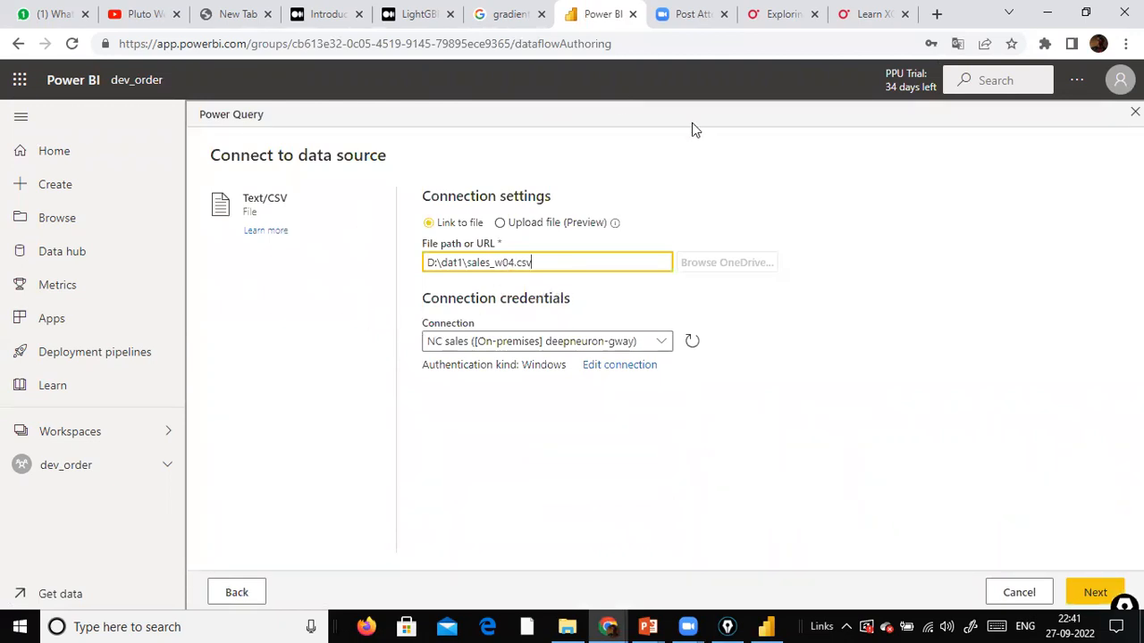
- Review the available connections, keep NC sales on the deepneuron-gway gateway, and continue to the file preview
{"action": "left_click", "coordinate": [629, 189]}
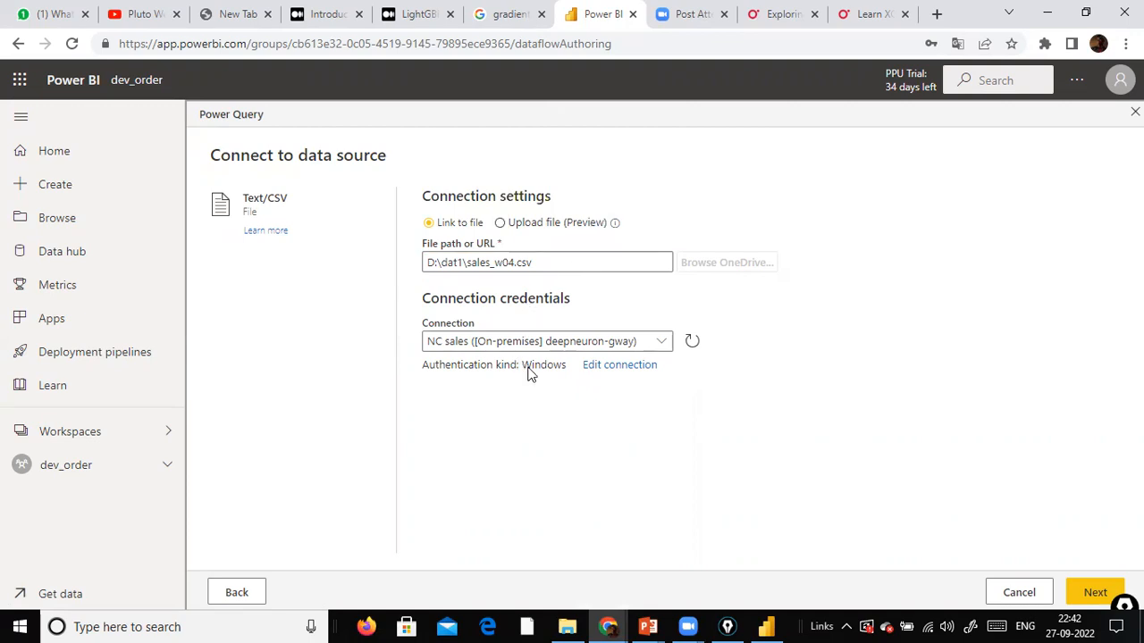
{"action": "left_click", "coordinate": [657, 347]}
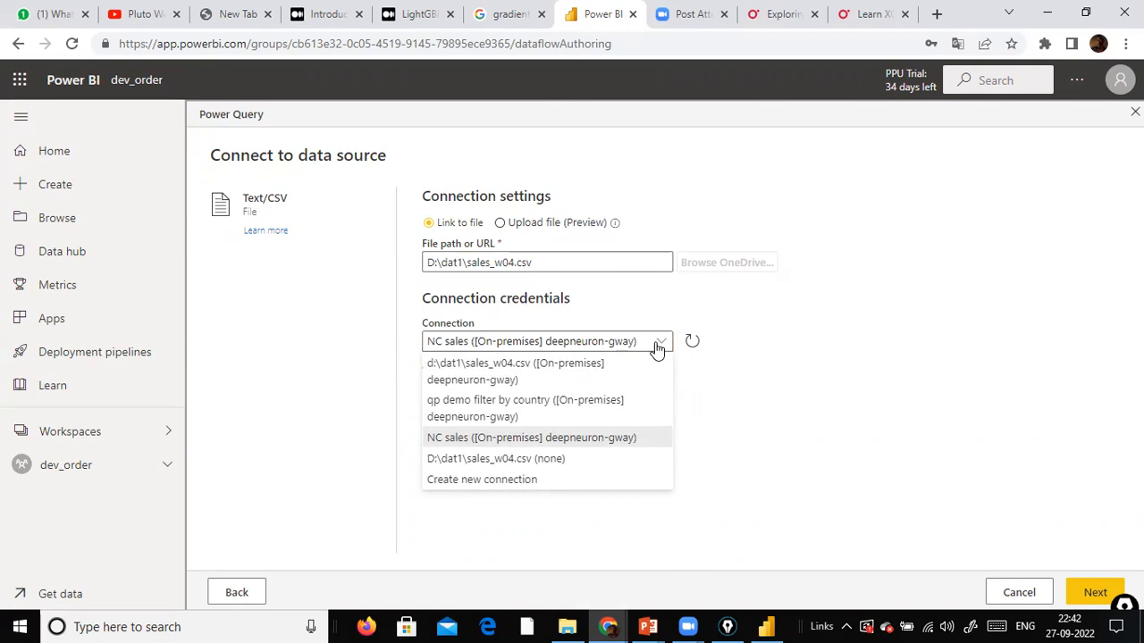
{"action": "left_click", "coordinate": [658, 348]}
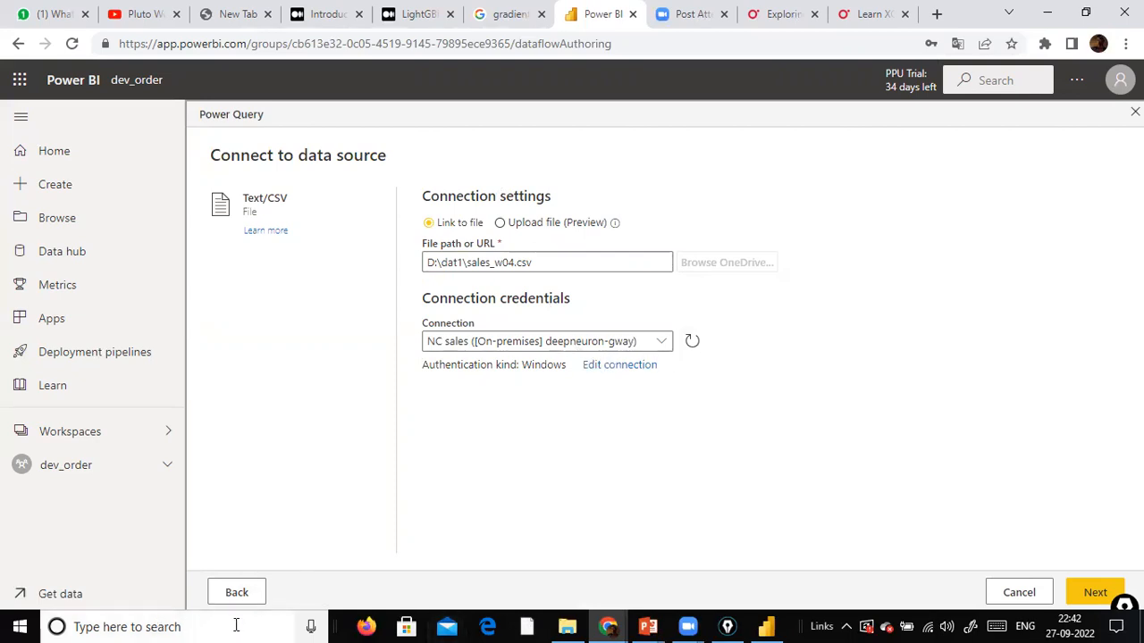
{"action": "left_click", "coordinate": [1092, 594]}
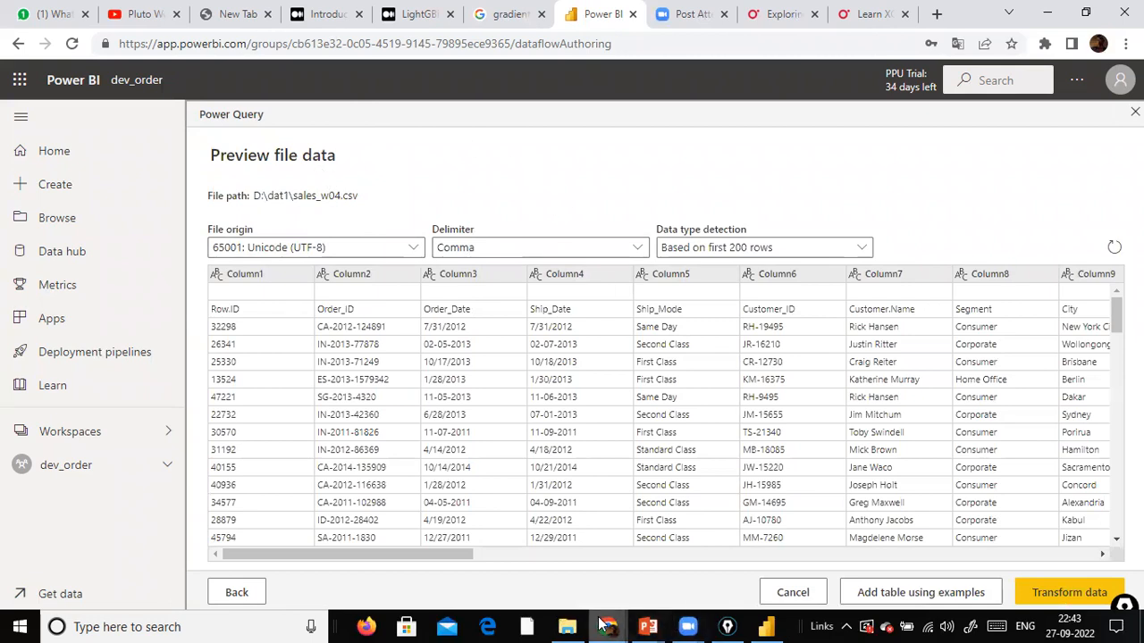
- Check the QA folder in File Explorer, return to the file preview in Chrome, and proceed to transforming the data
{"action": "left_click", "coordinate": [568, 626]}
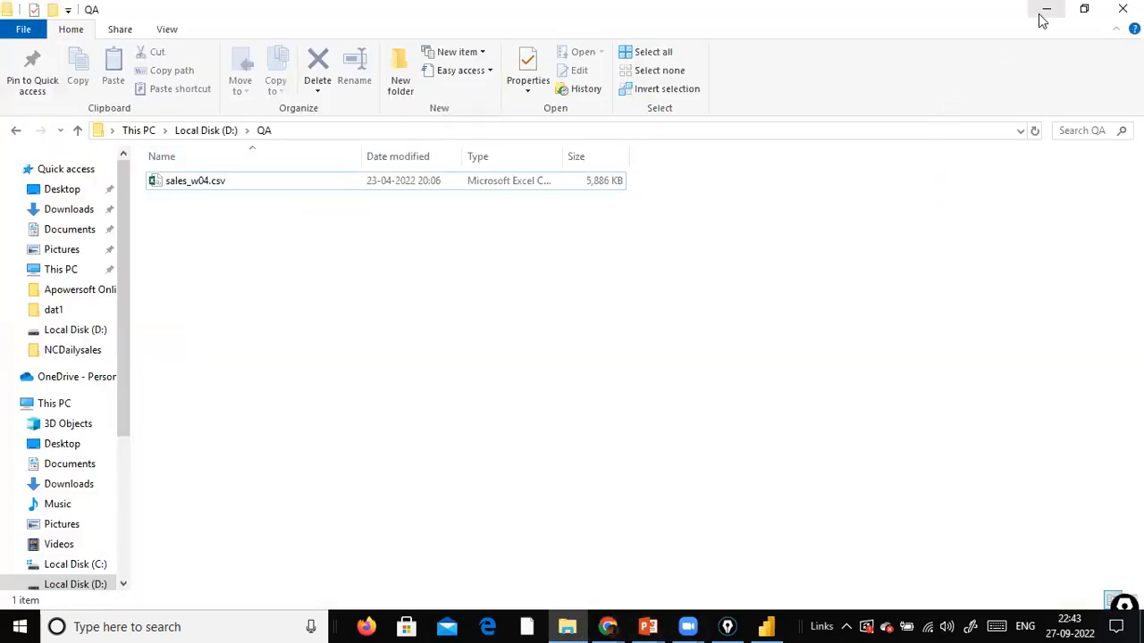
{"action": "left_click", "coordinate": [1039, 13]}
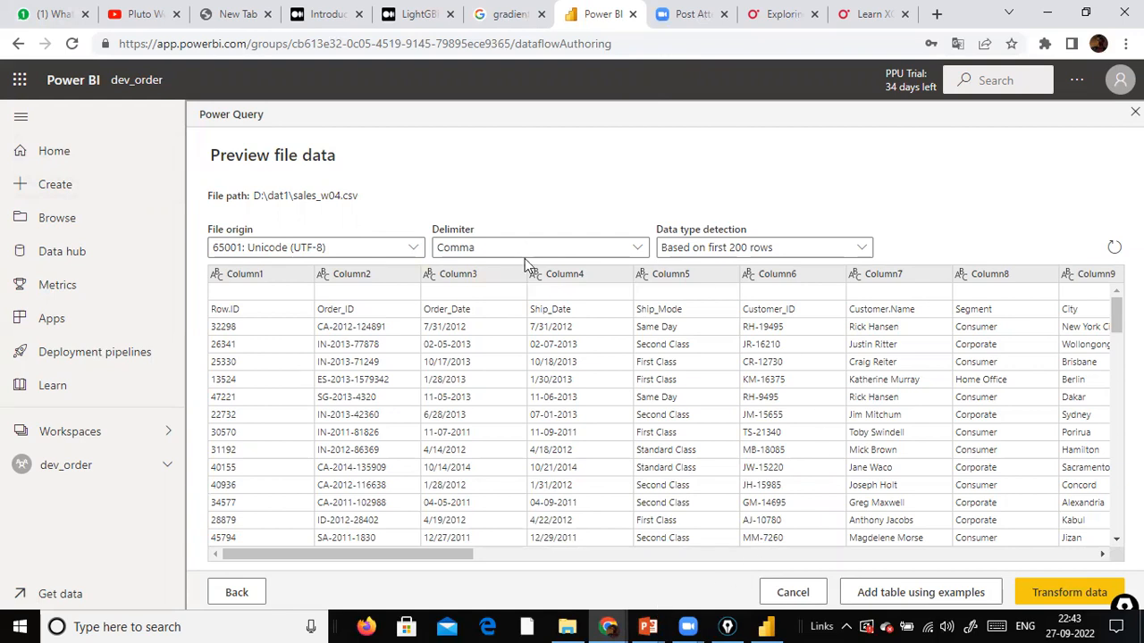
{"action": "scroll", "coordinate": [990, 389], "scroll_direction": "down", "scroll_amount": 2}
{"action": "scroll", "coordinate": [990, 389], "scroll_direction": "down", "scroll_amount": 1}
{"action": "scroll", "coordinate": [990, 386], "scroll_direction": "up", "scroll_amount": 3}
{"action": "left_click", "coordinate": [1085, 594]}
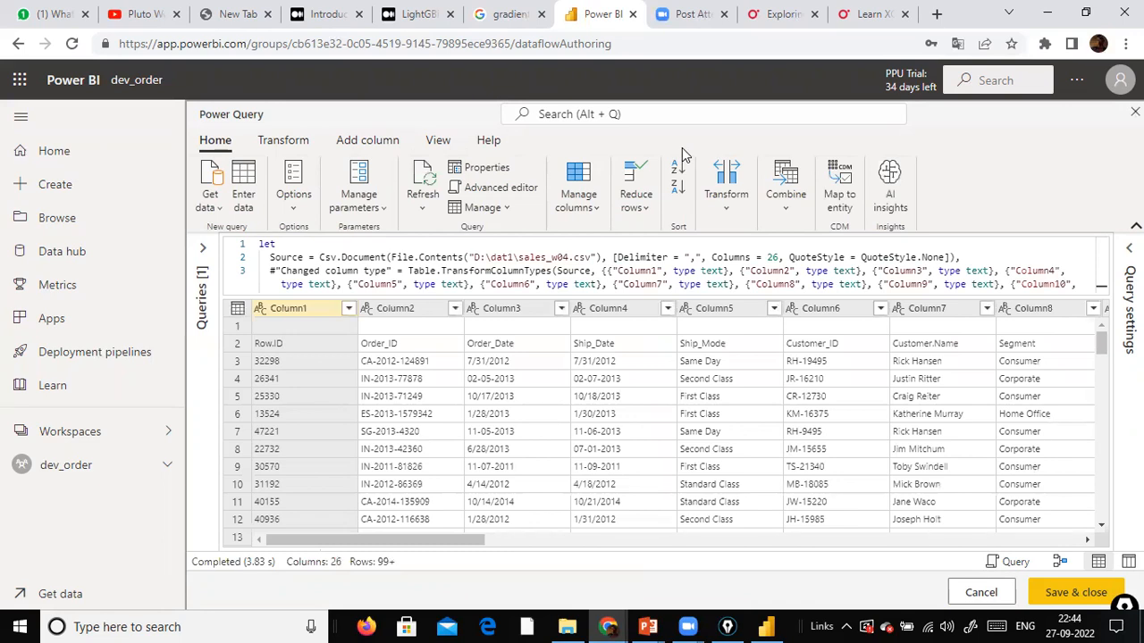
- Look at the alfaath_day4 queries in Power BI Desktop's Power Query Editor and return to the dataflow in Chrome
{"action": "left_click", "coordinate": [766, 627]}
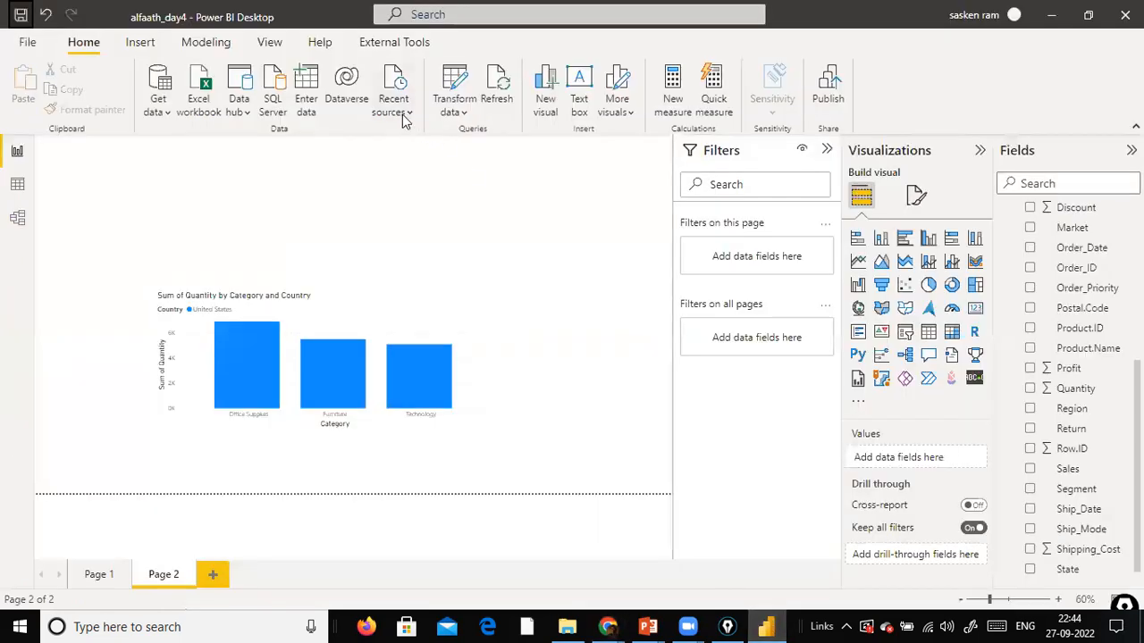
{"action": "left_click", "coordinate": [474, 113]}
{"action": "left_click", "coordinate": [483, 139]}
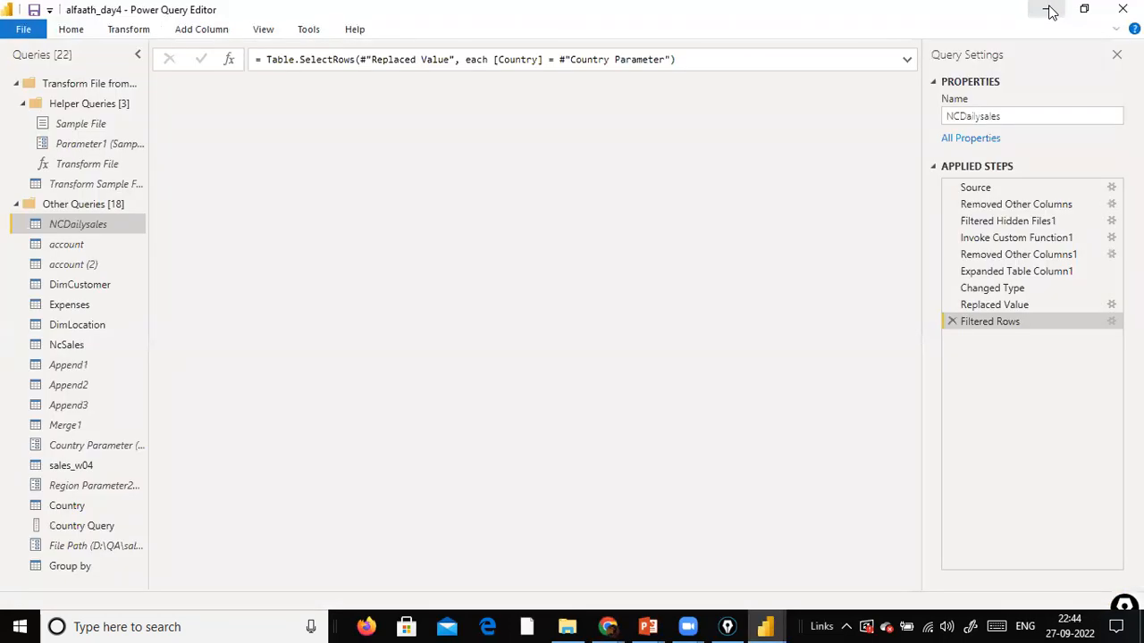
{"action": "left_click", "coordinate": [1050, 11]}
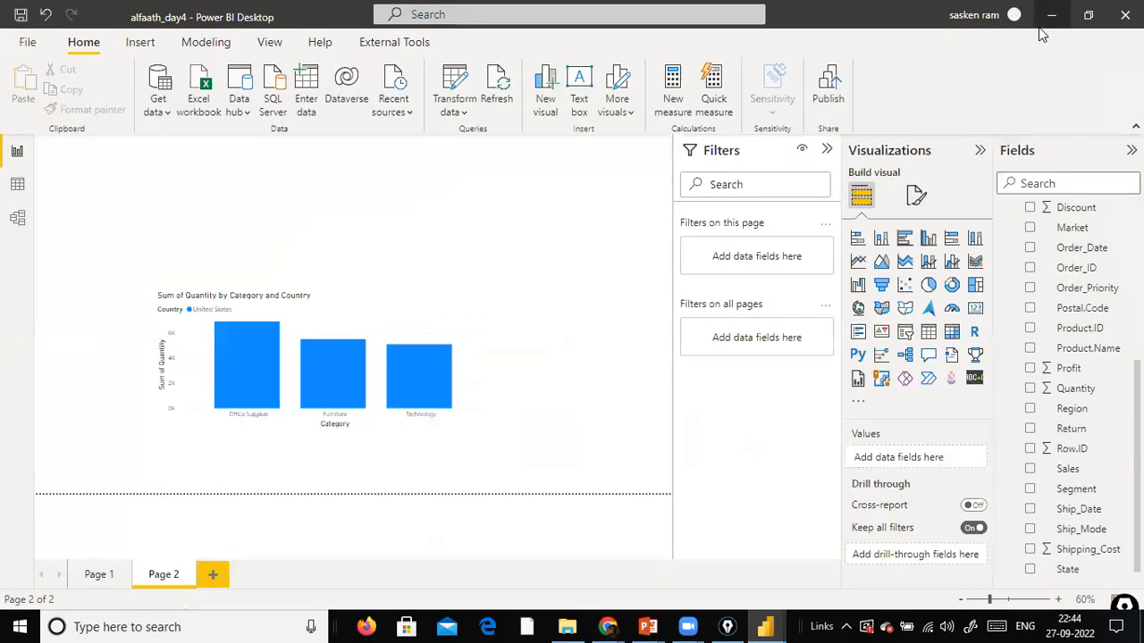
{"action": "left_click", "coordinate": [1048, 23]}
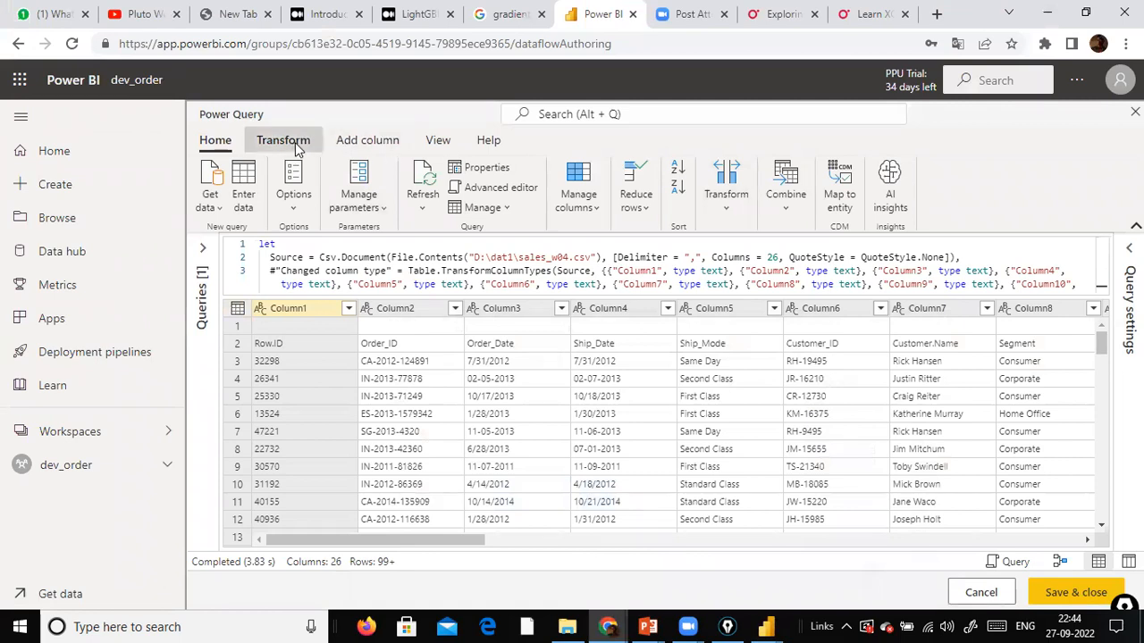
- Promote the first row to headers twice so that the Row.ID, Order_ID and Order_Date row names the columns
{"action": "left_click", "coordinate": [283, 143]}
{"action": "left_click", "coordinate": [272, 212]}
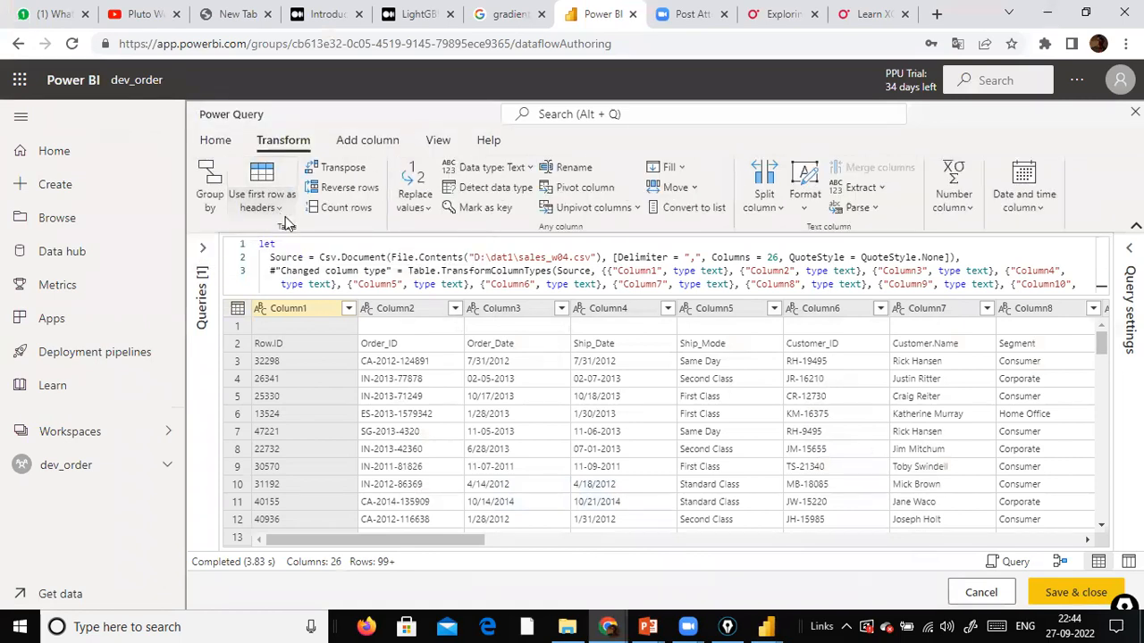
{"action": "left_click", "coordinate": [269, 229]}
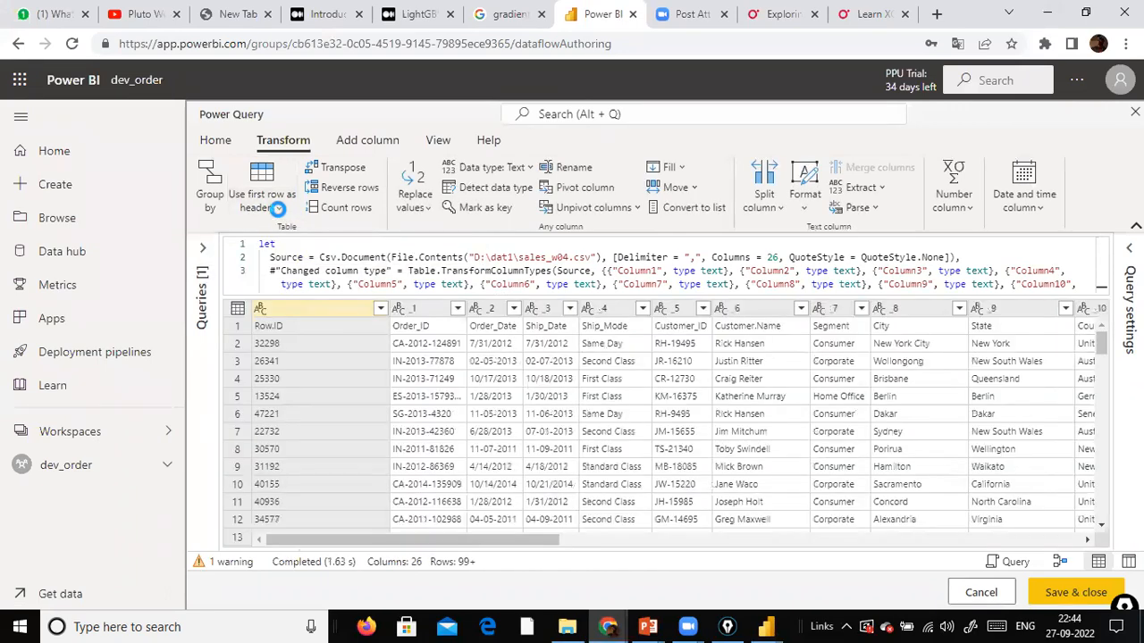
{"action": "left_click", "coordinate": [278, 208]}
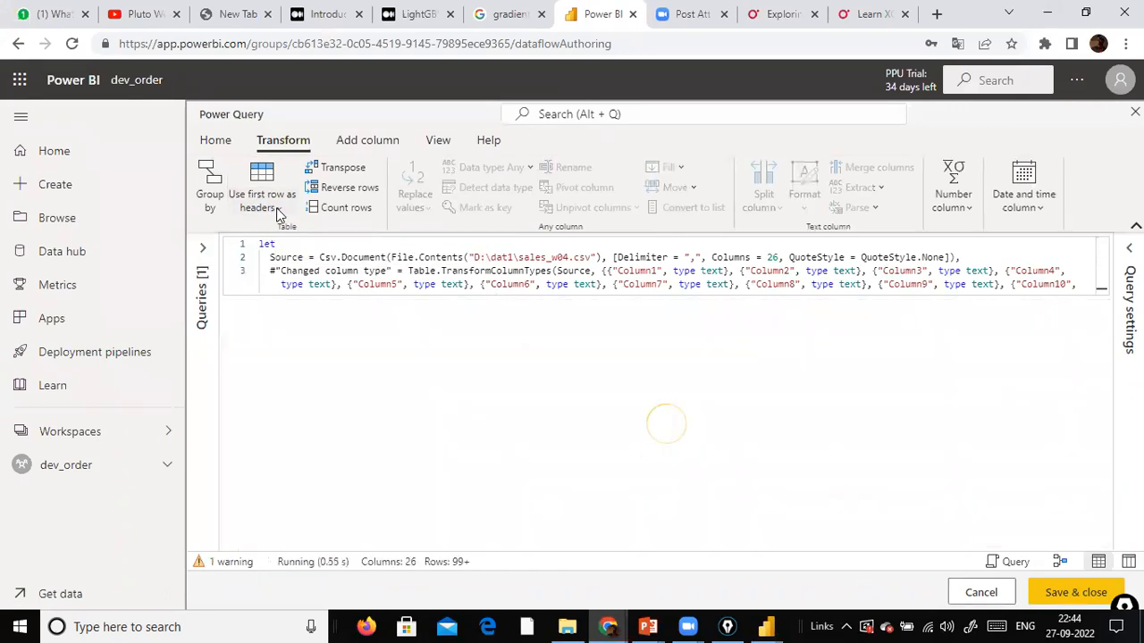
{"action": "left_click", "coordinate": [276, 213]}
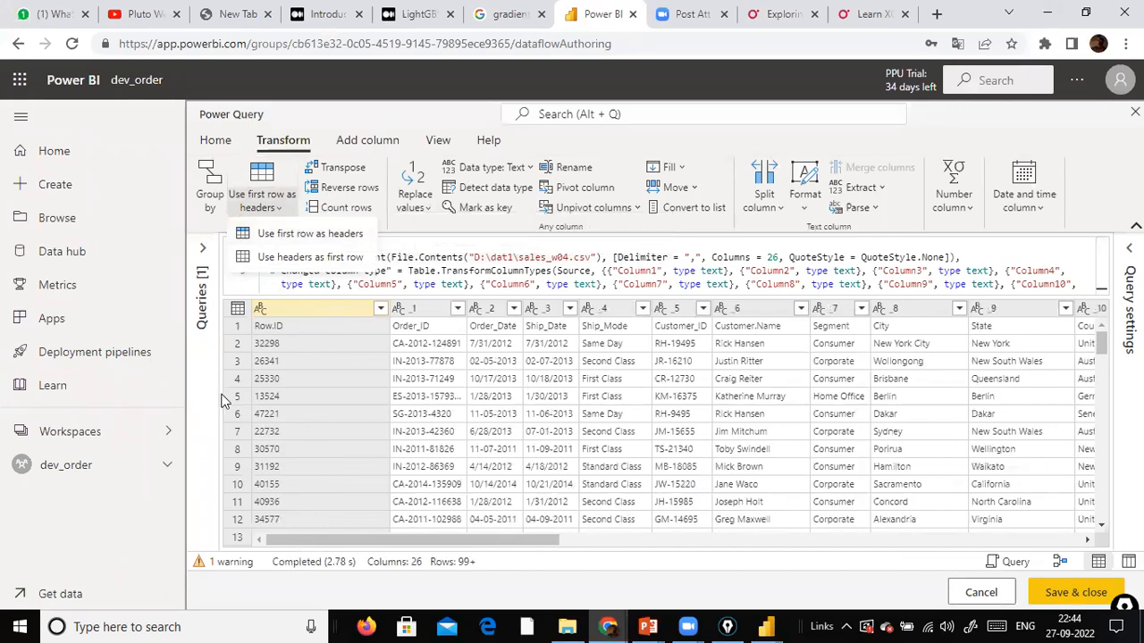
{"action": "left_click", "coordinate": [299, 232]}
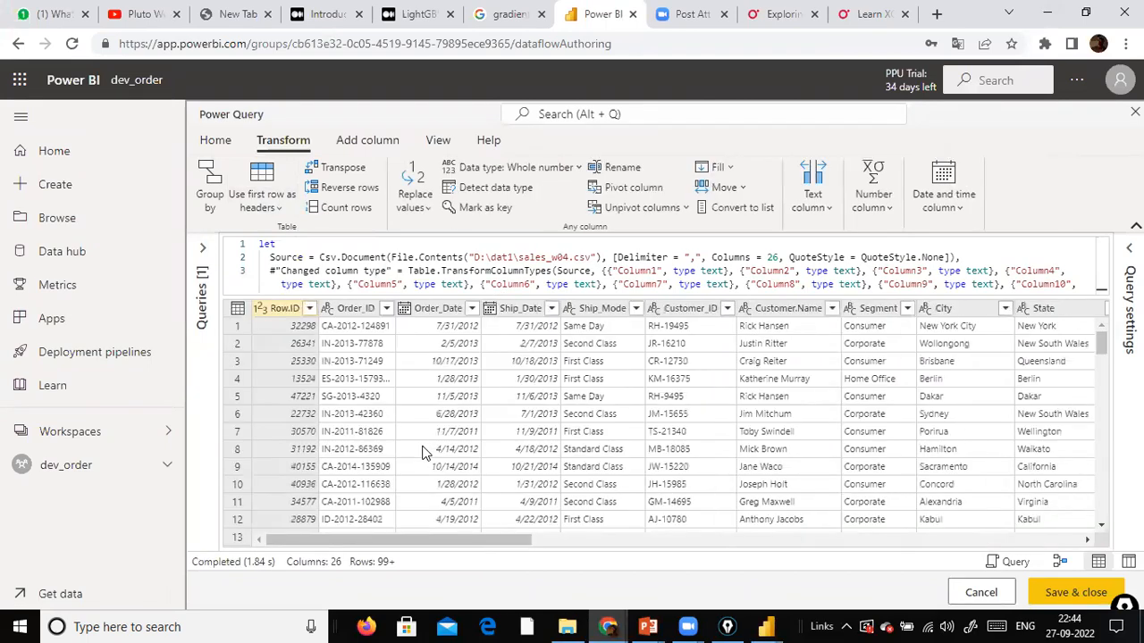
- Start a basic Group by on the sales table and choose Country as the grouping column
{"action": "left_click", "coordinate": [216, 184]}
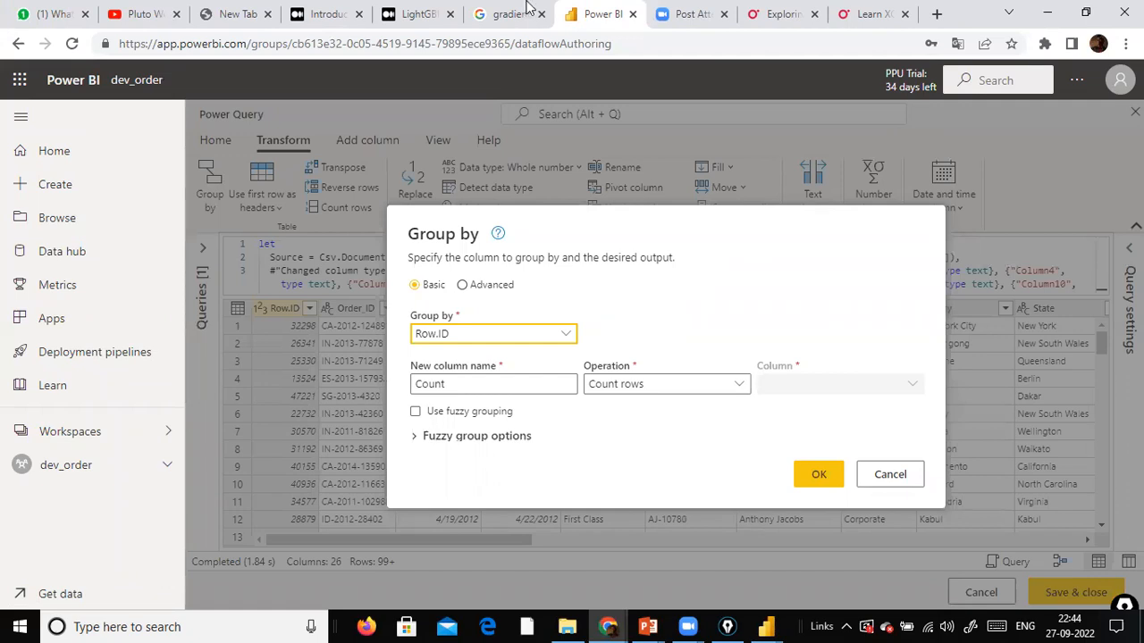
{"action": "left_click", "coordinate": [566, 333]}
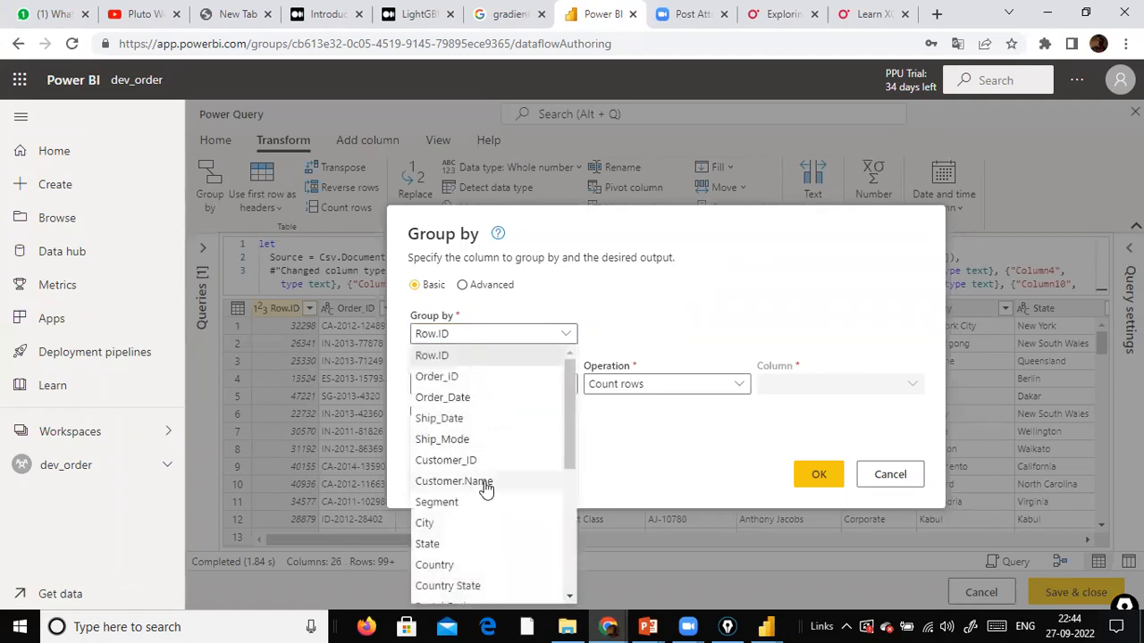
{"action": "scroll", "coordinate": [492, 496], "scroll_direction": "down", "scroll_amount": 3}
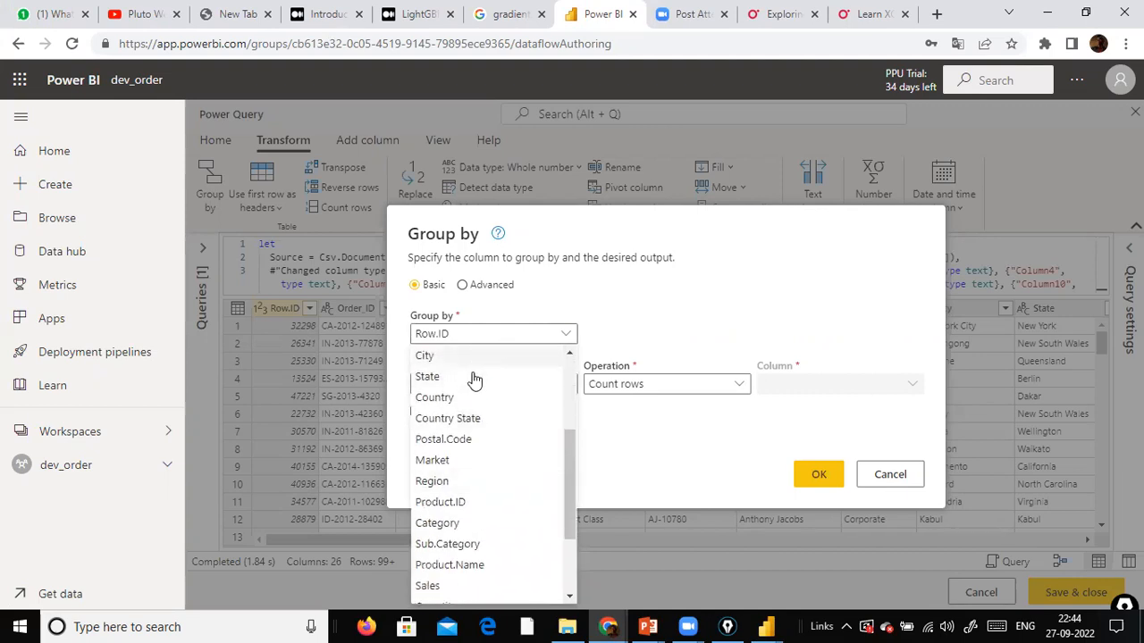
{"action": "scroll", "coordinate": [478, 380], "scroll_direction": "up", "scroll_amount": 3}
{"action": "scroll", "coordinate": [496, 489], "scroll_direction": "down", "scroll_amount": 5}
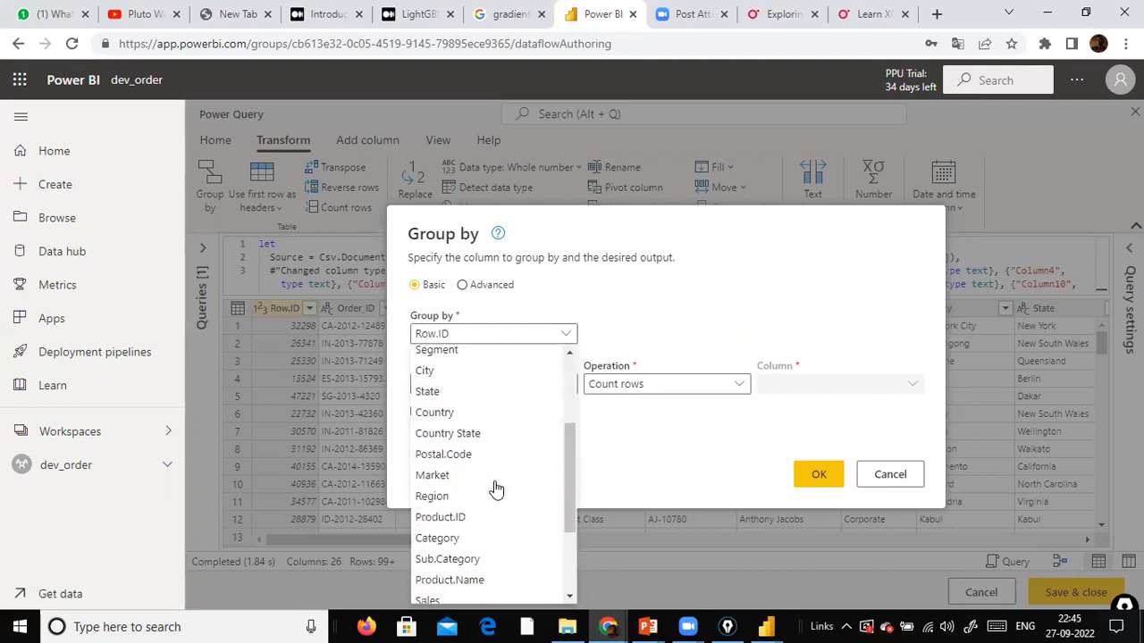
{"action": "scroll", "coordinate": [490, 485], "scroll_direction": "up", "scroll_amount": 1}
{"action": "scroll", "coordinate": [482, 474], "scroll_direction": "up", "scroll_amount": 1}
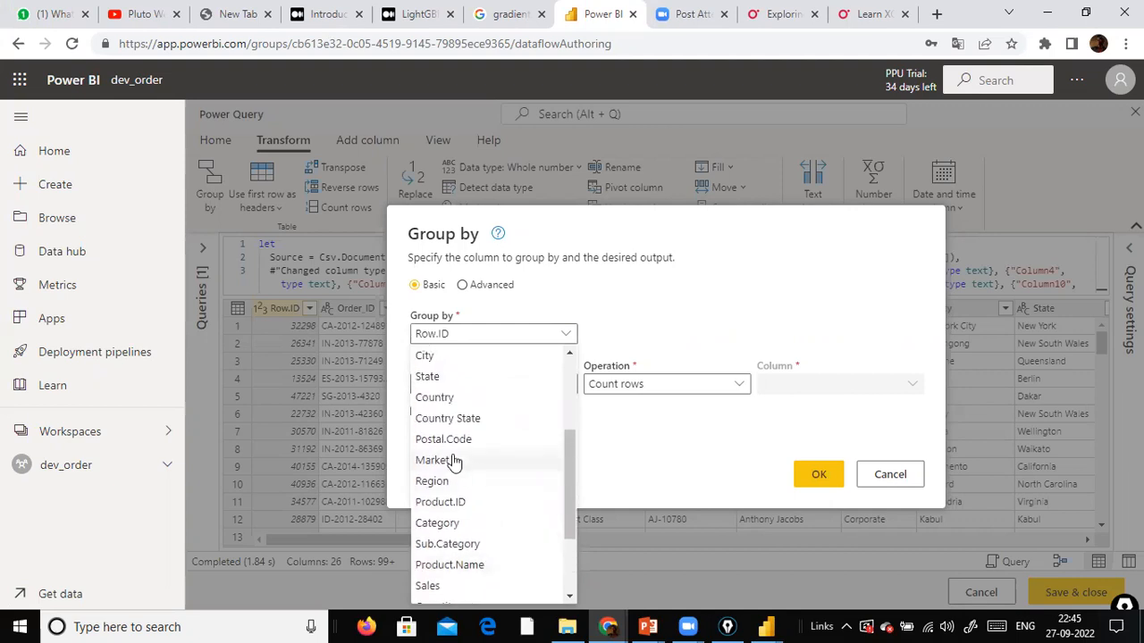
{"action": "left_click", "coordinate": [459, 402]}
- Name the aggregated column Total Sales and have it sum the Sales column for each country
{"action": "double_click", "coordinate": [548, 391]}
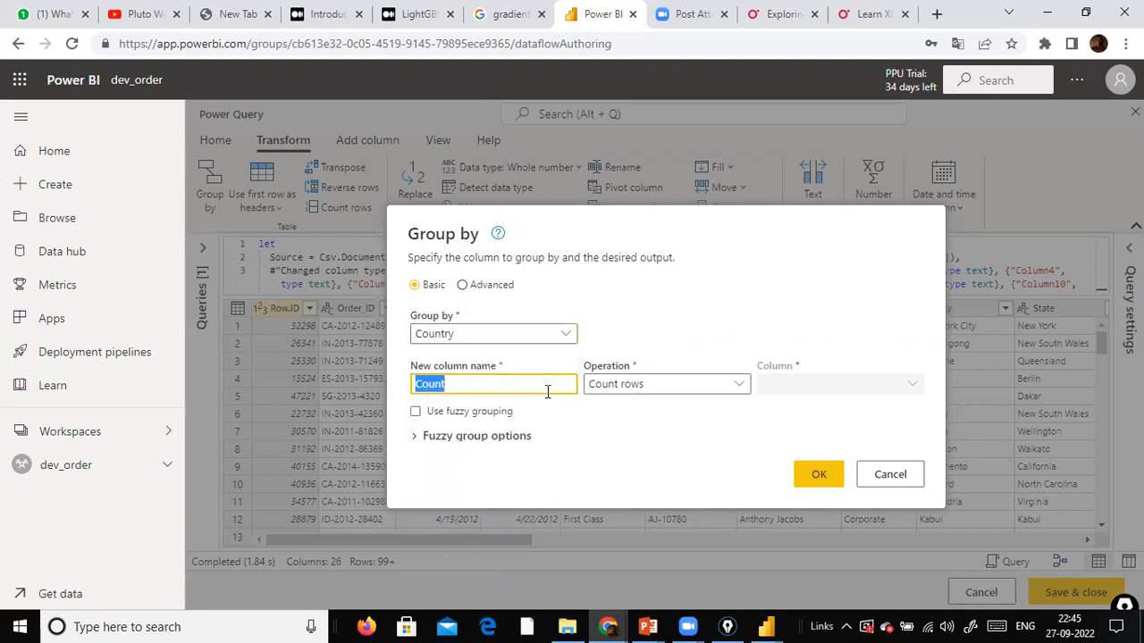
{"action": "type", "text": "Total Sales"}
{"action": "key", "text": "Tab"}
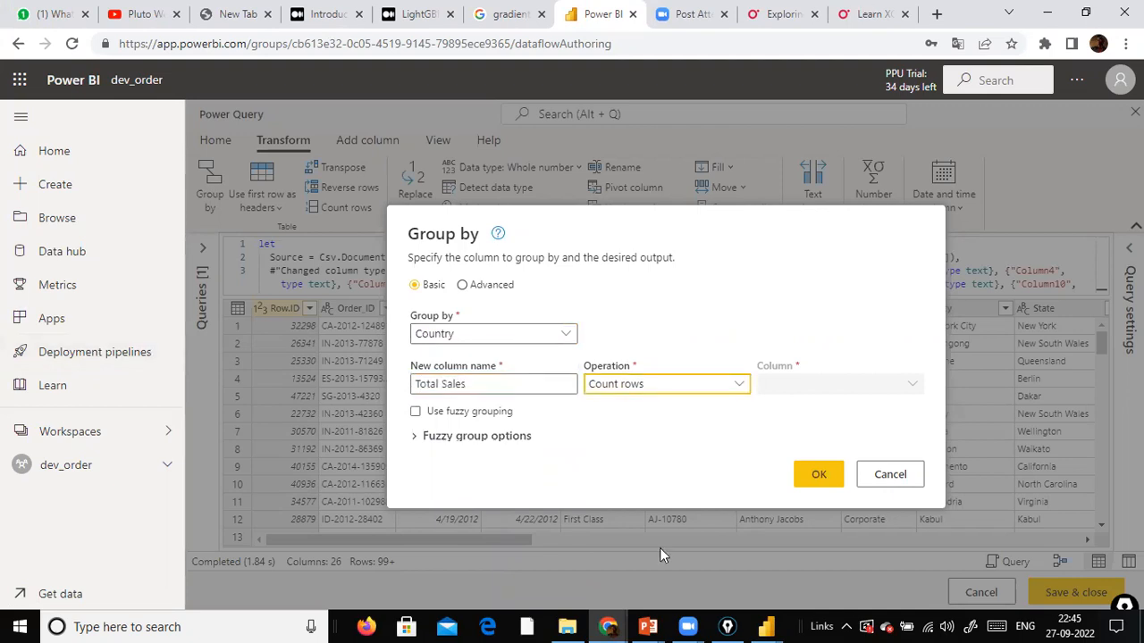
{"action": "left_click", "coordinate": [653, 384]}
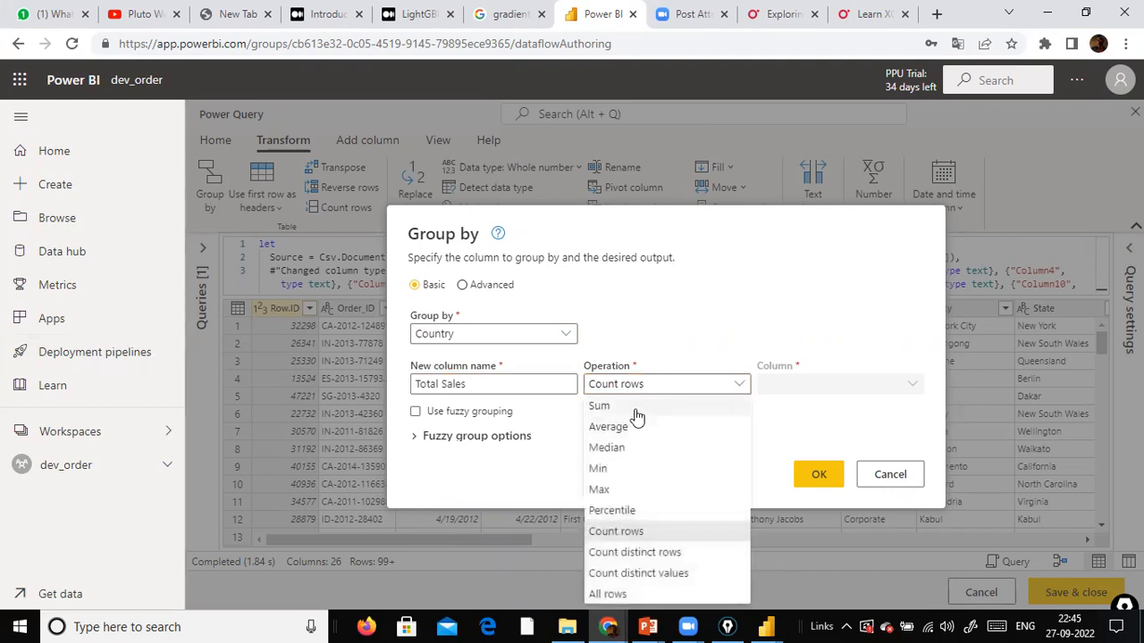
{"action": "left_click", "coordinate": [636, 413]}
{"action": "left_click", "coordinate": [810, 391]}
{"action": "scroll", "coordinate": [790, 523], "scroll_direction": "down", "scroll_amount": 1}
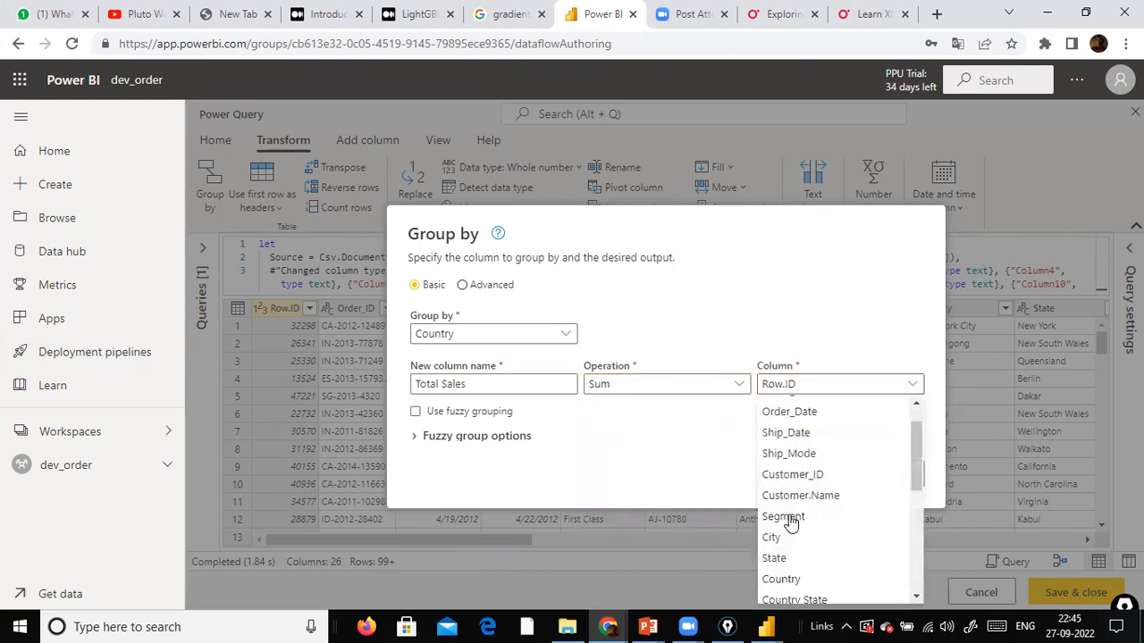
{"action": "scroll", "coordinate": [796, 545], "scroll_direction": "down", "scroll_amount": 3}
{"action": "left_click", "coordinate": [775, 552]}
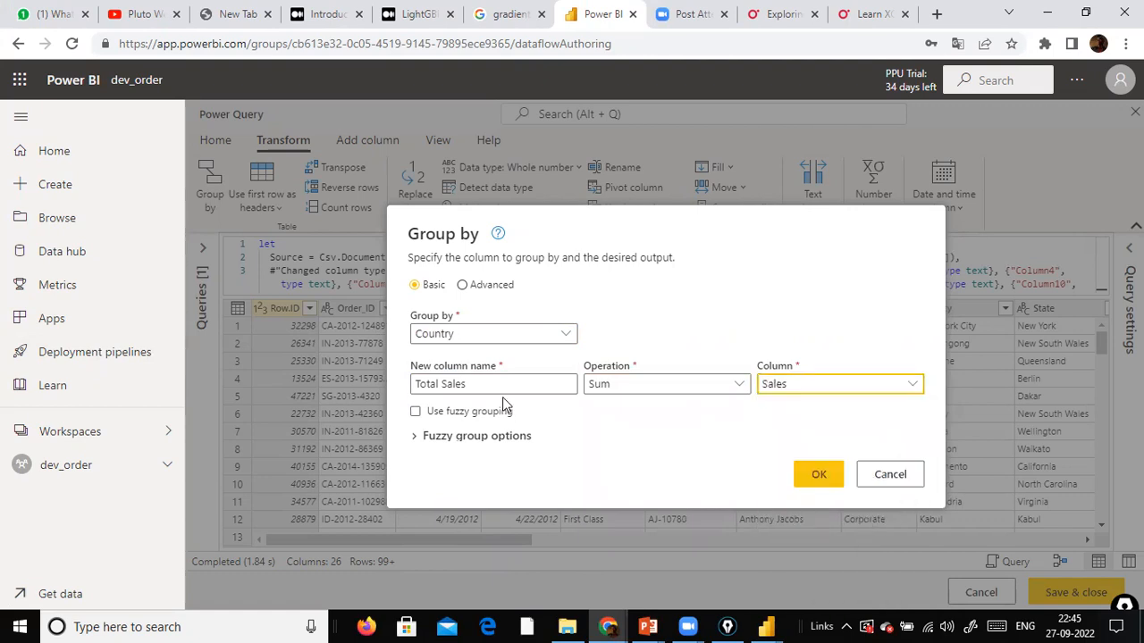
- Rename the aggregated column Total Units Sold, enable fuzzy grouping and expand the fuzzy group options
{"action": "double_click", "coordinate": [445, 386]}
{"action": "key", "text": "BackSpace"}
{"action": "type", "text": "Units Sold"}
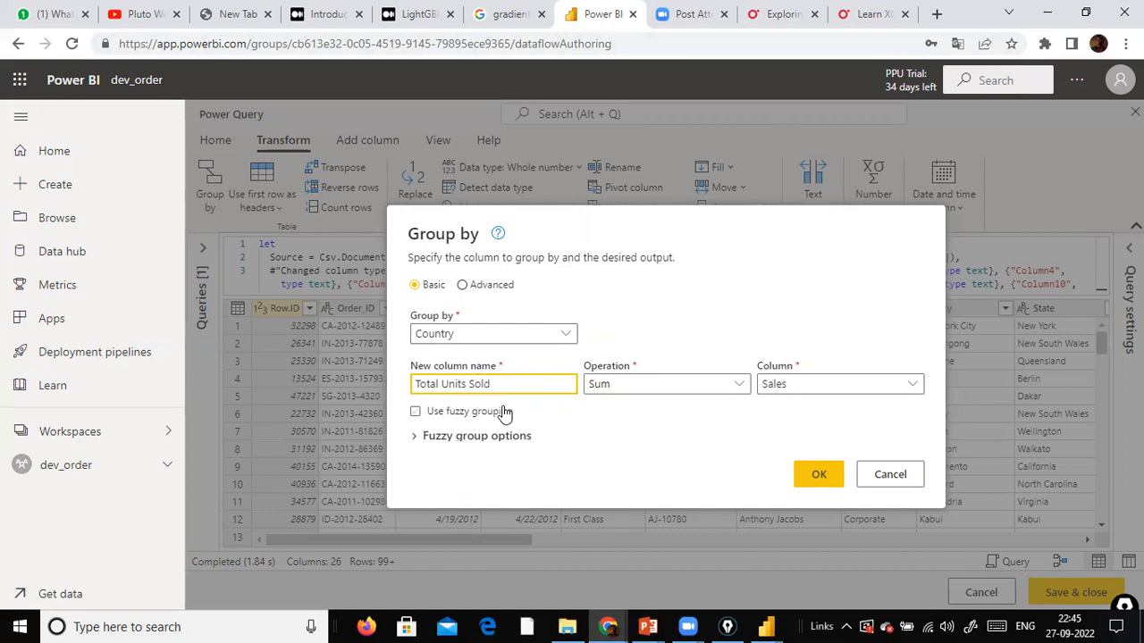
{"action": "left_click", "coordinate": [415, 414]}
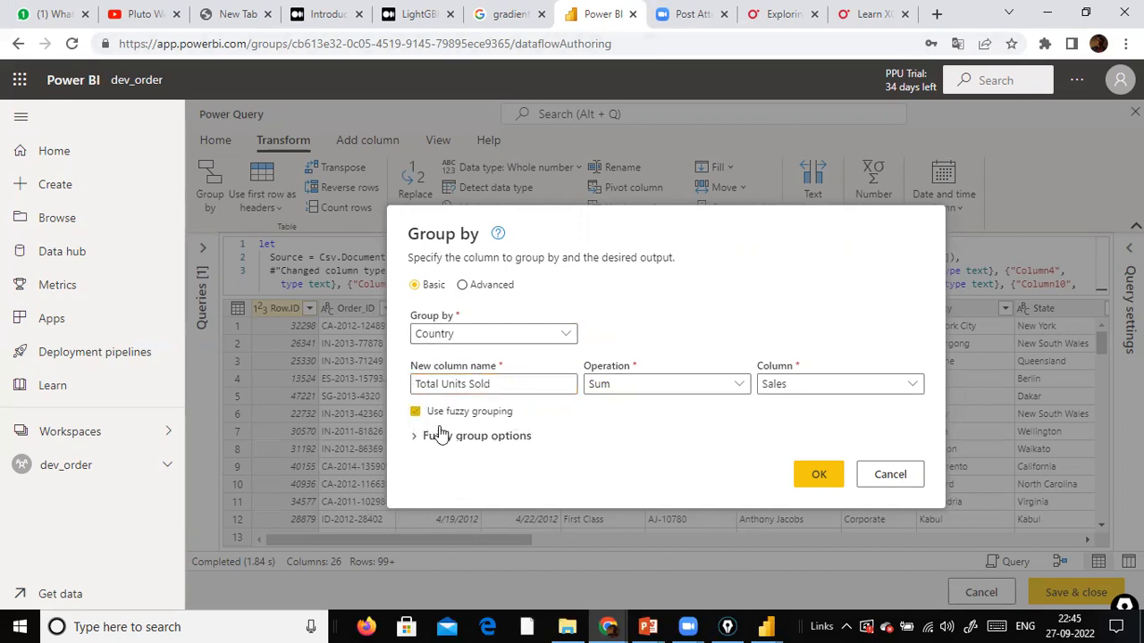
{"action": "left_click", "coordinate": [413, 438]}
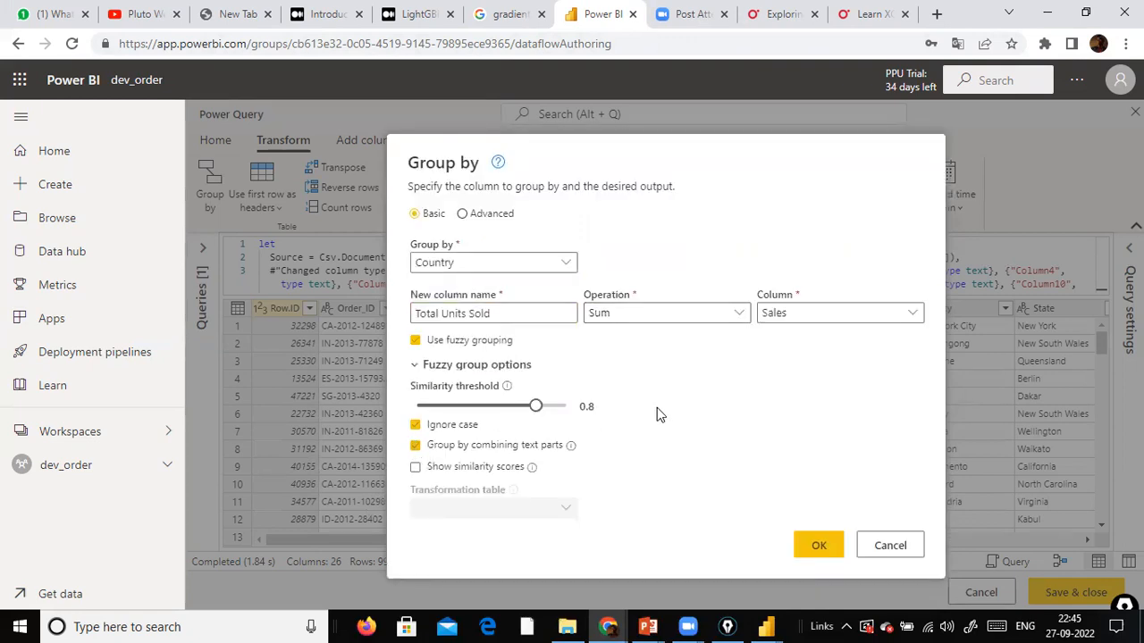
- Compare with the Aggregation slide in the PowerPoint slide show, and set the similarity threshold to 0.84 in Chrome
{"action": "mouse_move", "coordinate": [651, 624]}
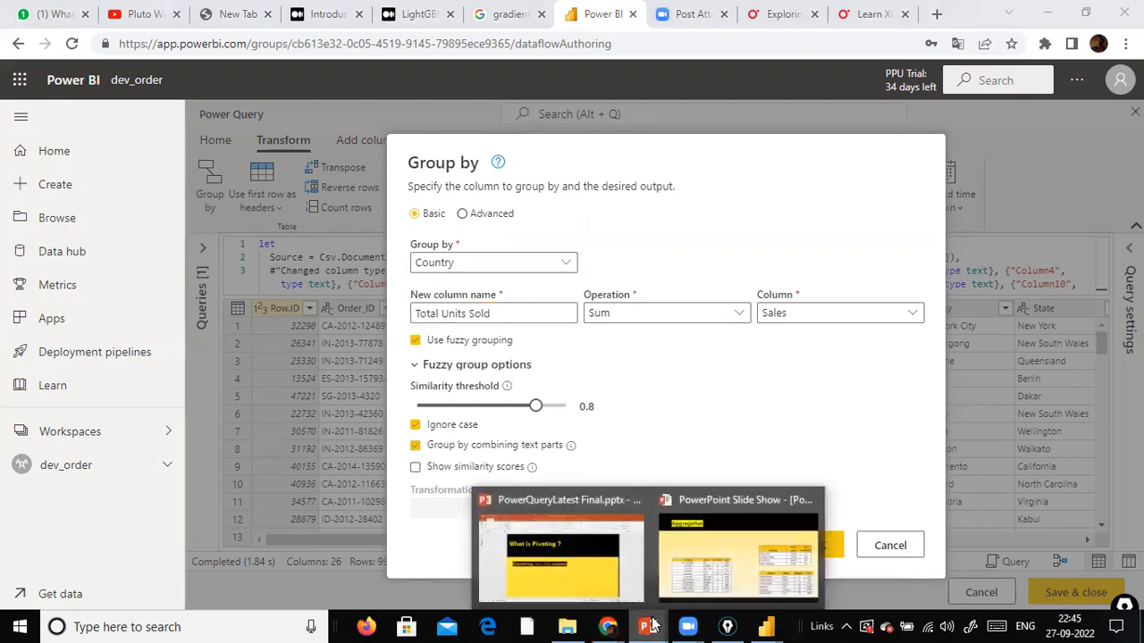
{"action": "left_click", "coordinate": [715, 558]}
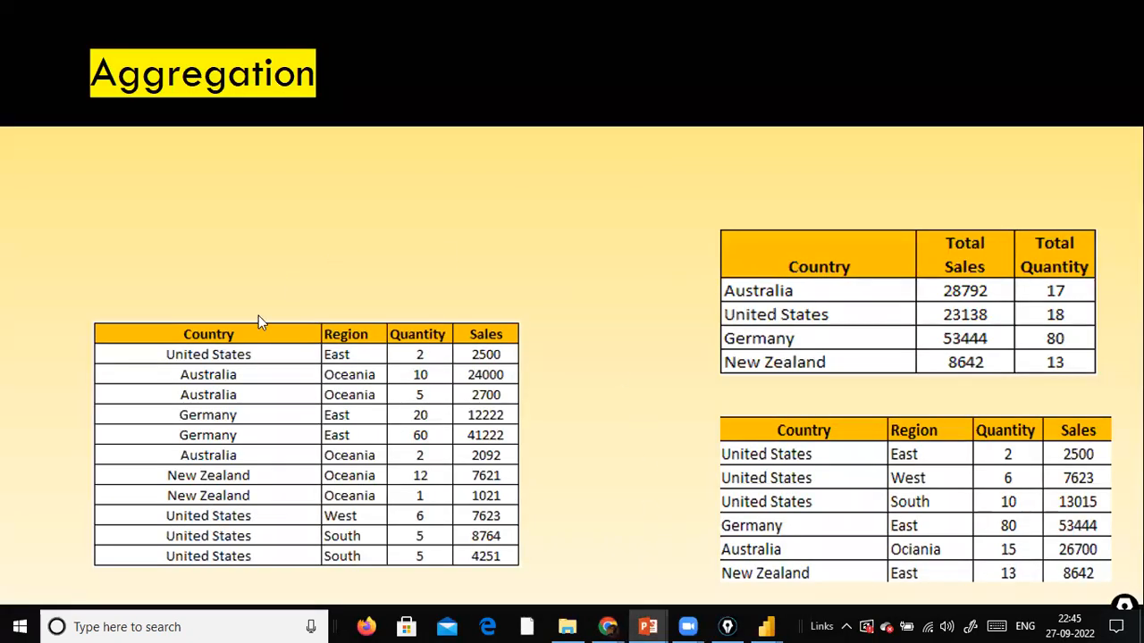
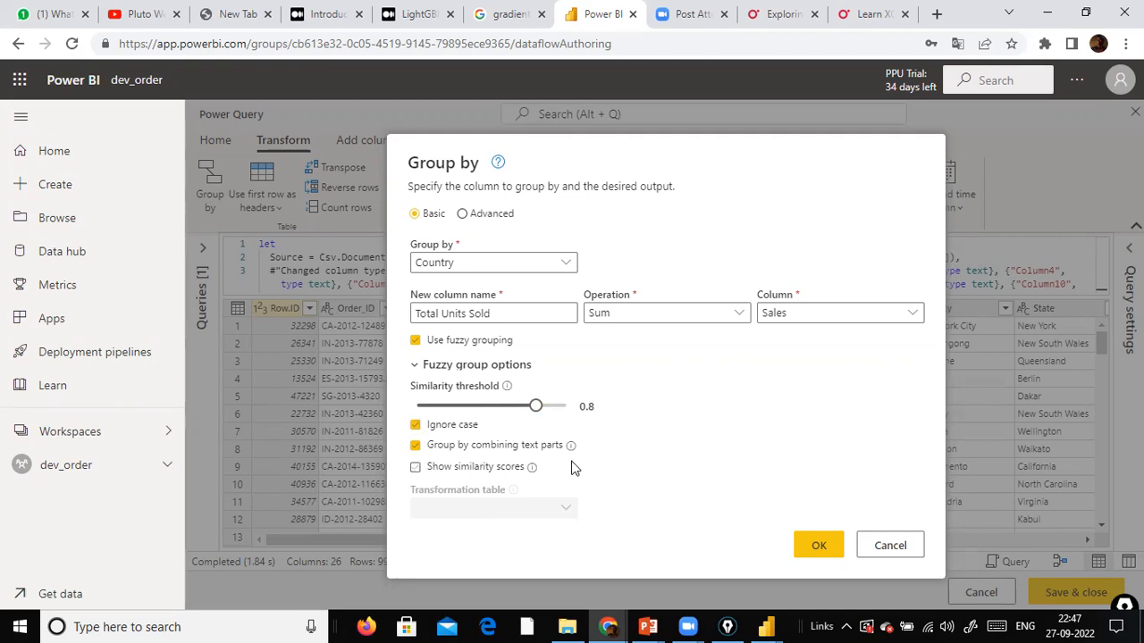
{"action": "mouse_move", "coordinate": [536, 407]}
{"action": "left_mouse_down"}
{"action": "mouse_move", "coordinate": [524, 408]}
{"action": "mouse_move", "coordinate": [549, 416]}
{"action": "left_mouse_up"}
{"action": "left_click_drag", "start_coordinate": [549, 408], "coordinate": [543, 410]}
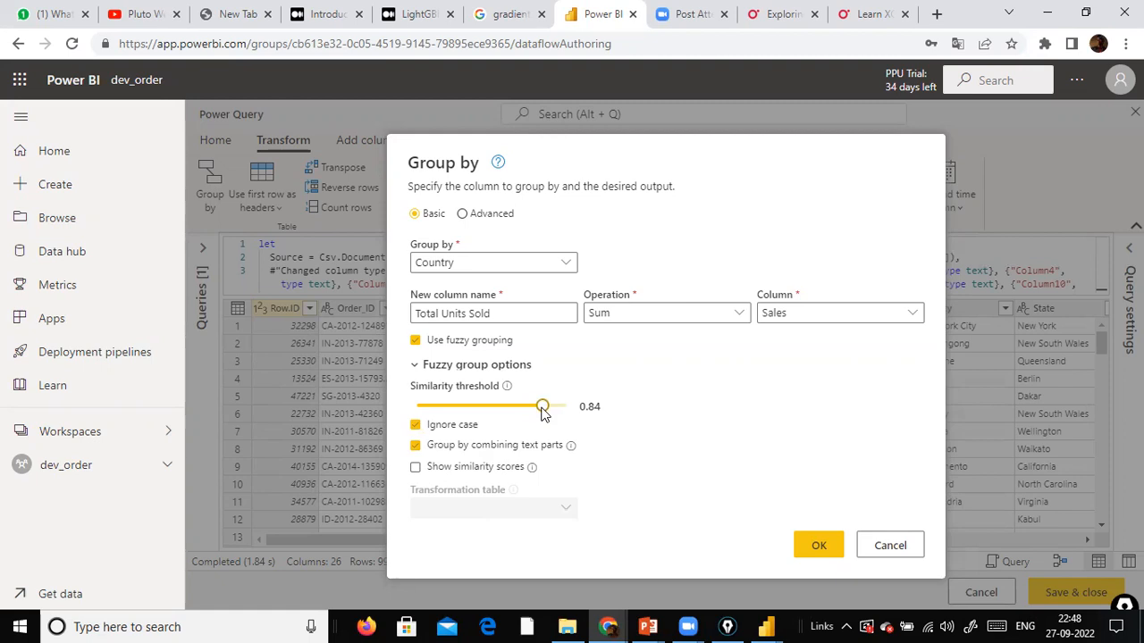
{"action": "key", "text": "alt+Tab"}
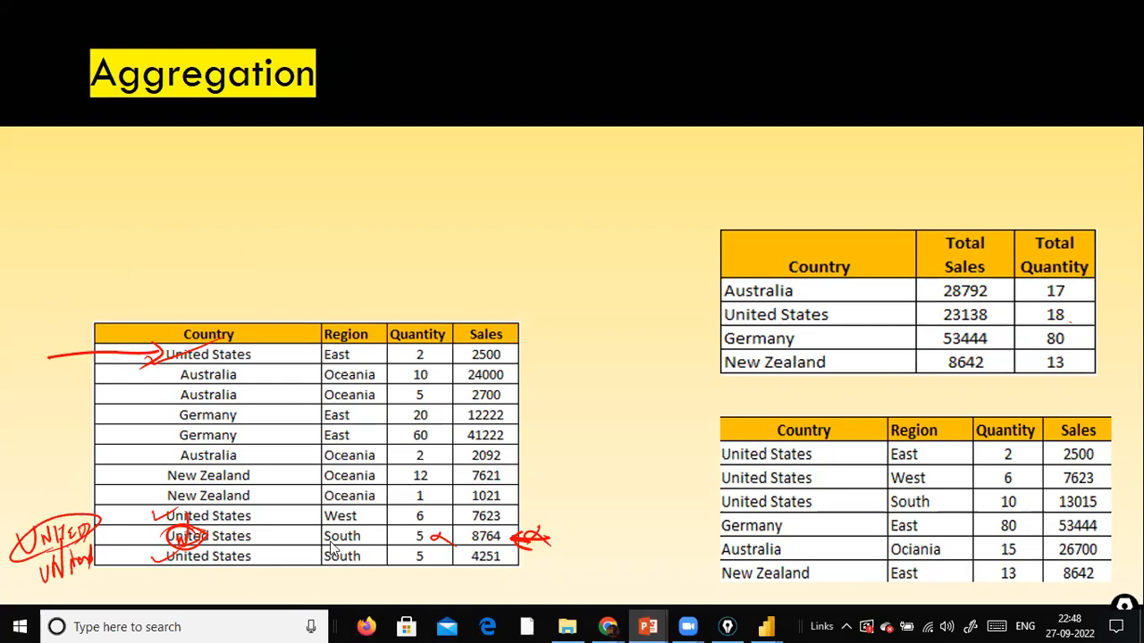
{"action": "key", "text": "alt+Tab"}
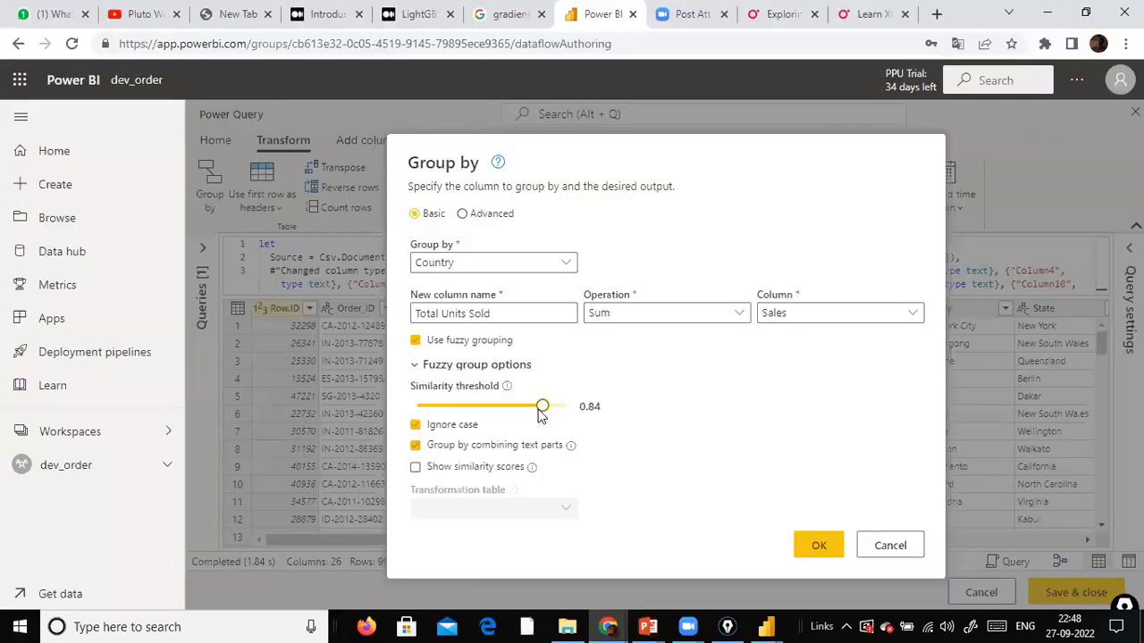
- Lower the similarity threshold to 0.72, check the Aggregation slide in PowerPoint and return to Chrome
{"action": "left_click_drag", "start_coordinate": [533, 409], "coordinate": [526, 411]}
{"action": "key", "text": "alt+Tab"}
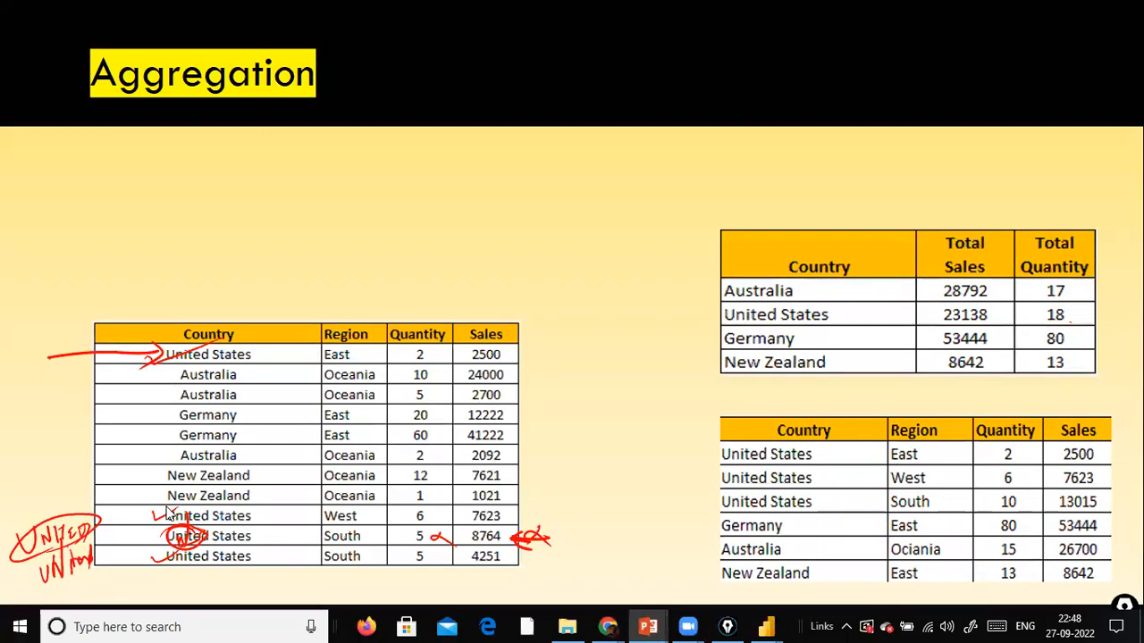
{"action": "key", "text": "alt+Tab"}
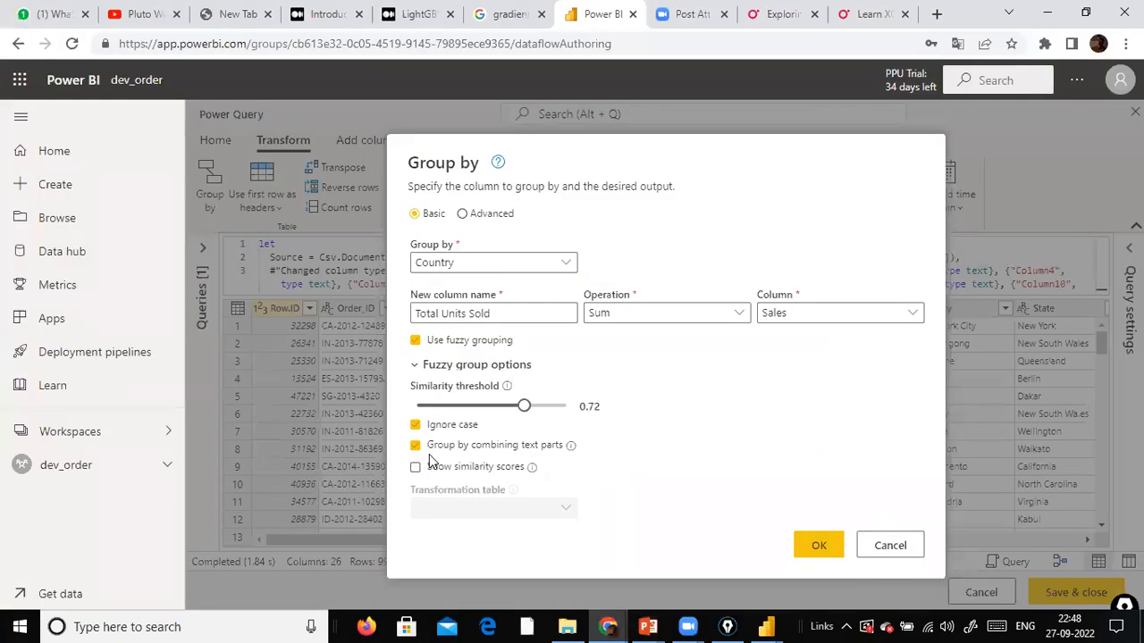
{"action": "key", "text": "alt+Tab"}
{"action": "key", "text": "alt+Tab"}
- Turn fuzzy grouping off and on again, and look at the country rows on the Aggregation slide in PowerPoint before returning to Chrome
{"action": "left_click", "coordinate": [415, 340]}
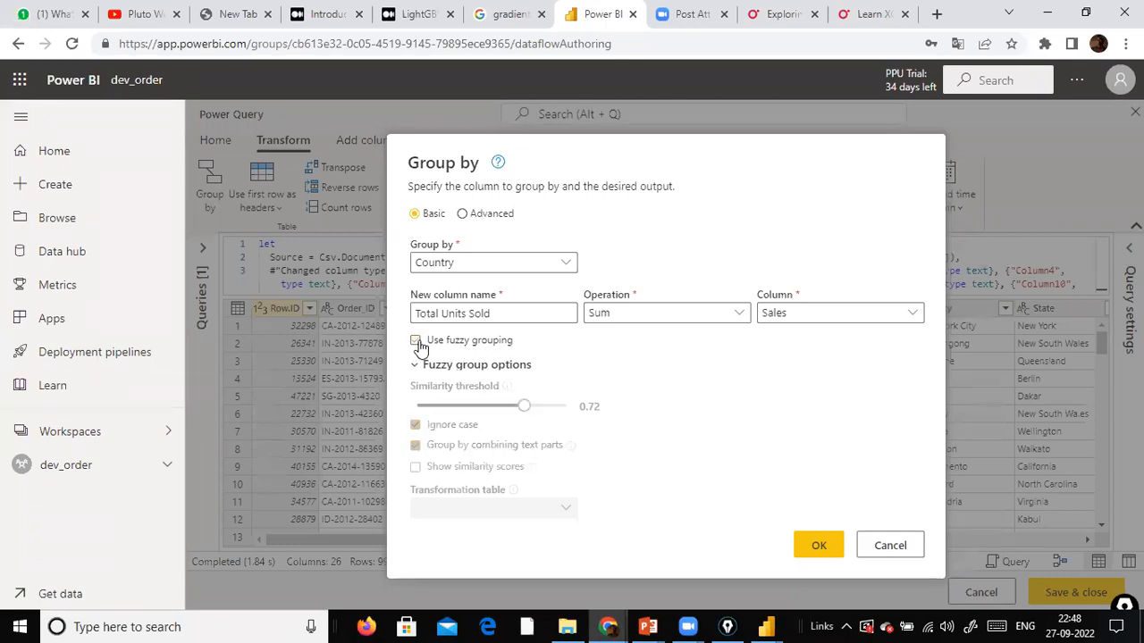
{"action": "left_click", "coordinate": [415, 341]}
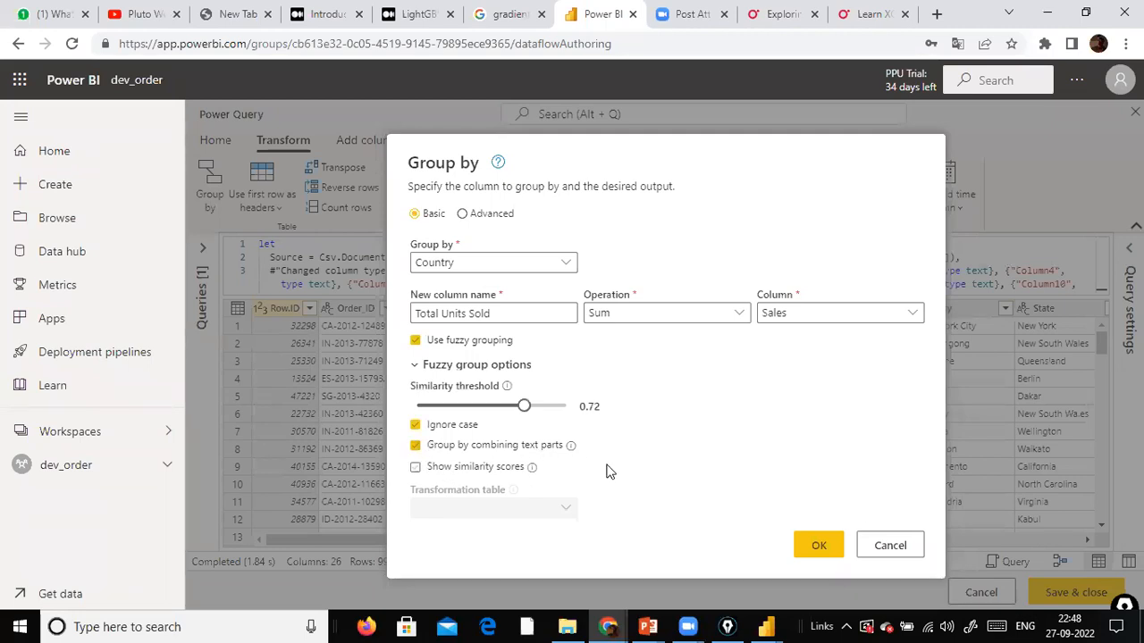
{"action": "key", "text": "alt+Tab"}
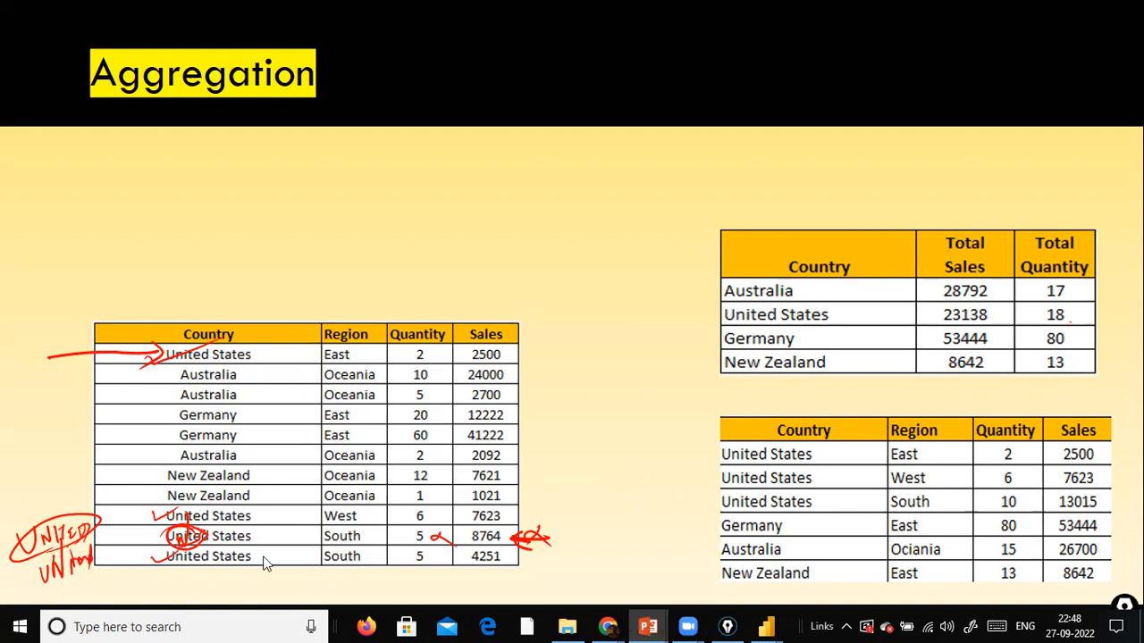
{"action": "key", "text": "alt+Tab"}
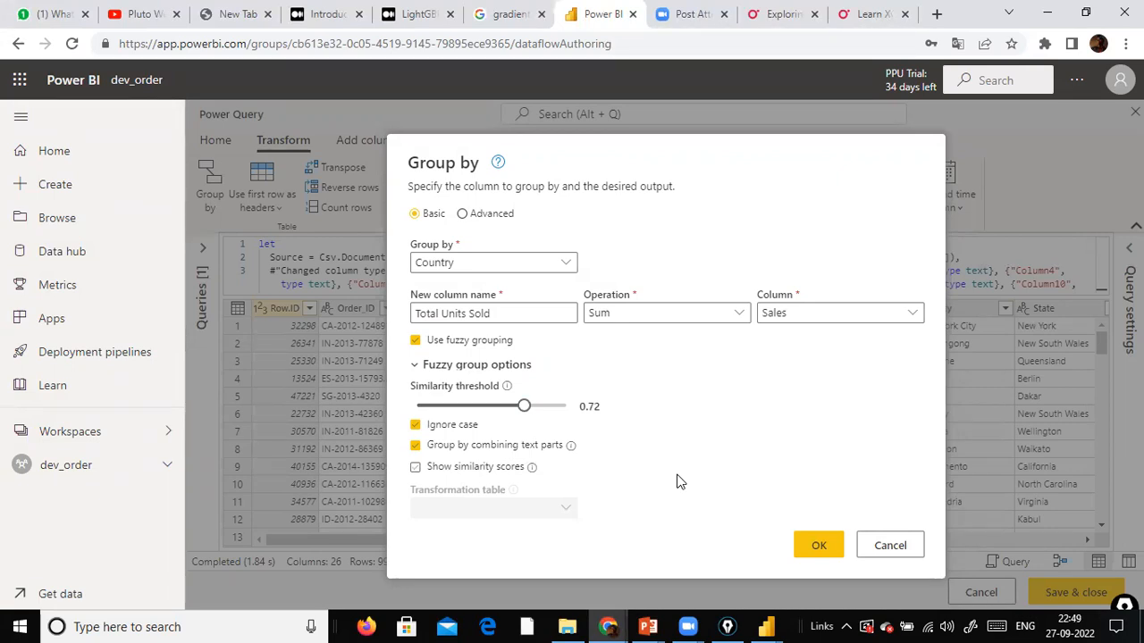
- Toggle the similarity scores option, try applying the fuzzy grouping by Country, and leave Power Query without saving
{"action": "left_click", "coordinate": [417, 469]}
{"action": "left_click", "coordinate": [812, 546]}
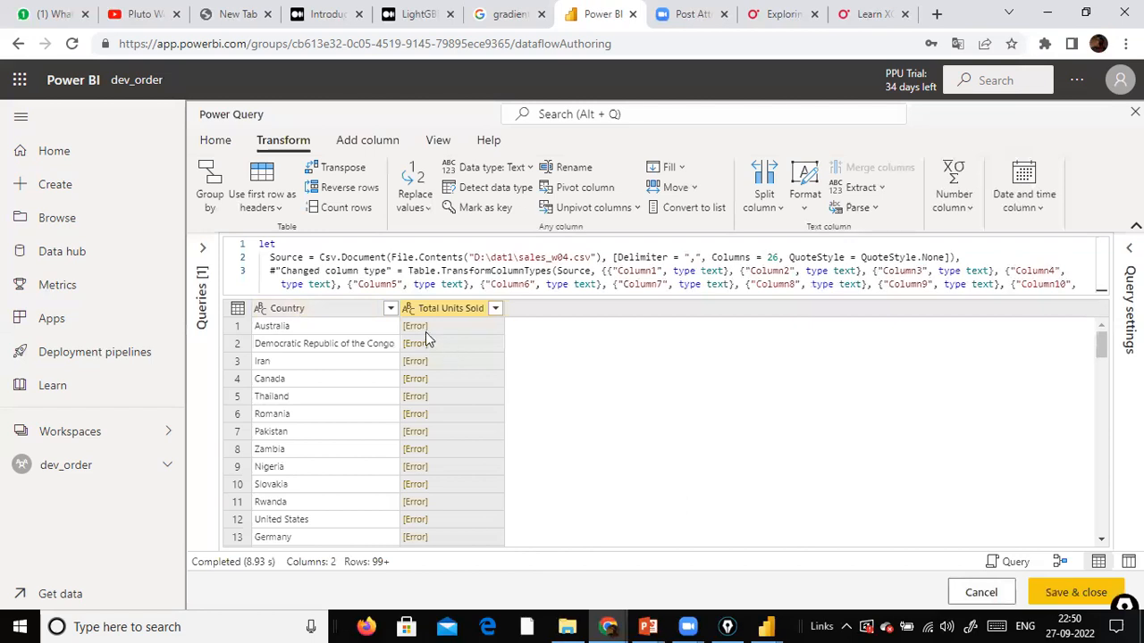
{"action": "left_click", "coordinate": [528, 407]}
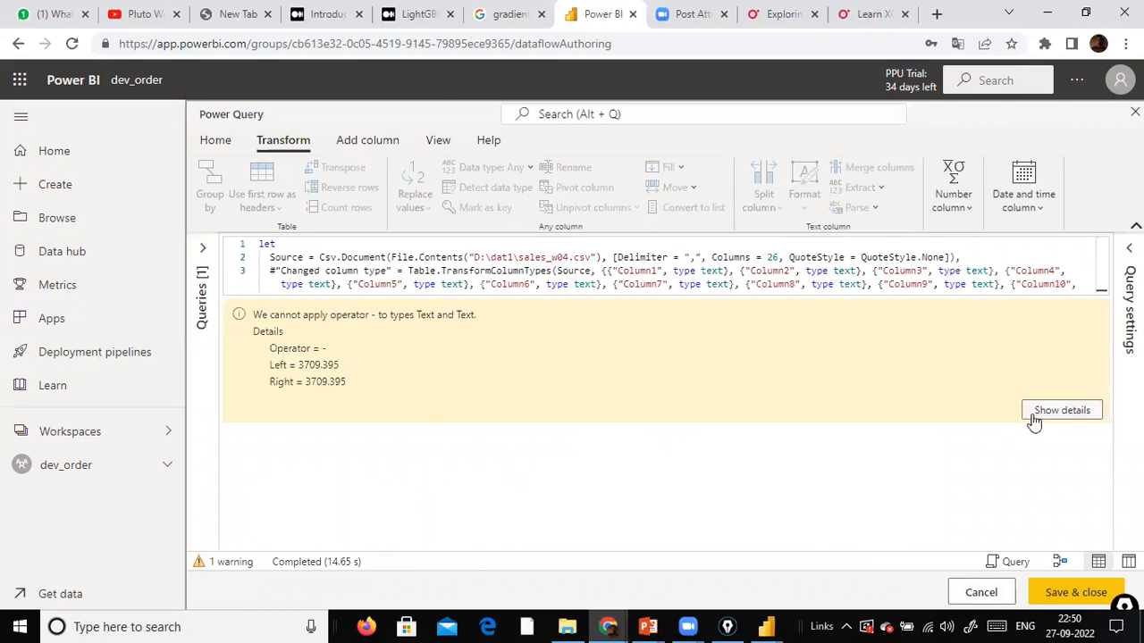
{"action": "left_click", "coordinate": [983, 592]}
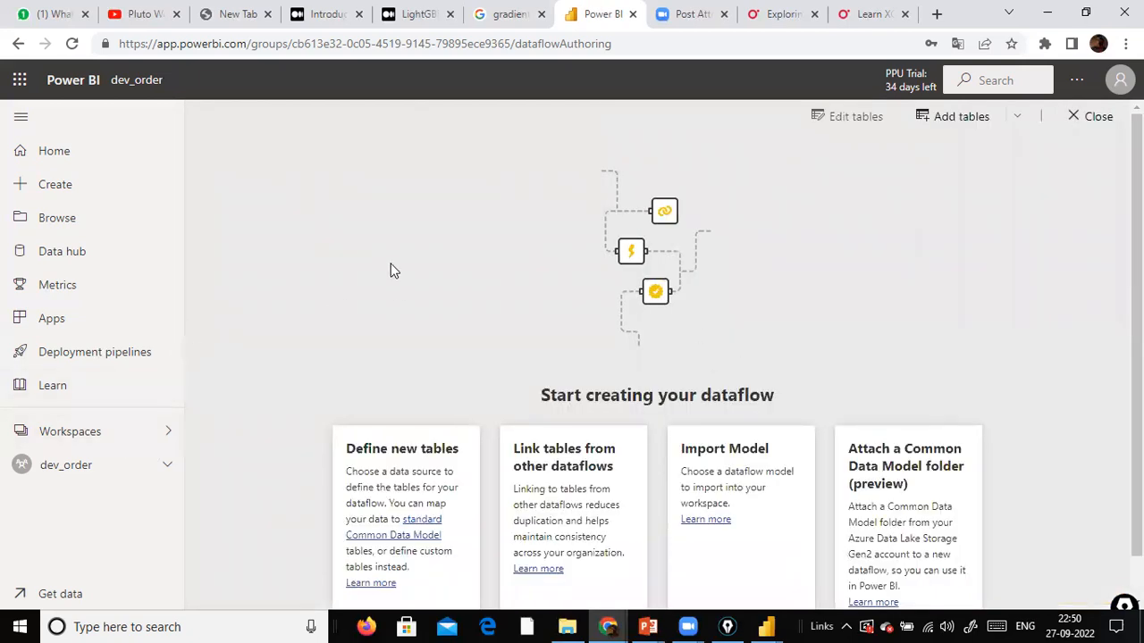
- Open the dev_order workspace and start a new dataflow
{"action": "left_click", "coordinate": [63, 186]}
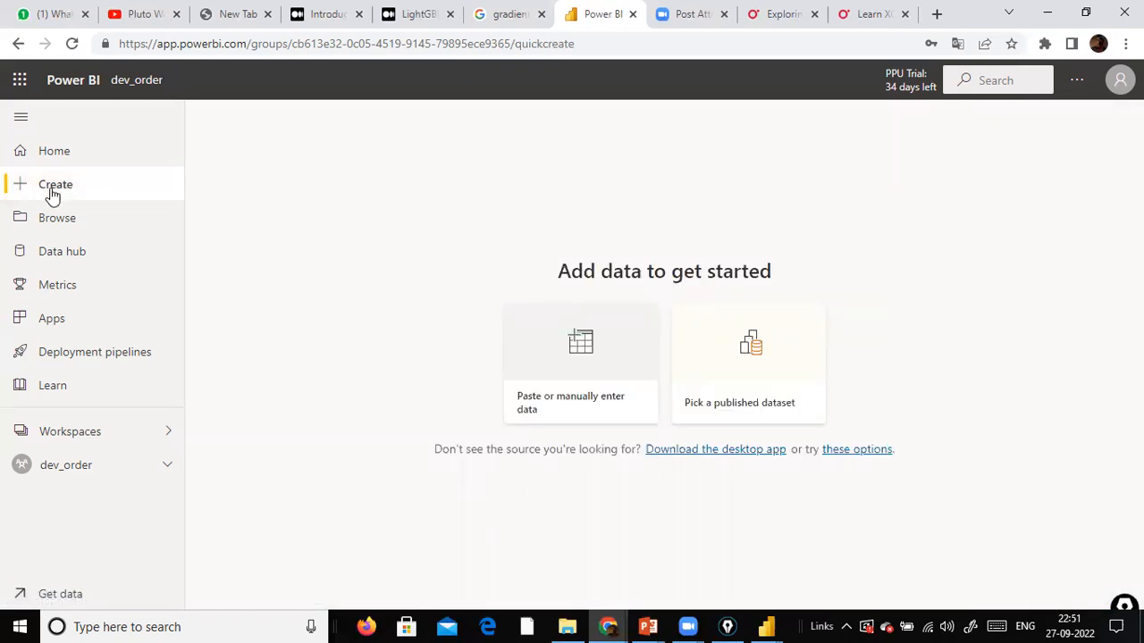
{"action": "left_click", "coordinate": [71, 437]}
{"action": "left_click", "coordinate": [259, 394]}
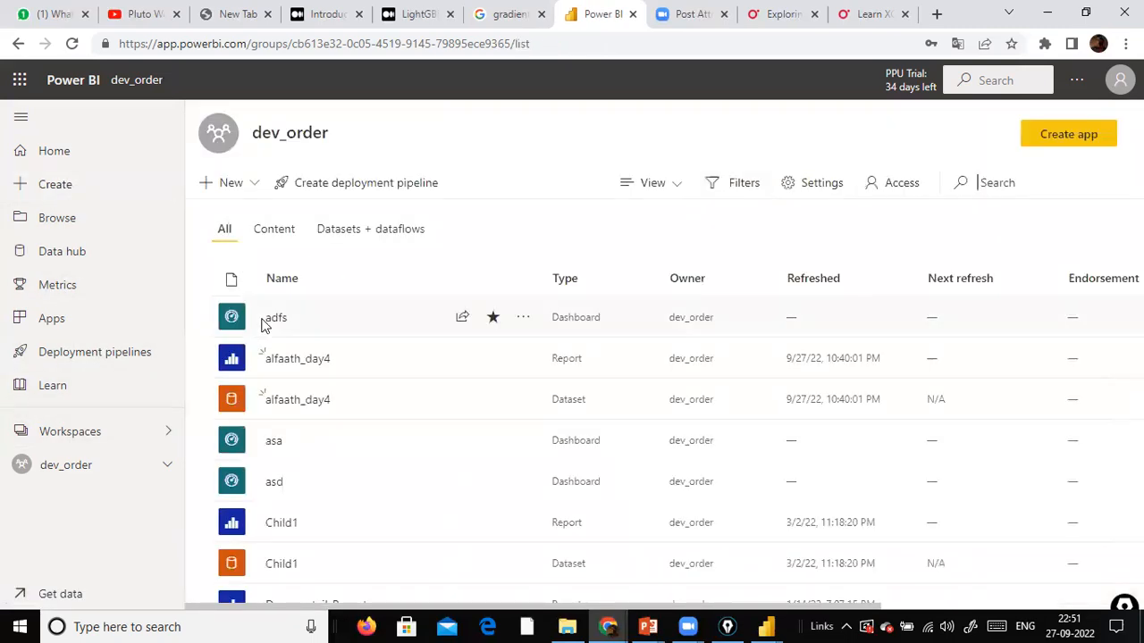
{"action": "left_click", "coordinate": [254, 191]}
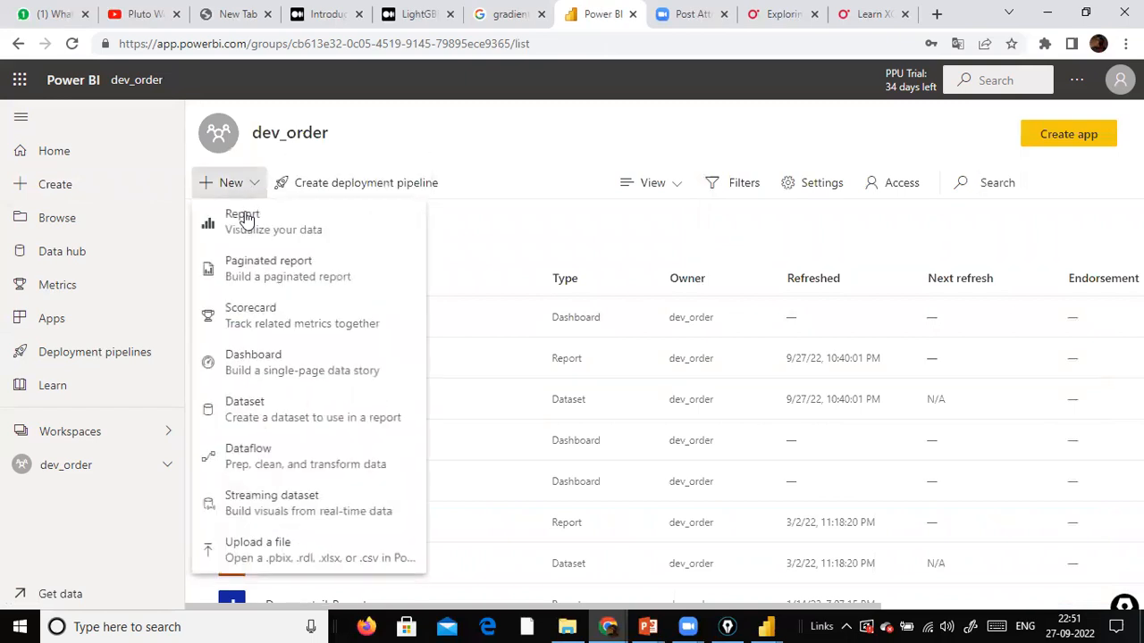
{"action": "left_click", "coordinate": [277, 457]}
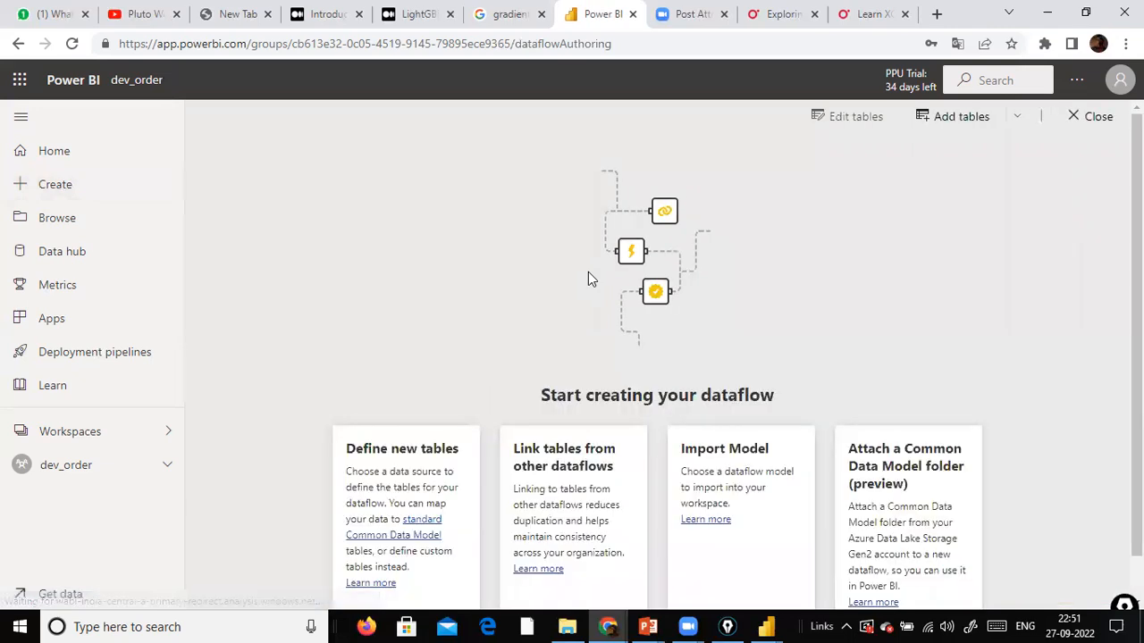
- Define new tables for the dataflow with Text/CSV as the data source
{"action": "scroll", "coordinate": [462, 538], "scroll_direction": "down", "scroll_amount": 2}
{"action": "left_click", "coordinate": [410, 587]}
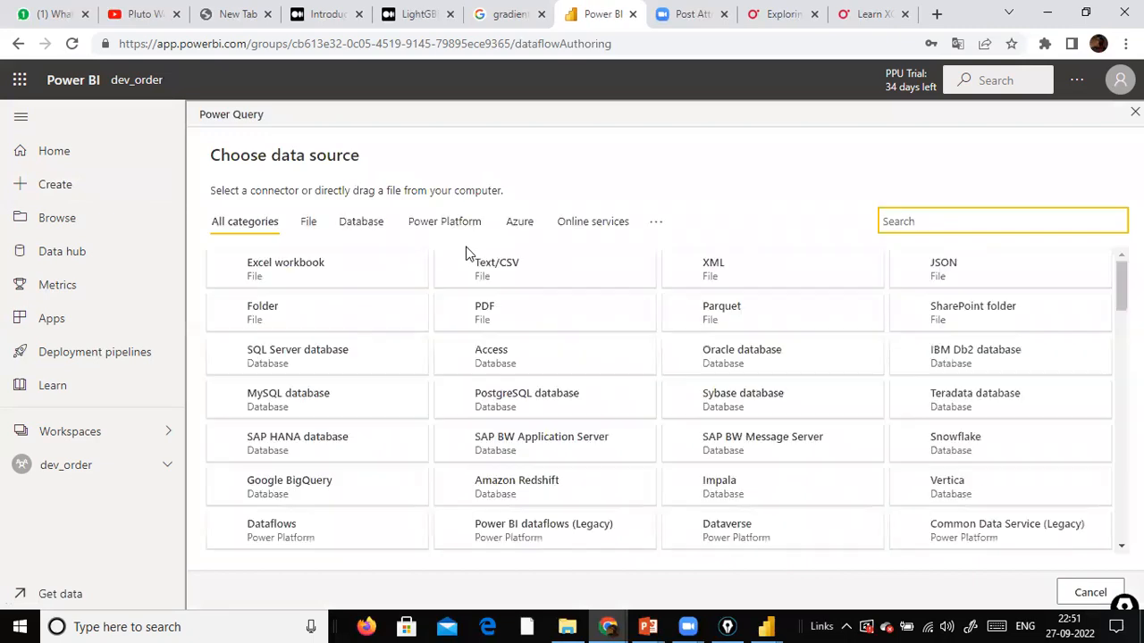
{"action": "left_click", "coordinate": [564, 287]}
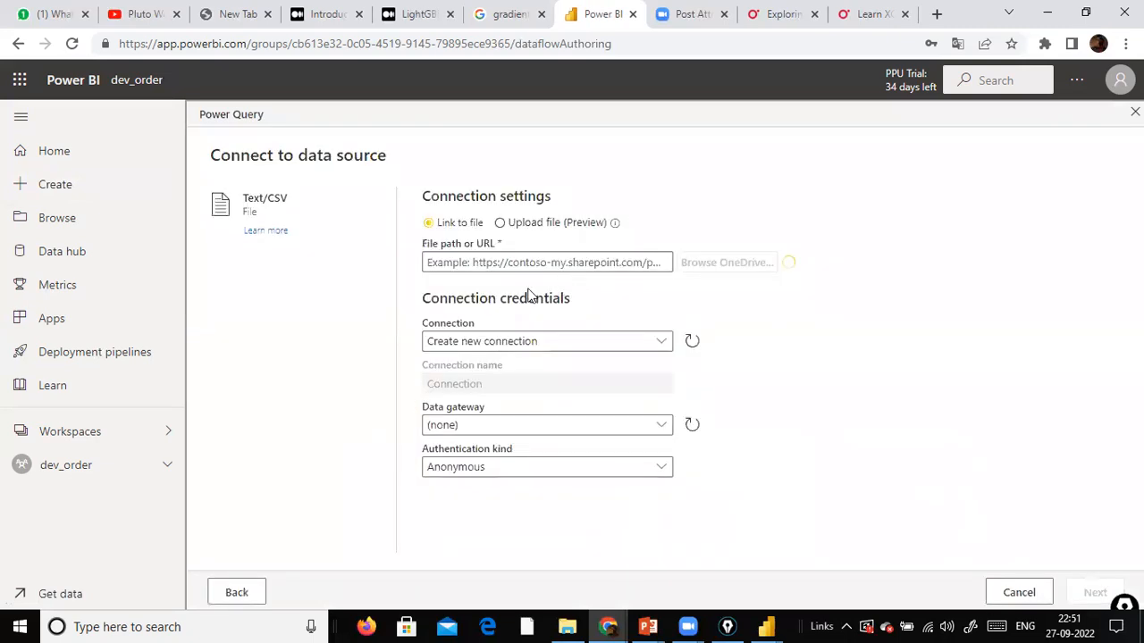
- Connect to the file D:\dat1\Sales.csv, preview its data, and cancel the import
{"action": "left_click", "coordinate": [544, 265]}
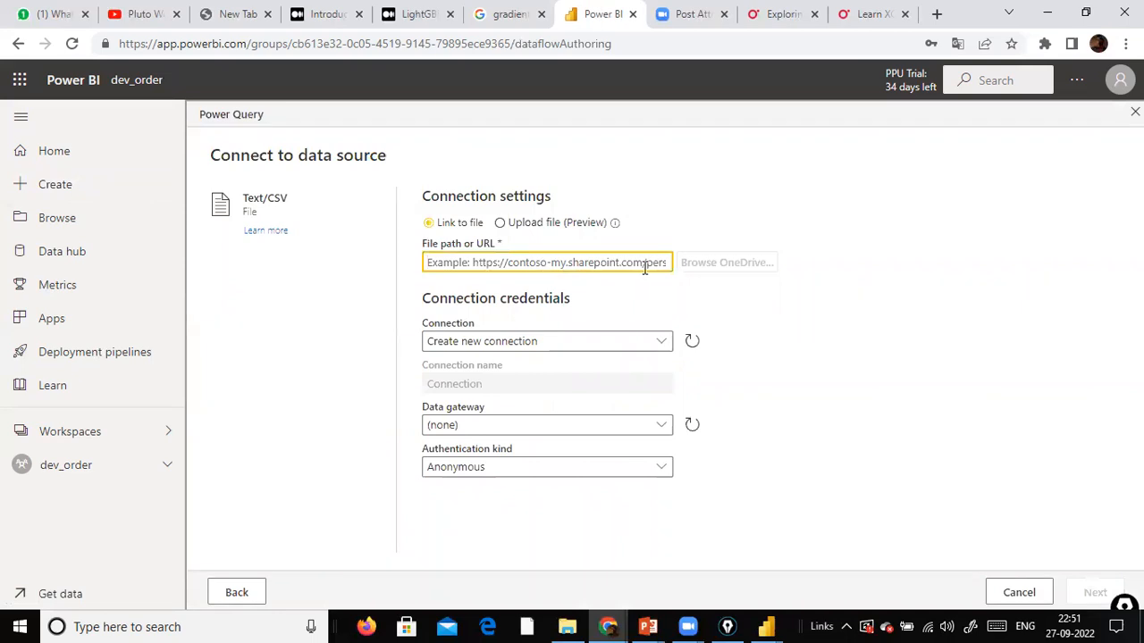
{"action": "type", "text": "D:\\data1"}
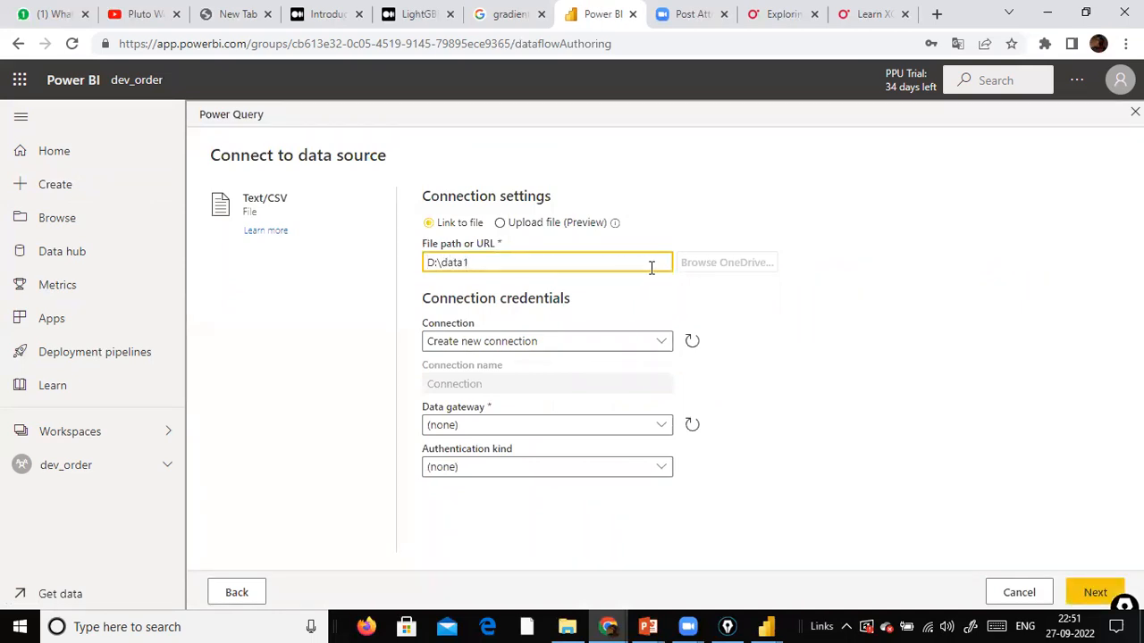
{"action": "key", "text": "BackSpace"}
{"action": "key", "text": "BackSpace"}
{"action": "type", "text": "1\\"}
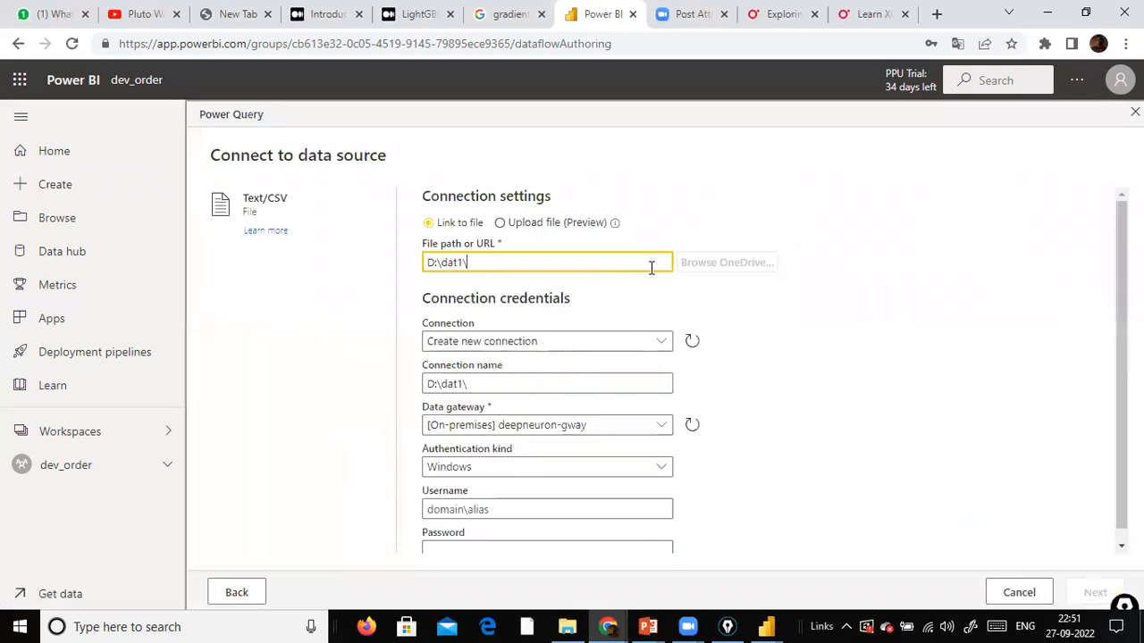
{"action": "type", "text": "Sales.csv"}
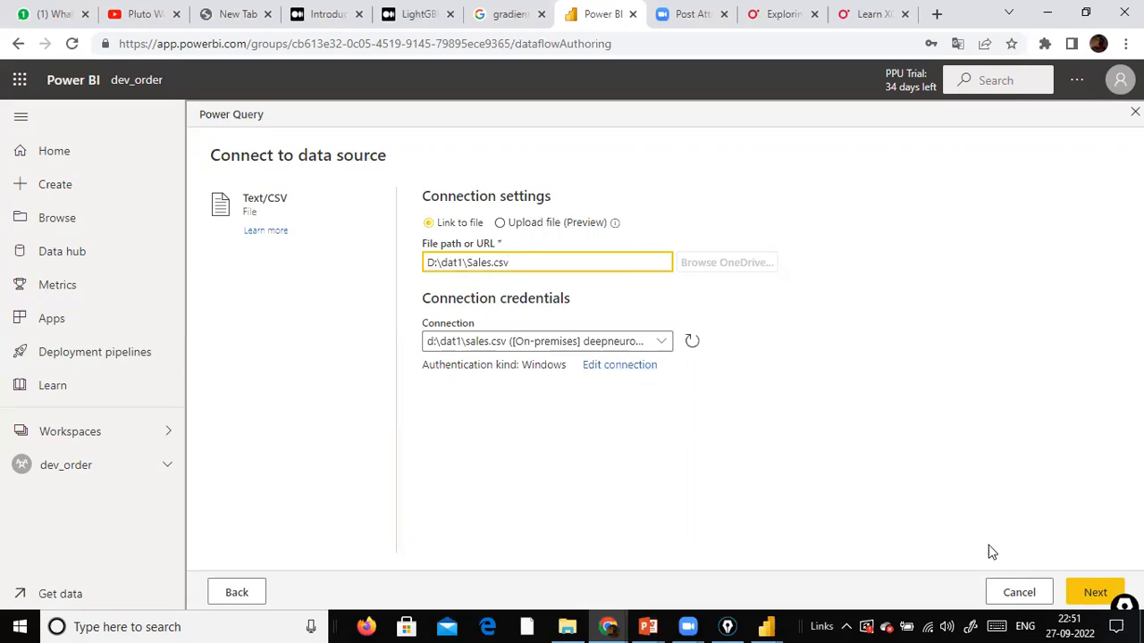
{"action": "left_click", "coordinate": [1091, 596]}
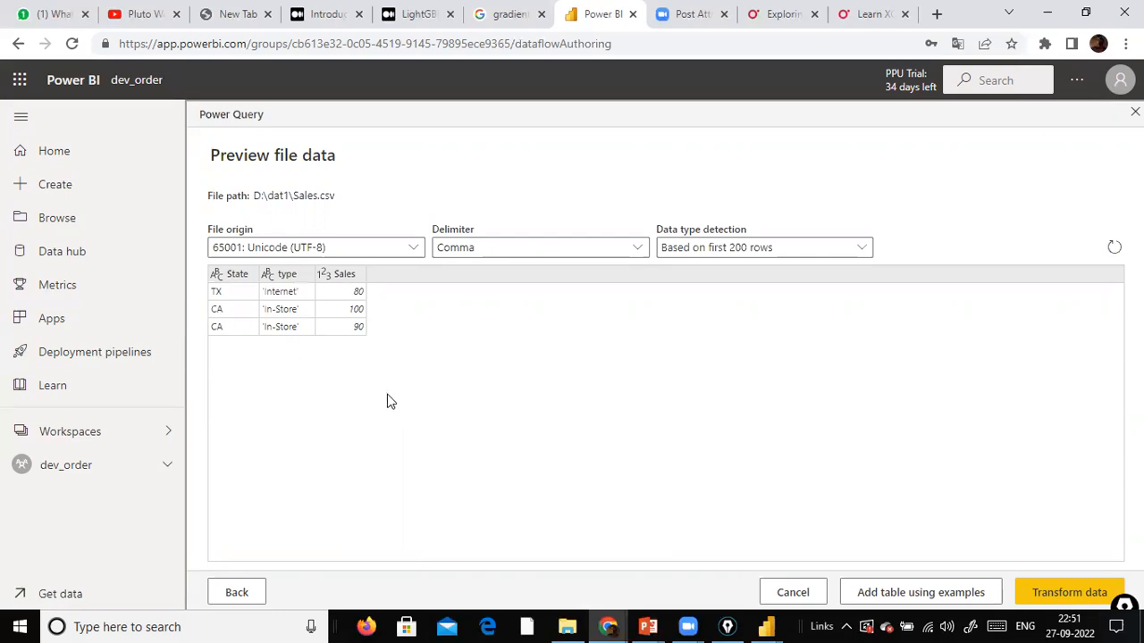
{"action": "left_click", "coordinate": [815, 591]}
{"action": "scroll", "coordinate": [379, 534], "scroll_direction": "down", "scroll_amount": 1}
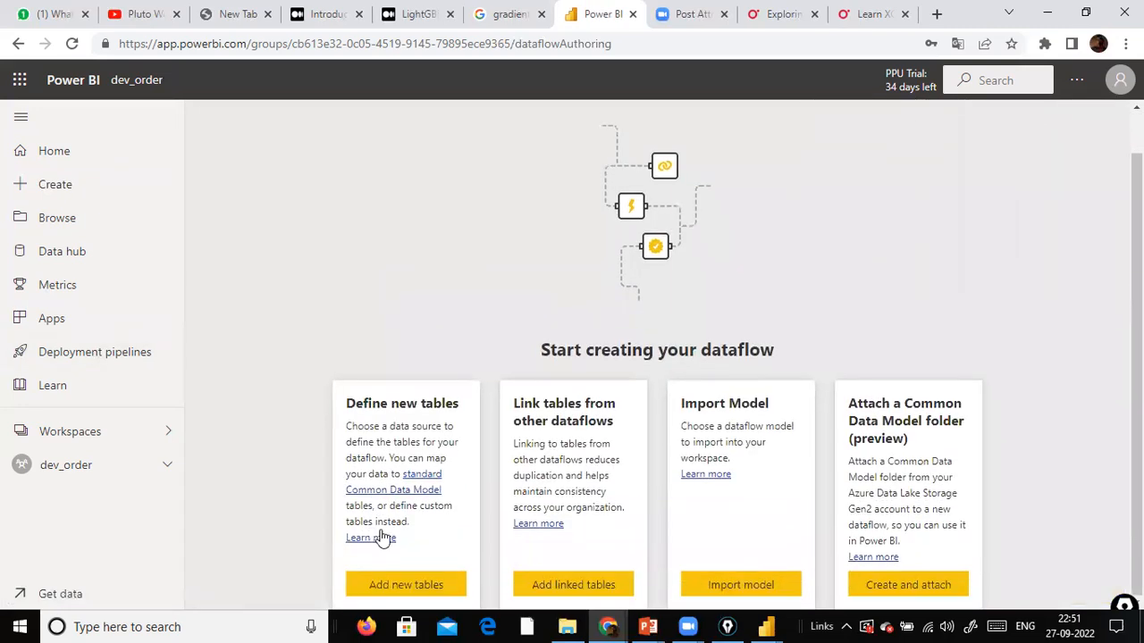
- Define new dataflow tables from a Text/CSV source with the file path D:\dat1\sales_w04.csv
{"action": "left_click", "coordinate": [402, 586]}
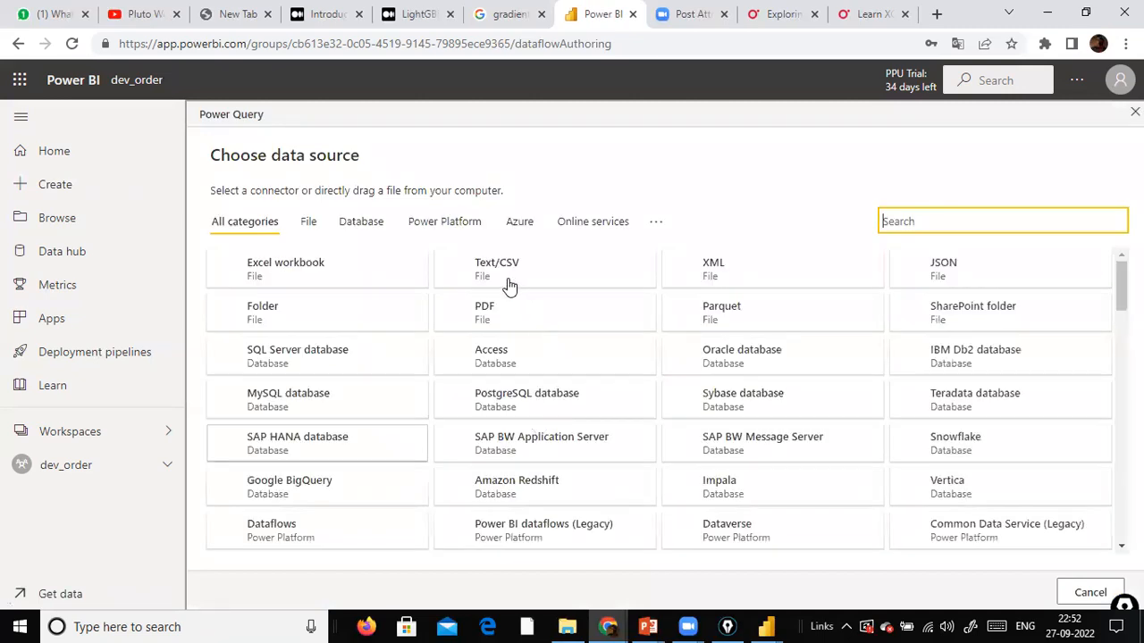
{"action": "left_click", "coordinate": [506, 281]}
{"action": "left_click", "coordinate": [564, 268]}
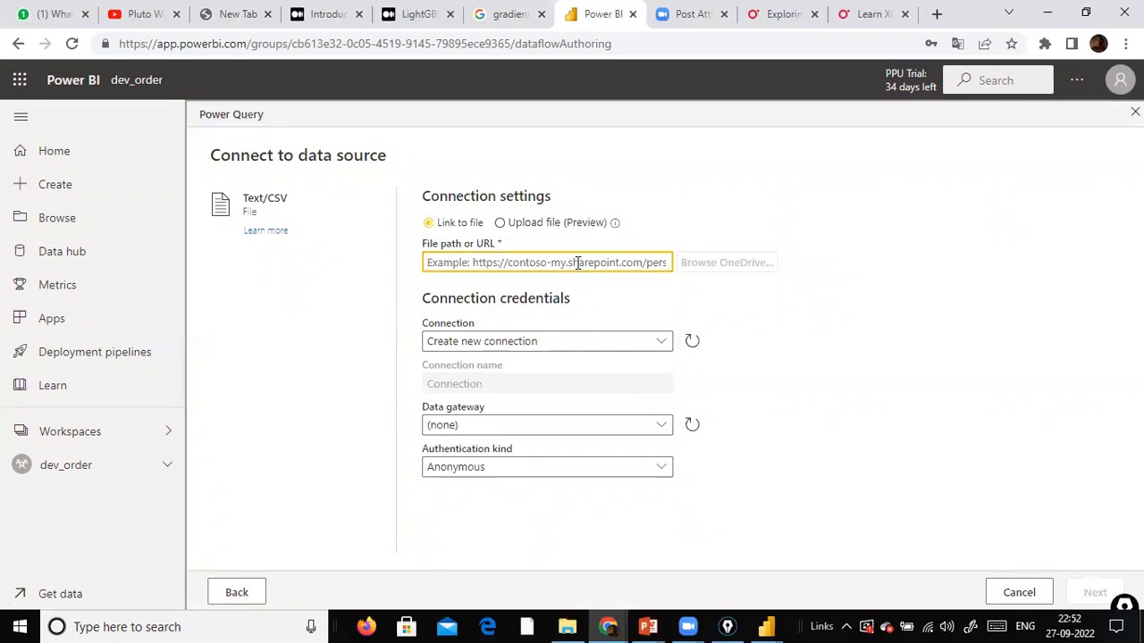
{"action": "type", "text": "D:\\dat"}
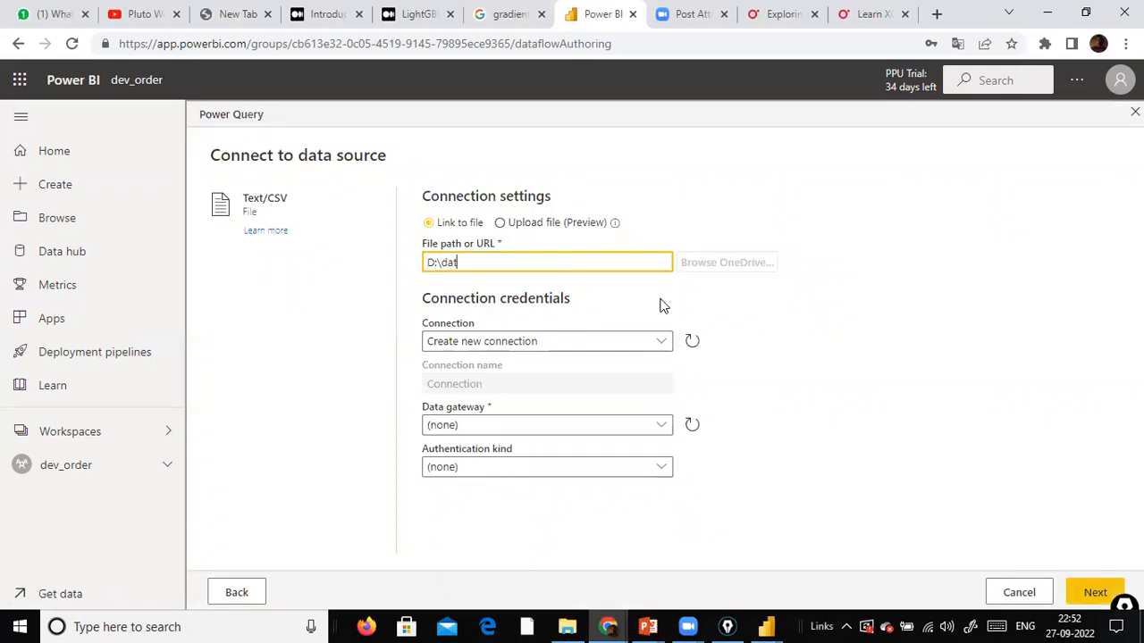
{"action": "type", "text": "1\\sales"}
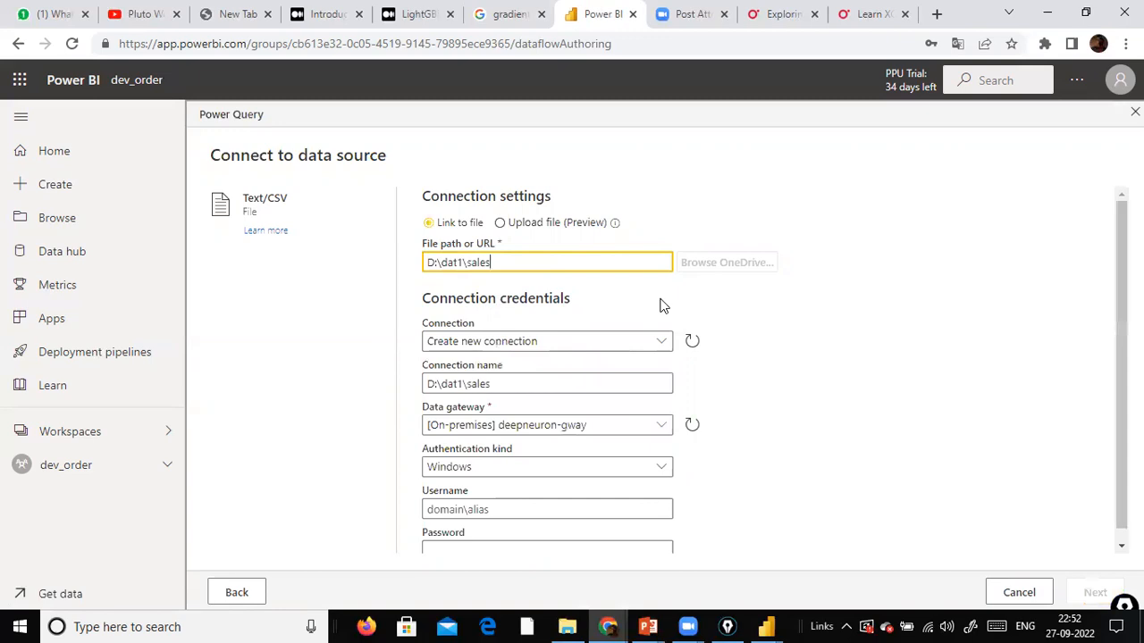
{"action": "type", "text": "_w04.csv"}
{"action": "key", "text": "Tab"}
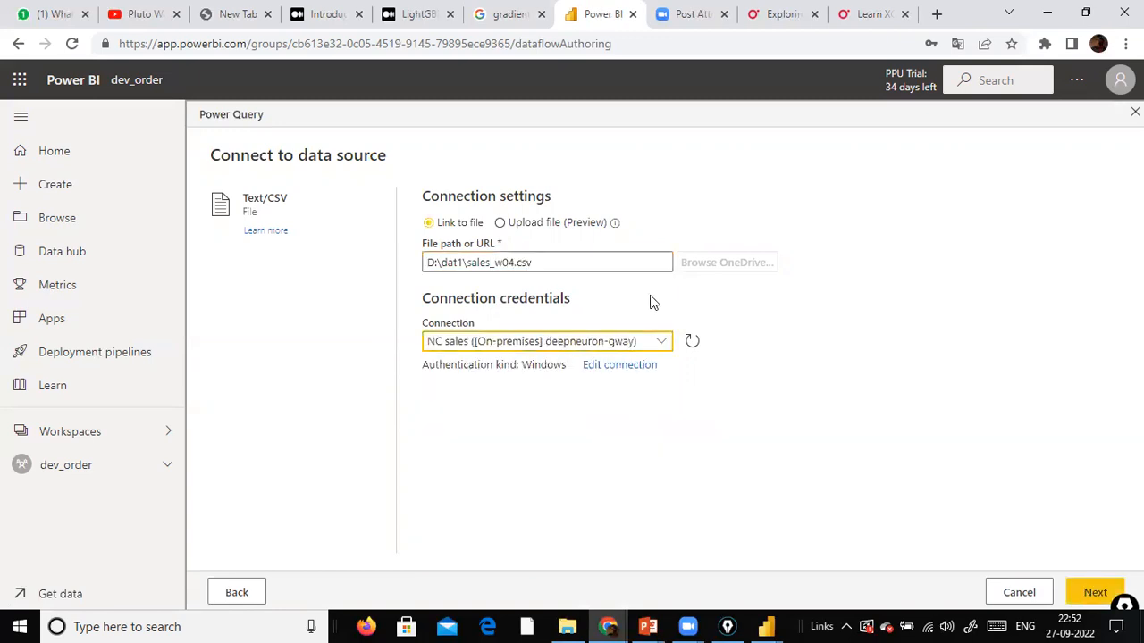
- Use the NC sales ([On-premises] deepneuron-gway) connection for the file and load its data for transformation
{"action": "left_click", "coordinate": [667, 345]}
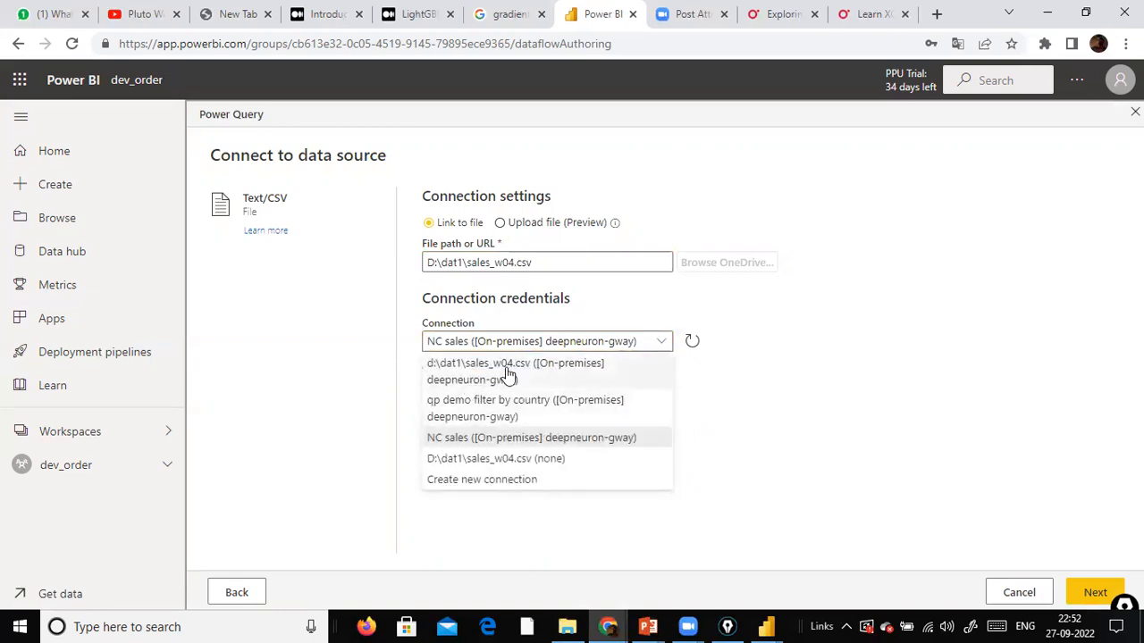
{"action": "left_click", "coordinate": [572, 438]}
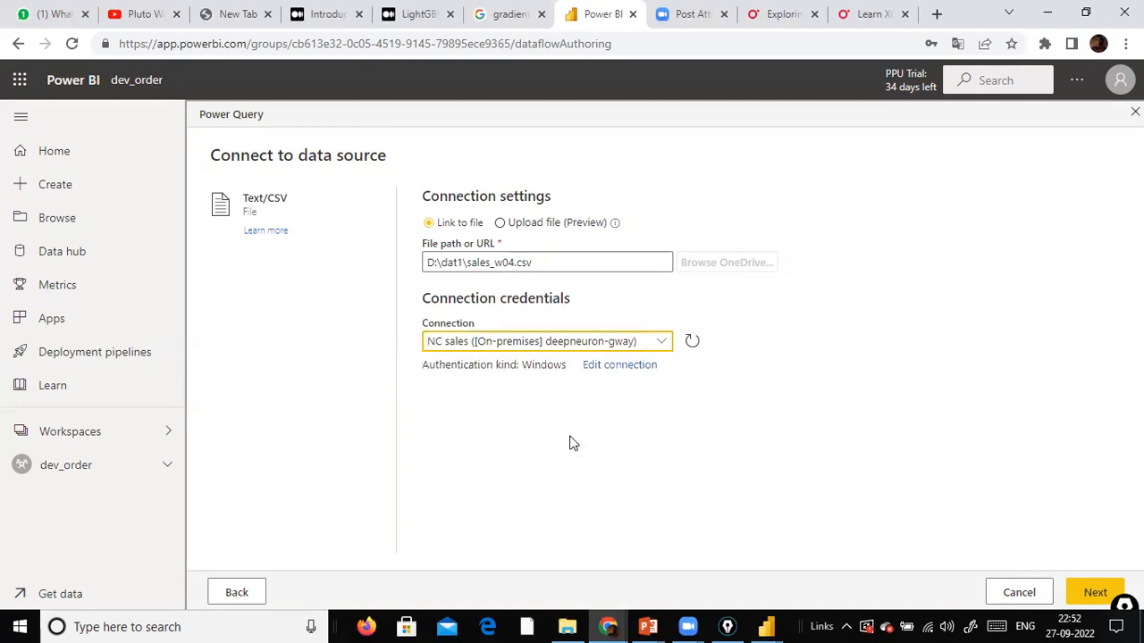
{"action": "left_click", "coordinate": [1076, 594]}
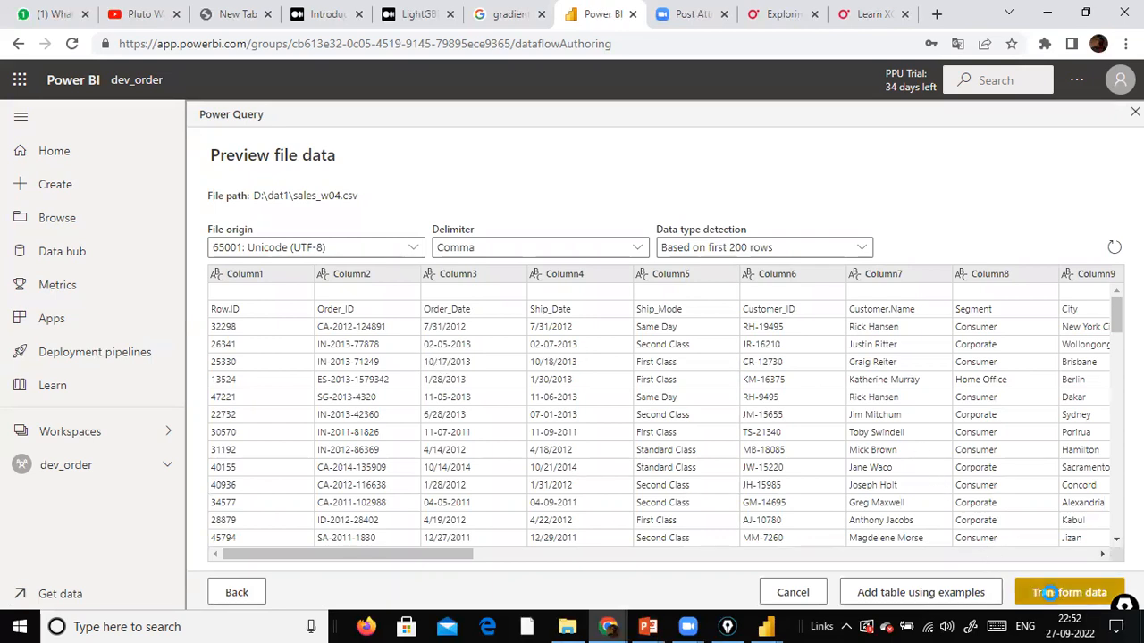
{"action": "left_click", "coordinate": [1024, 591]}
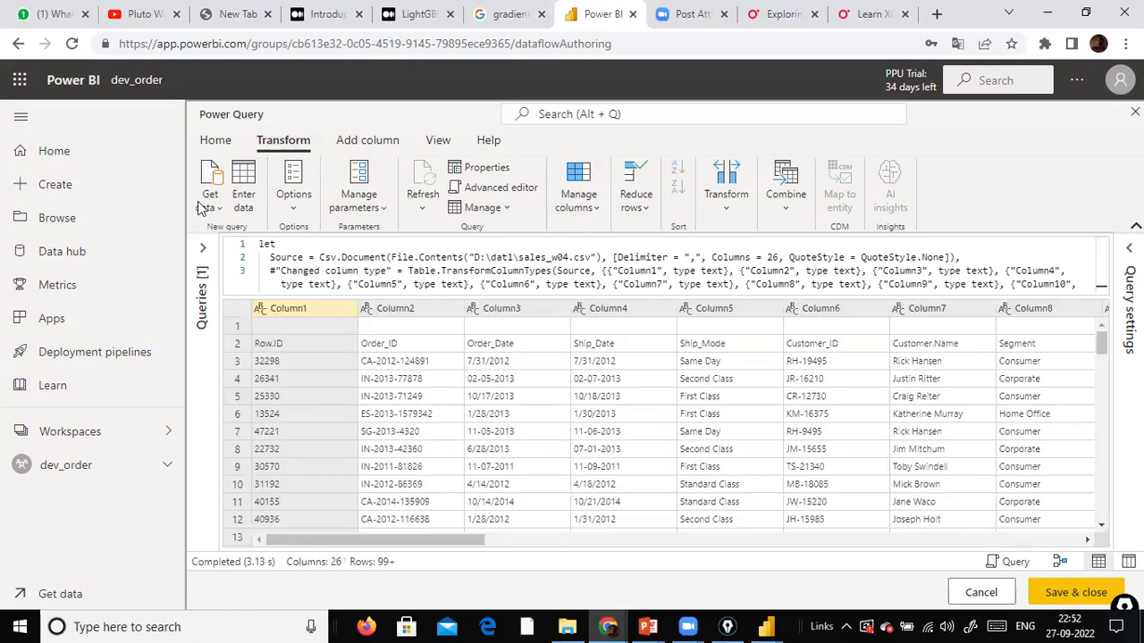
- Promote the first row to headers twice so that Row.ID, Order_ID and the other field names head the columns
{"action": "left_click", "coordinate": [284, 140]}
{"action": "left_click", "coordinate": [264, 215]}
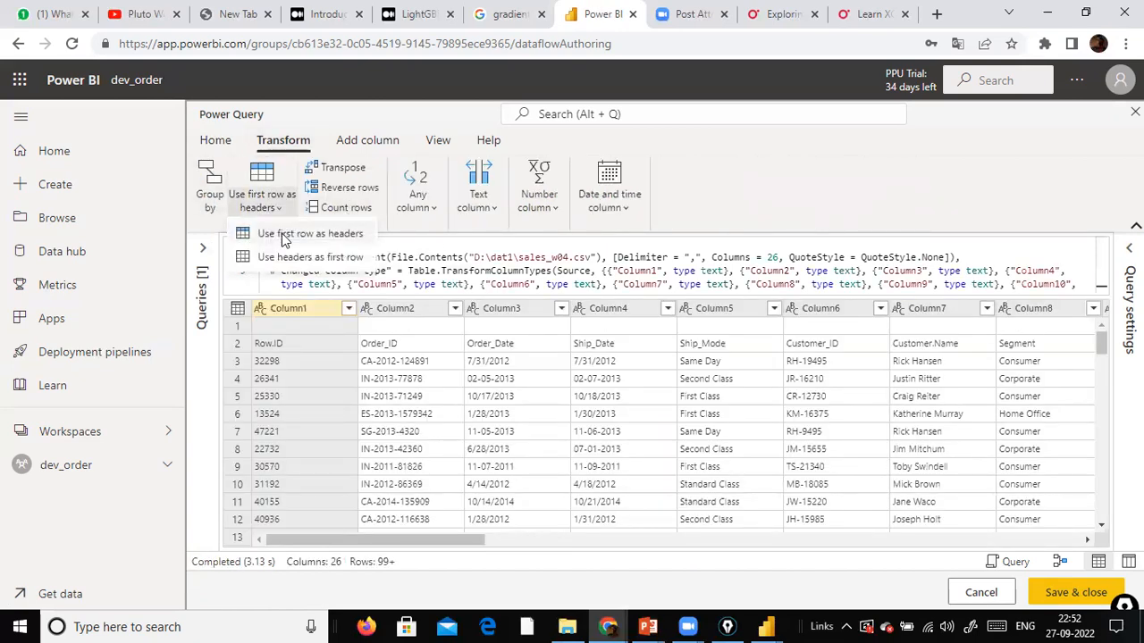
{"action": "left_click", "coordinate": [281, 230]}
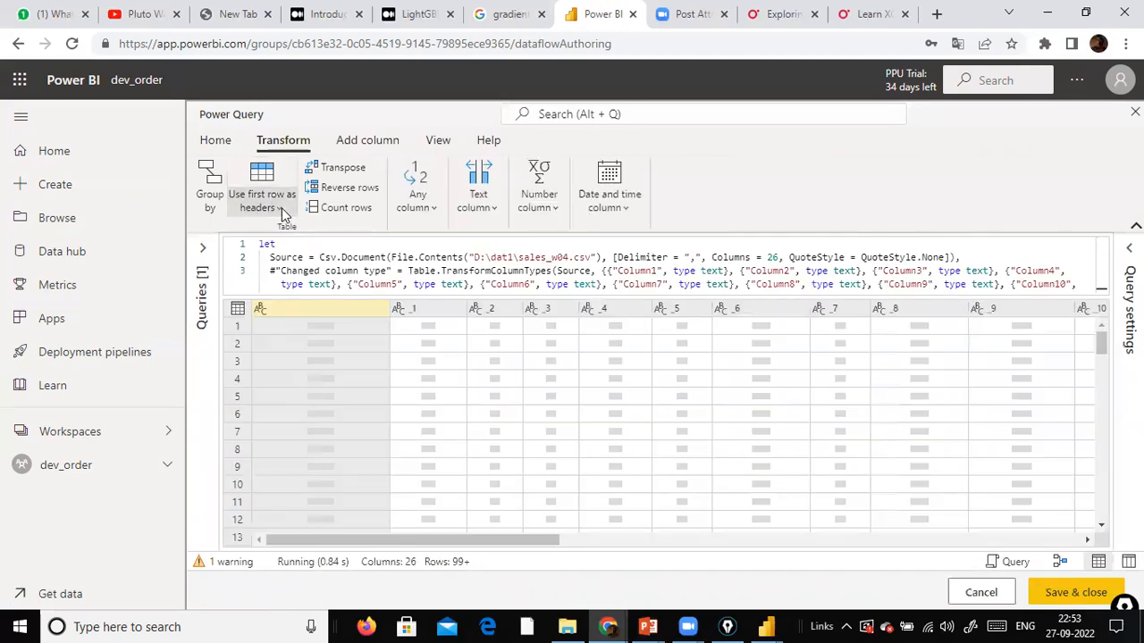
{"action": "left_click", "coordinate": [279, 210]}
{"action": "left_click", "coordinate": [284, 227]}
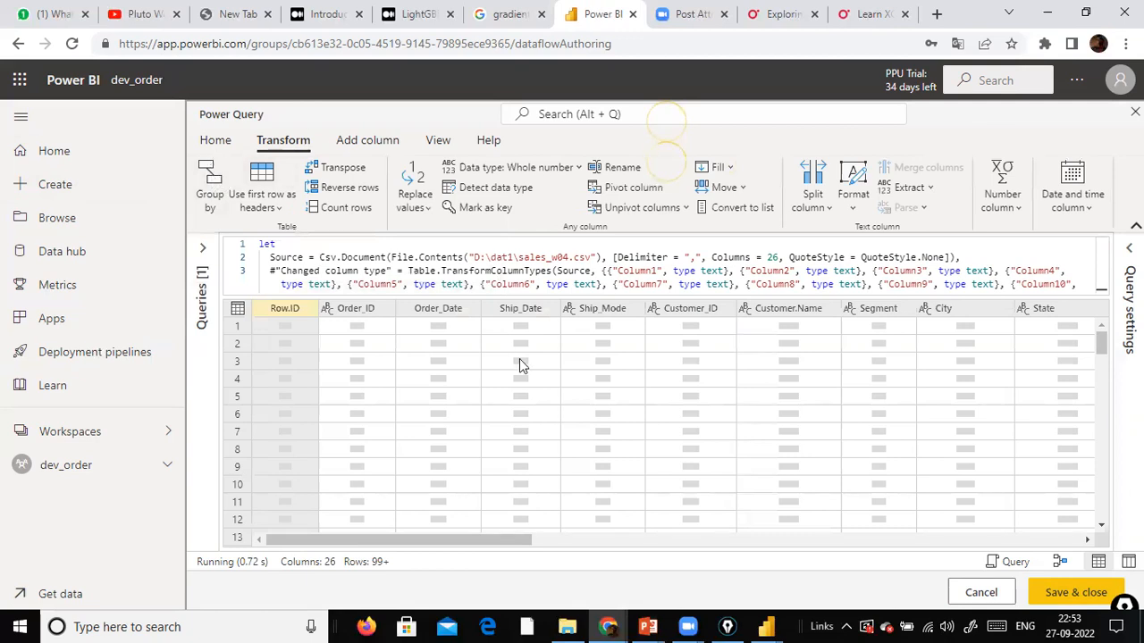
- Start a basic grouping by the Category column with a new column named Total
{"action": "left_click", "coordinate": [207, 189]}
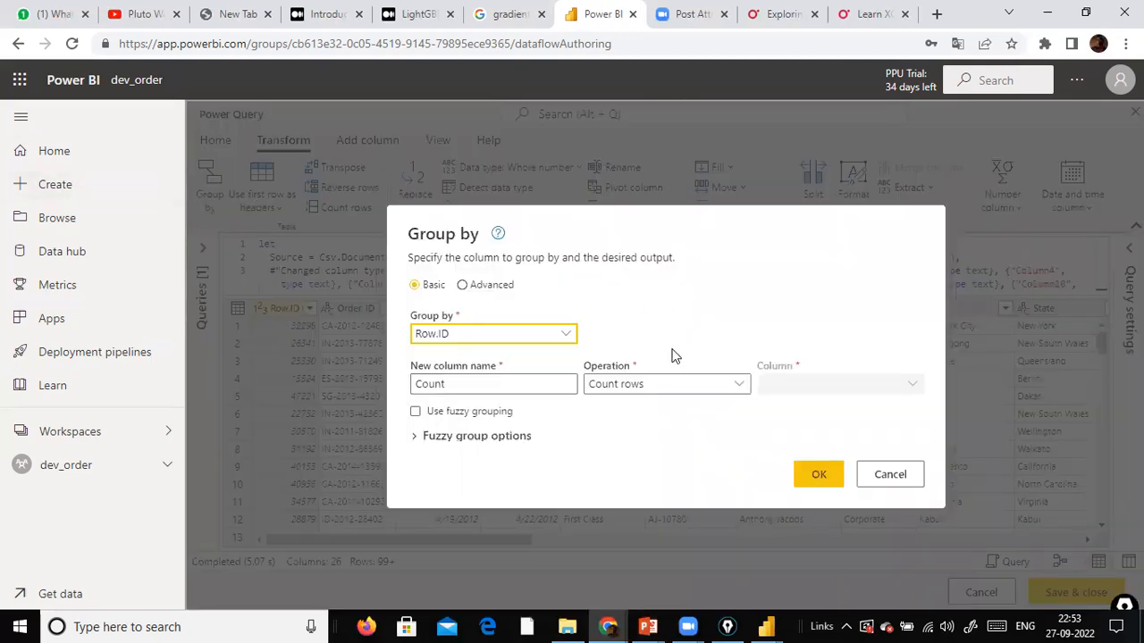
{"action": "left_click", "coordinate": [568, 338]}
{"action": "scroll", "coordinate": [532, 444], "scroll_direction": "down", "scroll_amount": 3}
{"action": "scroll", "coordinate": [531, 447], "scroll_direction": "up", "scroll_amount": 3}
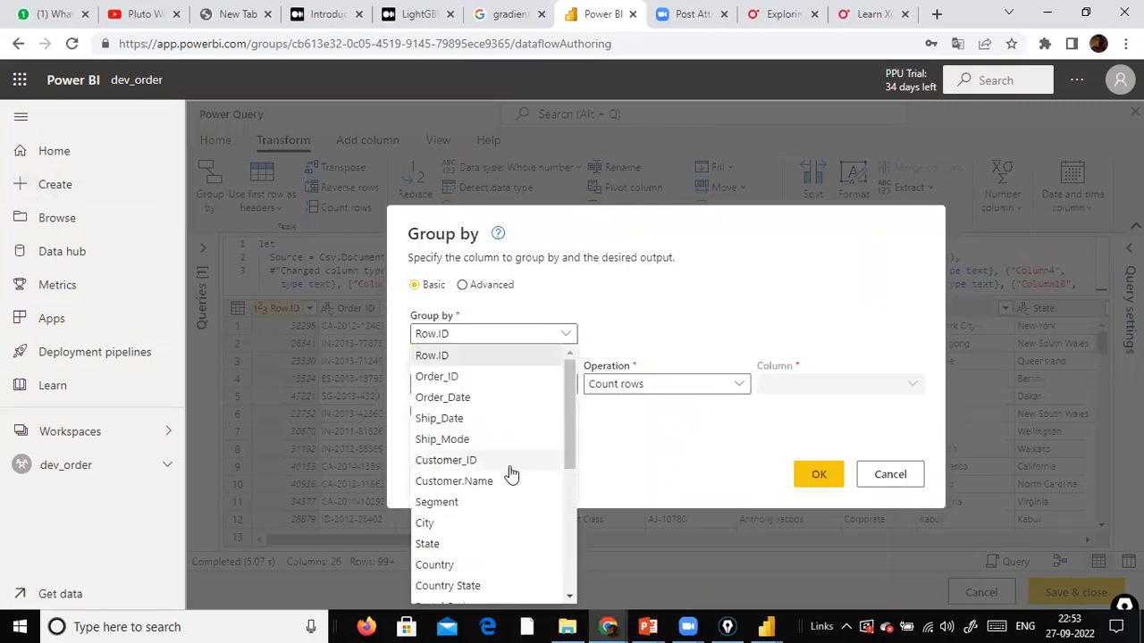
{"action": "scroll", "coordinate": [504, 470], "scroll_direction": "down", "scroll_amount": 5}
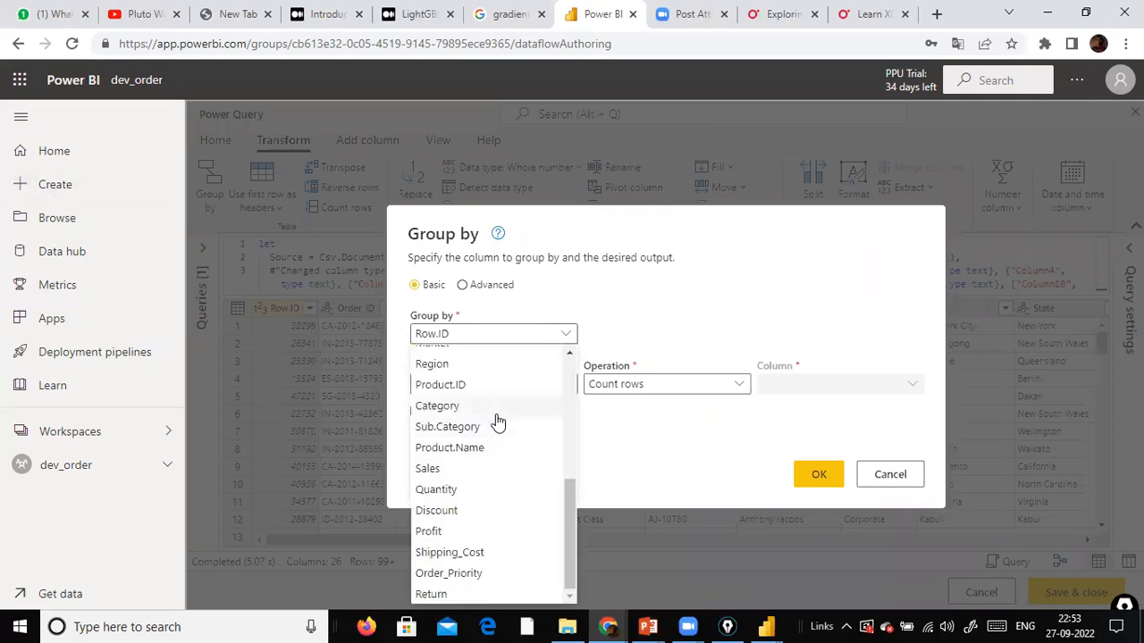
{"action": "left_click", "coordinate": [496, 414]}
{"action": "key", "text": "Tab"}
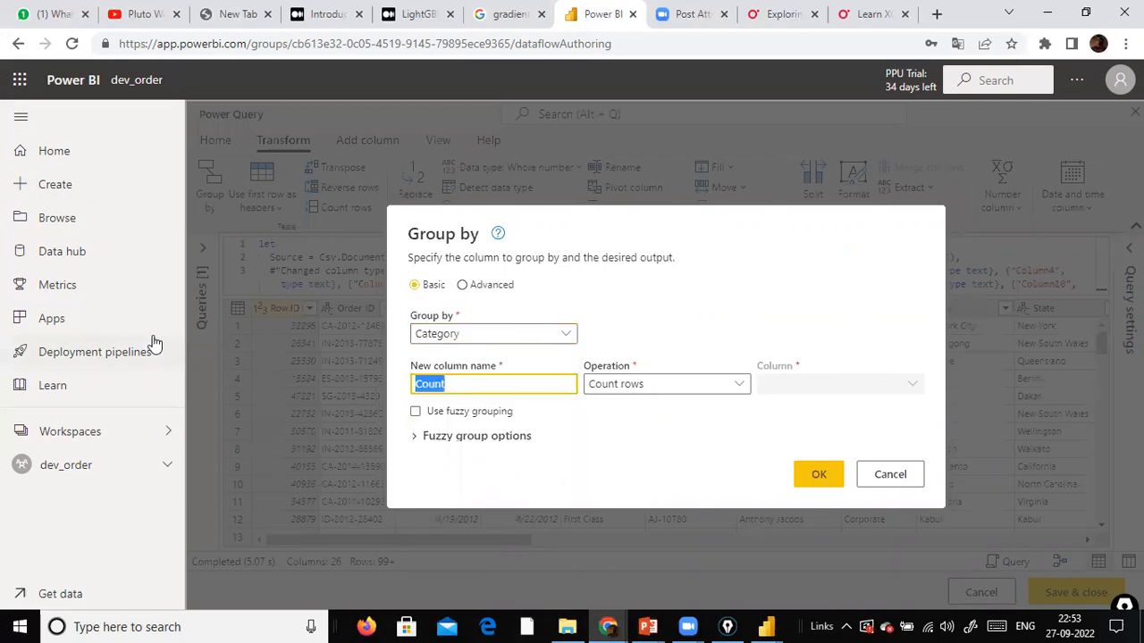
{"action": "type", "text": "Total"}
{"action": "key", "text": "Tab"}
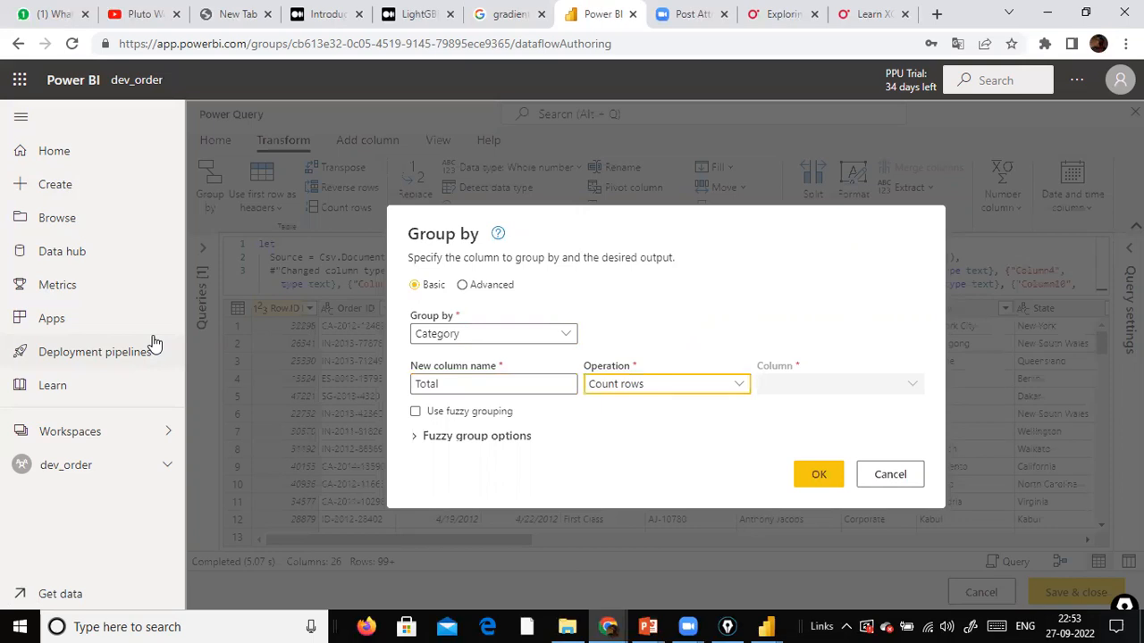
- Set the Total column's aggregation to the Sum of Quantity and apply the grouping
{"action": "left_click", "coordinate": [690, 385]}
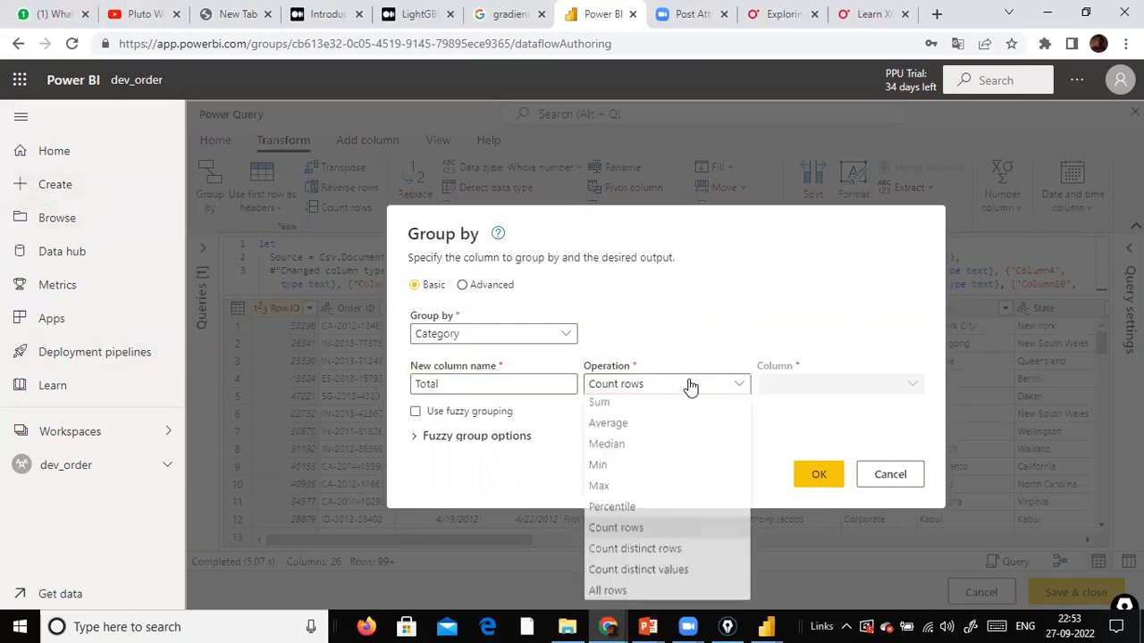
{"action": "left_click", "coordinate": [686, 404]}
{"action": "left_click", "coordinate": [811, 390]}
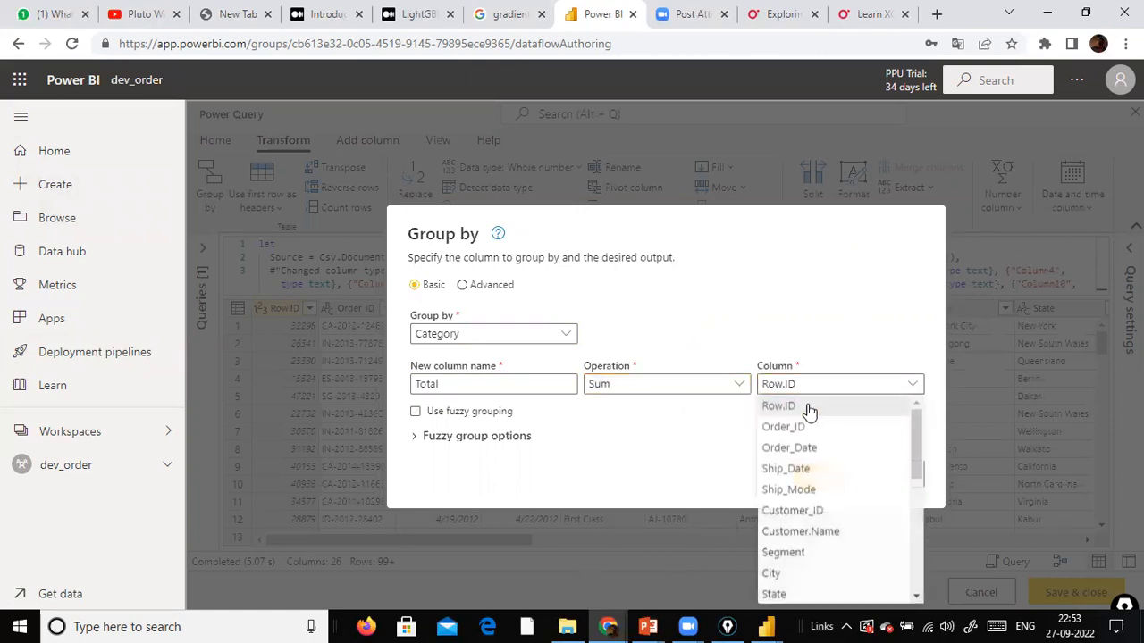
{"action": "scroll", "coordinate": [826, 529], "scroll_direction": "down", "scroll_amount": 3}
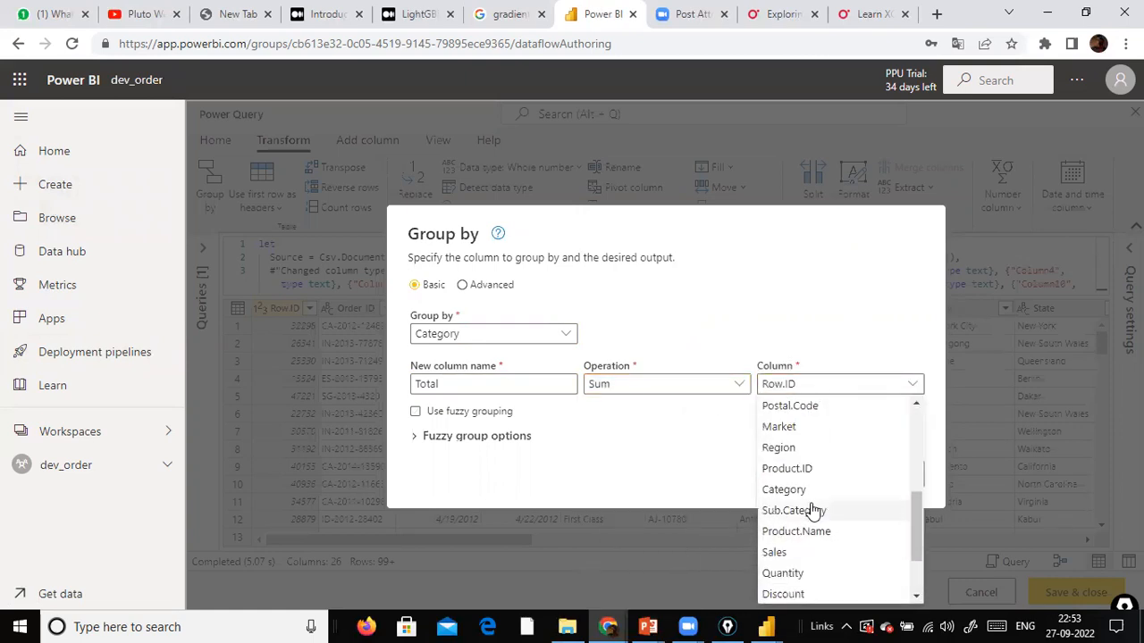
{"action": "scroll", "coordinate": [813, 509], "scroll_direction": "down", "scroll_amount": 2}
{"action": "left_click", "coordinate": [809, 492]}
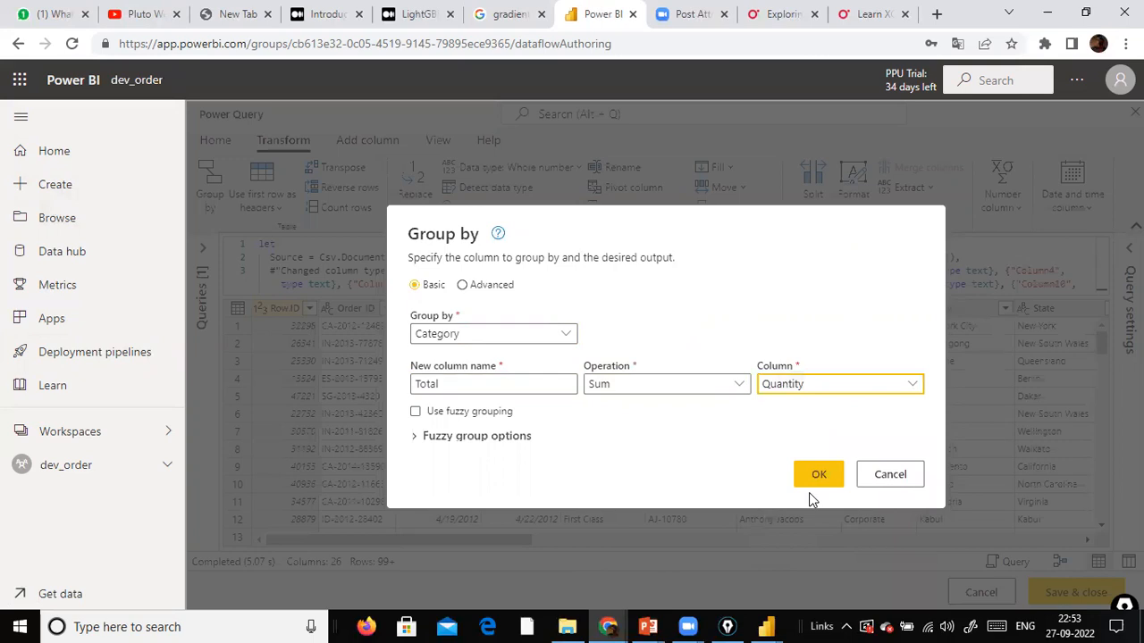
{"action": "left_click", "coordinate": [817, 482]}
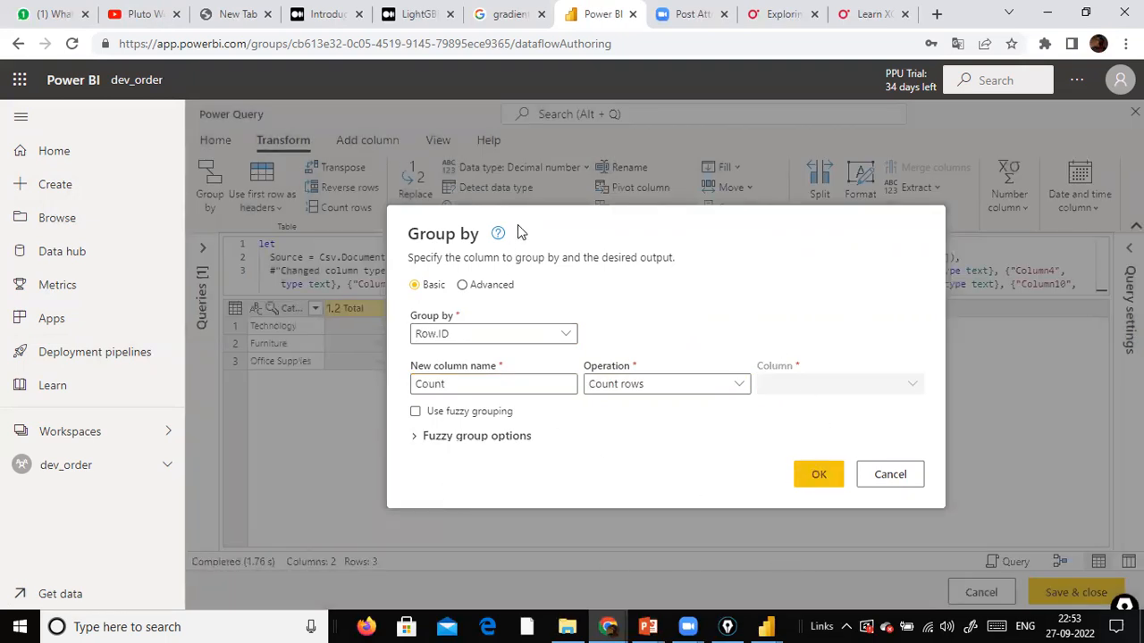
- Group the table by Row.ID with a Count column that counts rows, and widen the Row.ID column to review the rows
{"action": "left_click", "coordinate": [828, 472]}
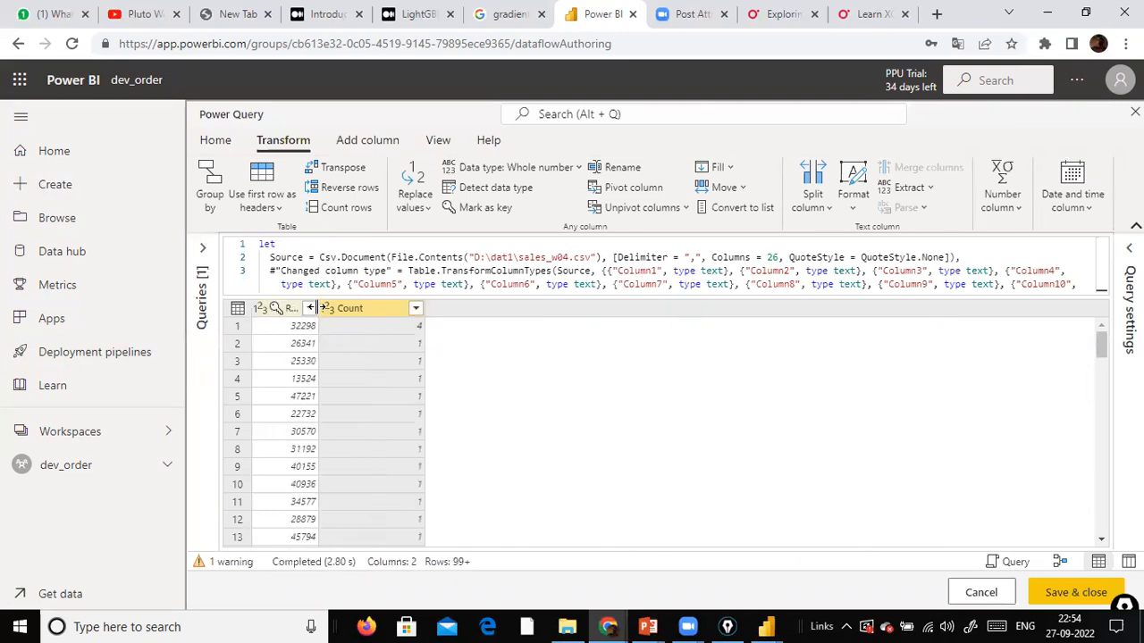
{"action": "left_click_drag", "start_coordinate": [315, 307], "coordinate": [433, 309]}
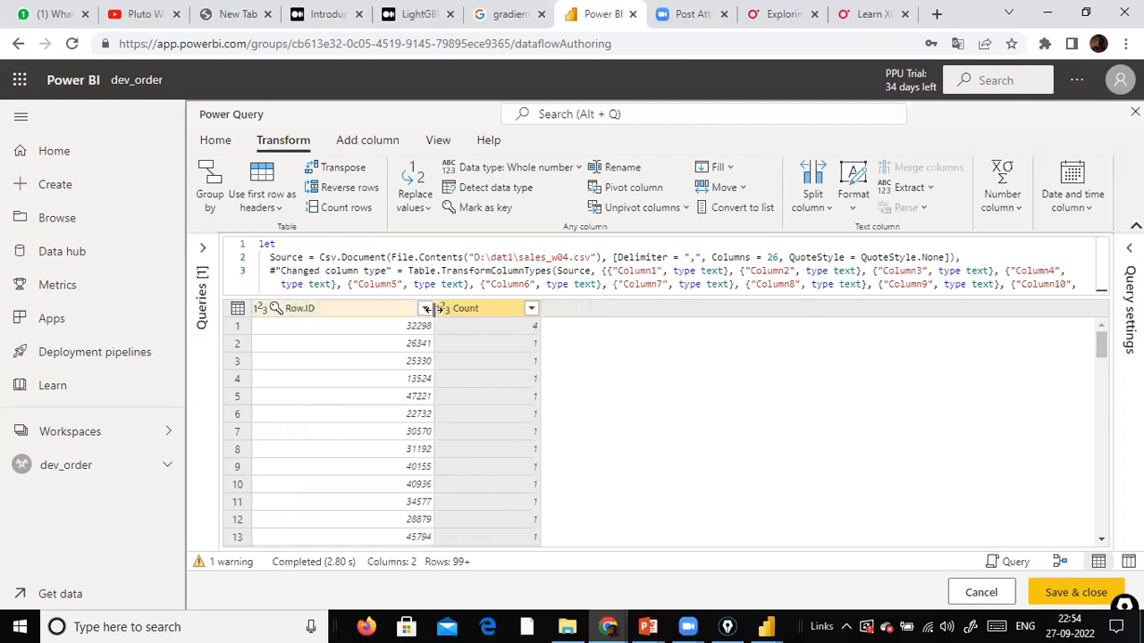
{"action": "scroll", "coordinate": [499, 361], "scroll_direction": "down", "scroll_amount": 5}
{"action": "scroll", "coordinate": [766, 434], "scroll_direction": "up", "scroll_amount": 4}
{"action": "scroll", "coordinate": [965, 541], "scroll_direction": "up", "scroll_amount": 1}
- Check the script display options, leaving them as they are, and cancel the Power Query edits without saving
{"action": "left_click", "coordinate": [1015, 564]}
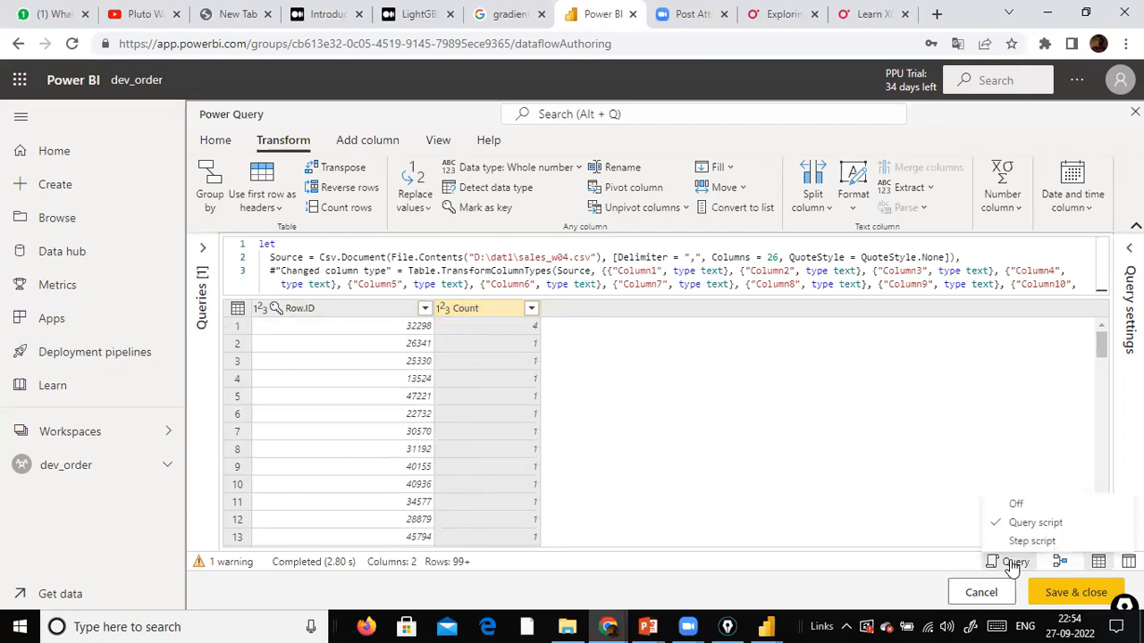
{"action": "left_click", "coordinate": [946, 472]}
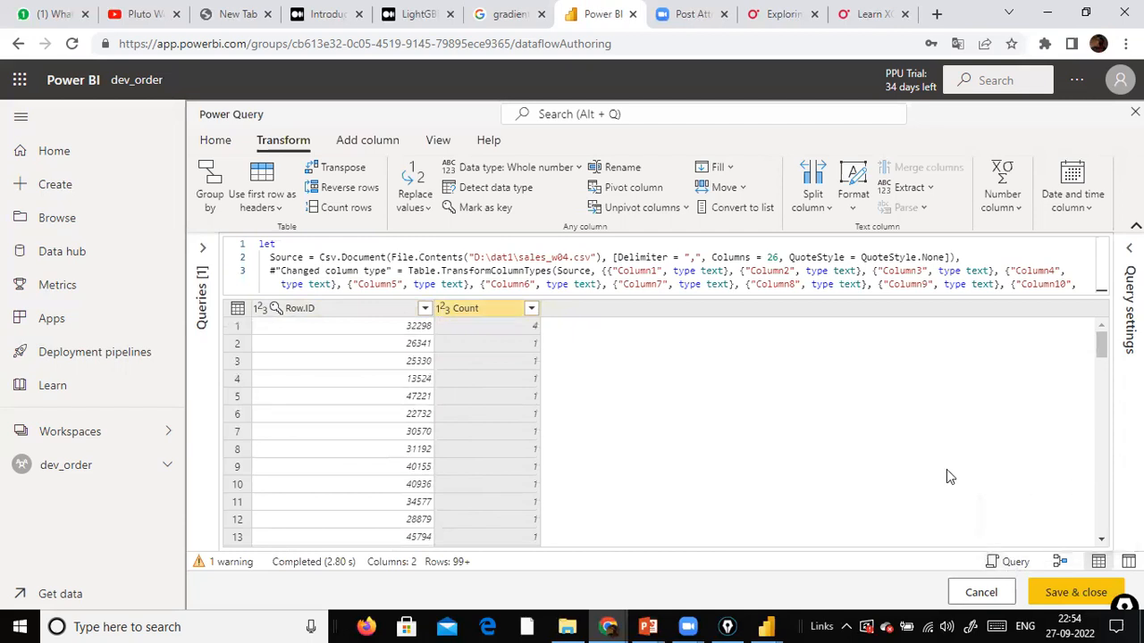
{"action": "left_click", "coordinate": [1008, 595]}
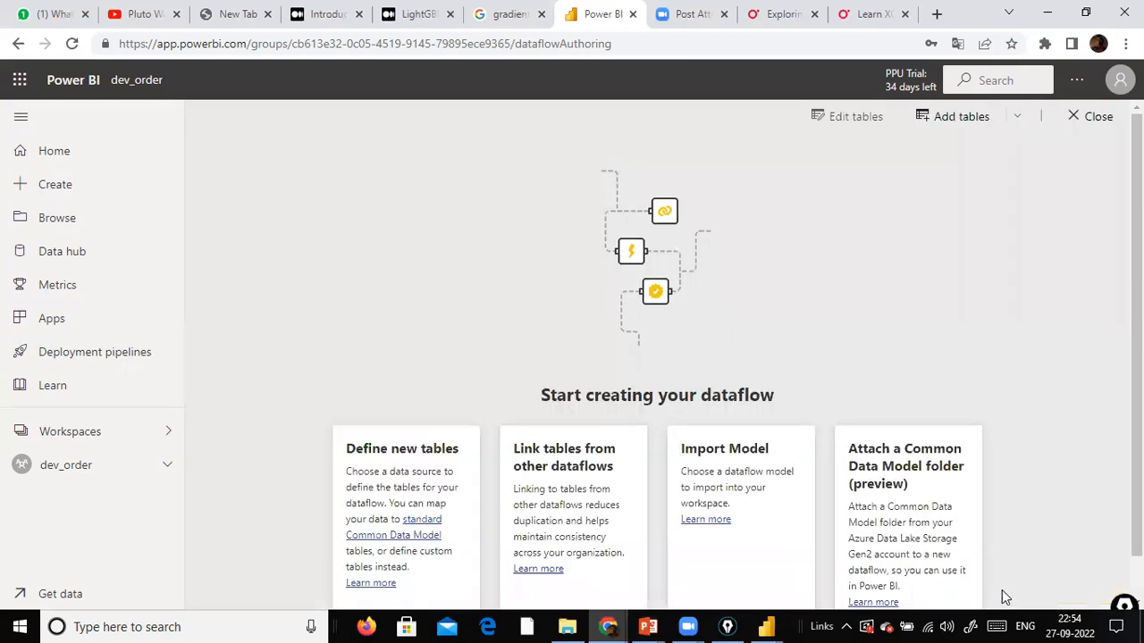
{"action": "scroll", "coordinate": [384, 447], "scroll_direction": "down", "scroll_amount": 1}
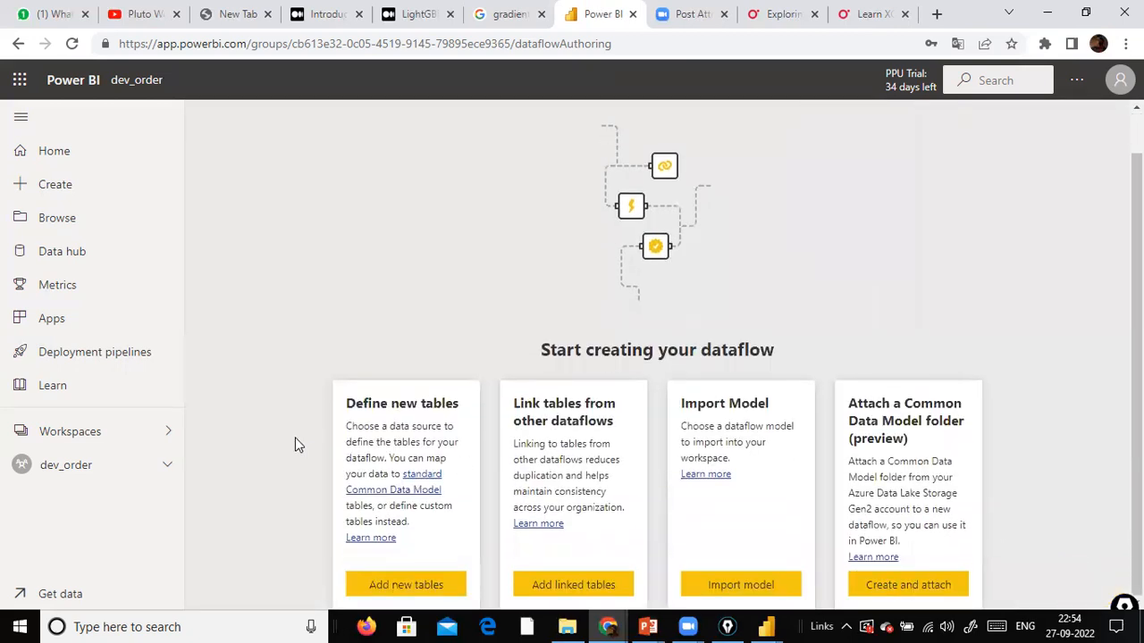